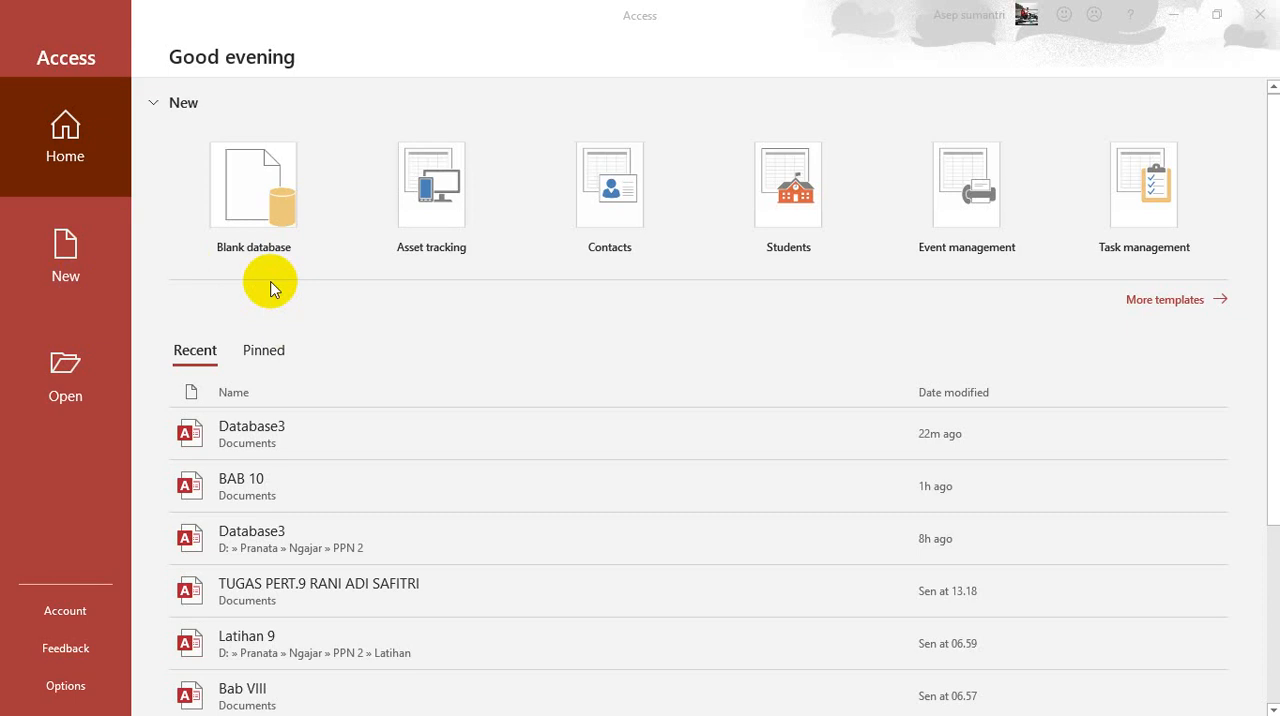
Step: Create a blank database with the file name Pertemuan 10
left_click(257, 185)
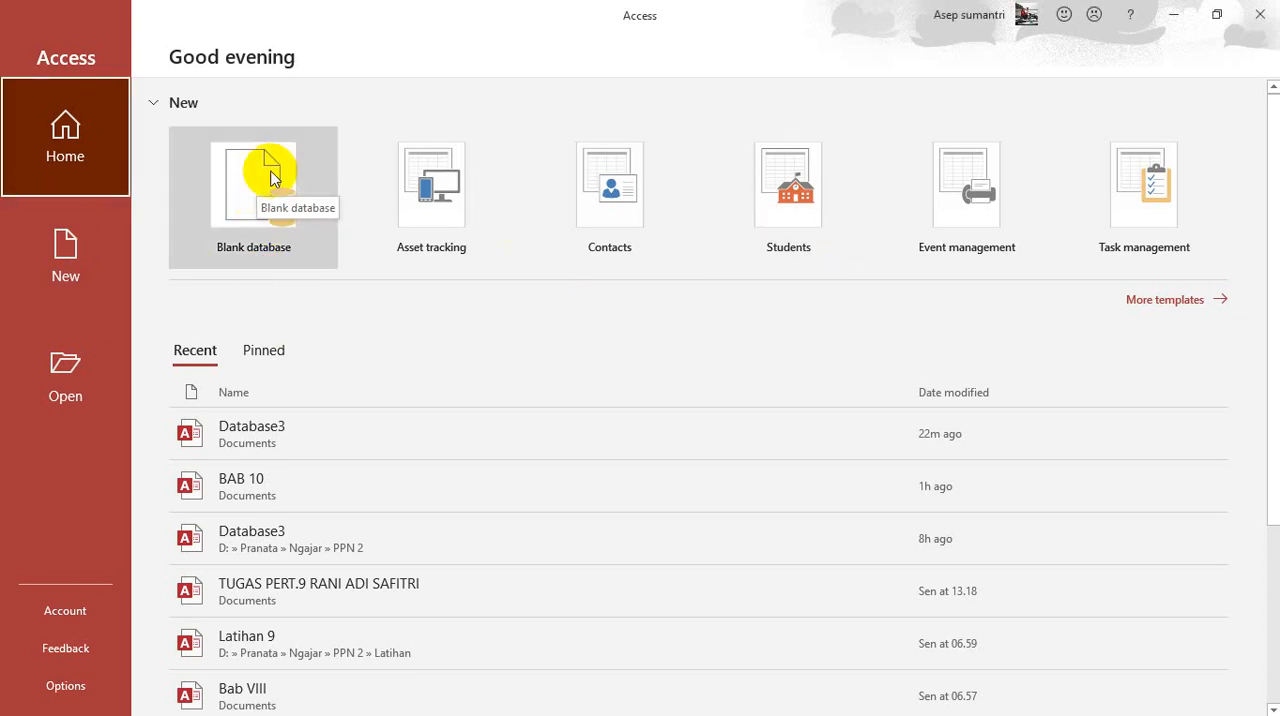
left_click(250, 172)
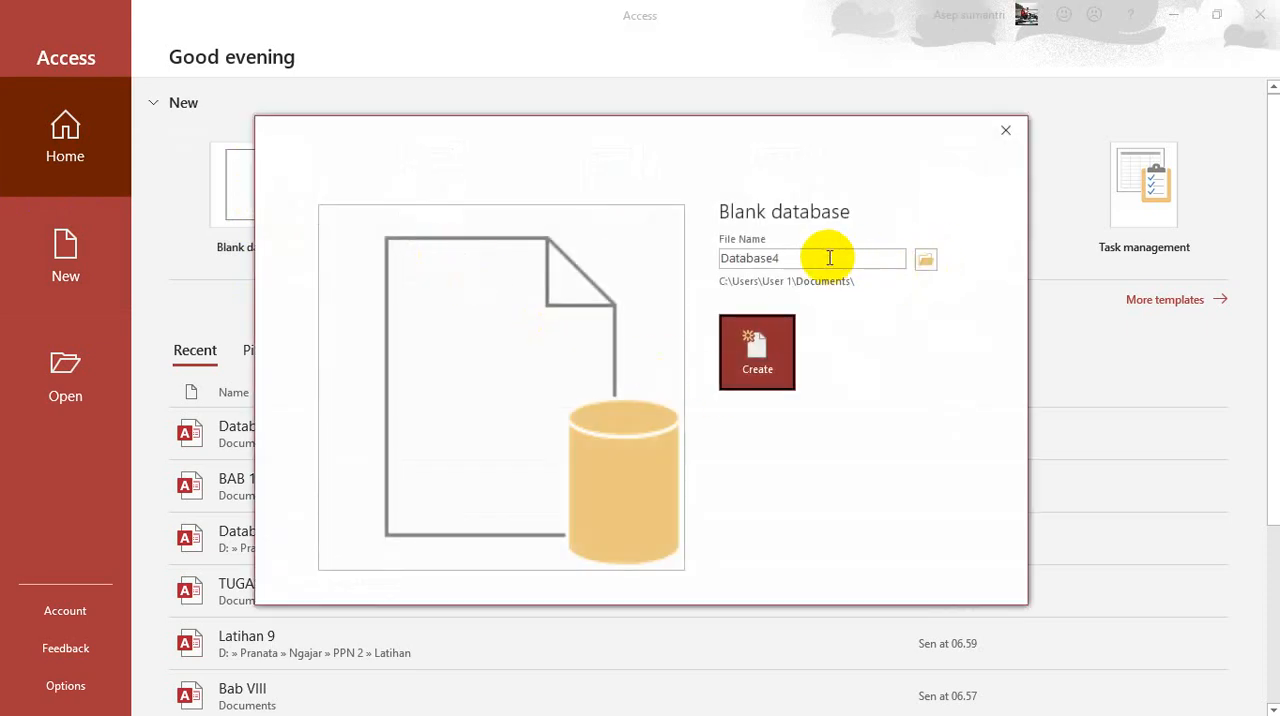
left_click_drag(822, 260, 605, 271)
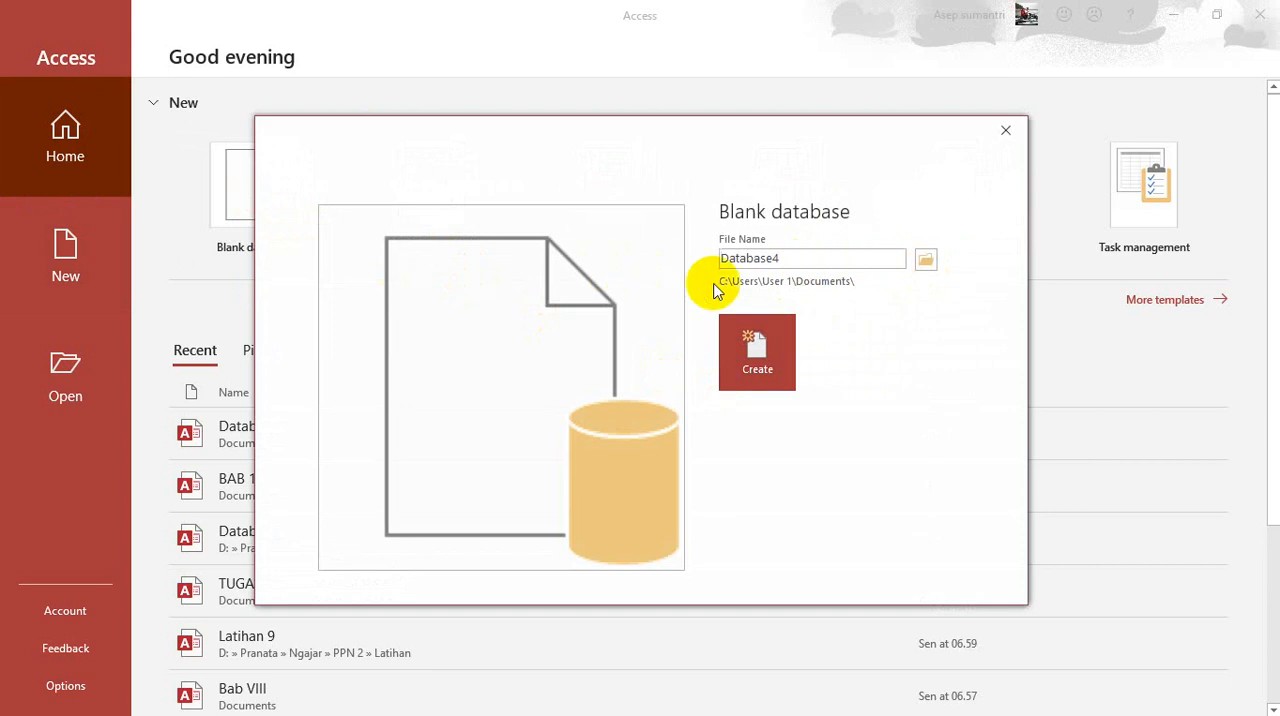
left_click_drag(820, 263, 543, 271)
type("P")
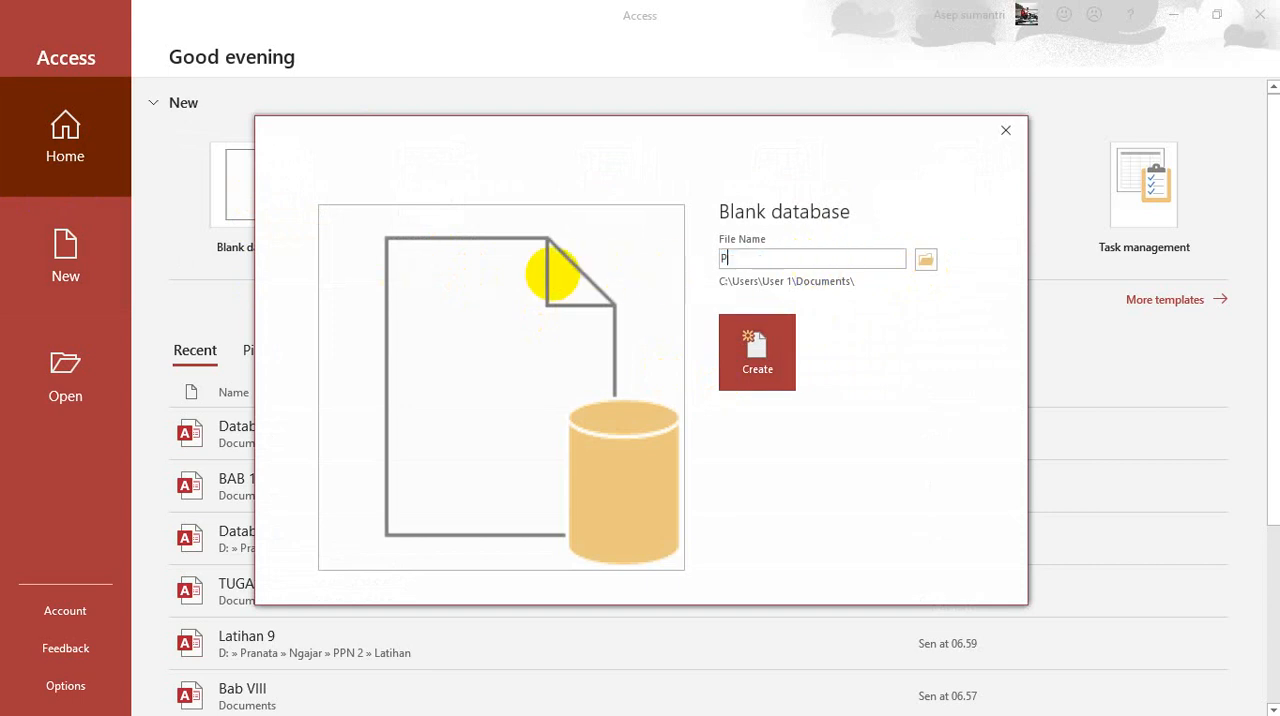
type("ertemuan 10")
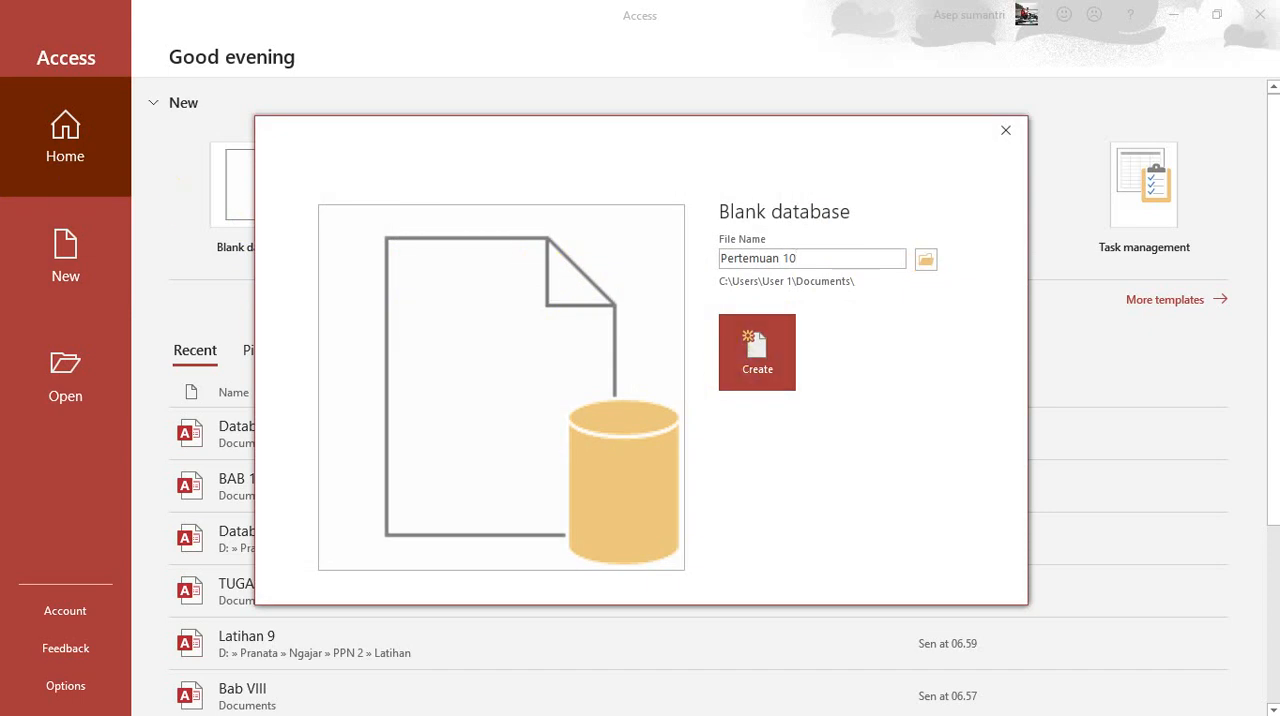
left_click(752, 358)
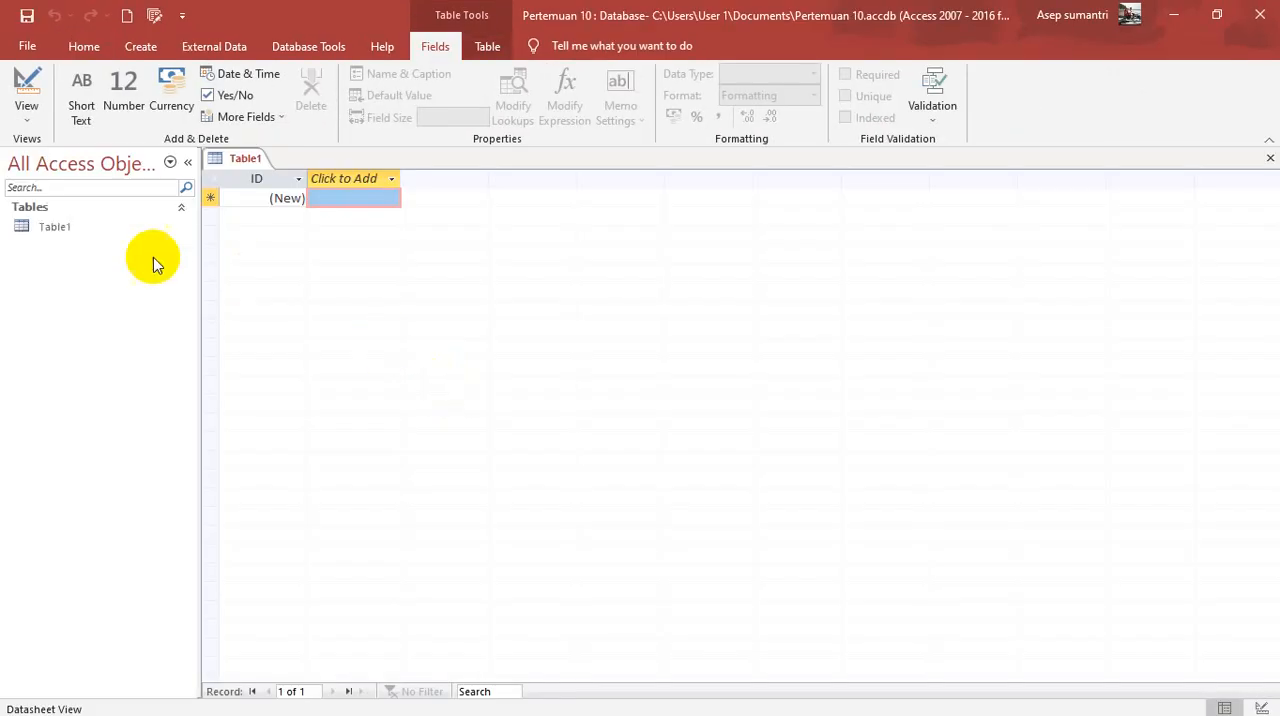
Step: Discard the empty default table Table1 by closing all open objects without saving
left_click(44, 232)
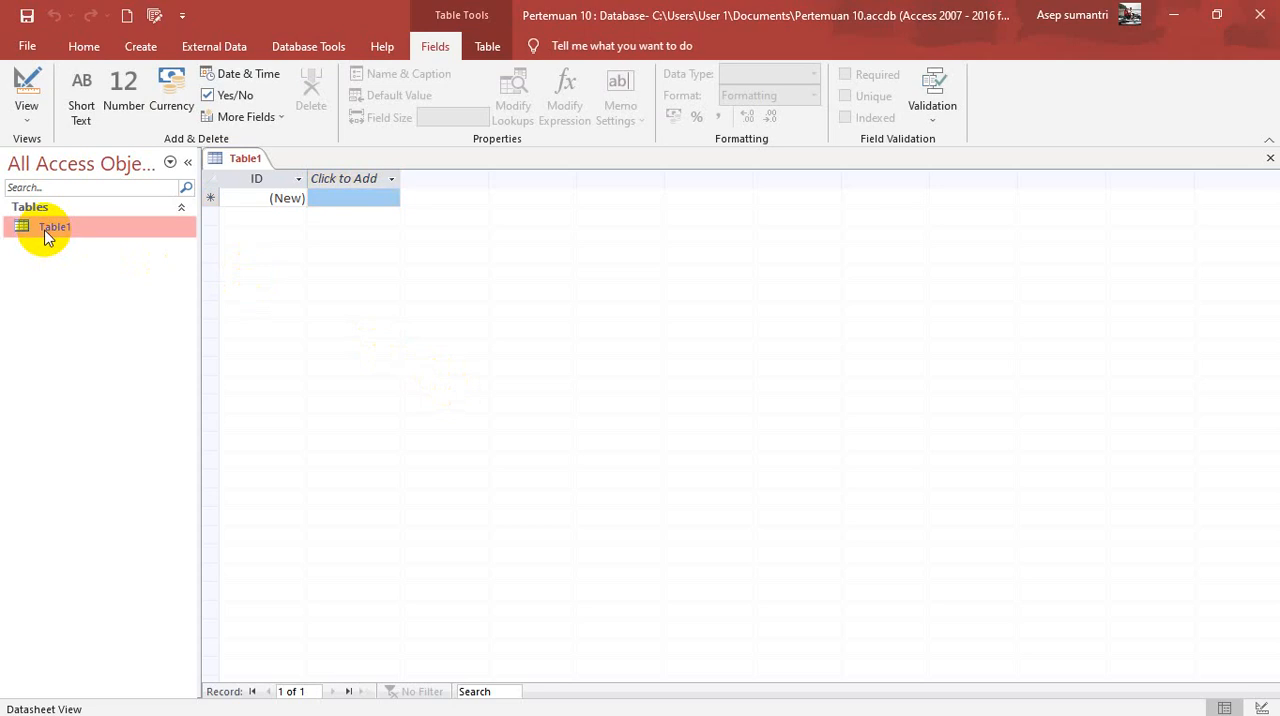
right_click(44, 232)
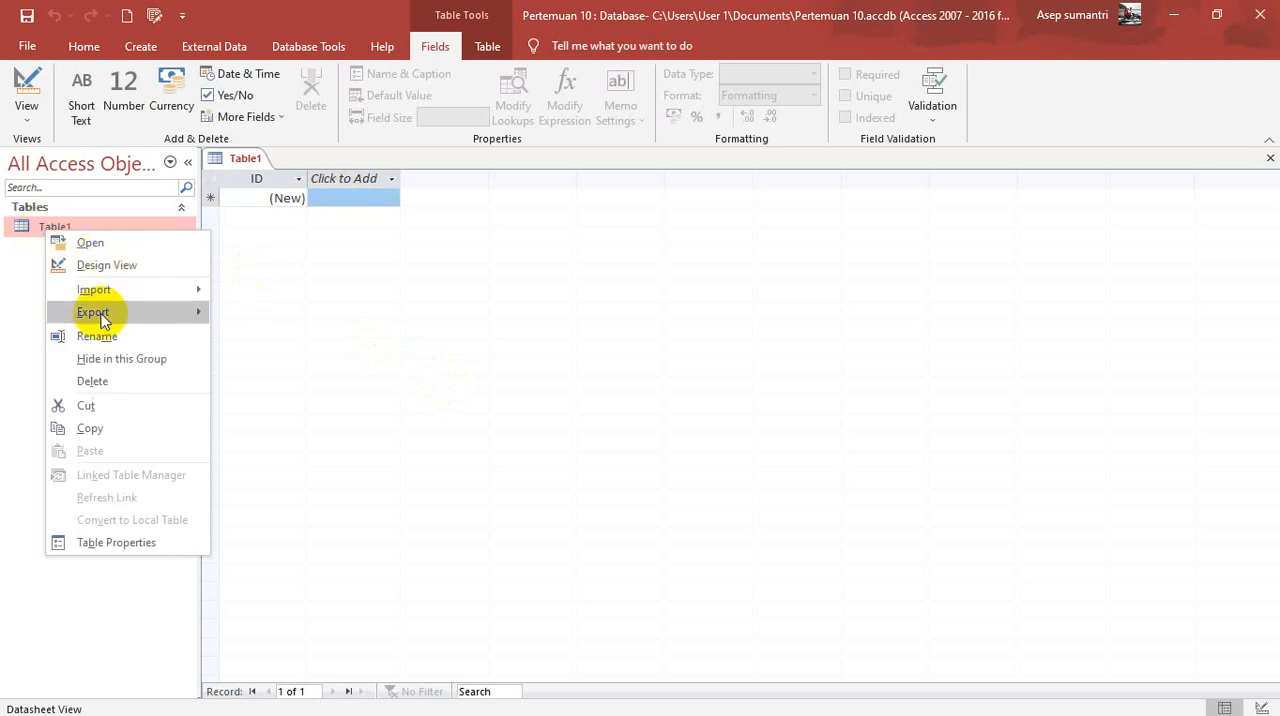
left_click(96, 381)
left_click(640, 427)
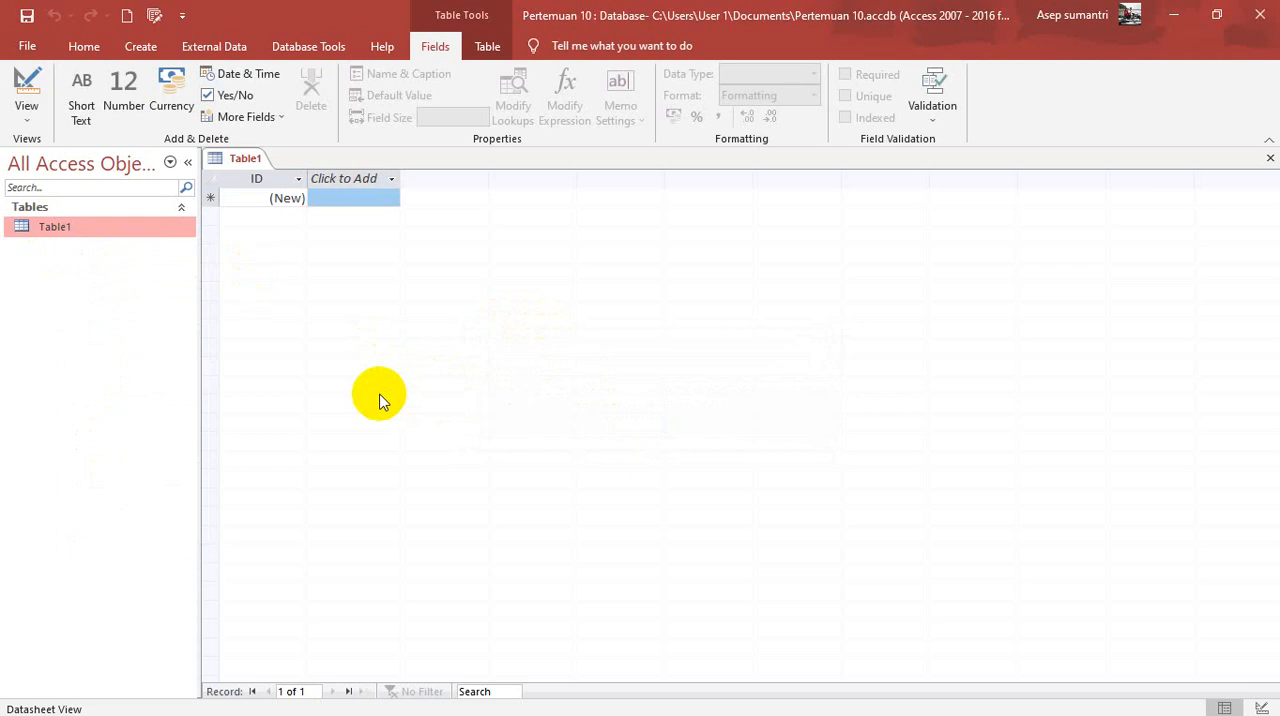
right_click(238, 159)
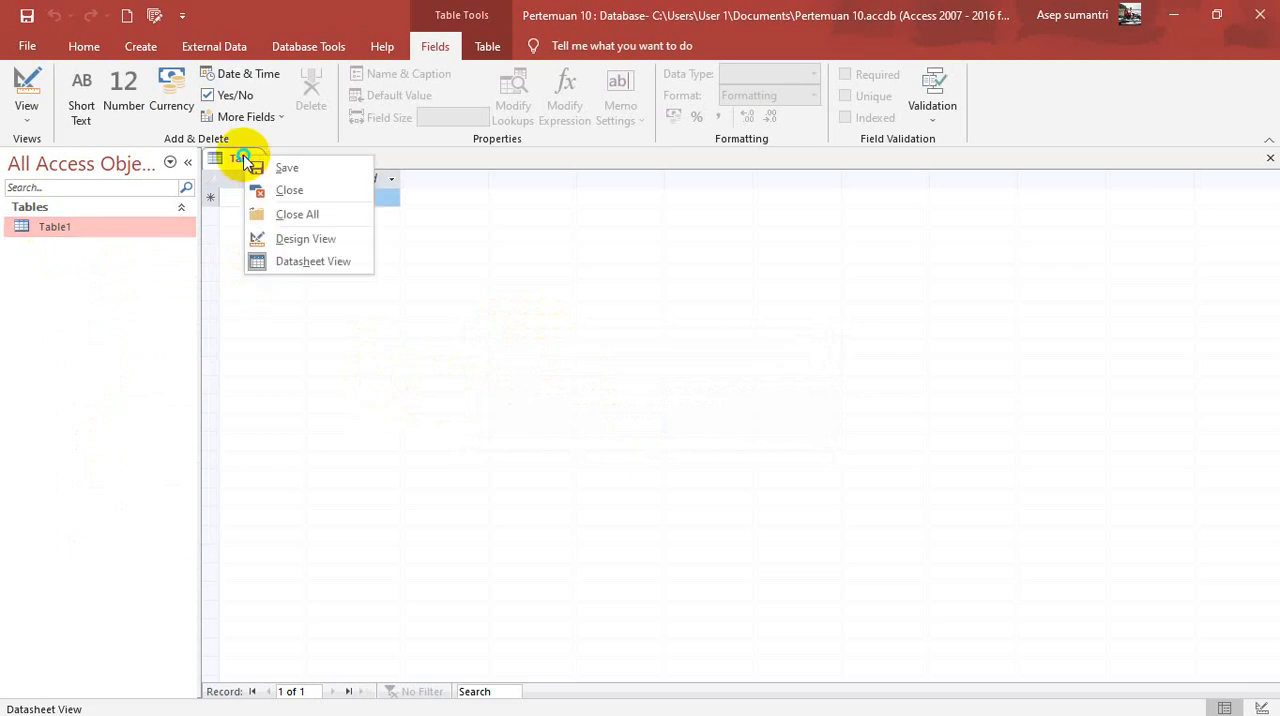
left_click(294, 214)
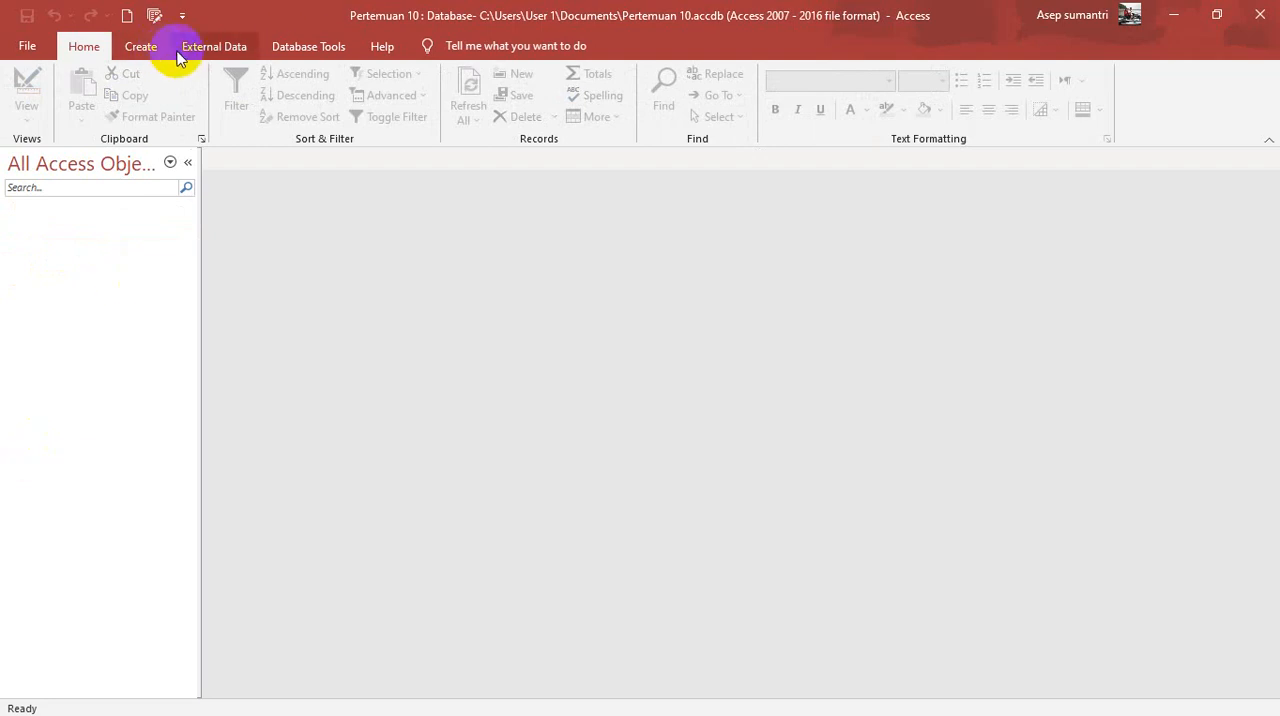
left_click(216, 47)
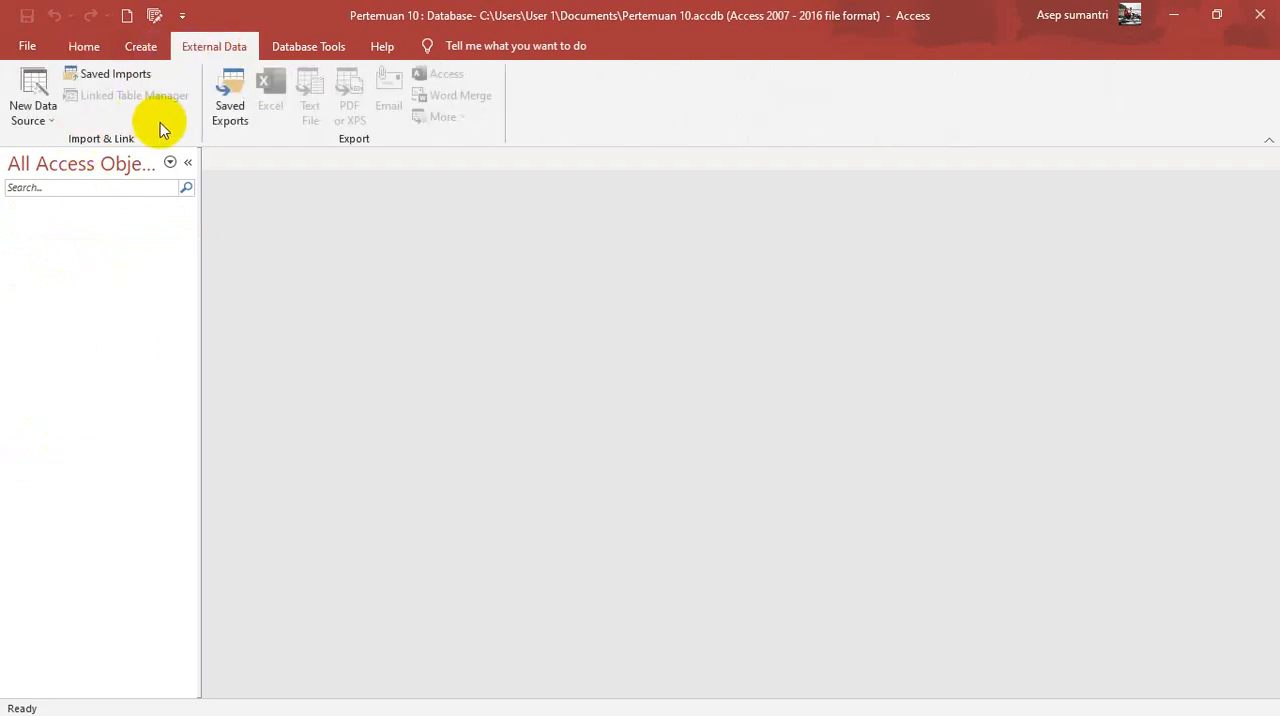
left_click(50, 122)
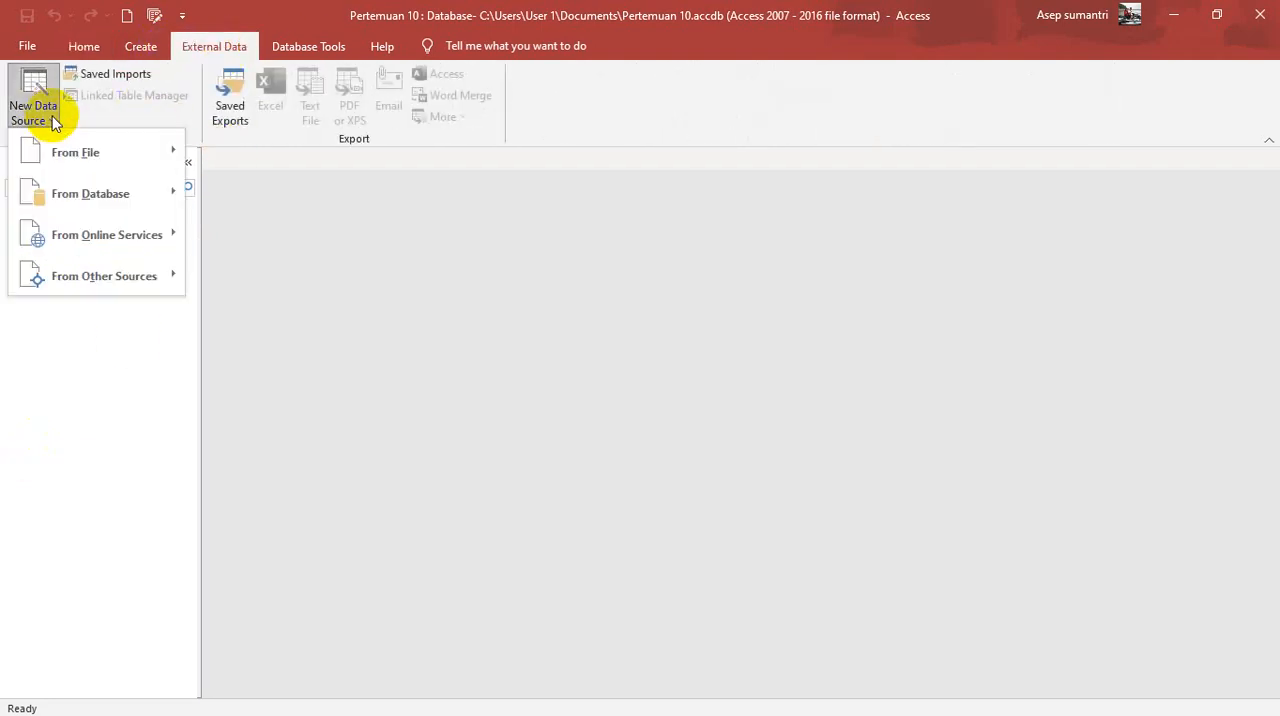
mouse_move(97, 156)
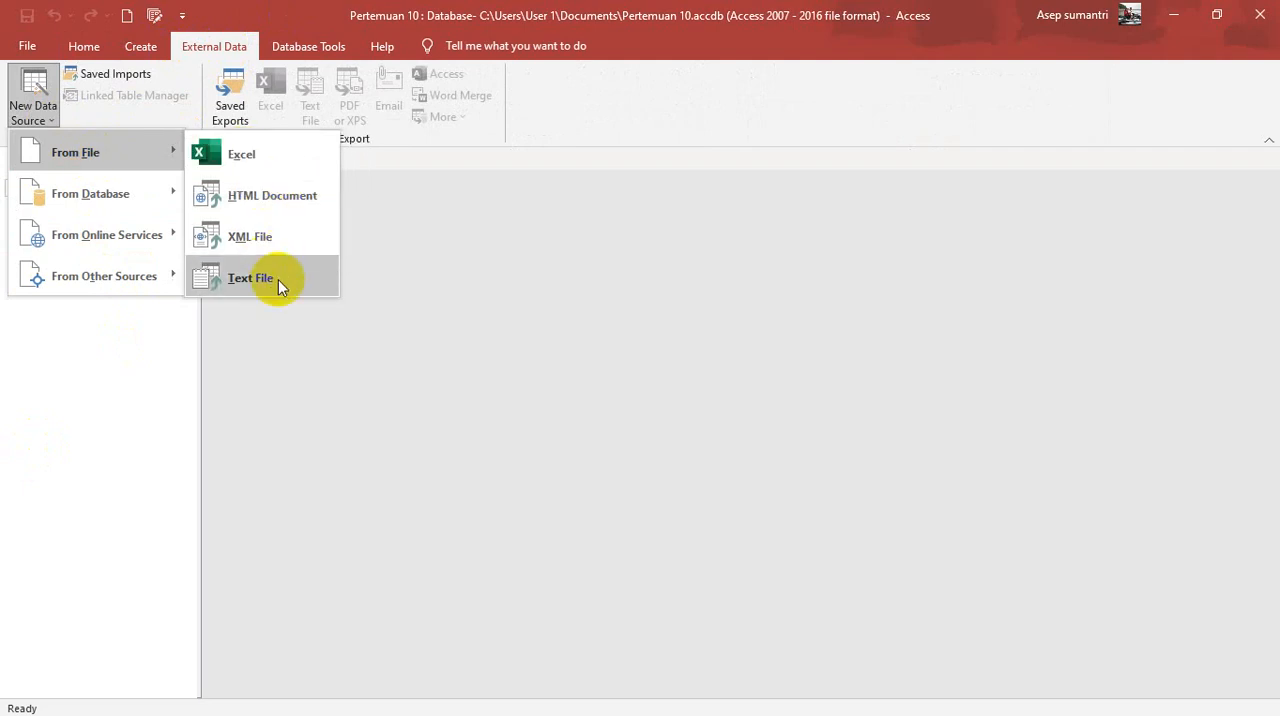
mouse_move(117, 203)
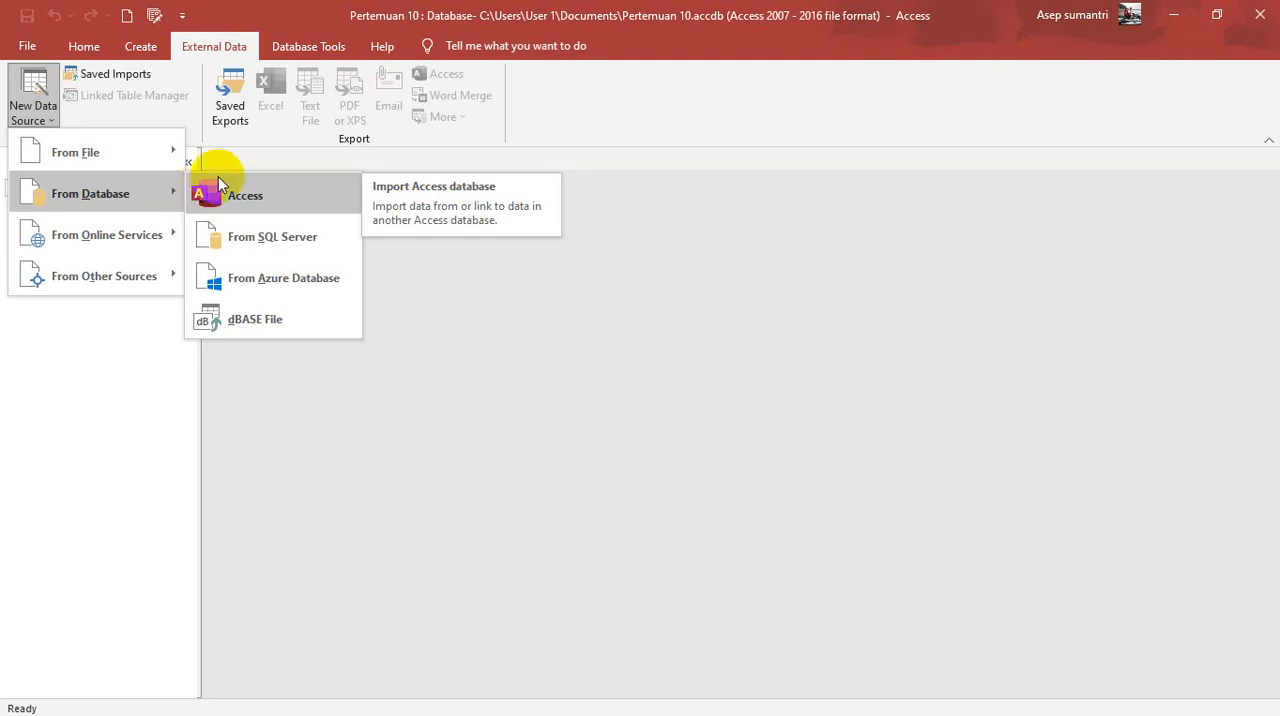
left_click(249, 228)
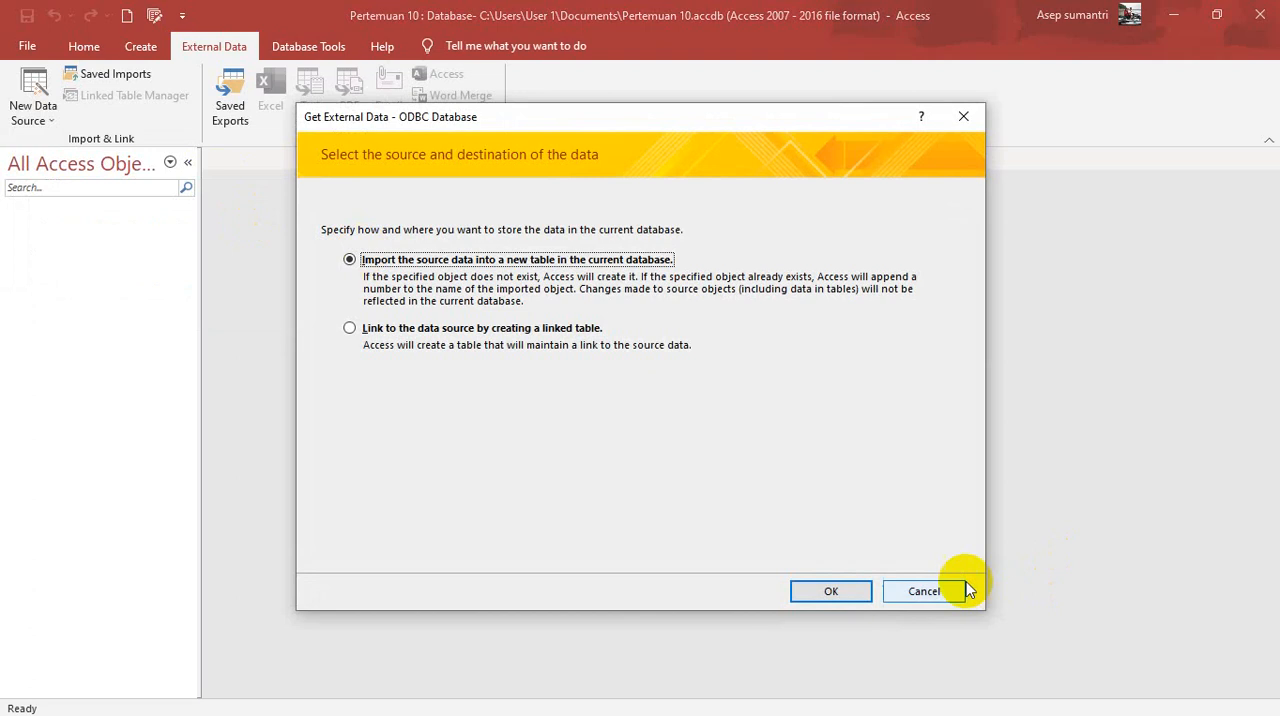
left_click(924, 591)
Step: Start an import from an Access database, using Latihan 9 in the D:\Pranata\Ngajar\PPN 2\Latihan folder as the source
left_click(40, 118)
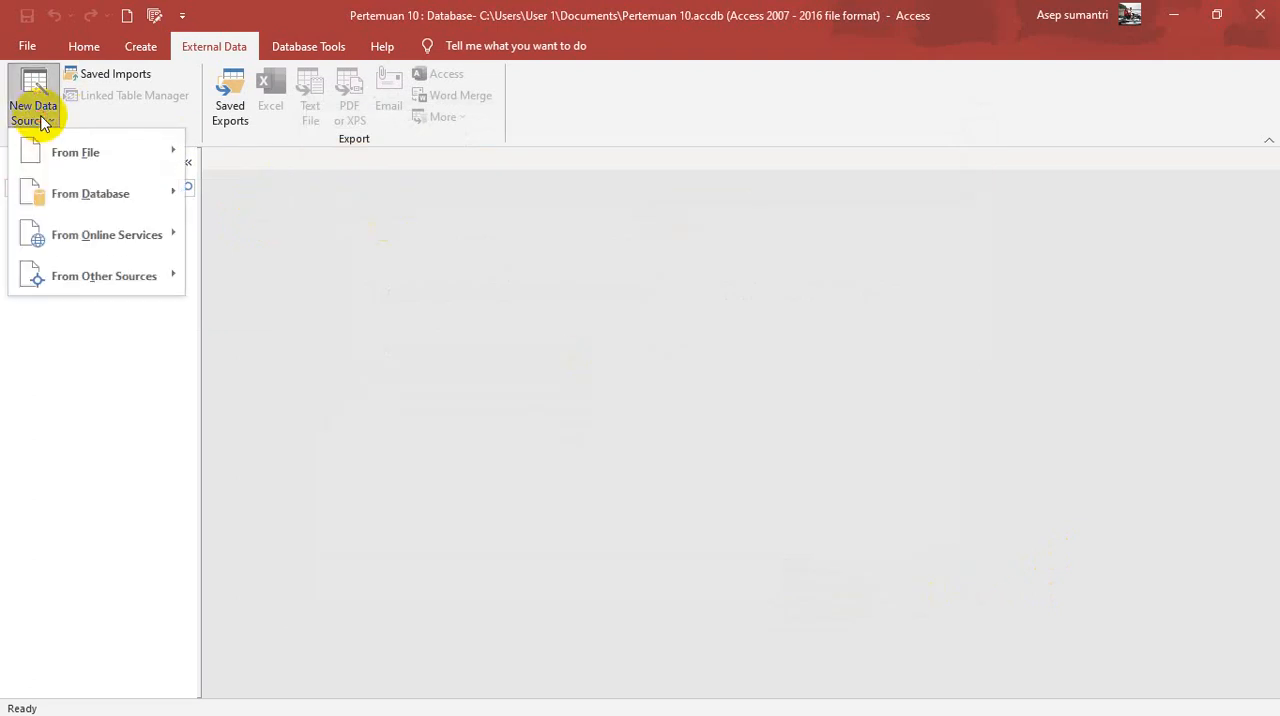
left_click(277, 198)
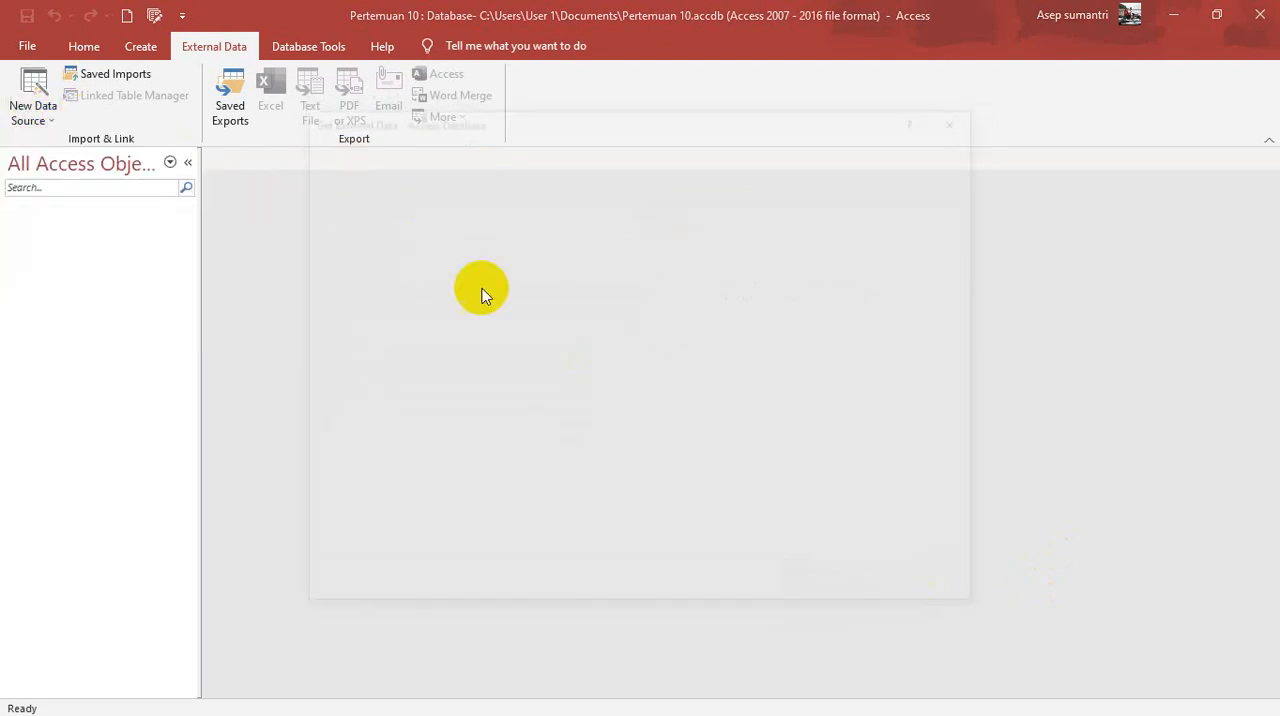
left_click(935, 243)
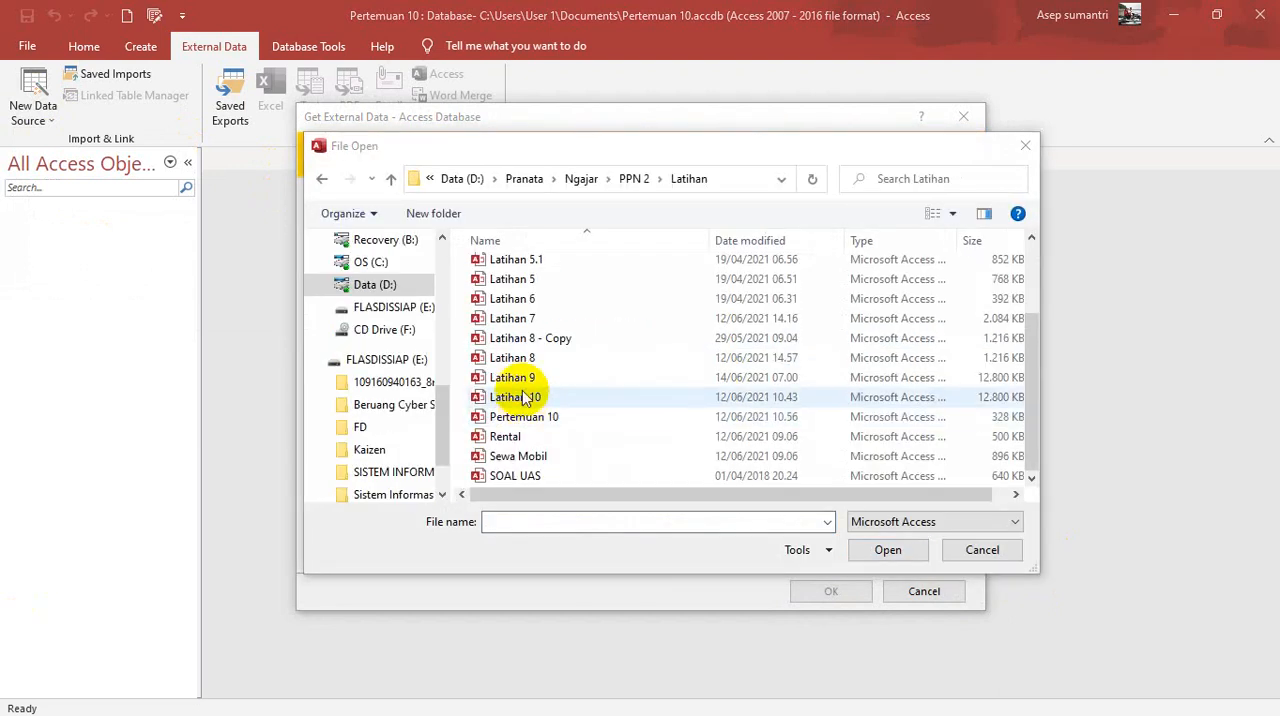
left_click(512, 380)
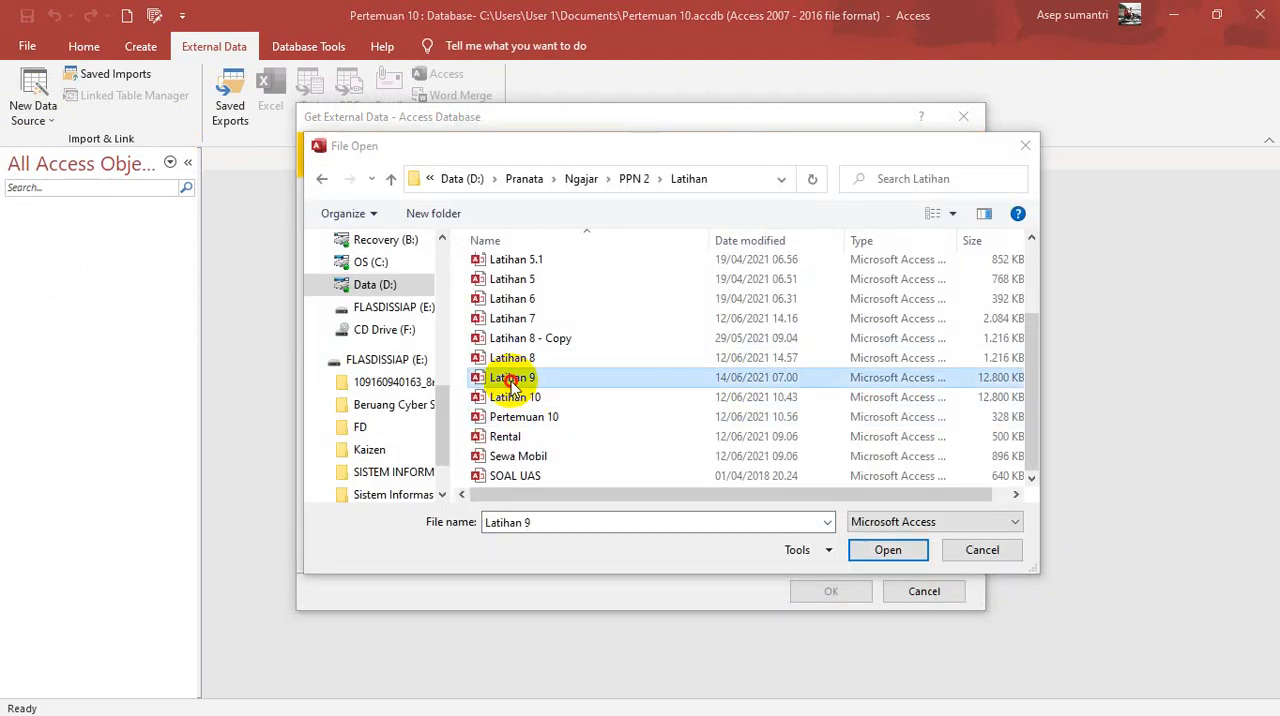
left_click(888, 550)
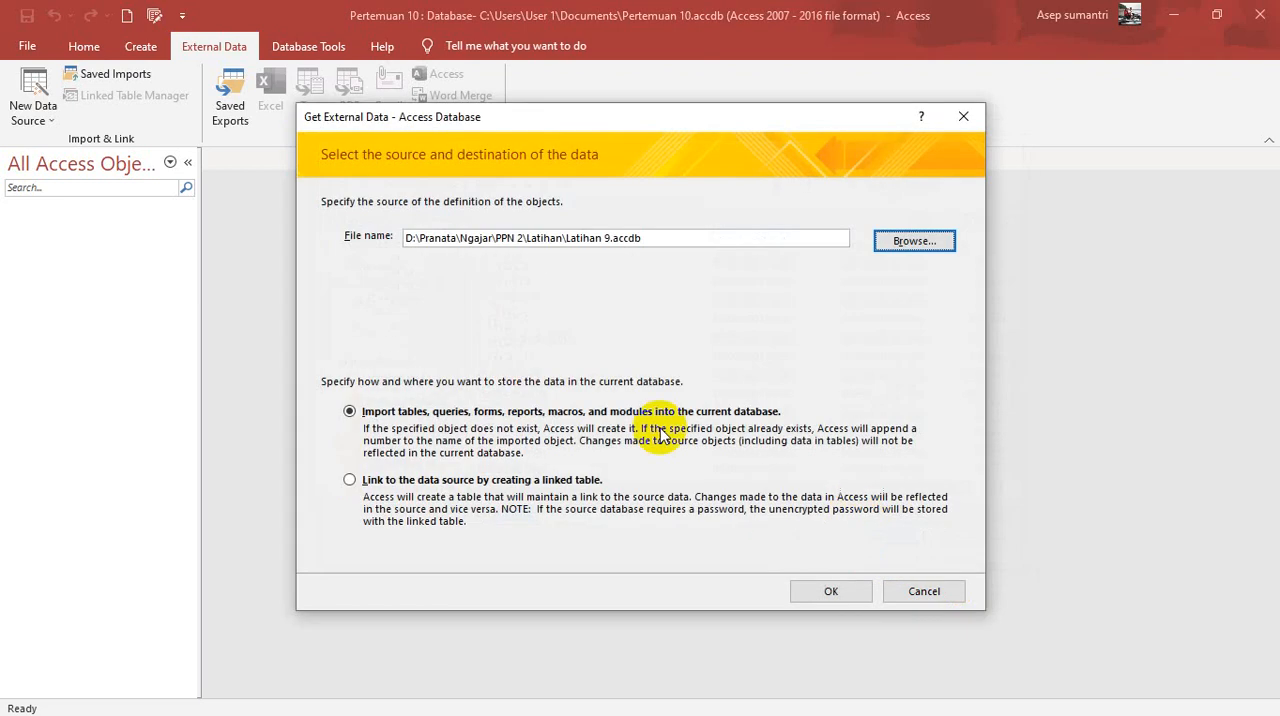
left_click(846, 592)
Step: Select the tables Belajar, Data Siswa, Program and Switchboard Items and the query Query Siswa for import
left_click(45, 101)
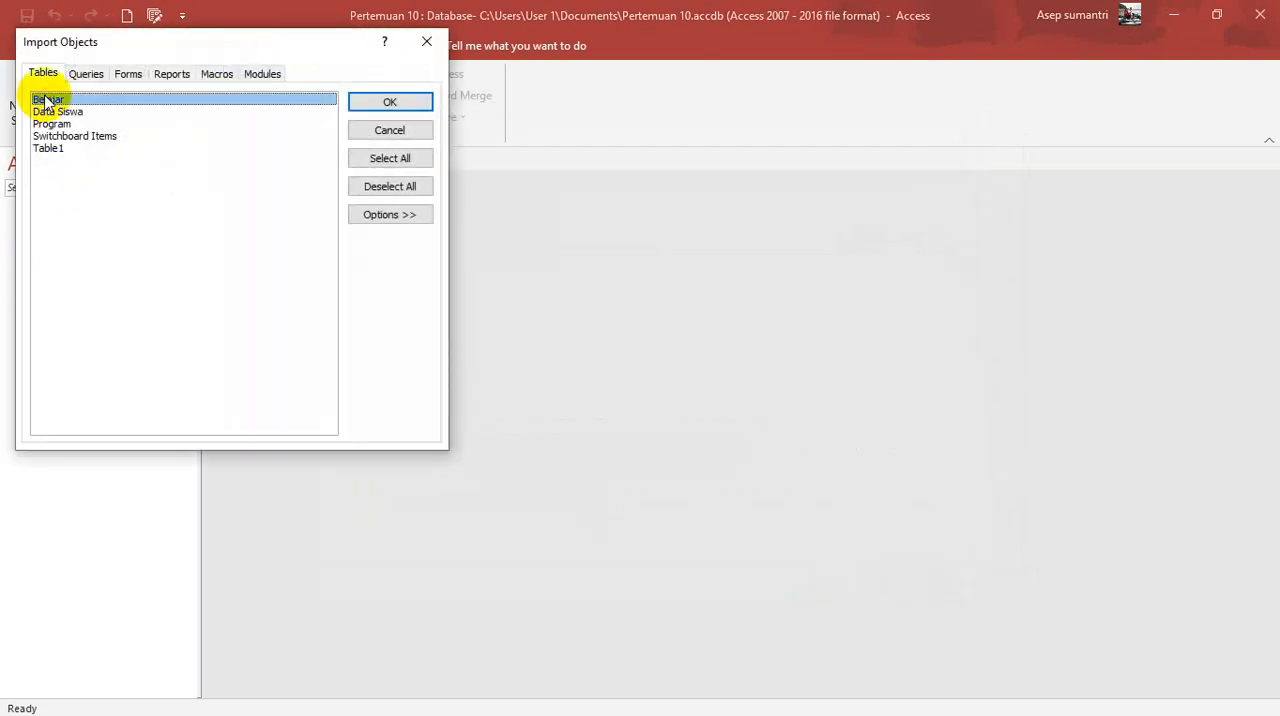
left_click(52, 111)
left_click(52, 123)
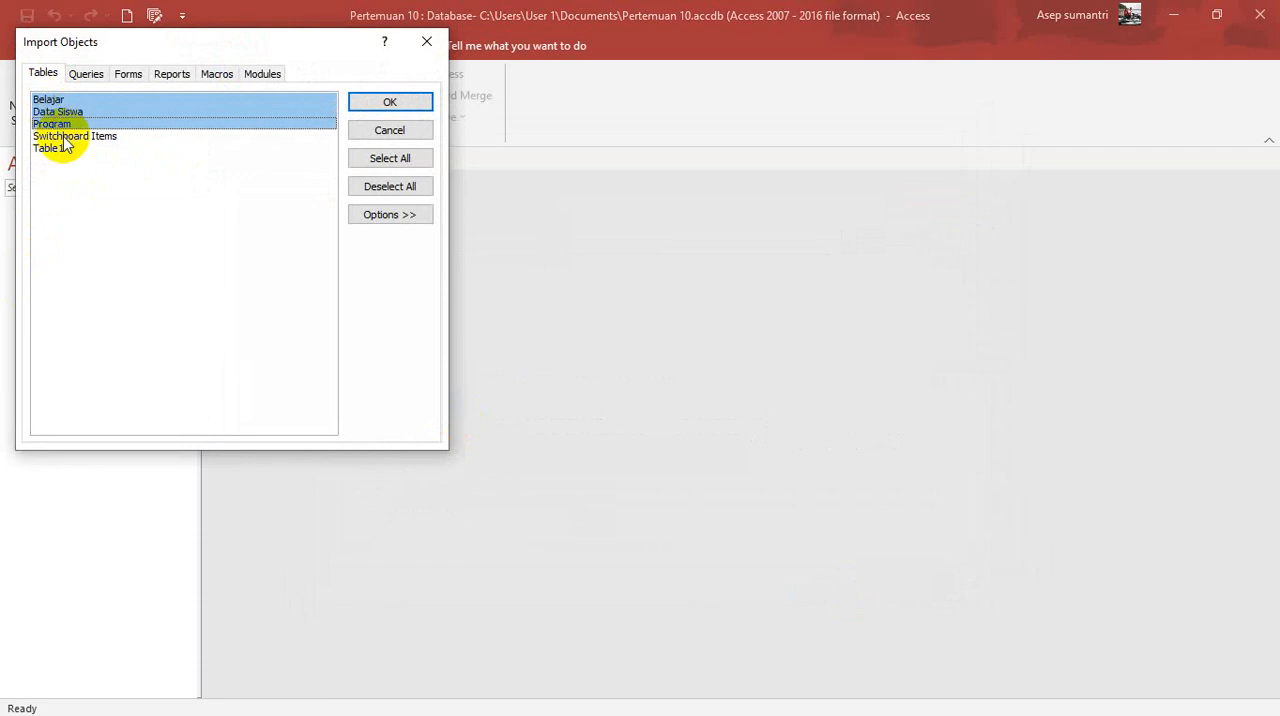
left_click(62, 135)
left_click(85, 75)
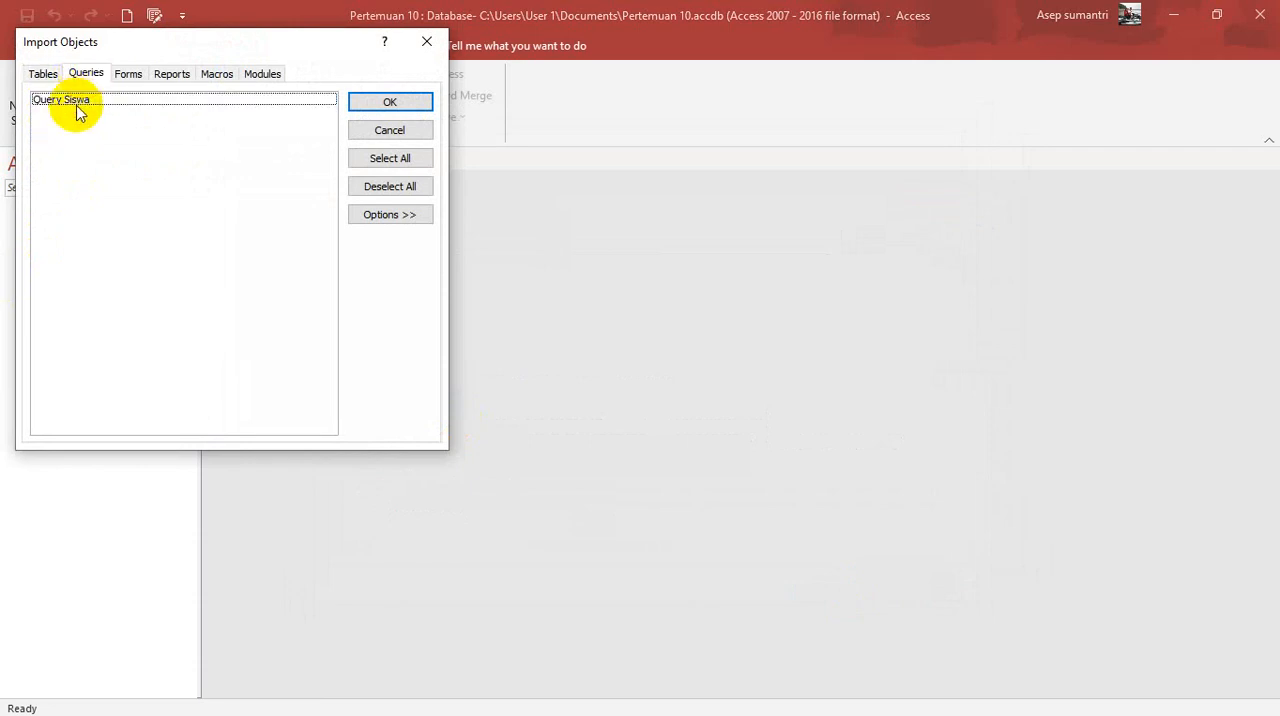
left_click(76, 101)
Step: Select the forms FBelajar, FData Siswa, FProgram and Switchboard and the report Laporan Siswa for import
left_click(128, 74)
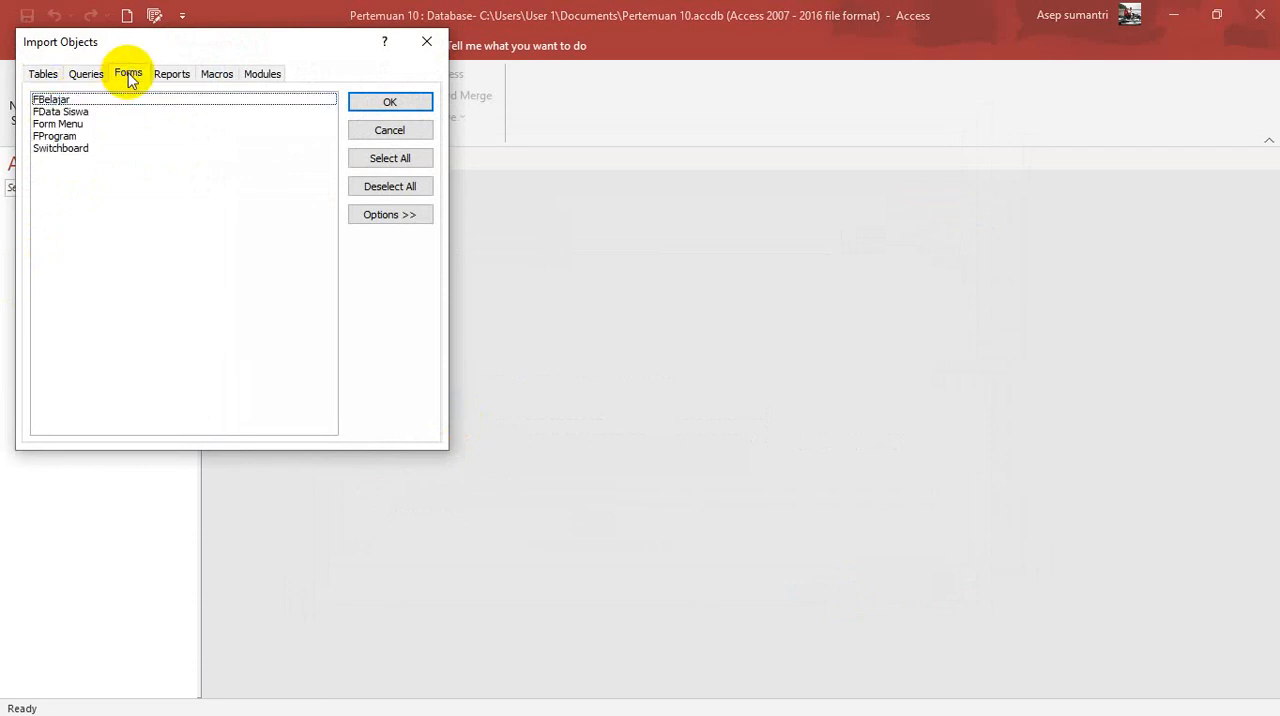
left_click(60, 100)
left_click(60, 112)
left_click(62, 136)
left_click(60, 148)
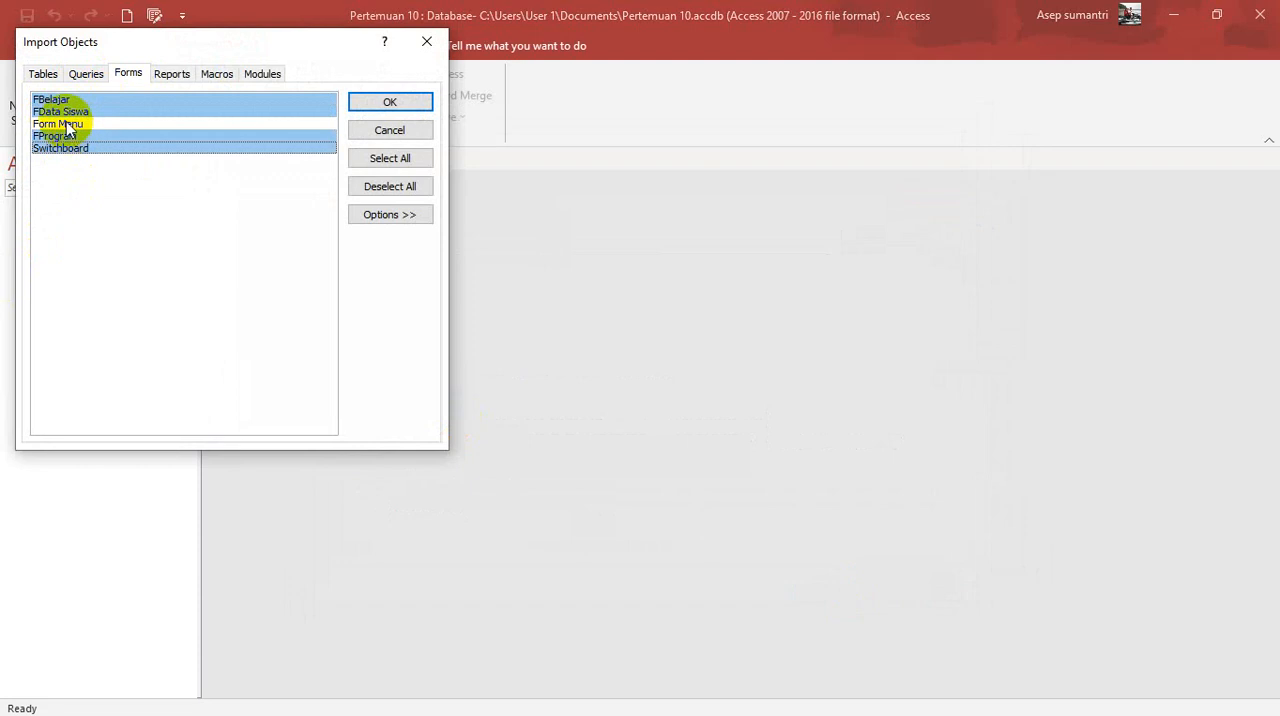
left_click(178, 76)
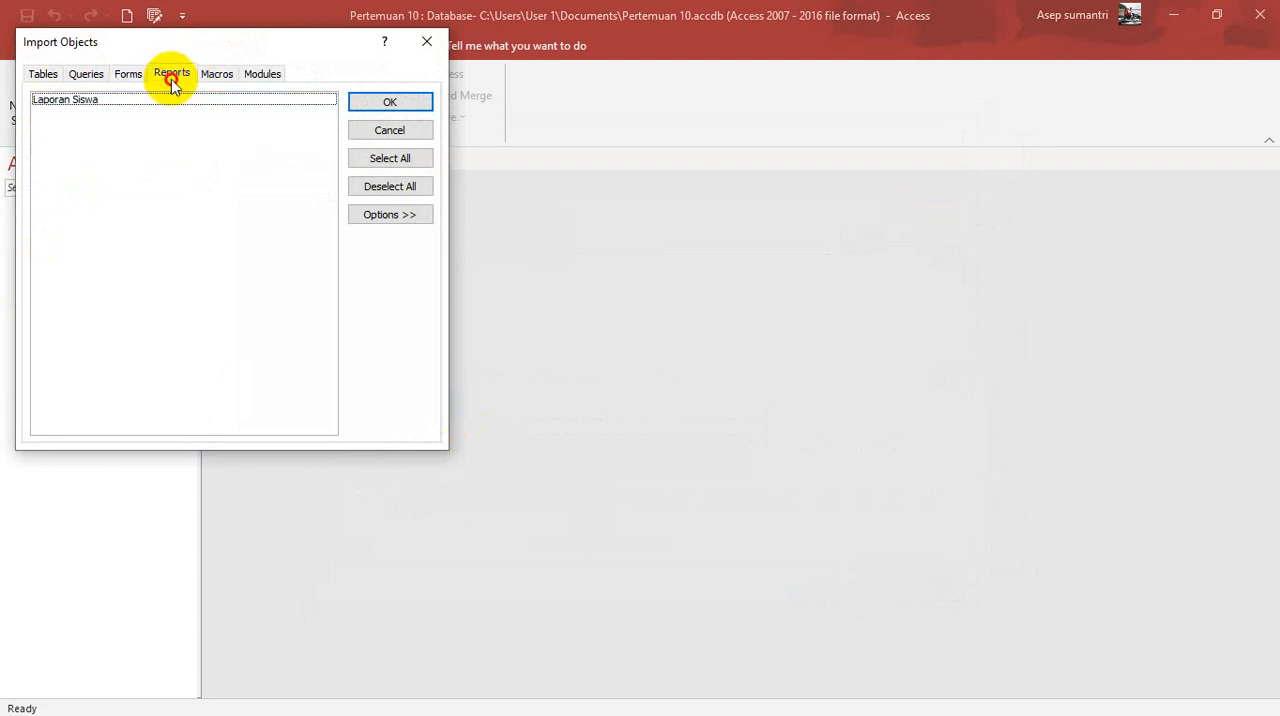
left_click(80, 100)
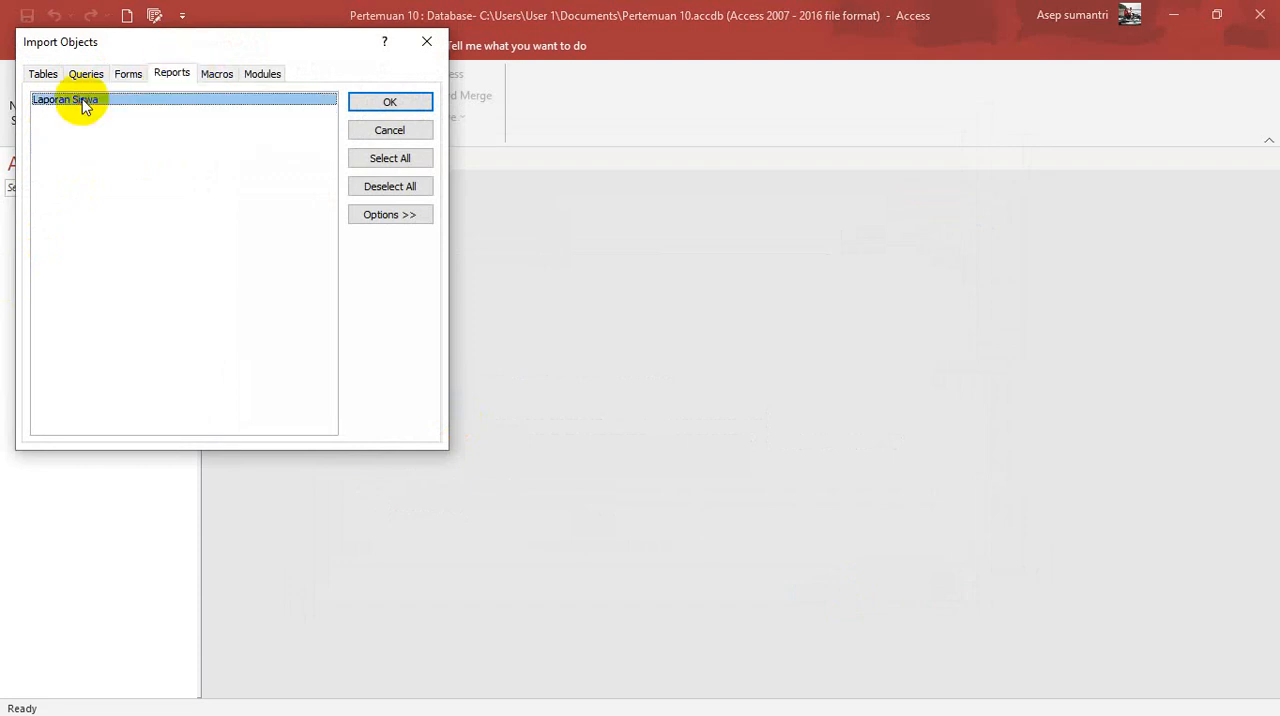
Step: Import the selected objects and save the import steps as Import-Latihan 9
left_click(390, 104)
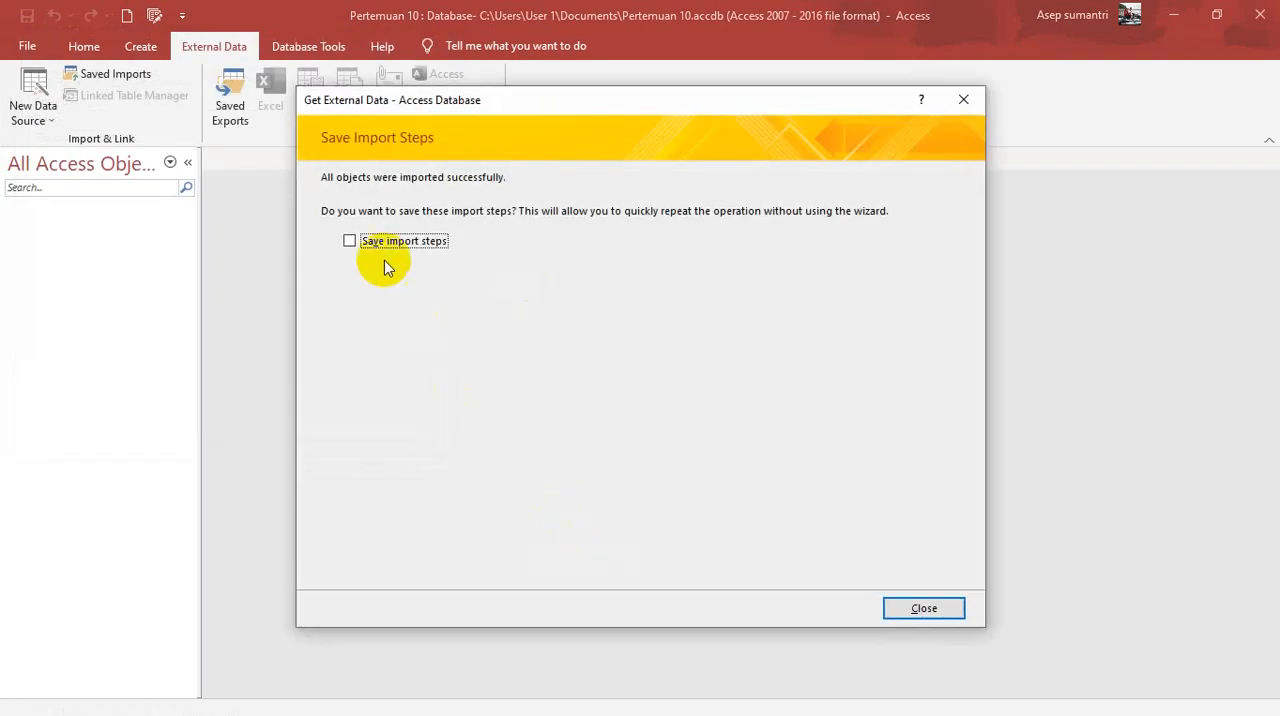
left_click(372, 242)
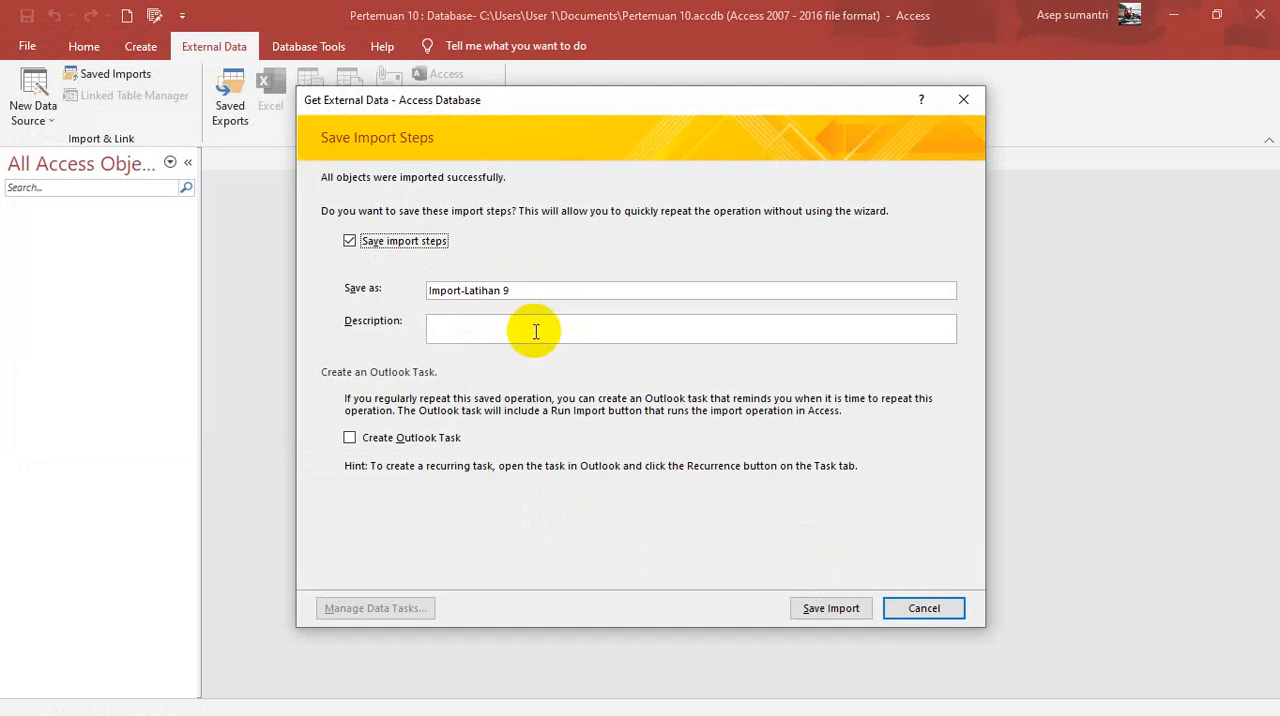
left_click(836, 612)
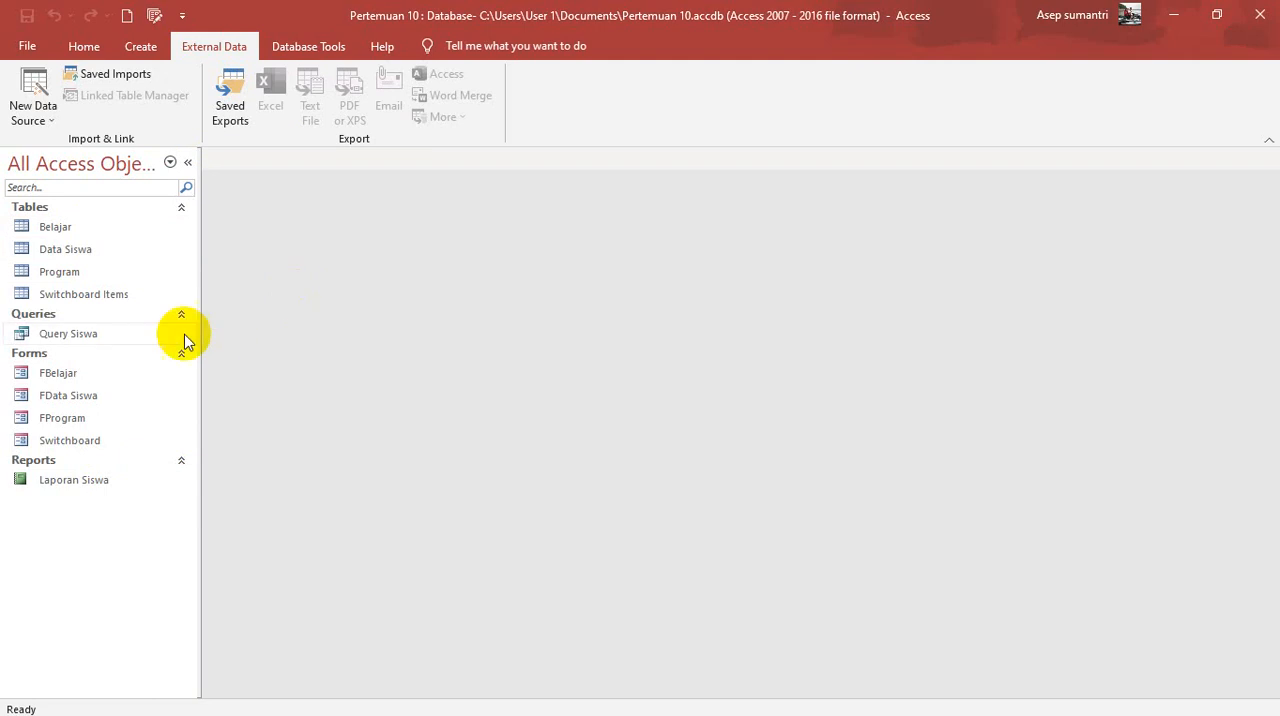
Step: View the records of the imported Data Siswa table and close it
double_click(66, 258)
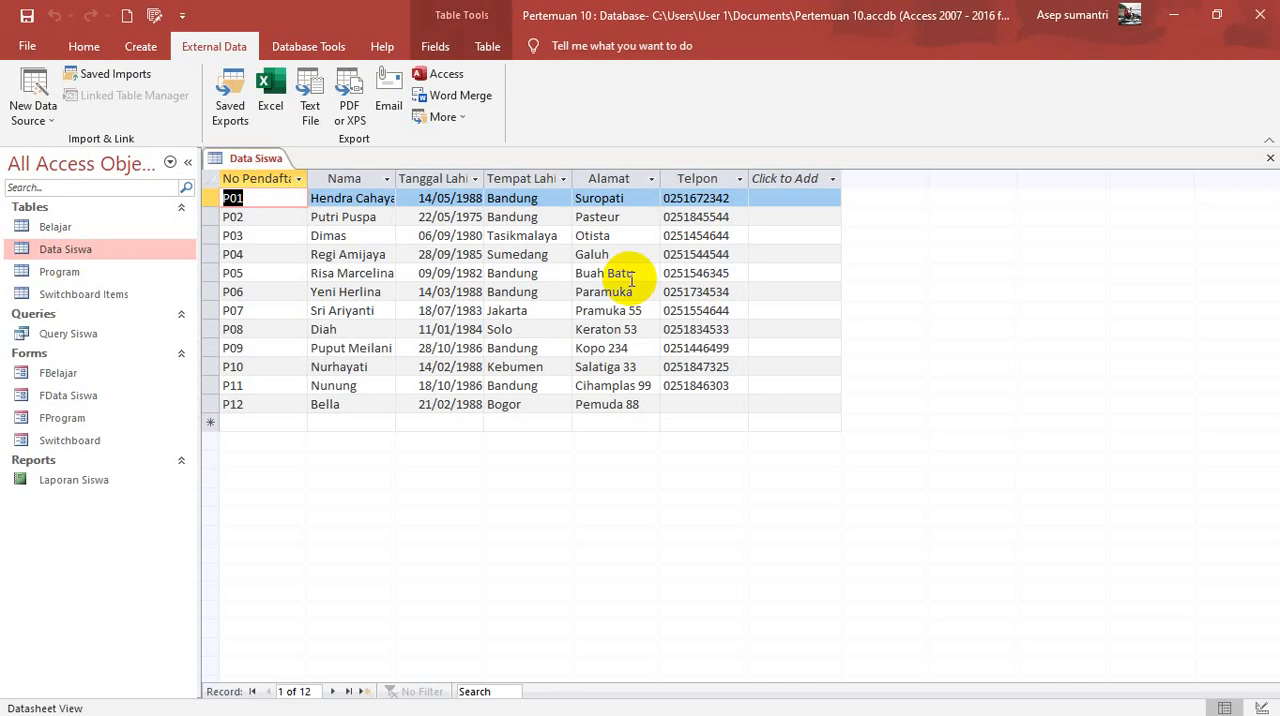
right_click(264, 159)
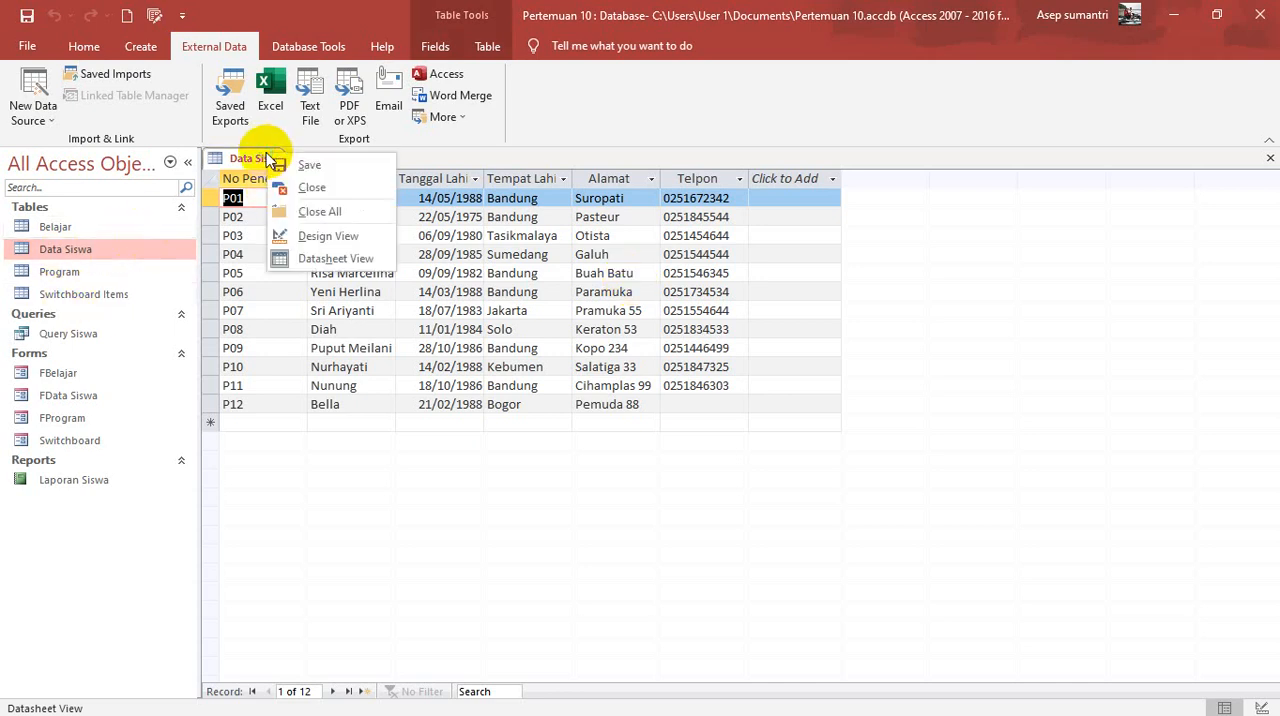
left_click(322, 190)
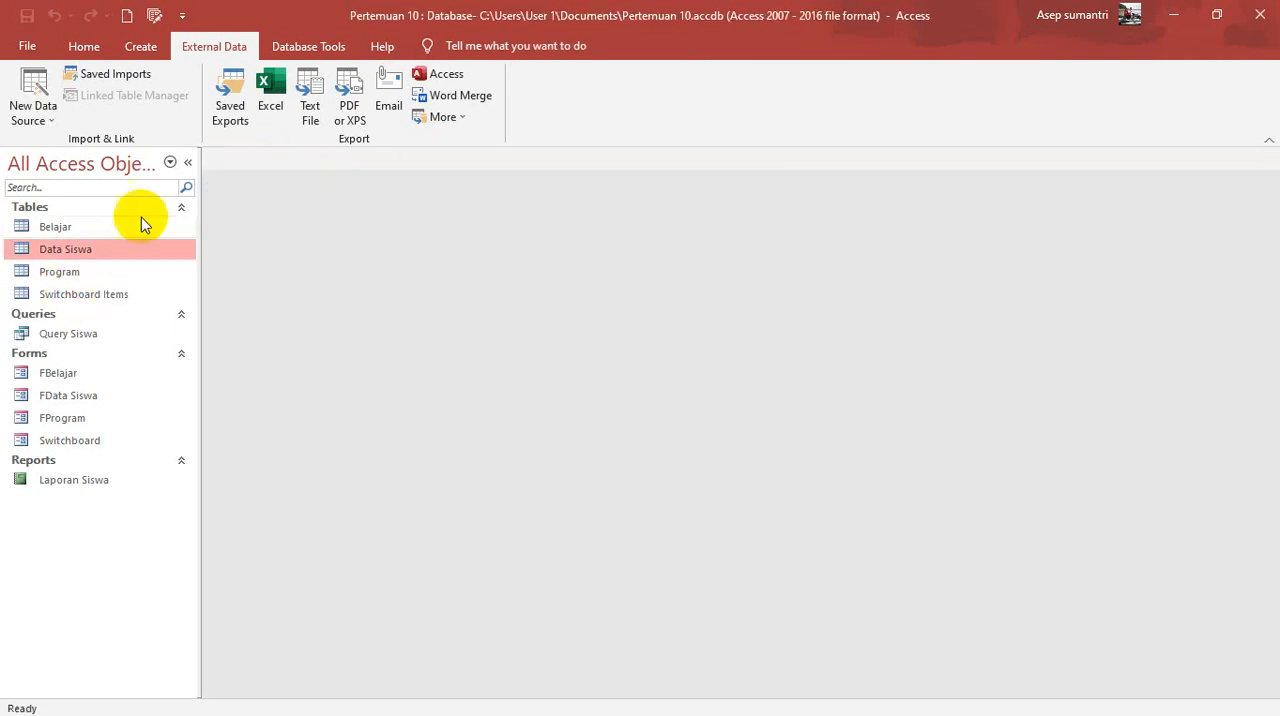
Step: Add a Photo field with the Attachment data type to the Data Siswa table's design, save the table and show its datasheet
right_click(72, 256)
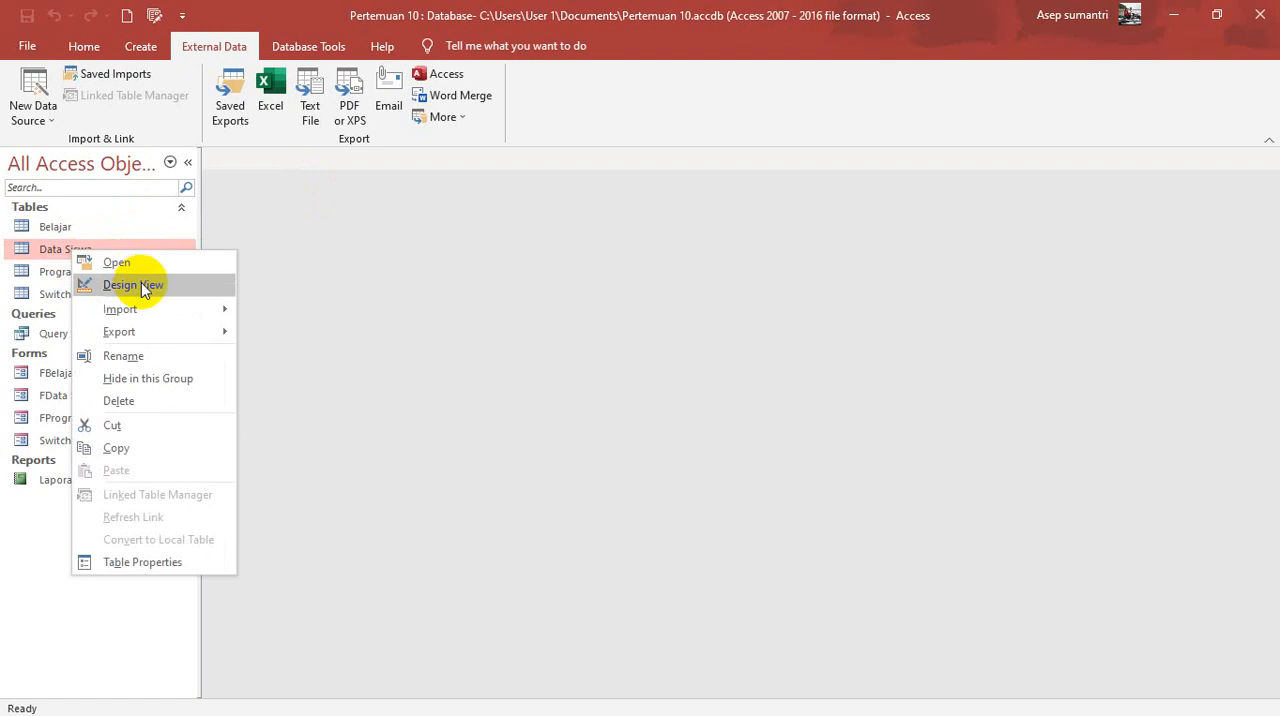
left_click(141, 284)
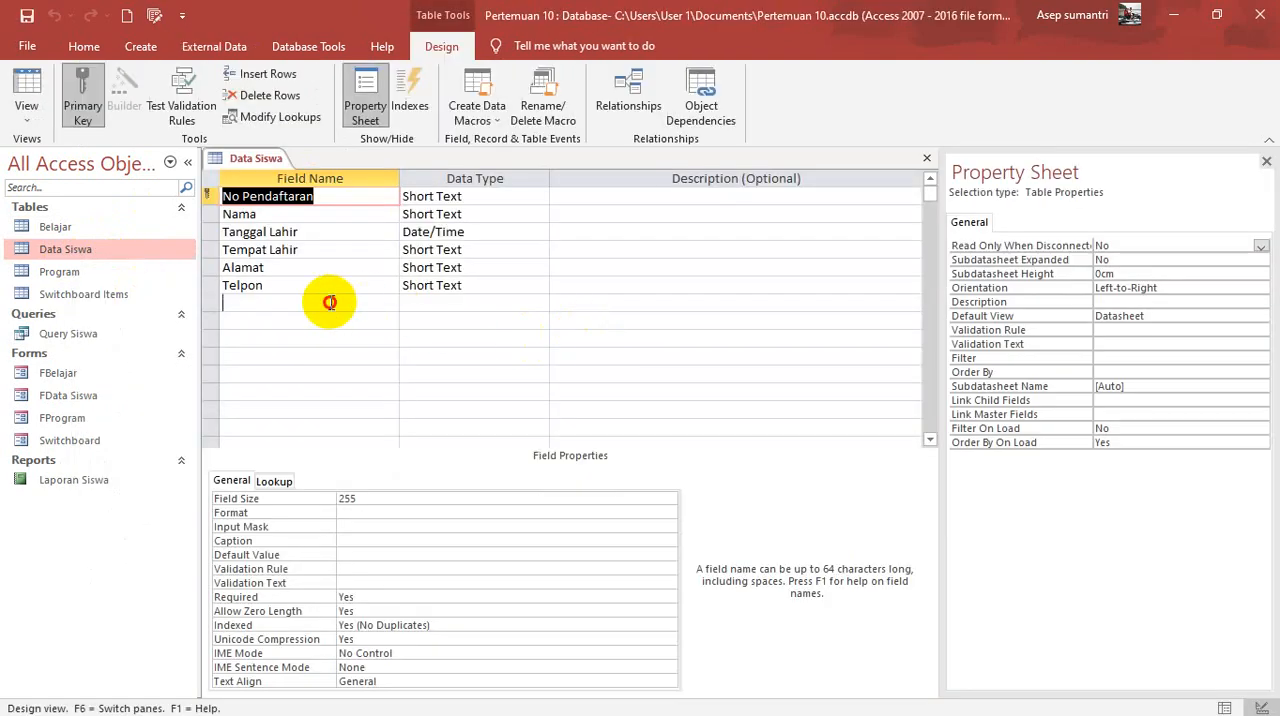
left_click(330, 302)
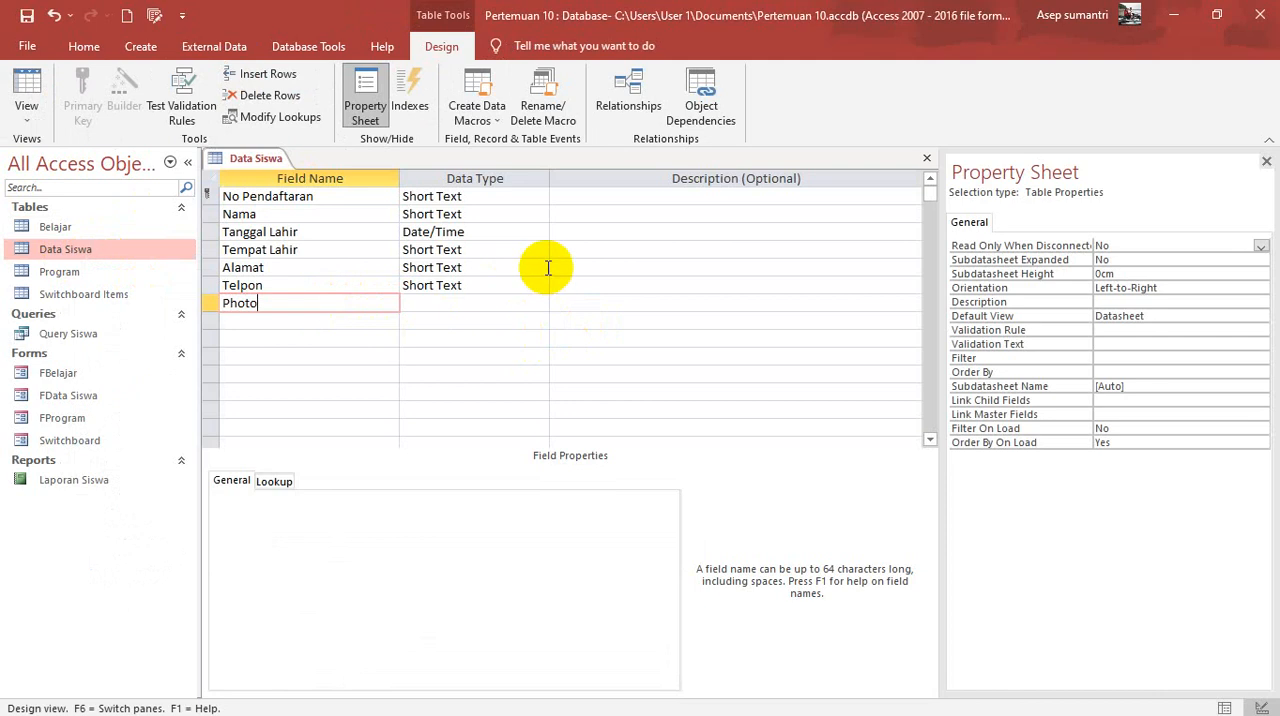
left_click(520, 302)
left_click(540, 303)
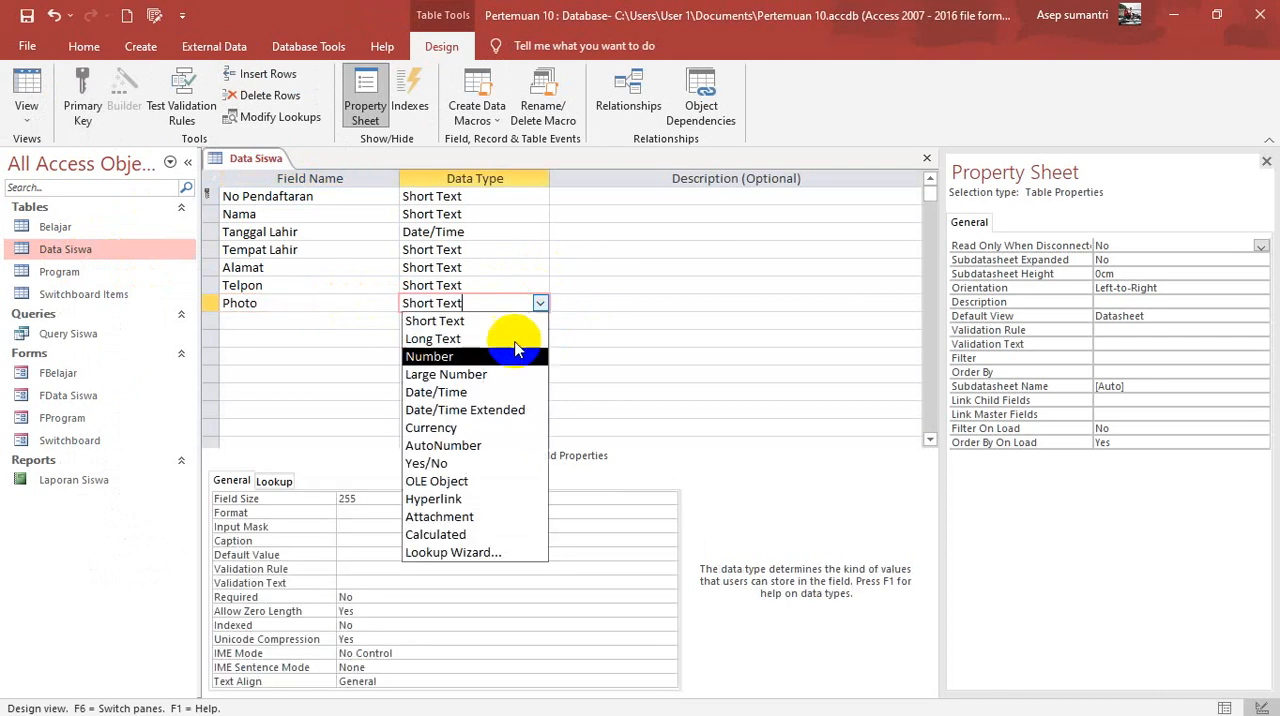
left_click(458, 520)
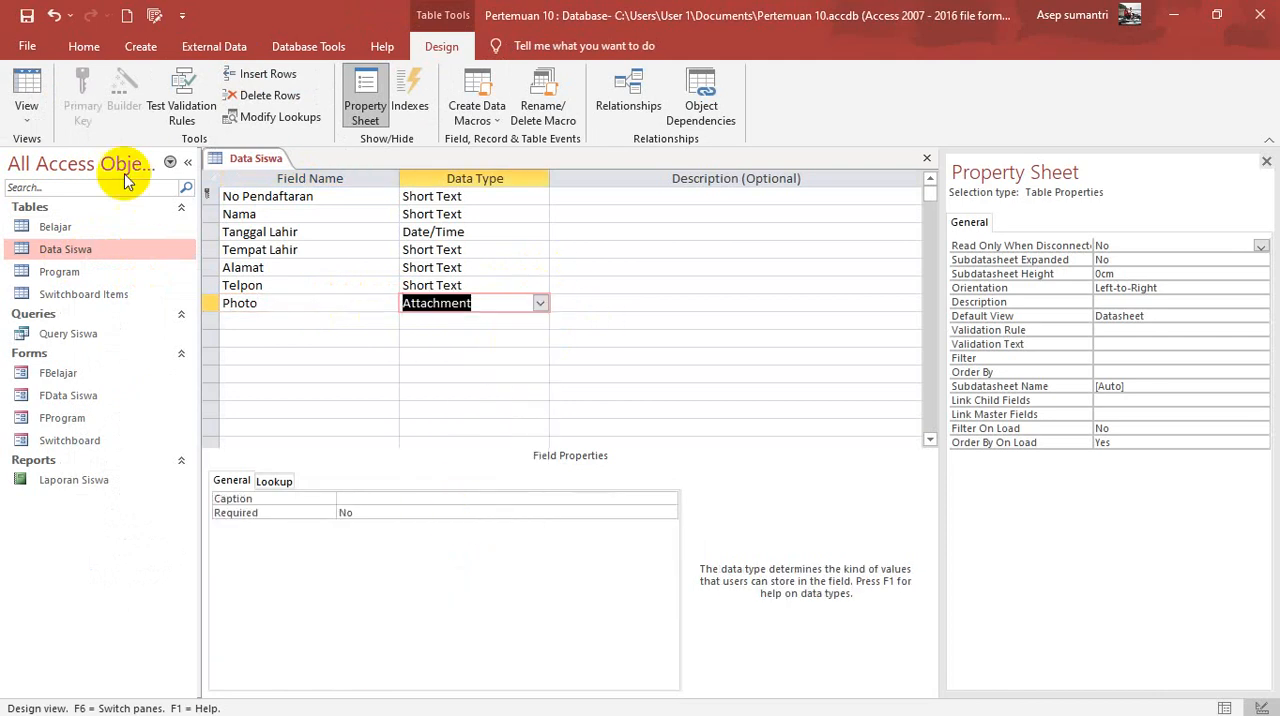
left_click(26, 90)
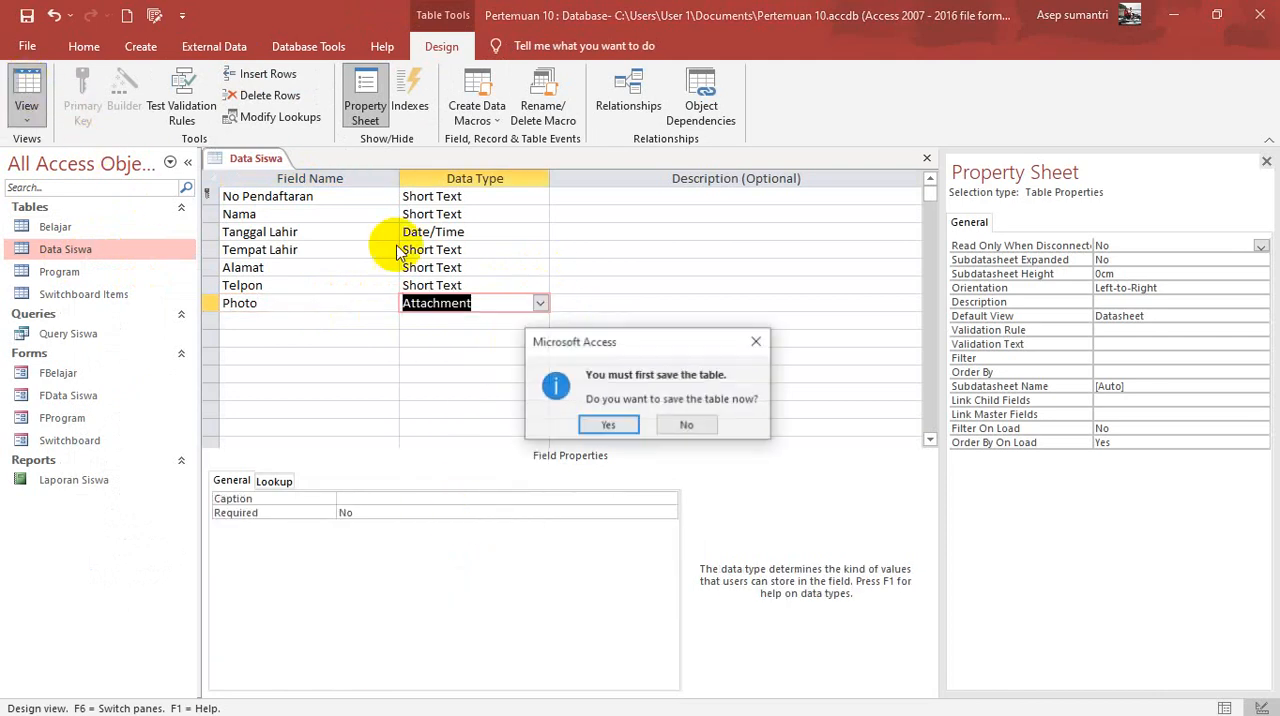
left_click(604, 425)
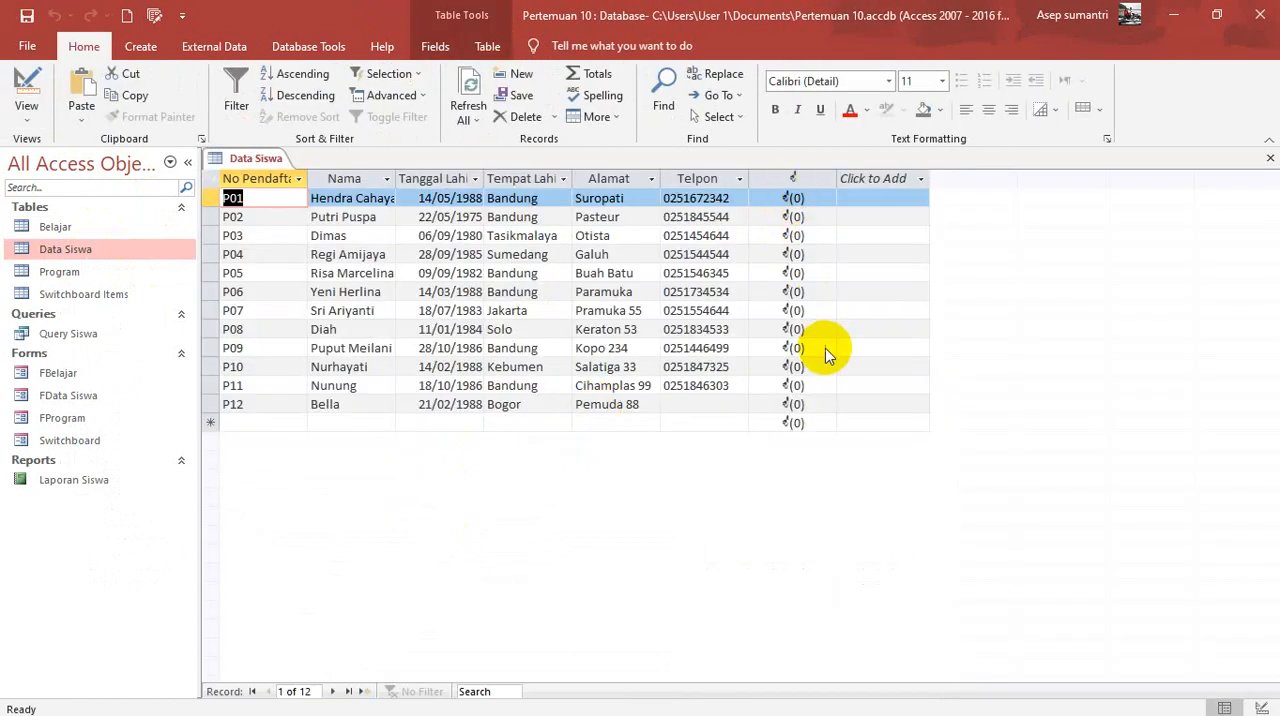
Step: Attach the picture named 1 from the Pictures > Mewarnai folder to the first Data Siswa record
left_click(796, 202)
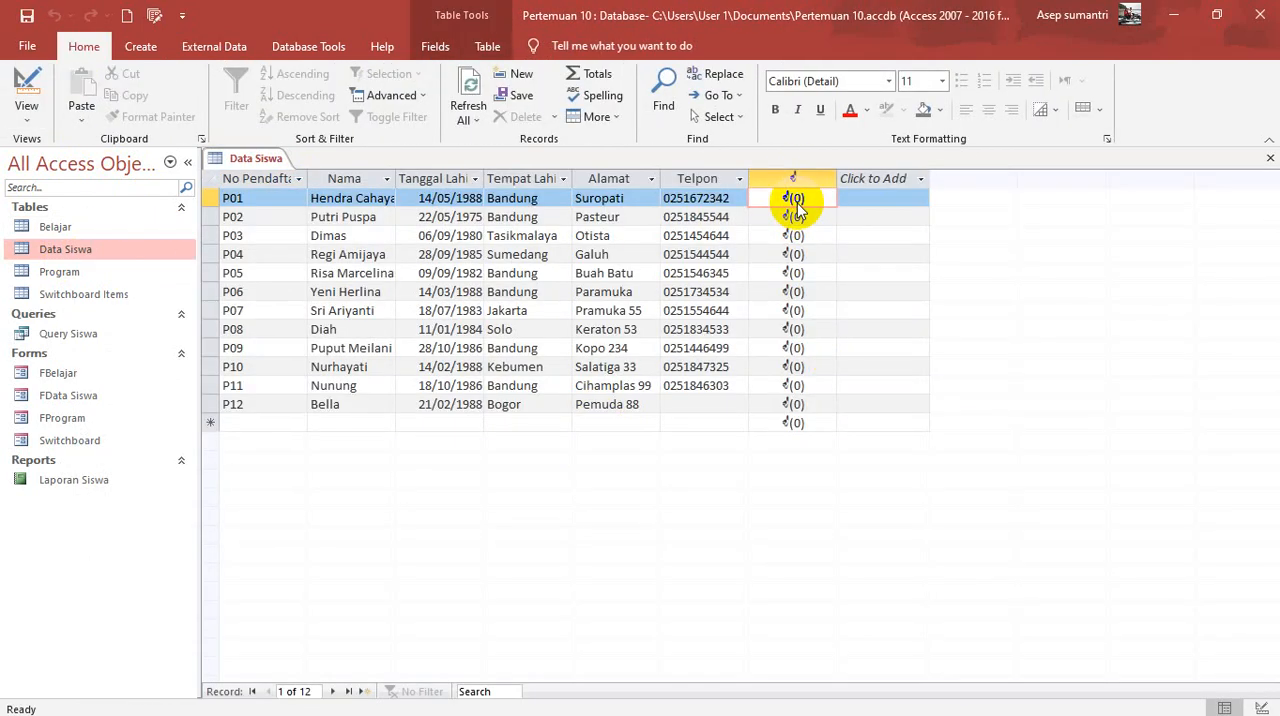
double_click(793, 200)
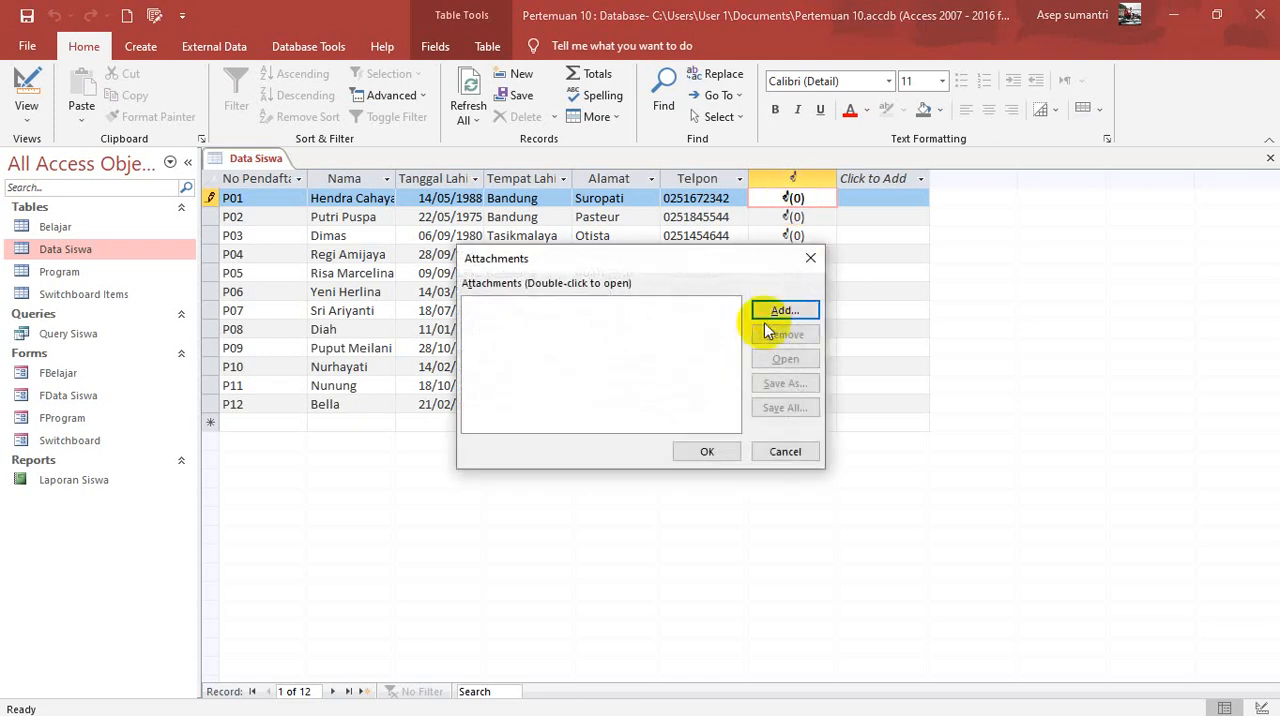
left_click(790, 311)
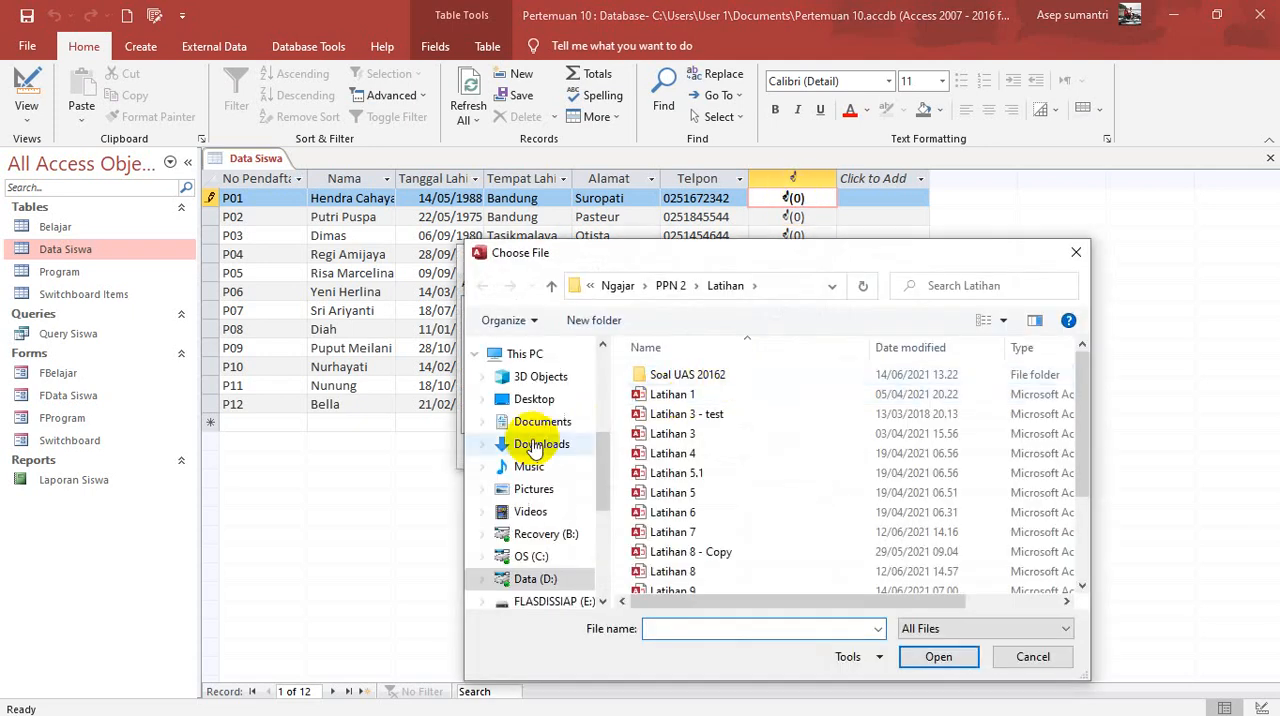
left_click(535, 490)
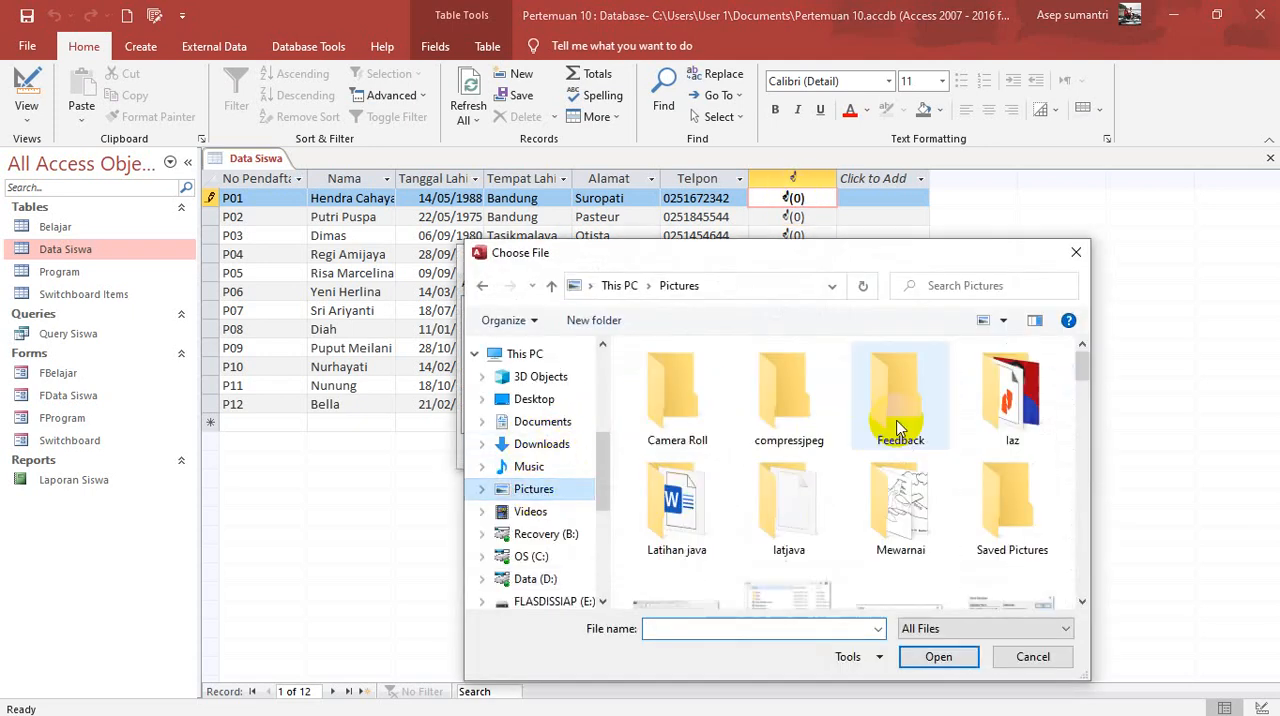
double_click(898, 508)
left_click(678, 412)
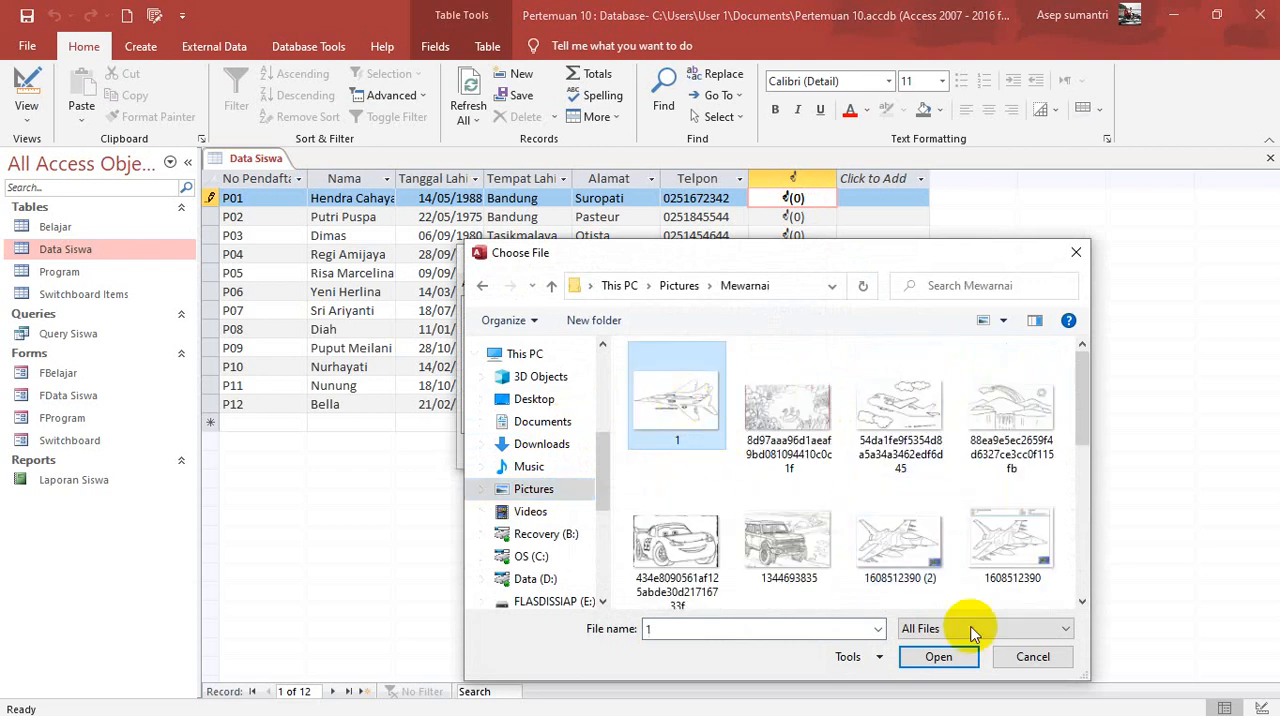
left_click(932, 656)
left_click(707, 452)
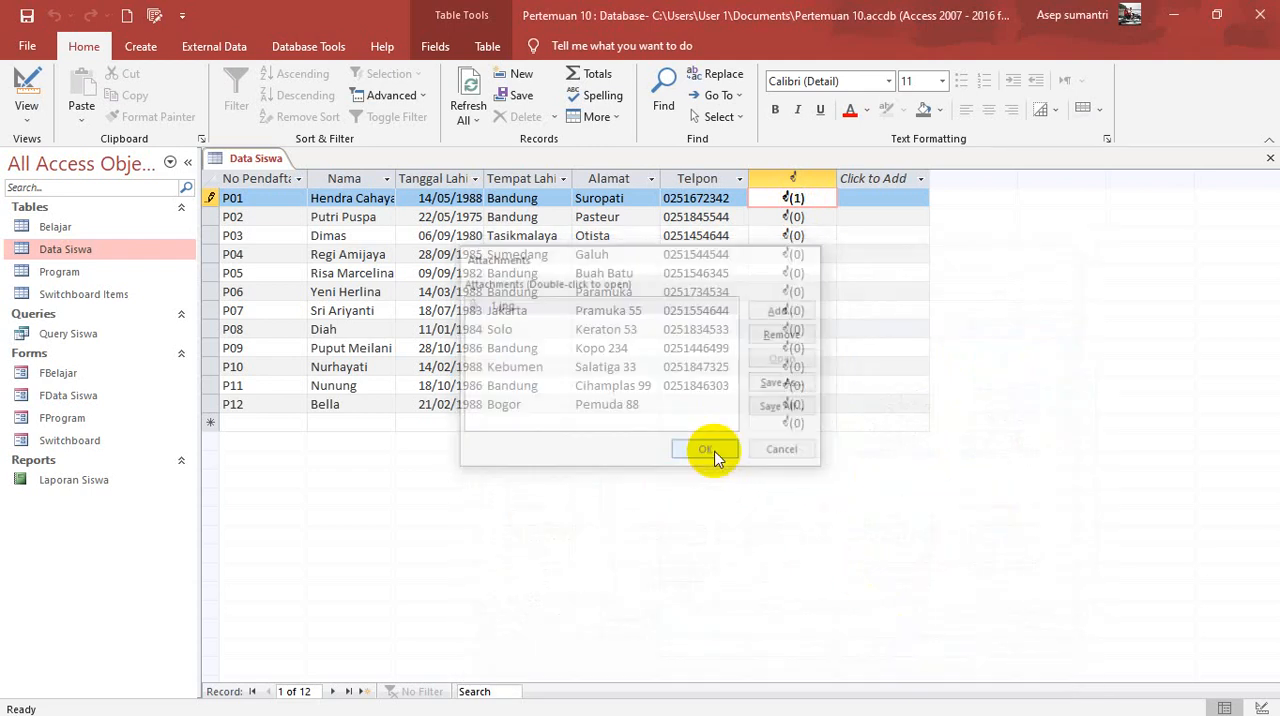
Step: Attach the picture 54da1fe9f5354d8a5a34a3462edf6d45 from the Mewarnai folder to the second Data Siswa record
double_click(795, 216)
left_click(784, 311)
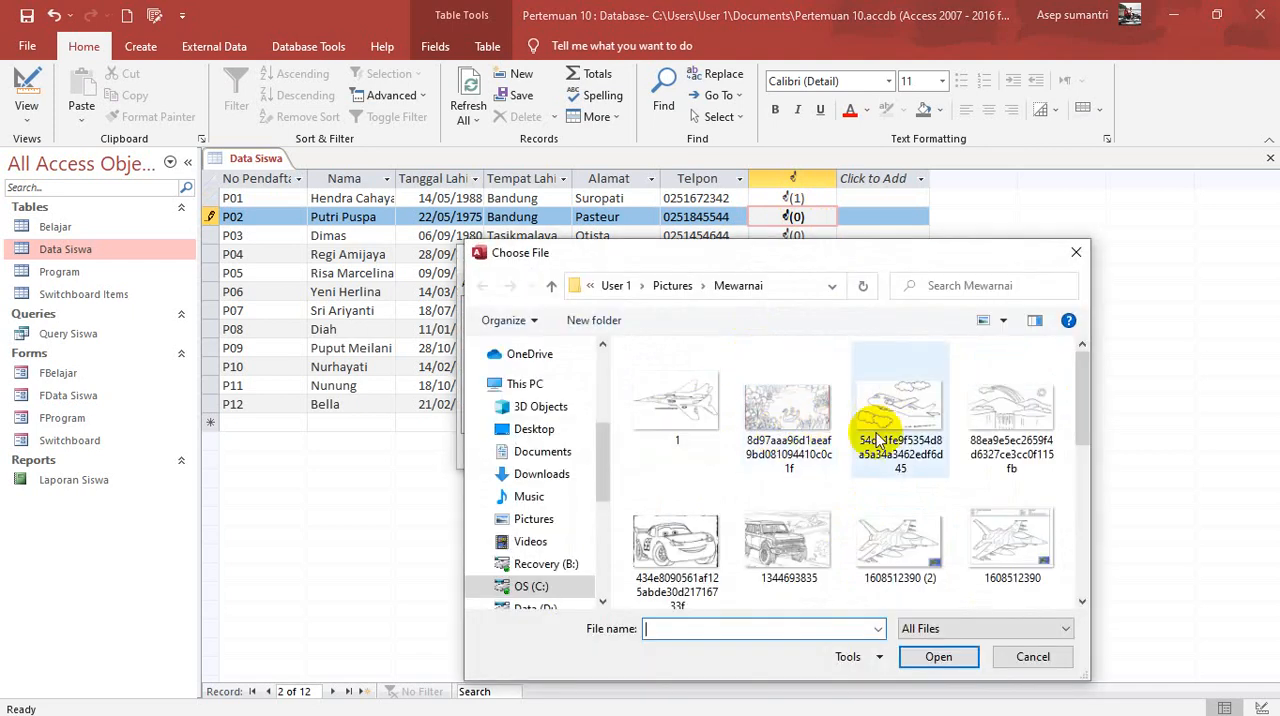
left_click(894, 414)
left_click(938, 657)
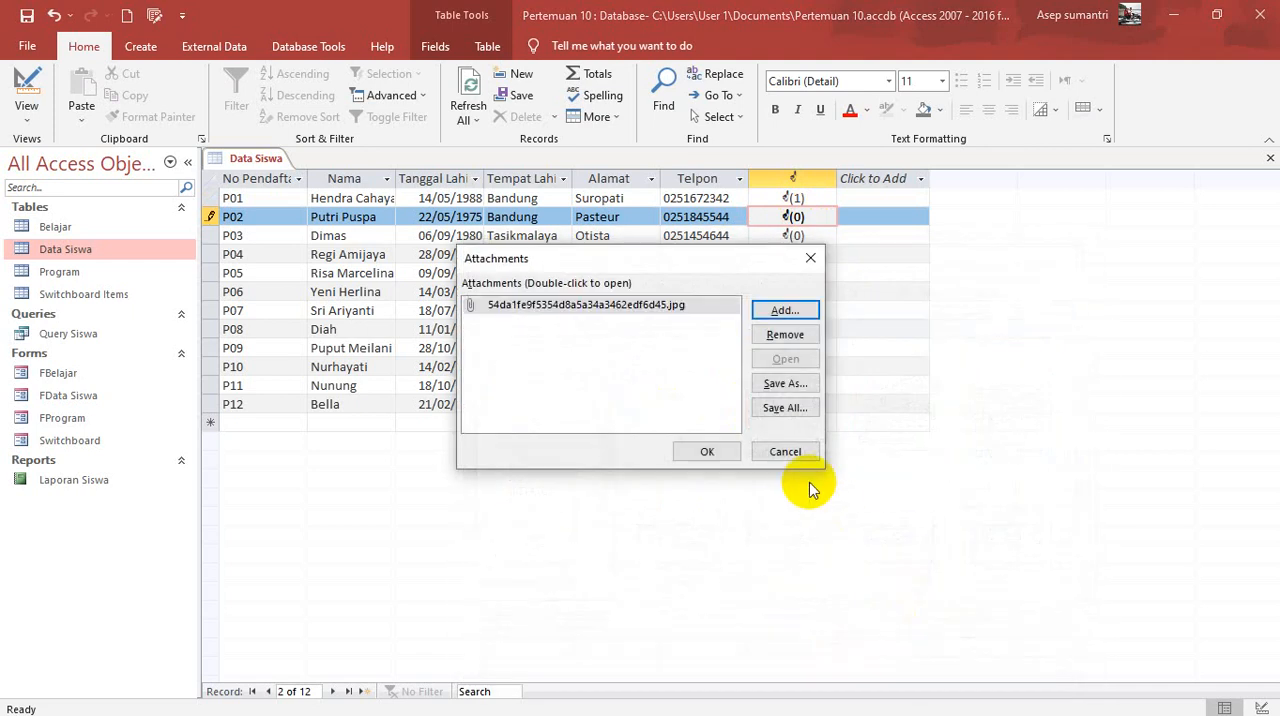
left_click(712, 452)
Step: Attach the picture 434e8090561af125abde30d21716733f to the third Data Siswa record and save the table
double_click(793, 237)
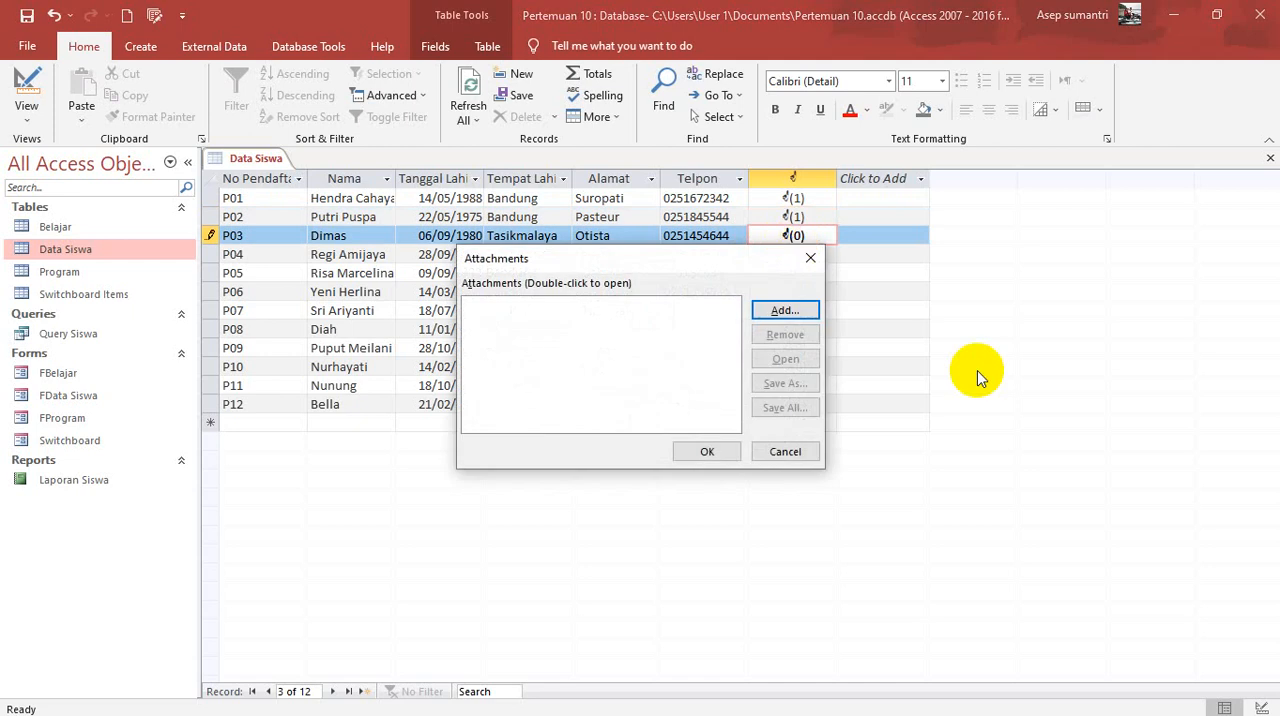
left_click(780, 310)
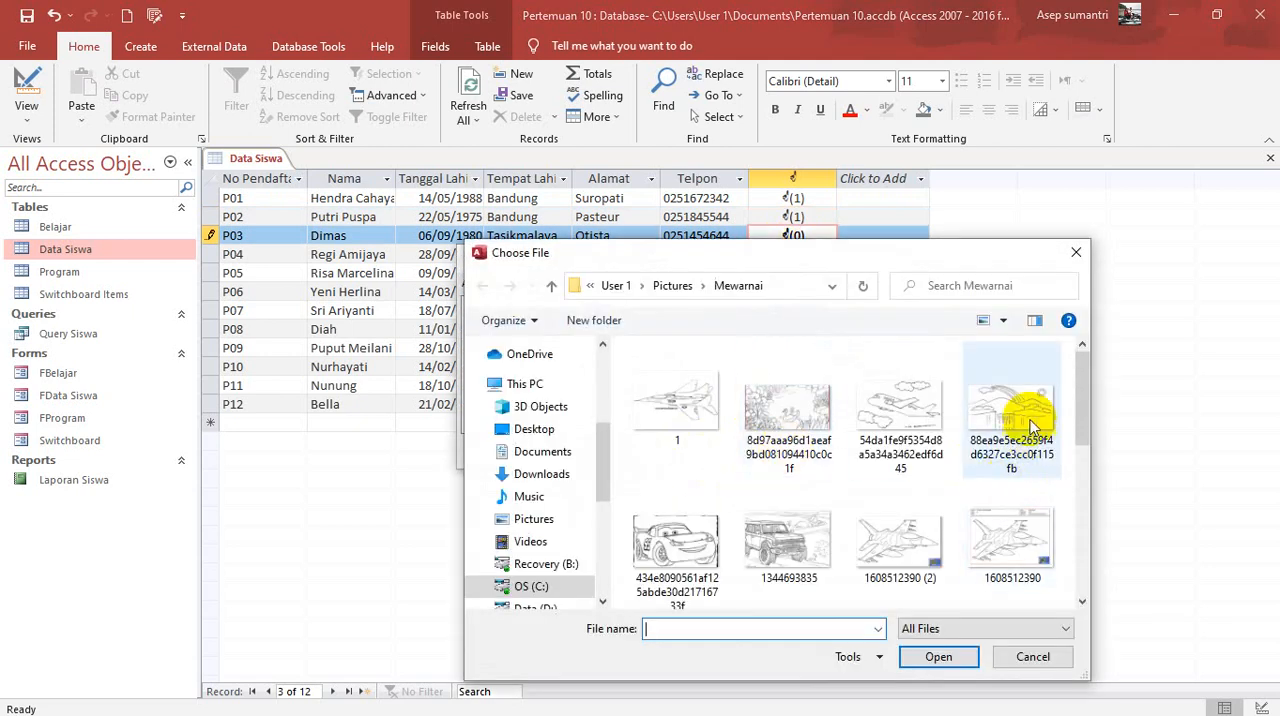
left_click(676, 545)
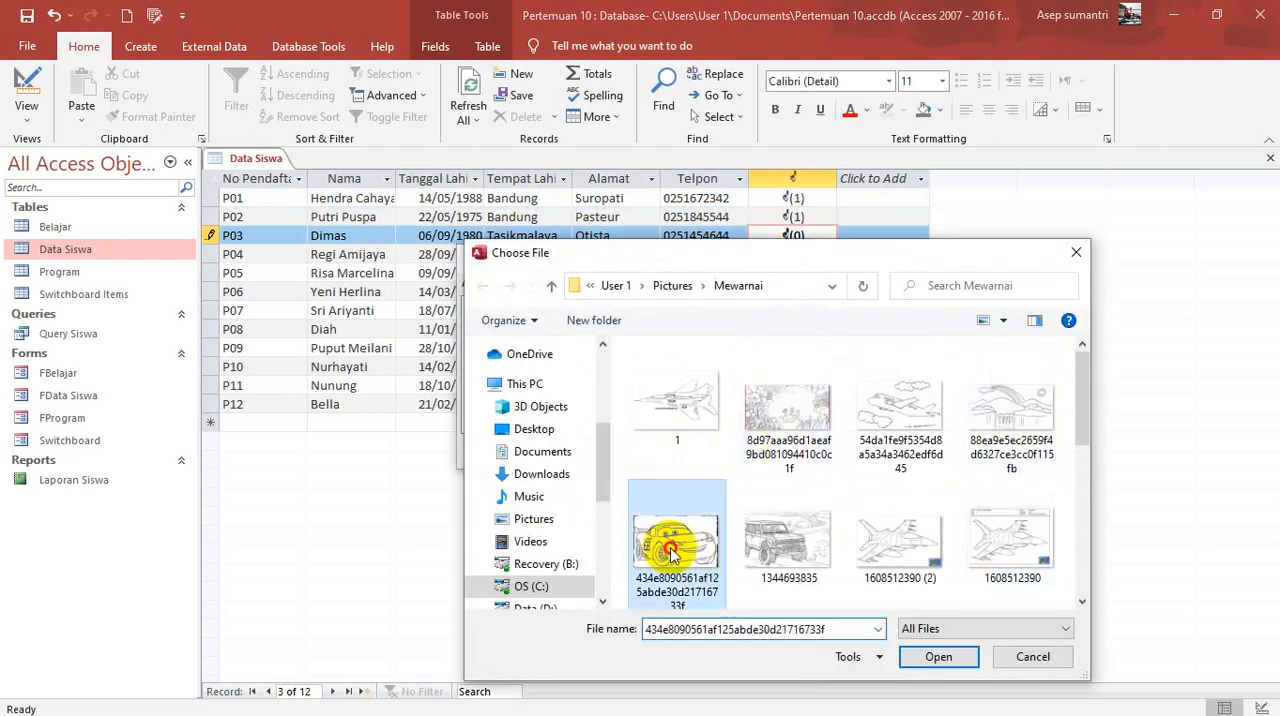
left_click(945, 657)
left_click(709, 451)
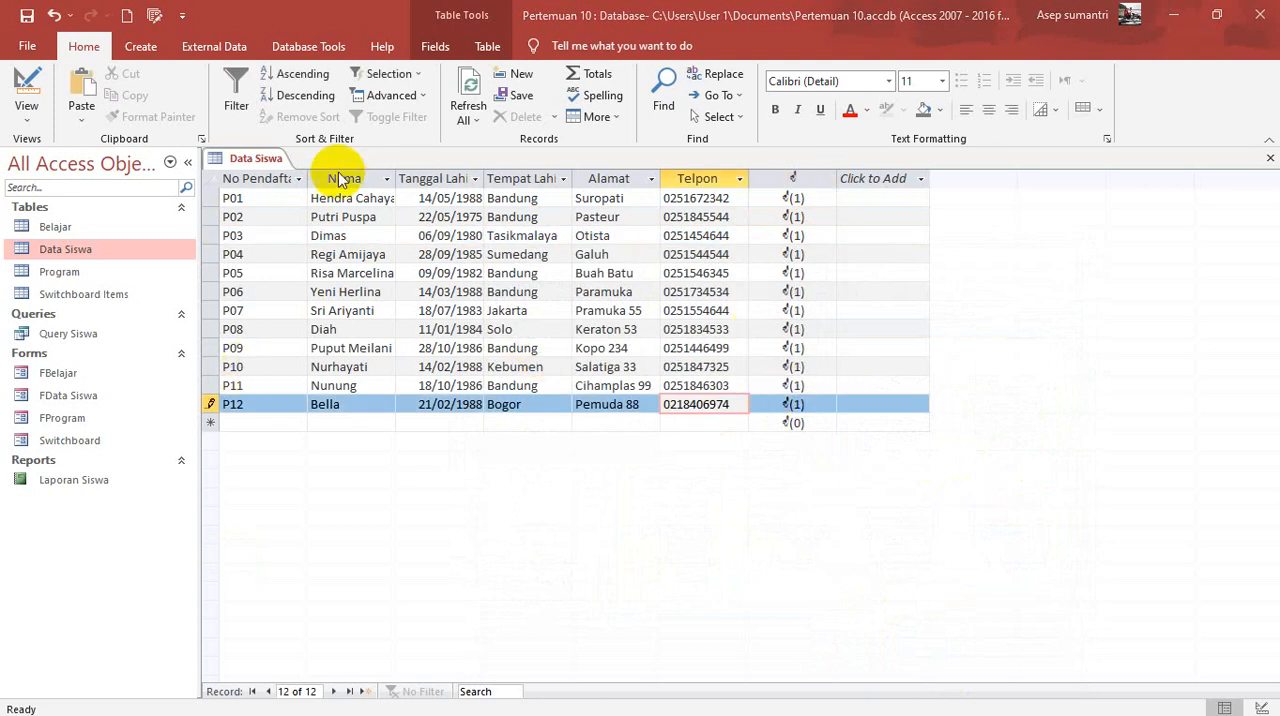
right_click(249, 163)
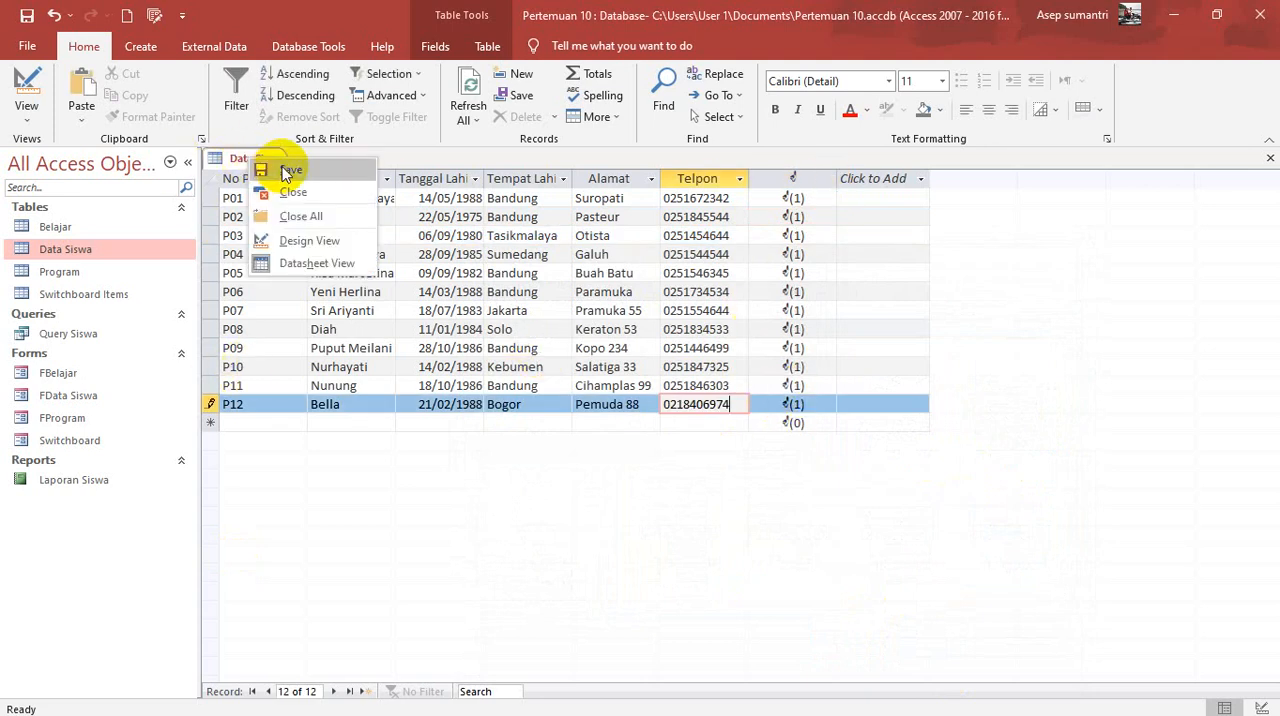
left_click(285, 172)
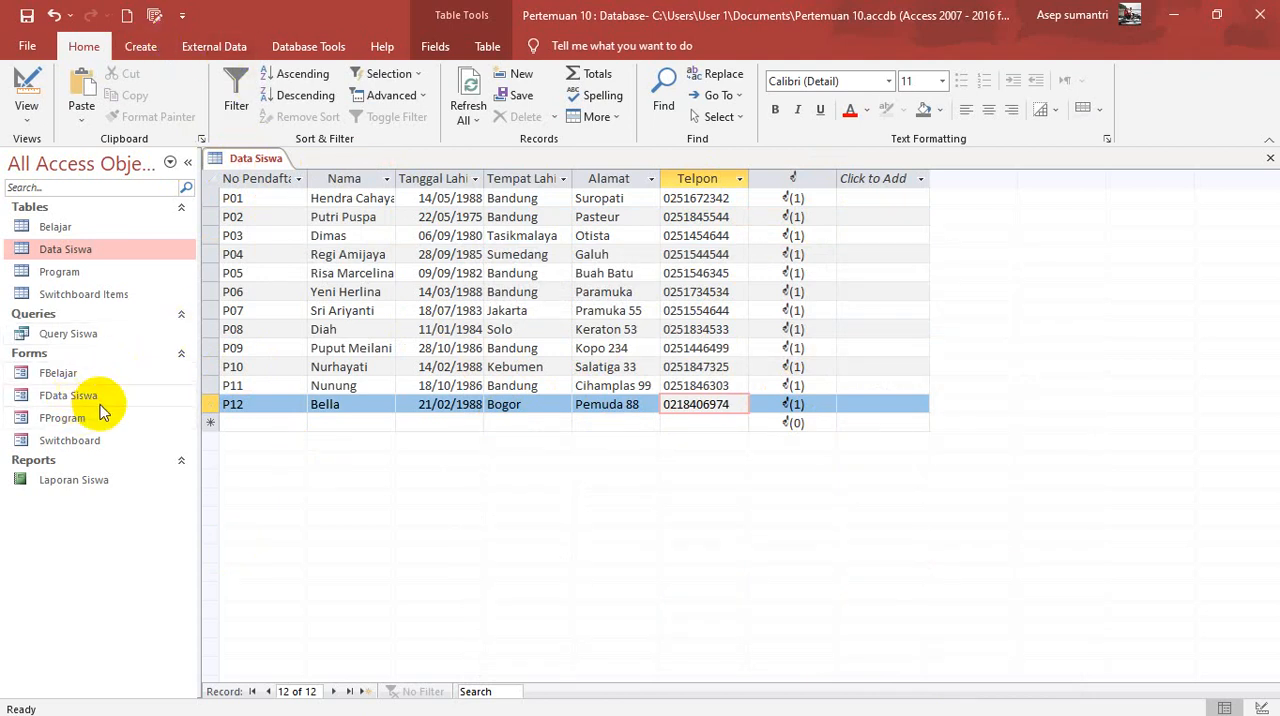
Step: Check the existing FData Siswa form for its fields and close it
left_click(140, 47)
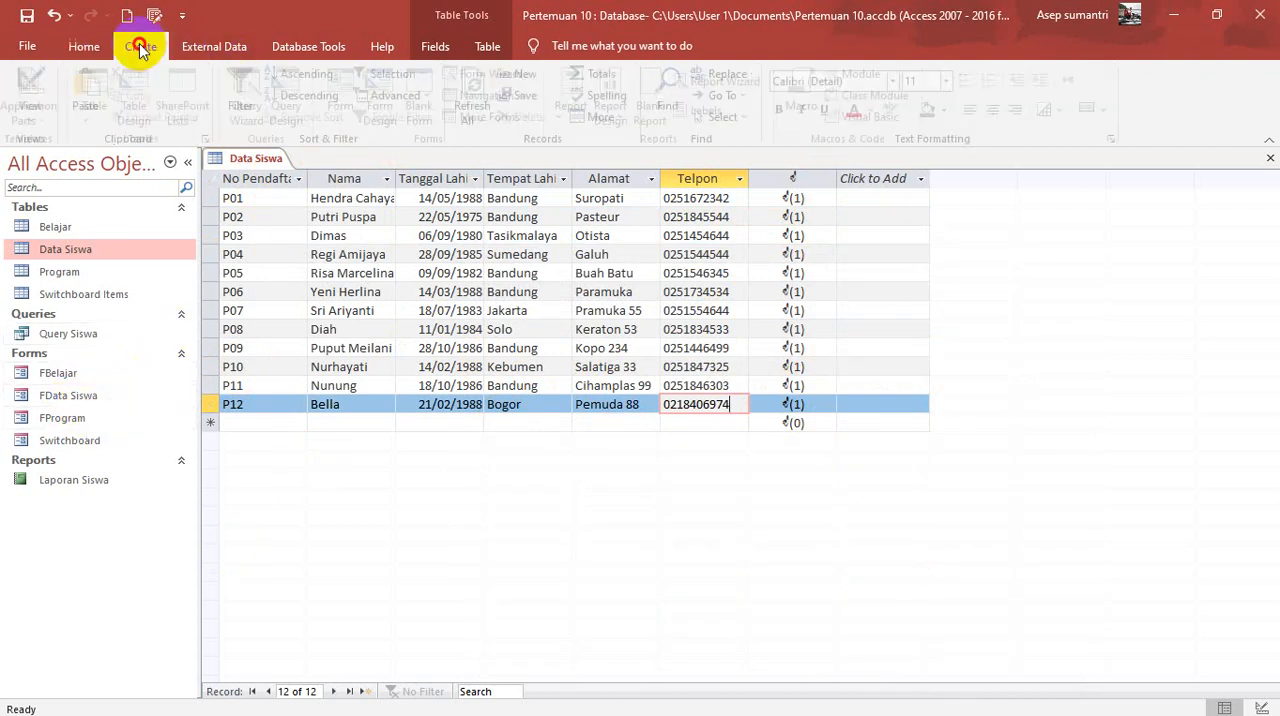
left_click(76, 397)
double_click(76, 397)
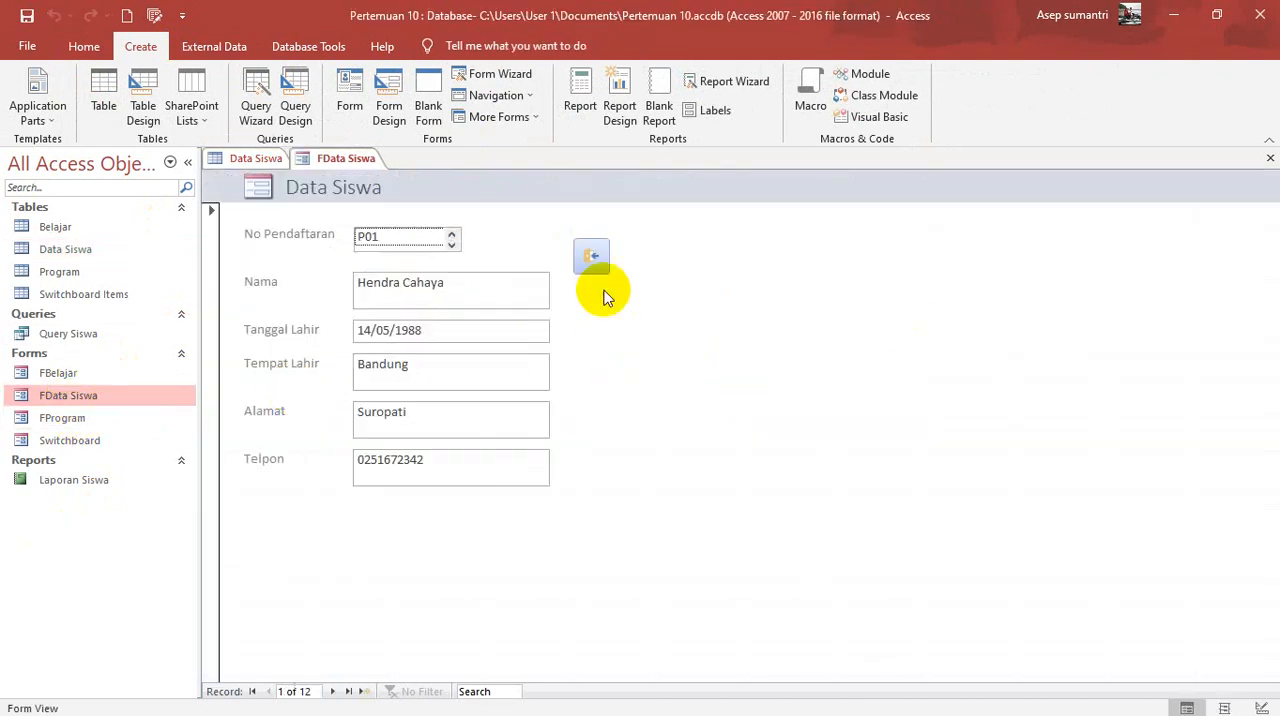
right_click(340, 167)
left_click(347, 193)
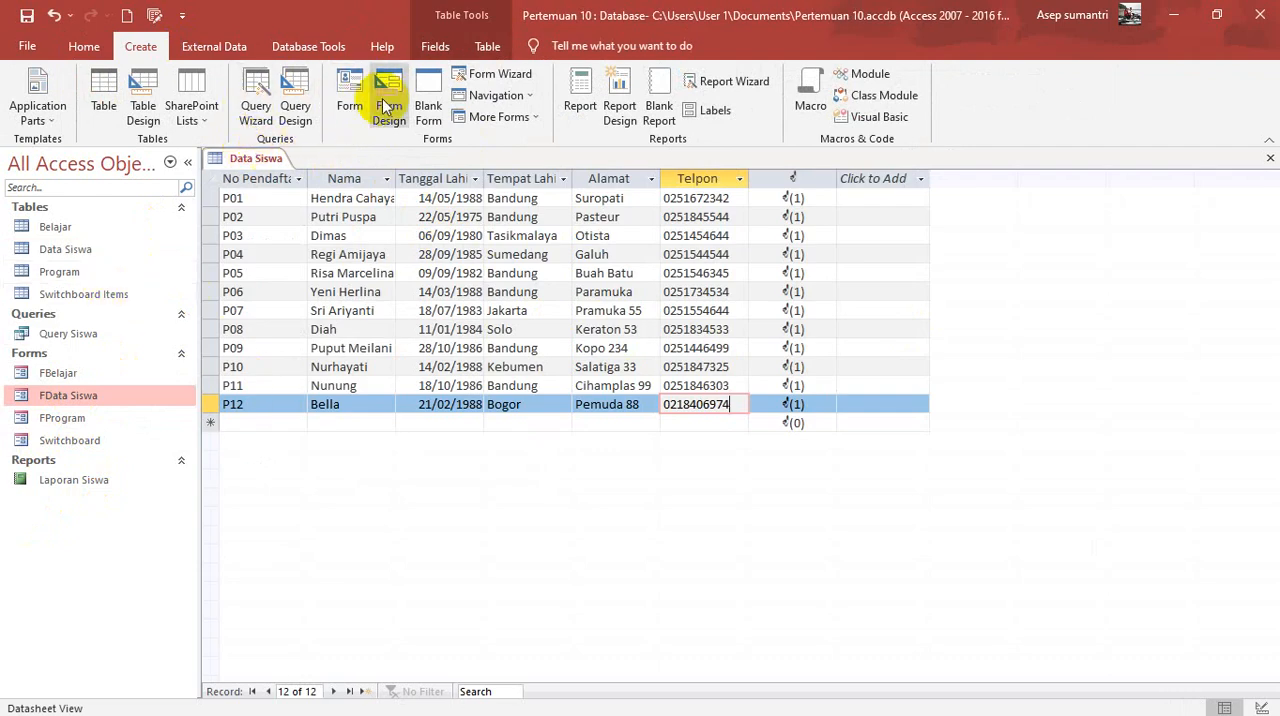
Step: Create a new form from the Data Siswa table, preview it in Form View and return it to Design View
left_click(350, 86)
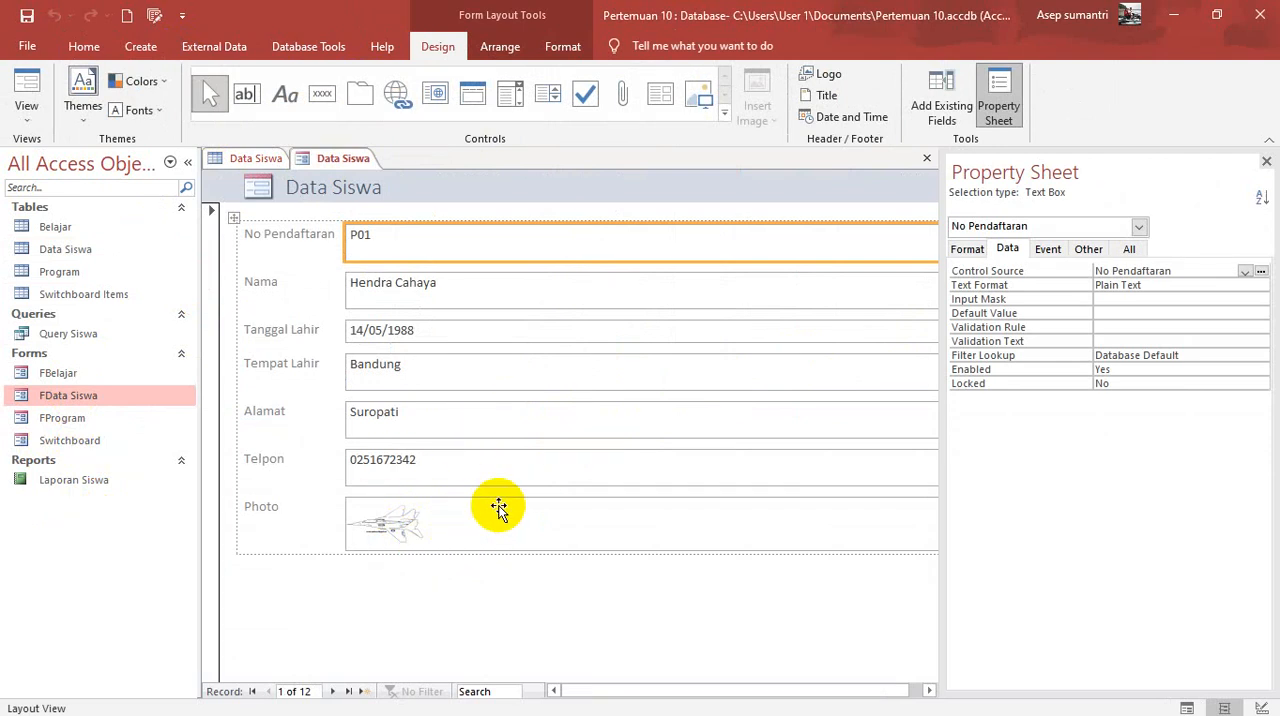
left_click(26, 116)
left_click(80, 236)
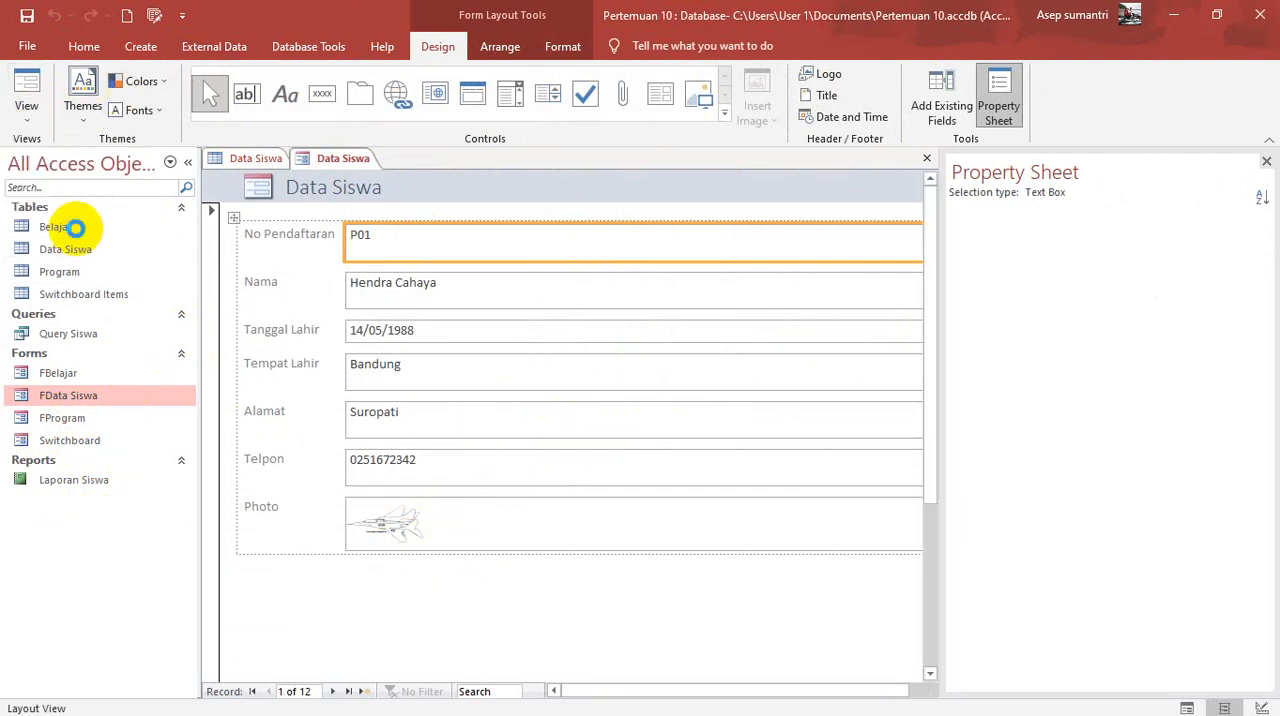
left_click(82, 47)
left_click(27, 88)
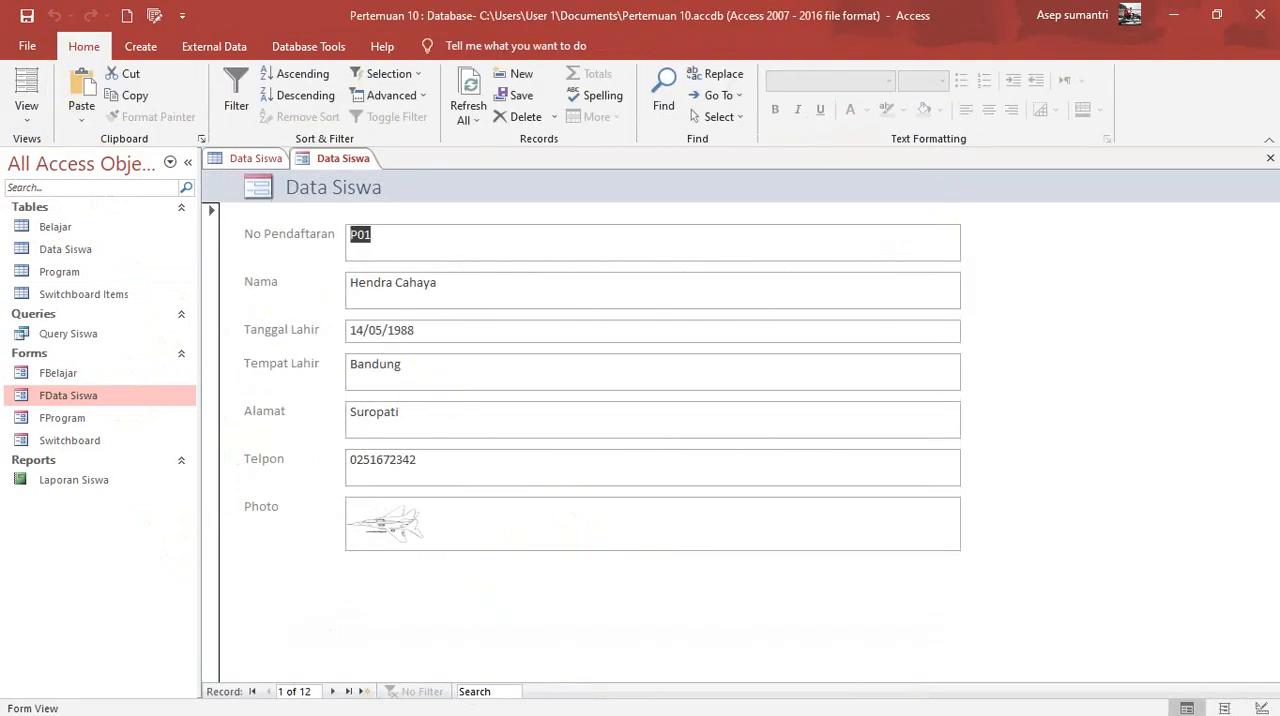
left_click(27, 88)
Step: Narrow the field boxes to the 8 cm ruler mark and enlarge the form footer to about 3 cm and the detail section to about 12 cm
left_click(963, 292)
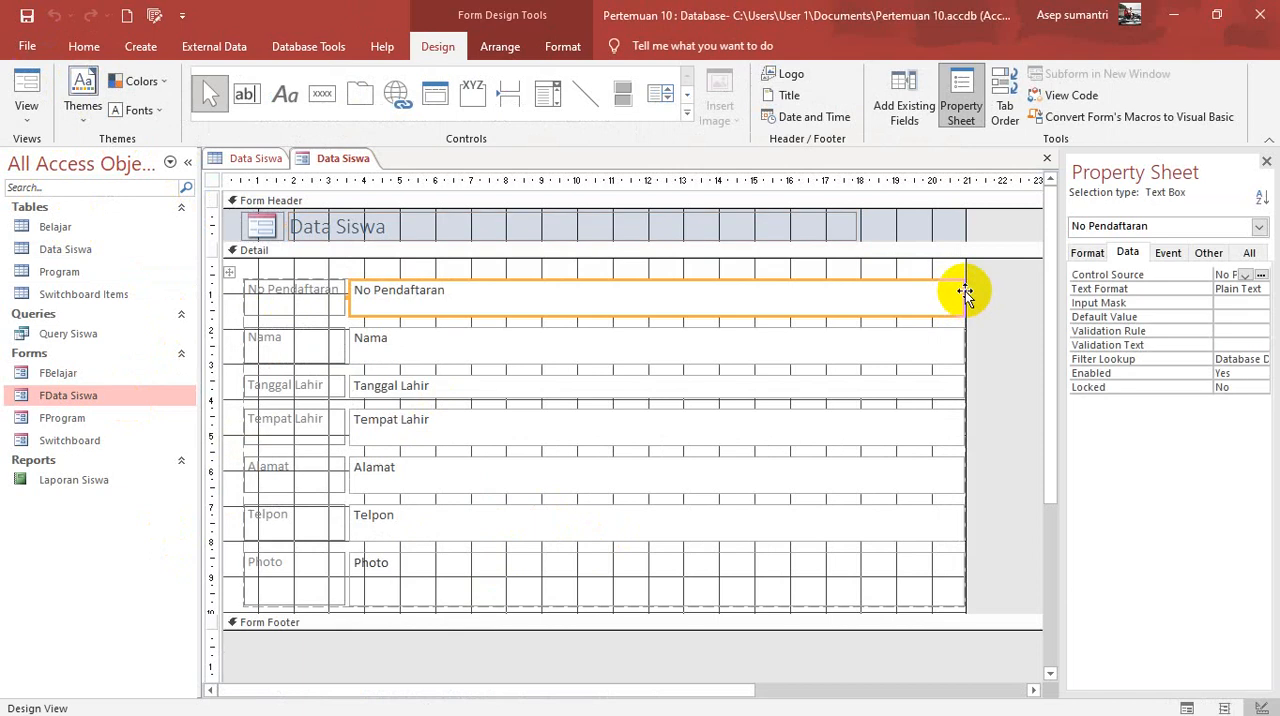
left_click_drag(964, 296, 503, 357)
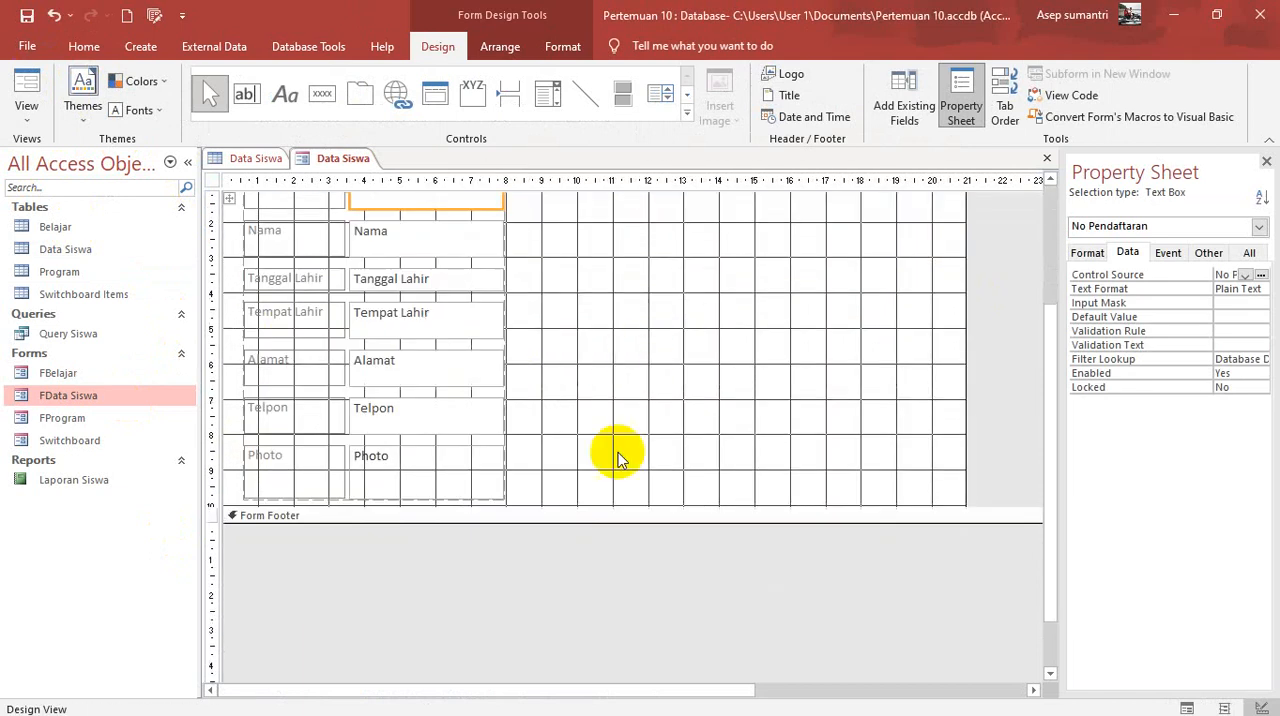
left_click_drag(609, 520, 612, 640)
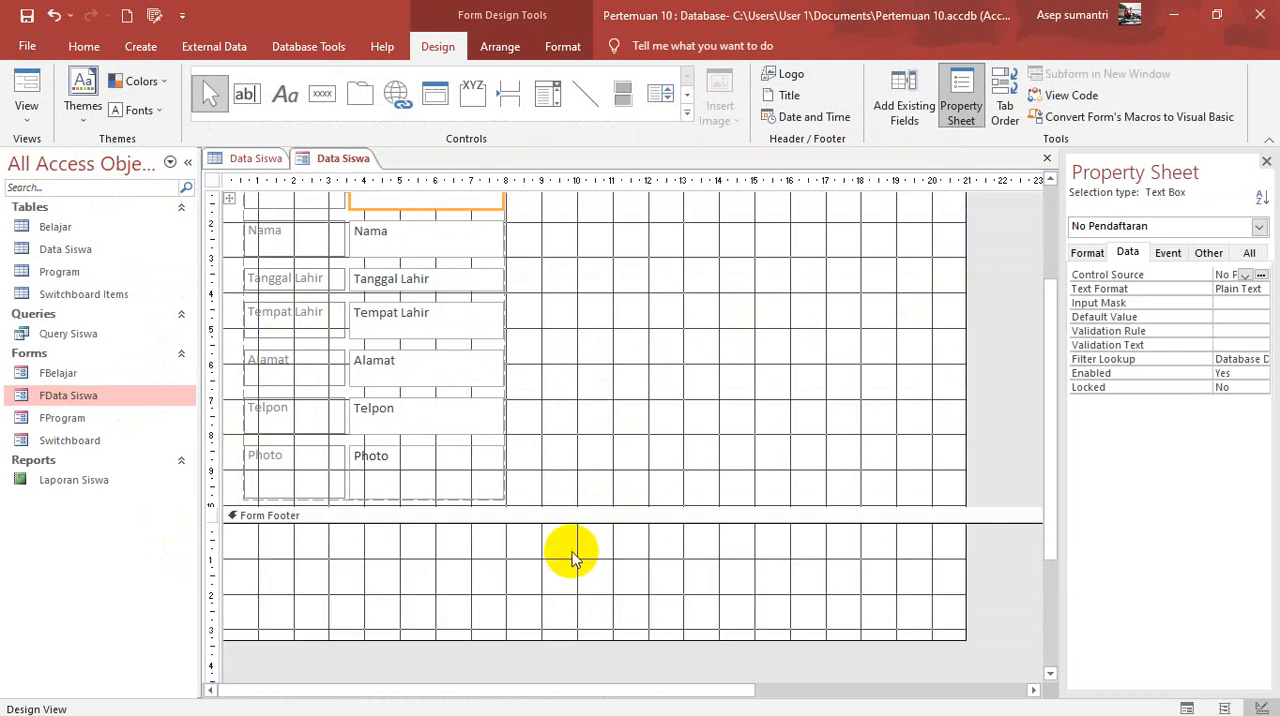
left_click_drag(585, 503, 580, 581)
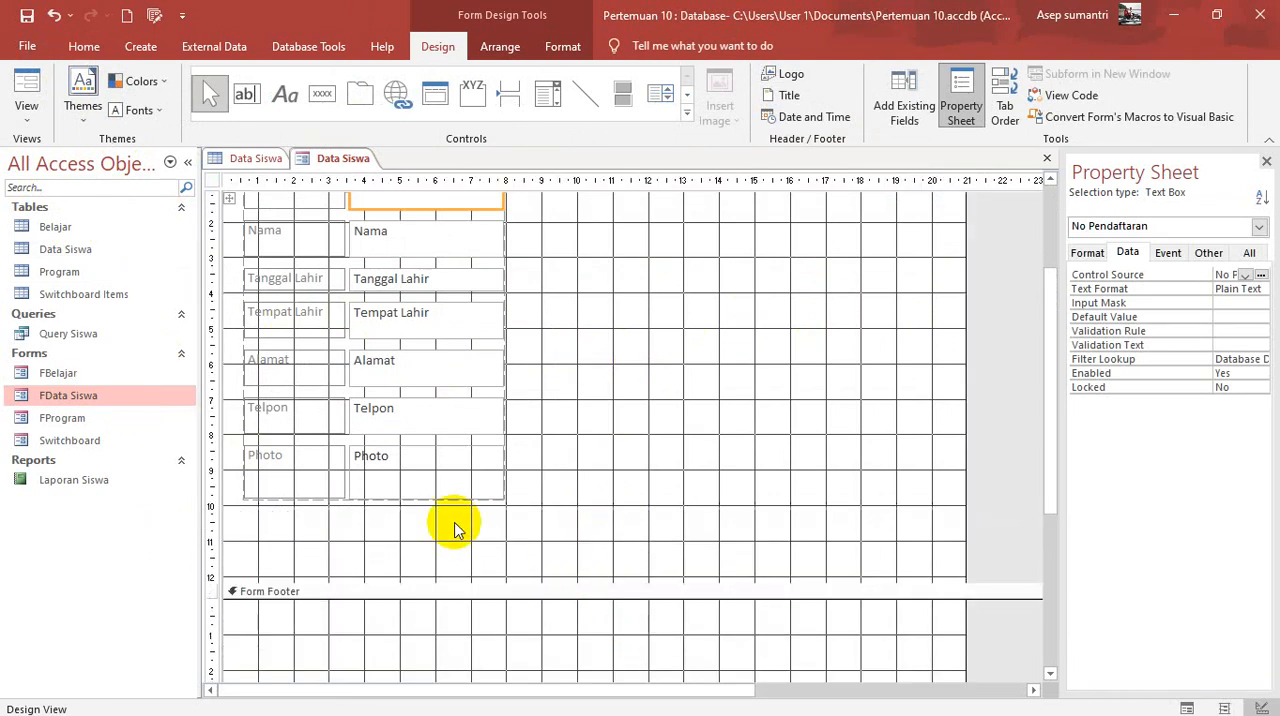
Step: Remove the Photo label and its attachment control from the layout and move both beside the Tanggal Lahir and Tempat Lahir fields
left_click(288, 458)
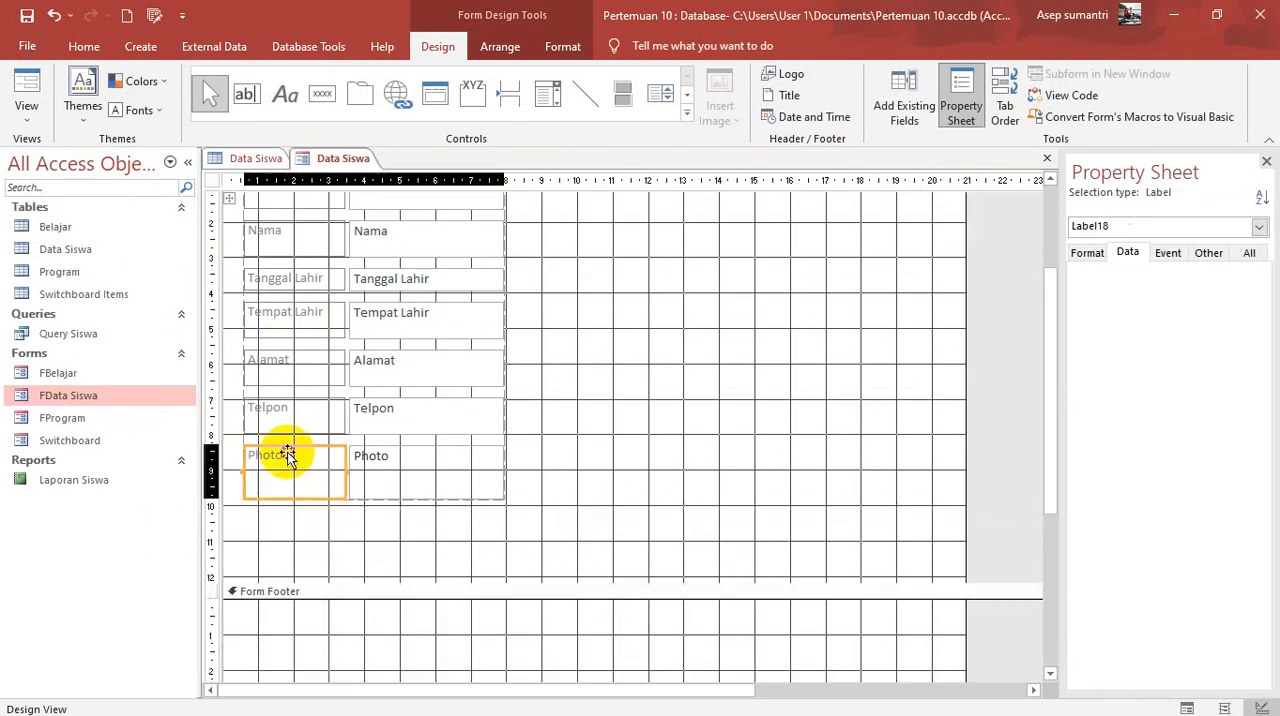
left_click(405, 452, "shift")
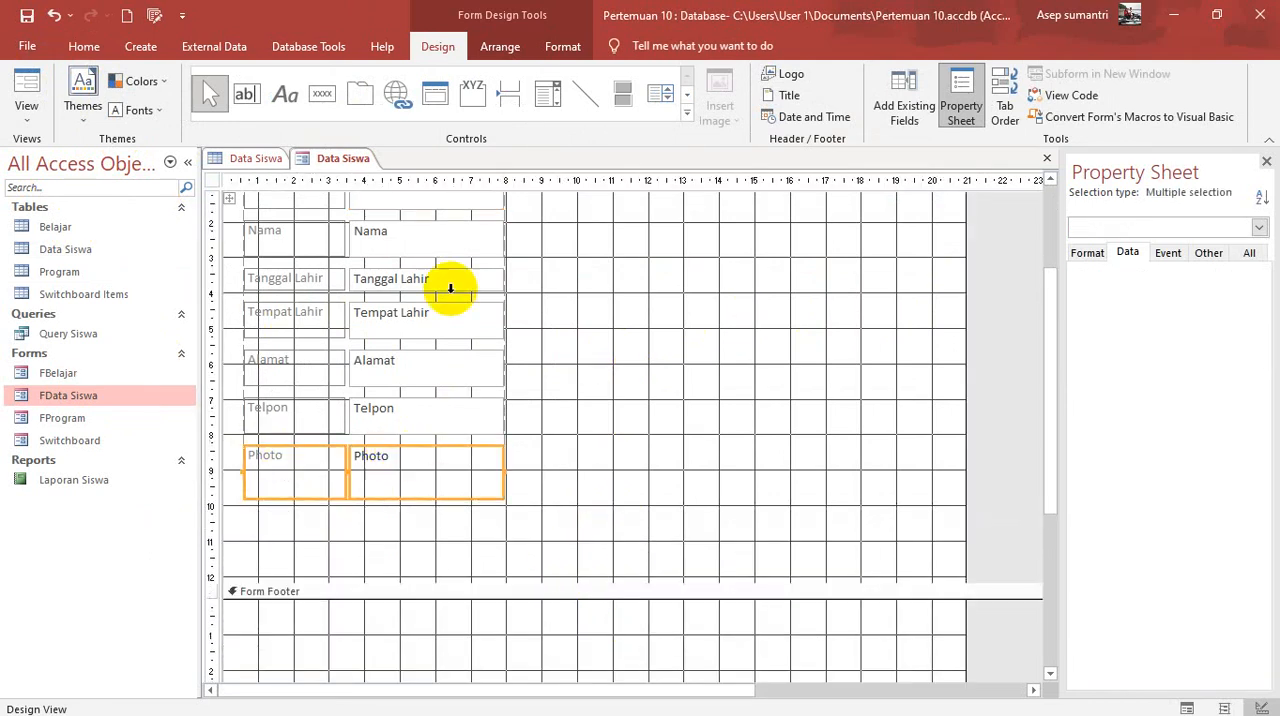
left_click(500, 46)
left_click(165, 95)
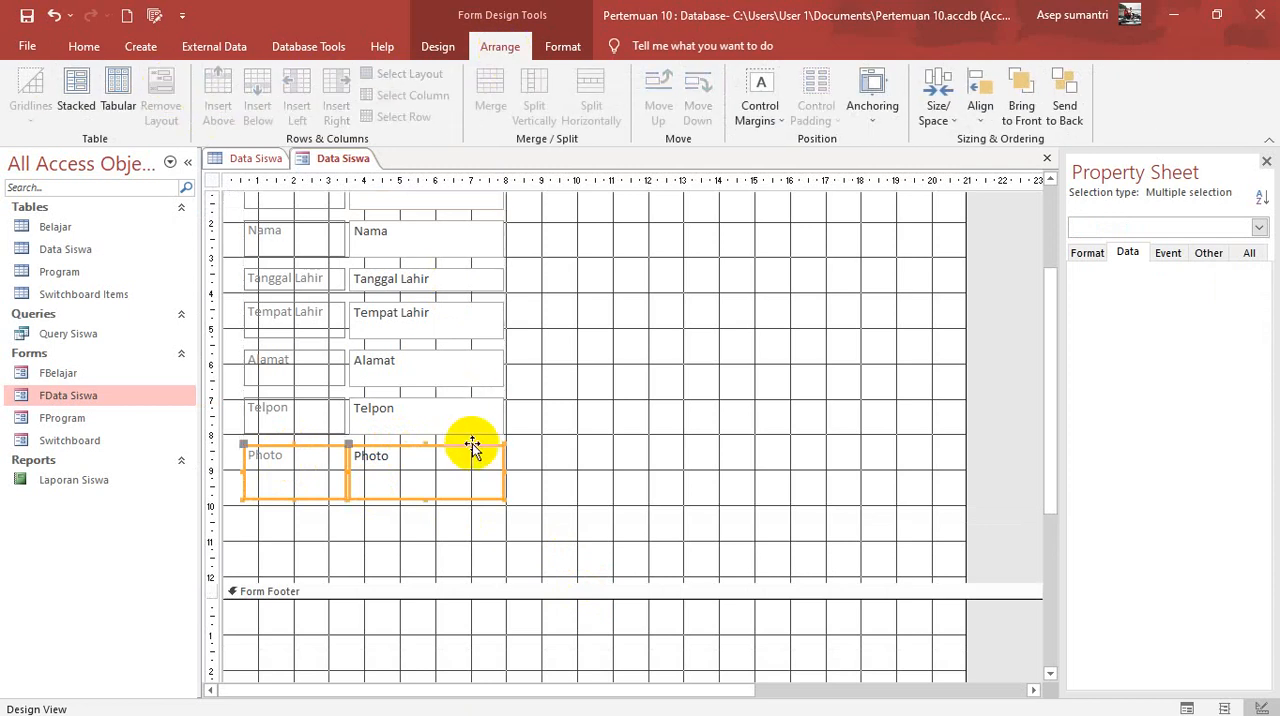
left_click_drag(476, 447, 780, 277)
scroll(745, 360, "up", 3)
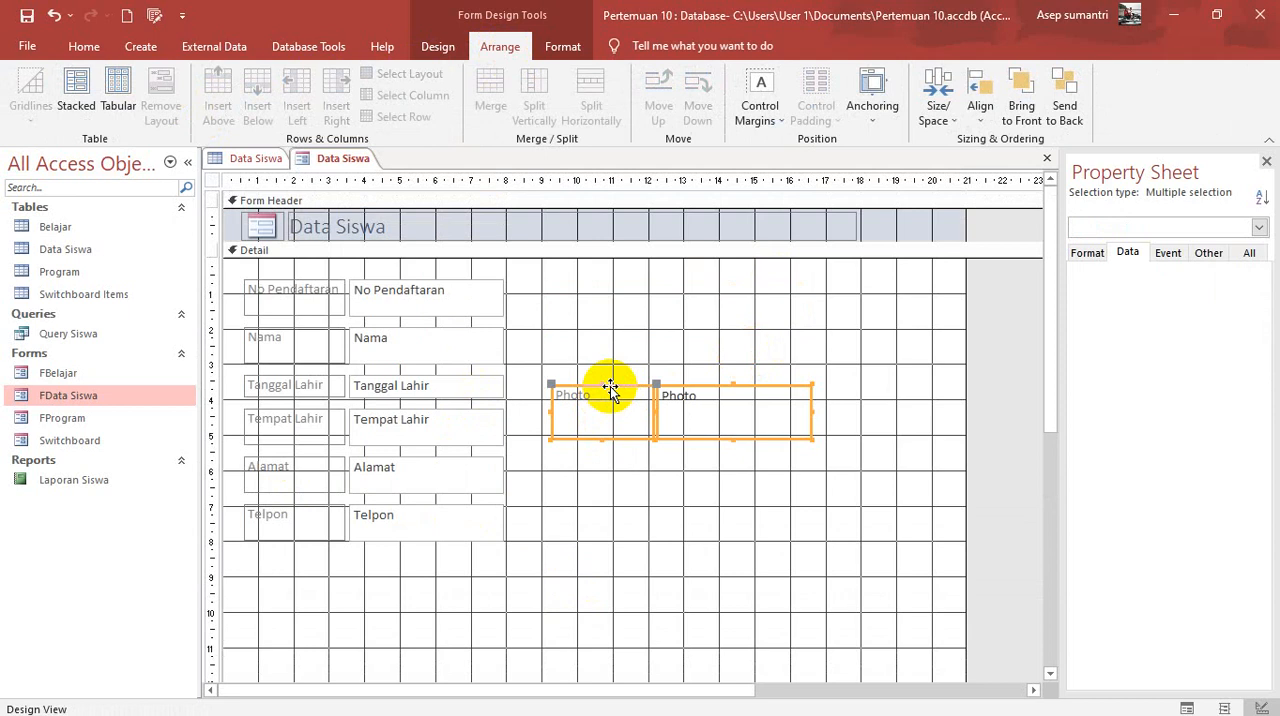
Step: Delete only the Photo label, keeping its attachment control on the form
key("Delete")
left_click(50, 17)
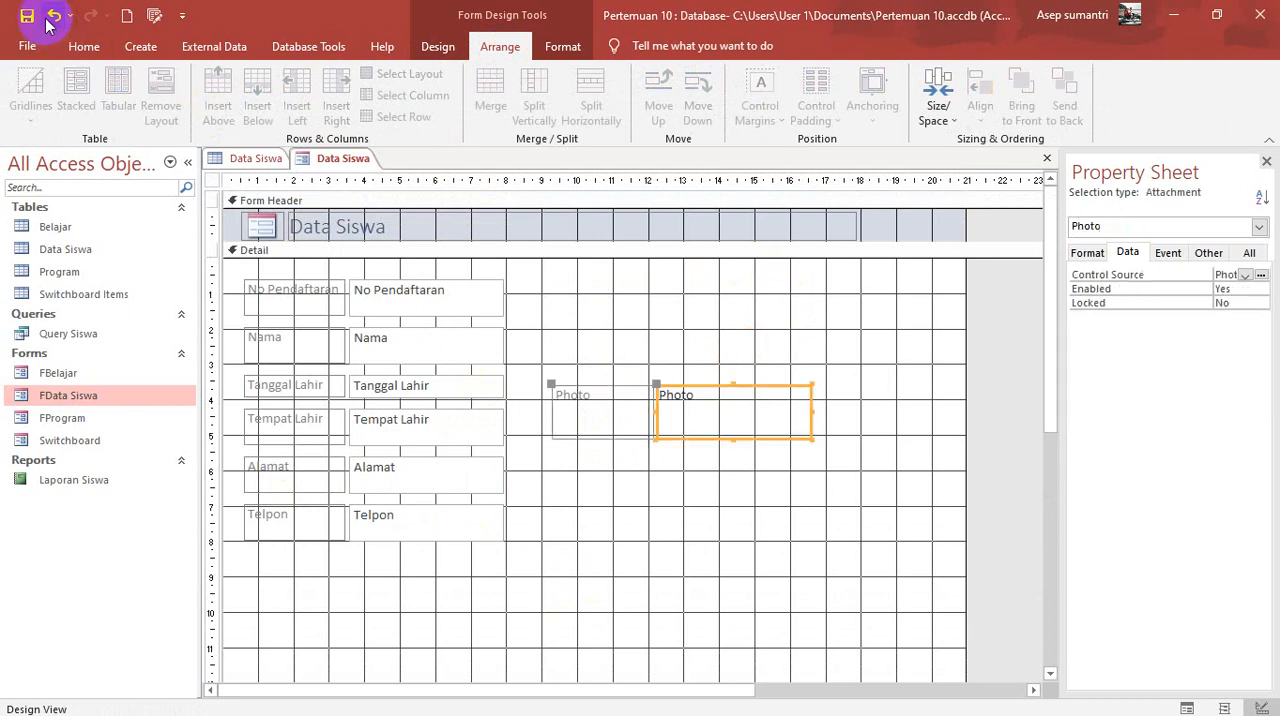
left_click(620, 392)
key("Delete")
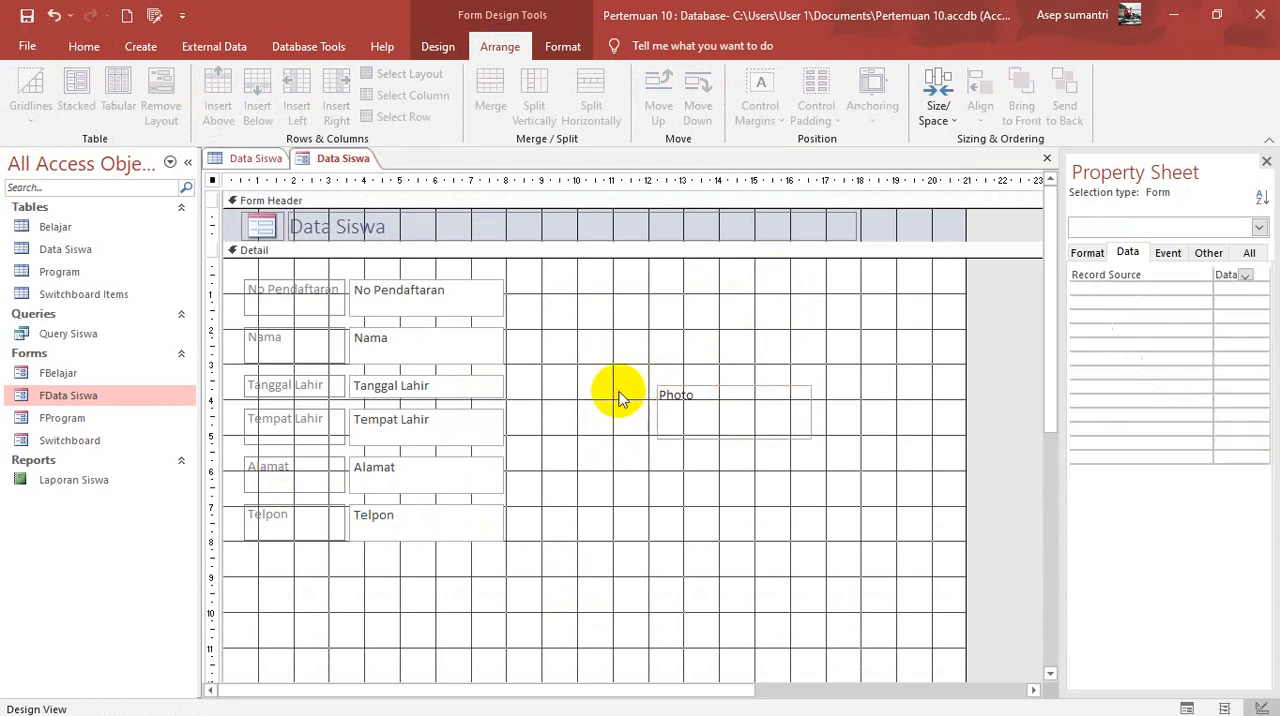
Step: Move the Photo attachment control up beside the No Pendaftaran field and enlarge it to about 6.3 × 4.1 cm
left_click(749, 391)
left_click_drag(749, 391, 619, 286)
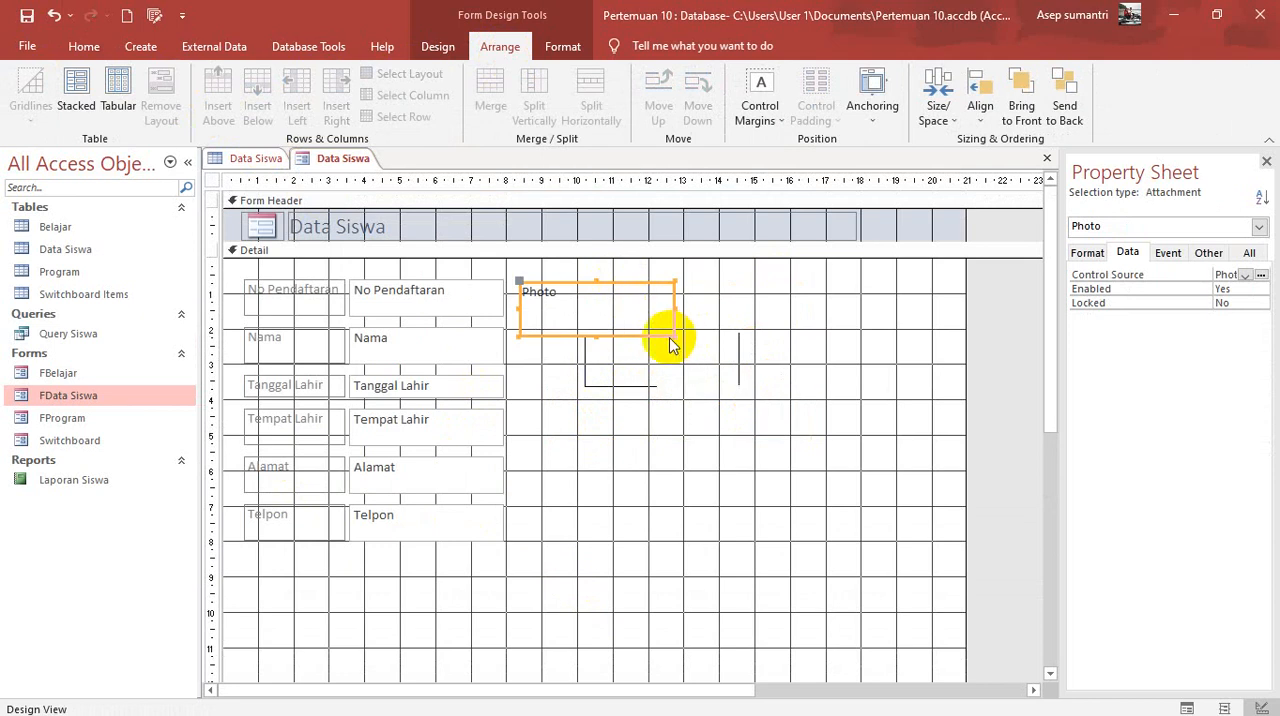
left_click_drag(673, 336, 744, 429)
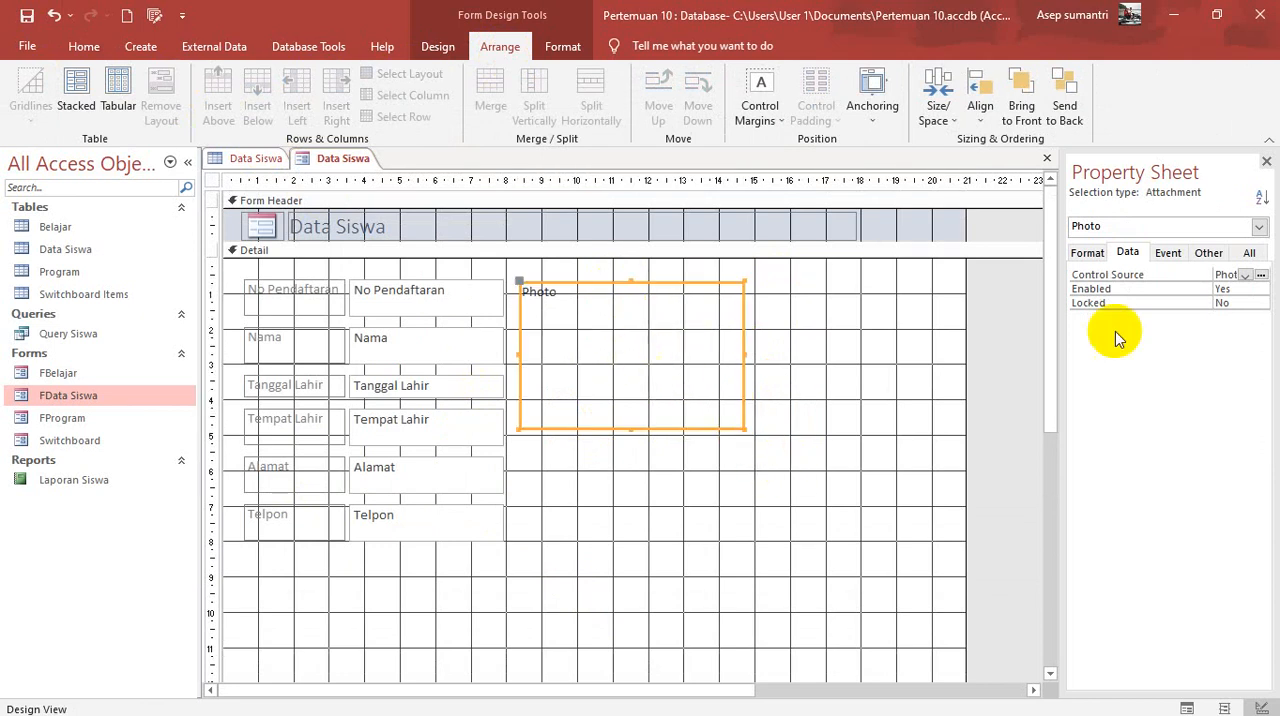
Step: Show the Photo control's format properties in a wider property sheet and preview the form in Form View
left_click(1087, 253)
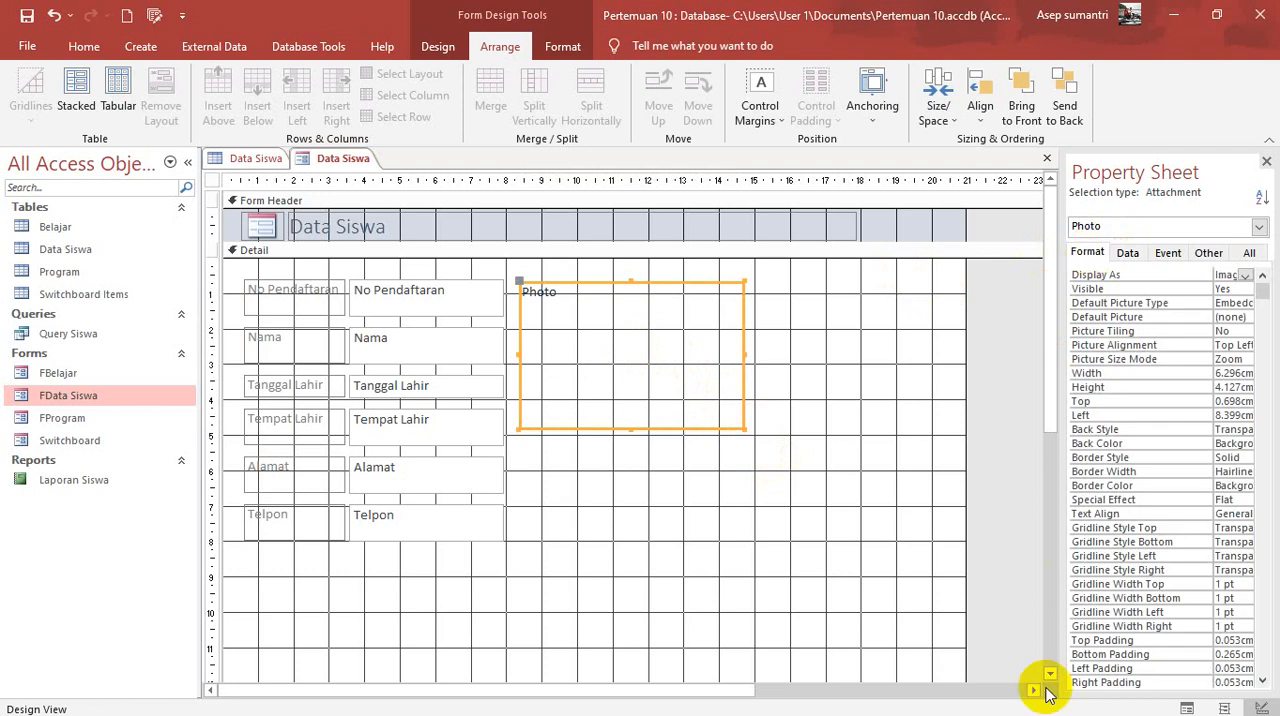
left_click_drag(1059, 467, 999, 470)
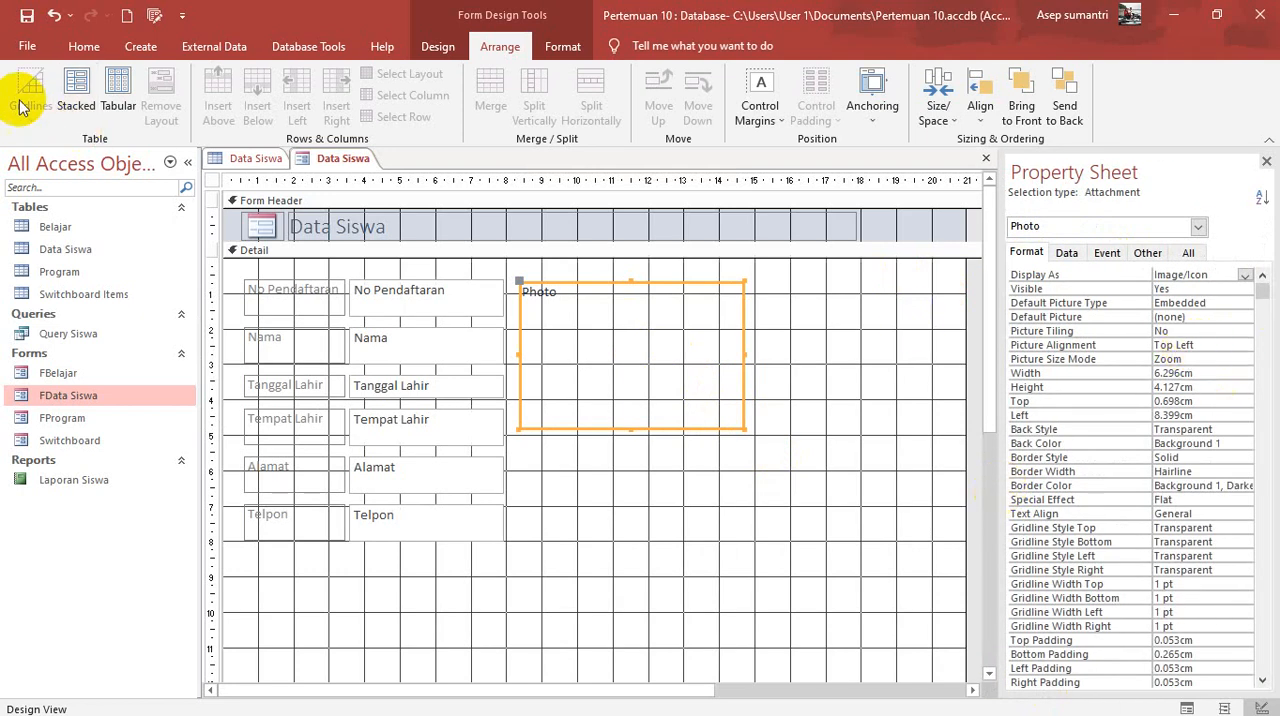
left_click(84, 47)
left_click(26, 90)
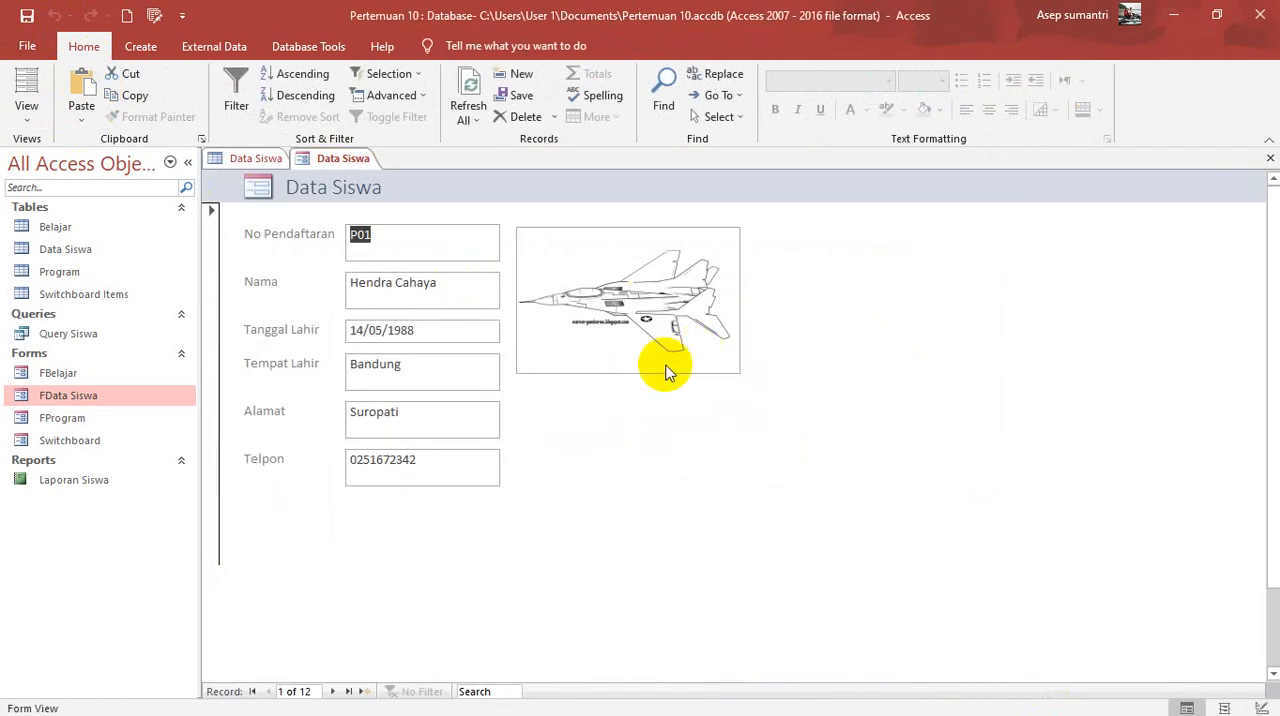
Step: Set the Photo control's picture alignment to Center and reduce the control to about 3.6 × 2.6 cm in Design View
left_click(26, 120)
left_click(72, 236)
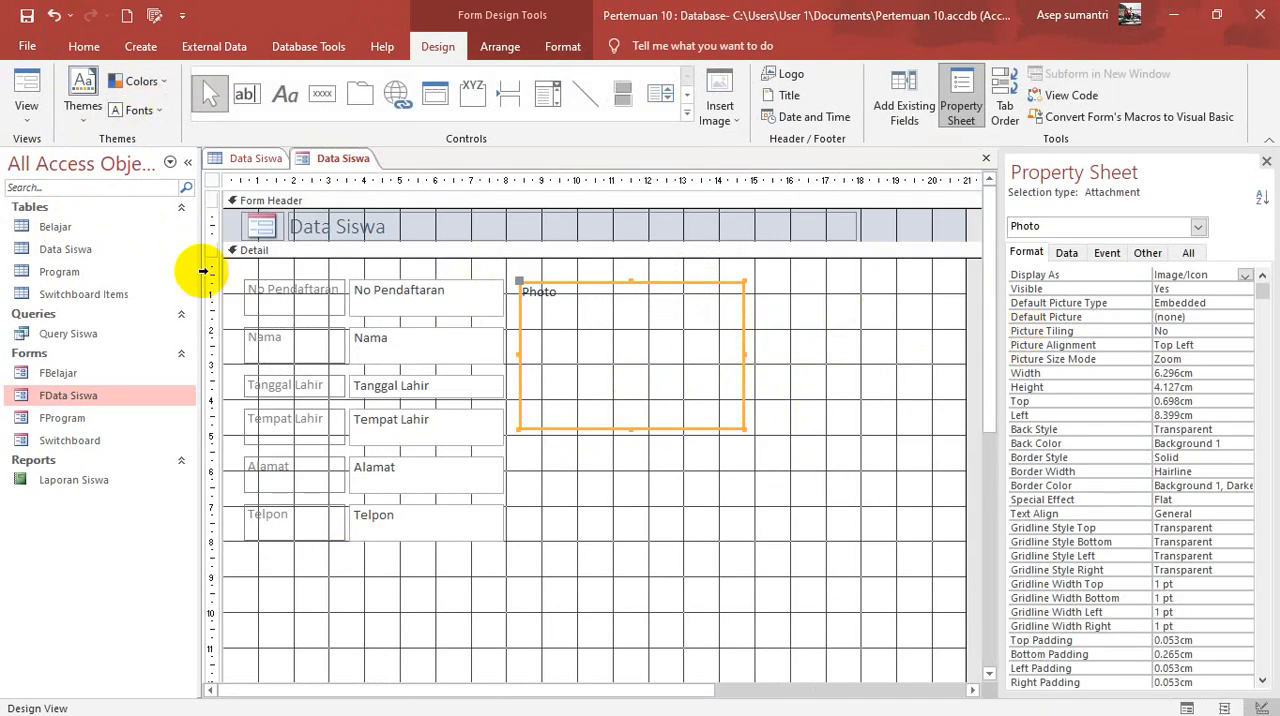
left_click(27, 82)
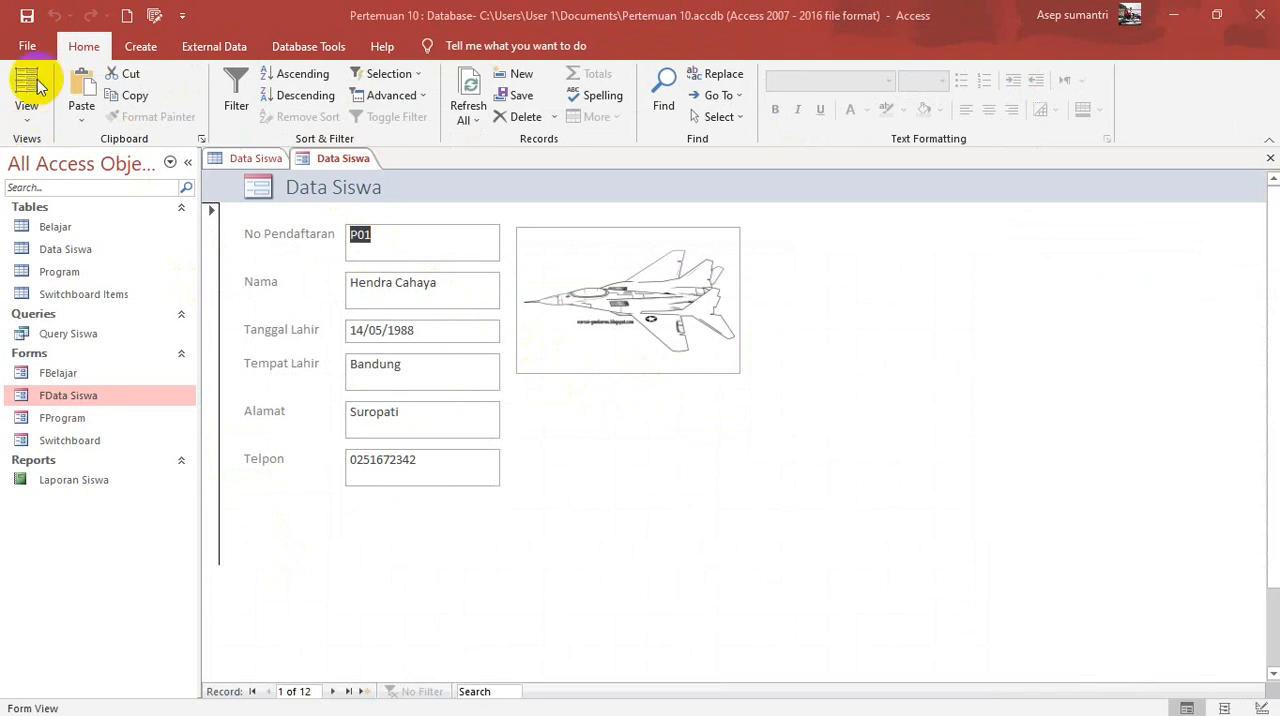
left_click(27, 122)
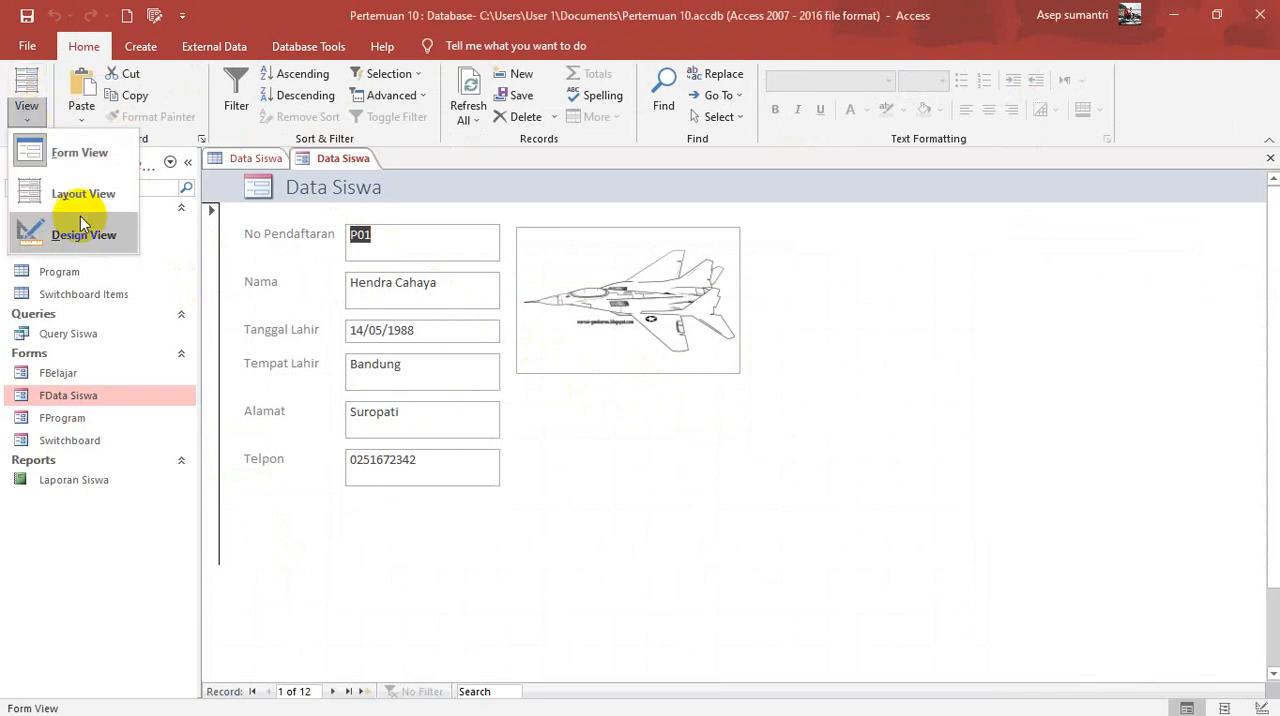
left_click(86, 234)
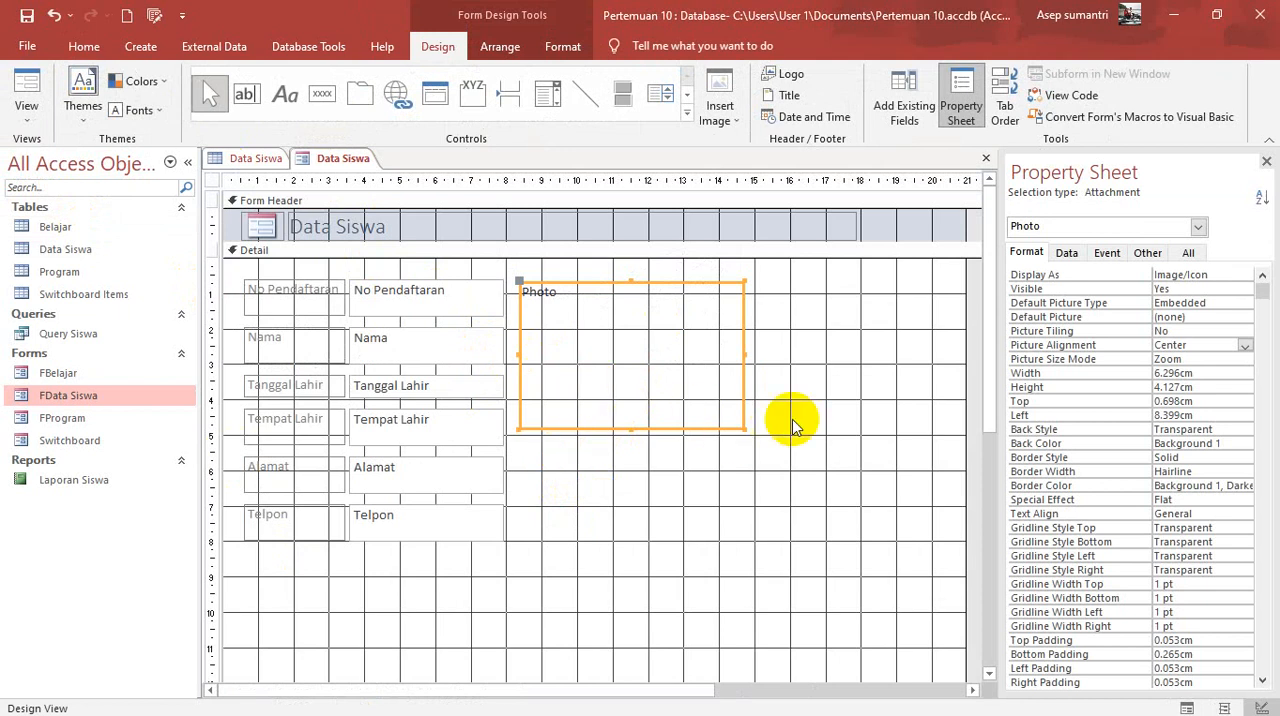
left_click_drag(740, 427, 650, 374)
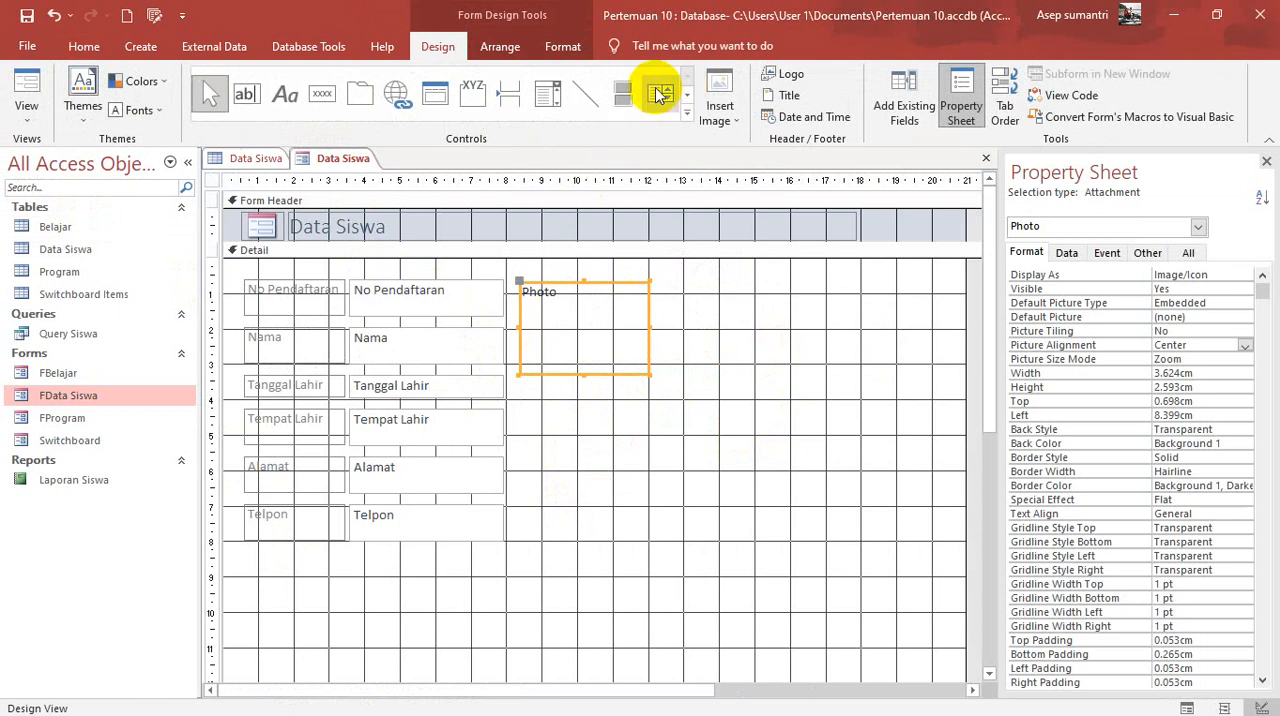
Step: Draw a list box about 10 × 4 cm below the Photo control that finds a form record based on the selected value
left_click(660, 94)
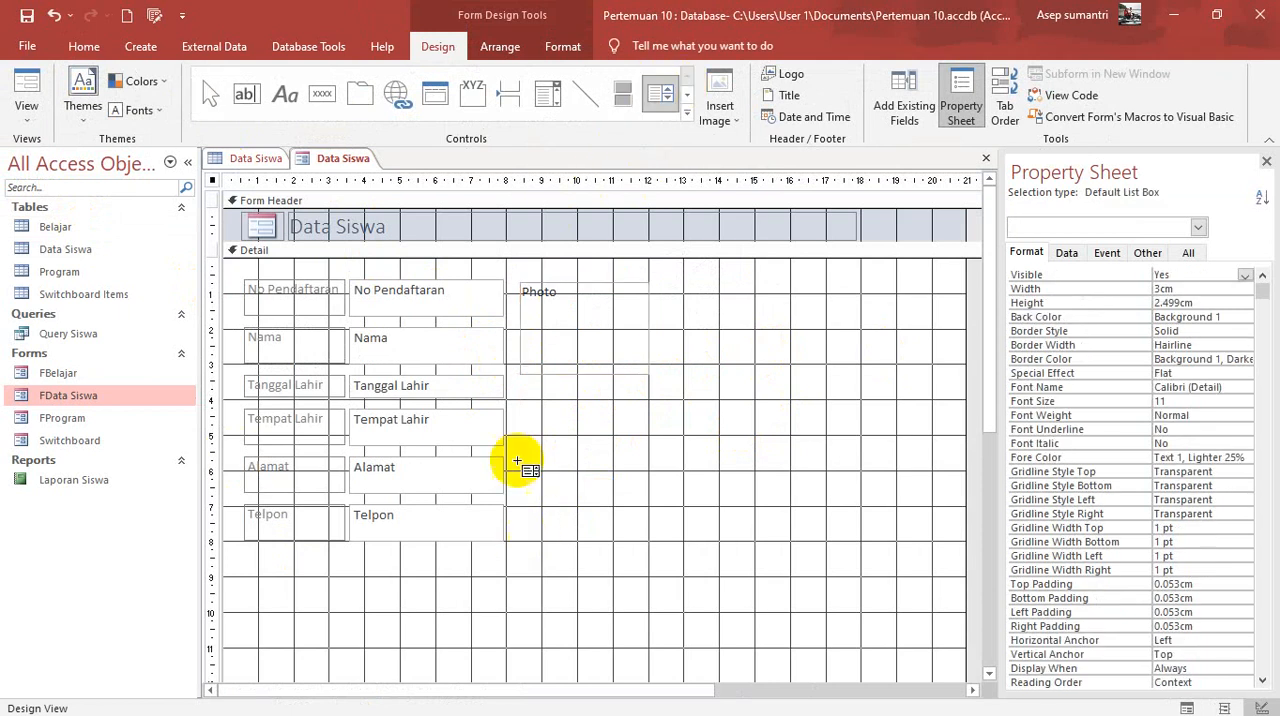
left_click_drag(527, 400, 880, 540)
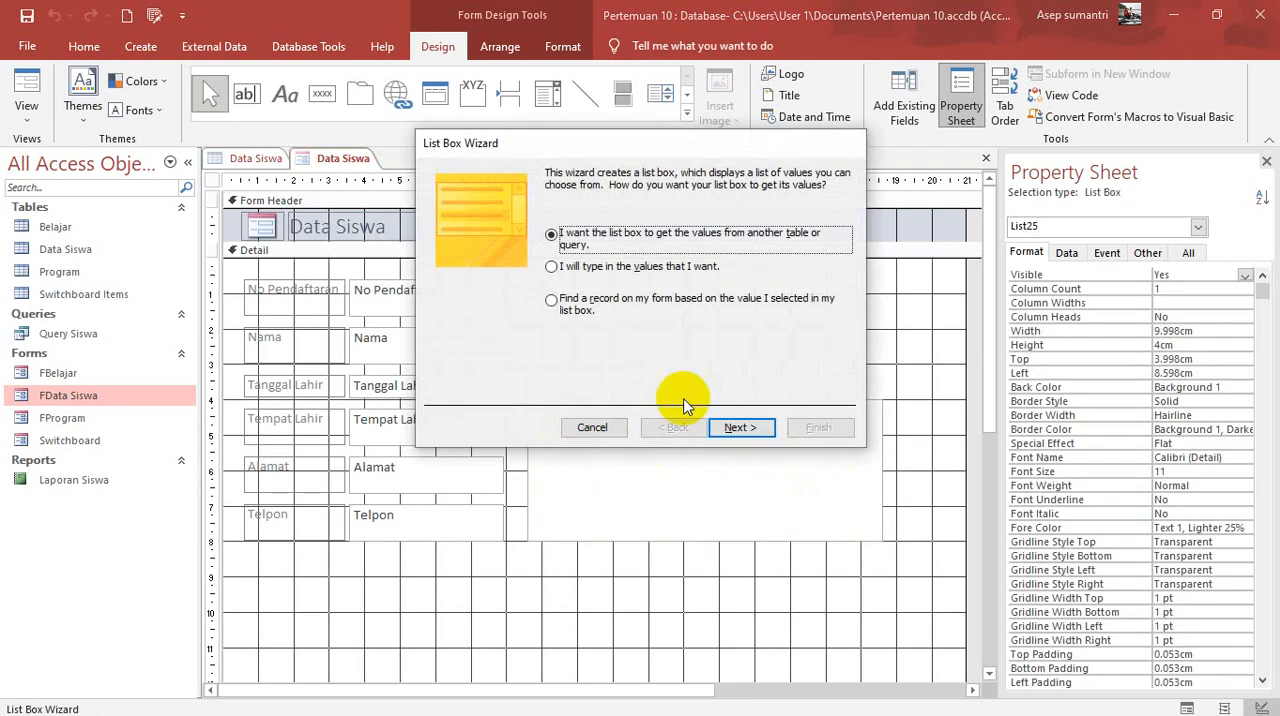
left_click(557, 305)
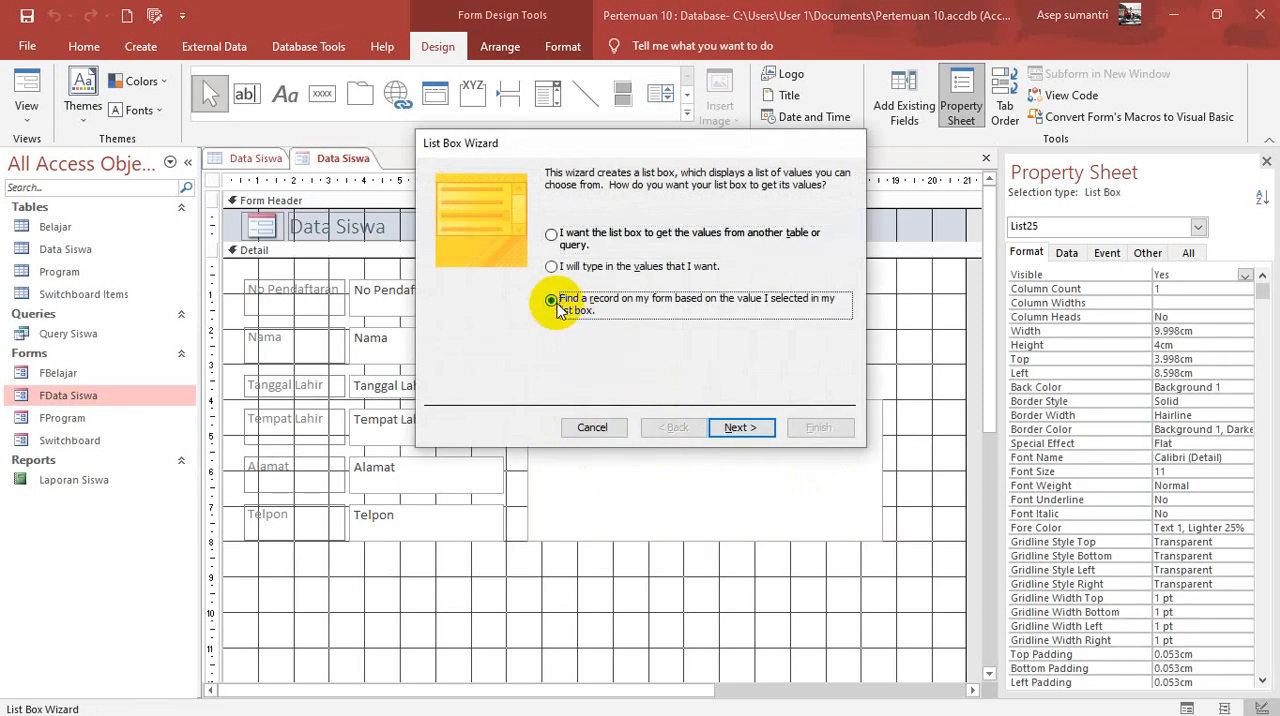
left_click(740, 427)
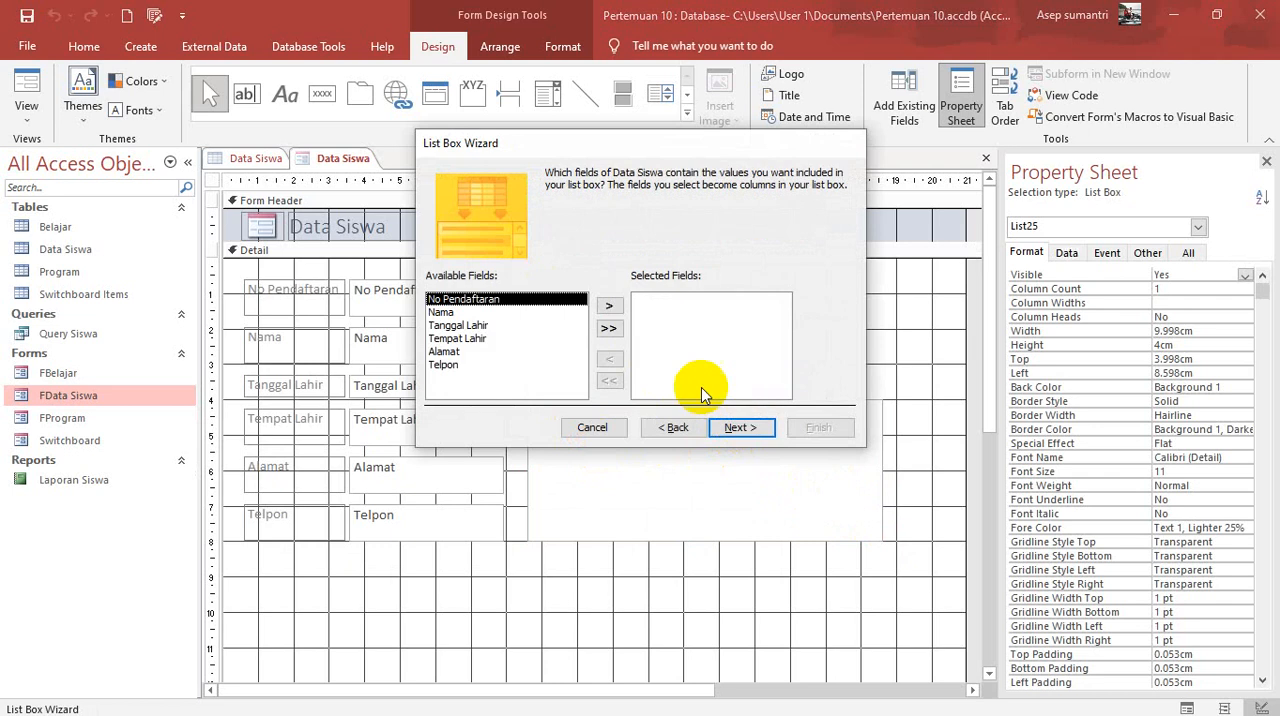
Step: Include all six available fields in the list box, show its key column and finish it with the default label
left_click(608, 328)
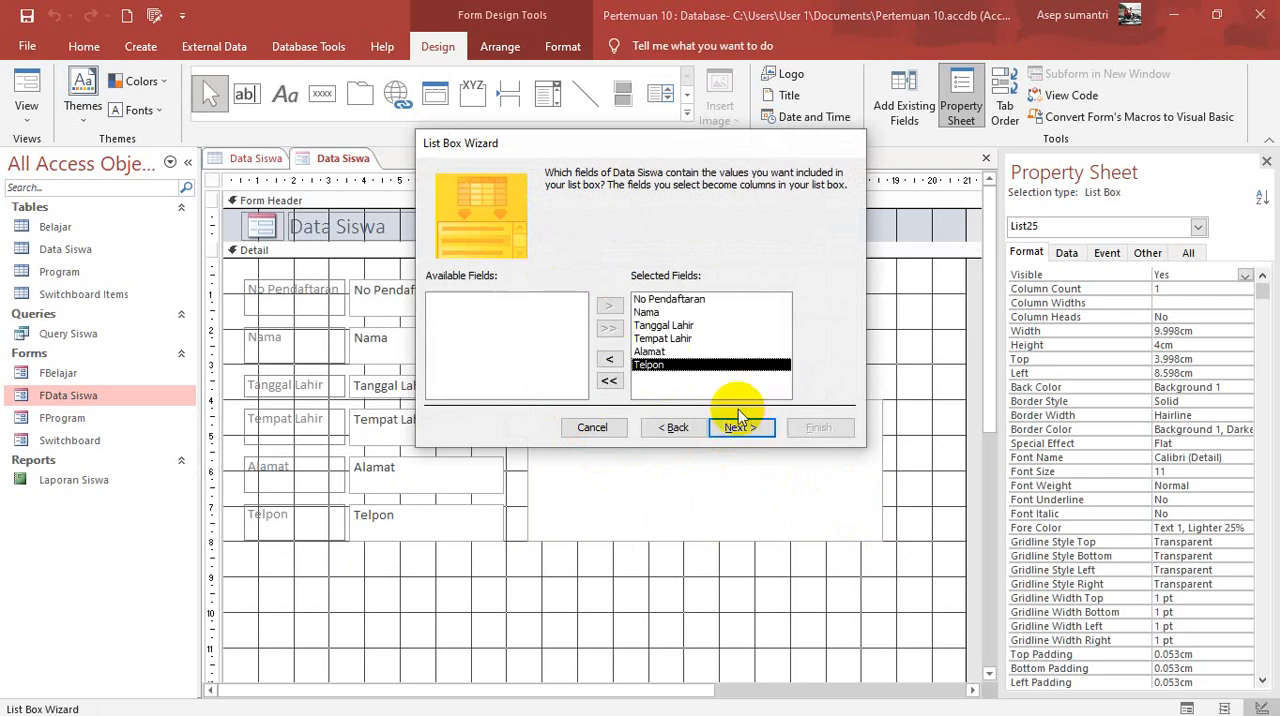
left_click(672, 298)
left_click(740, 428)
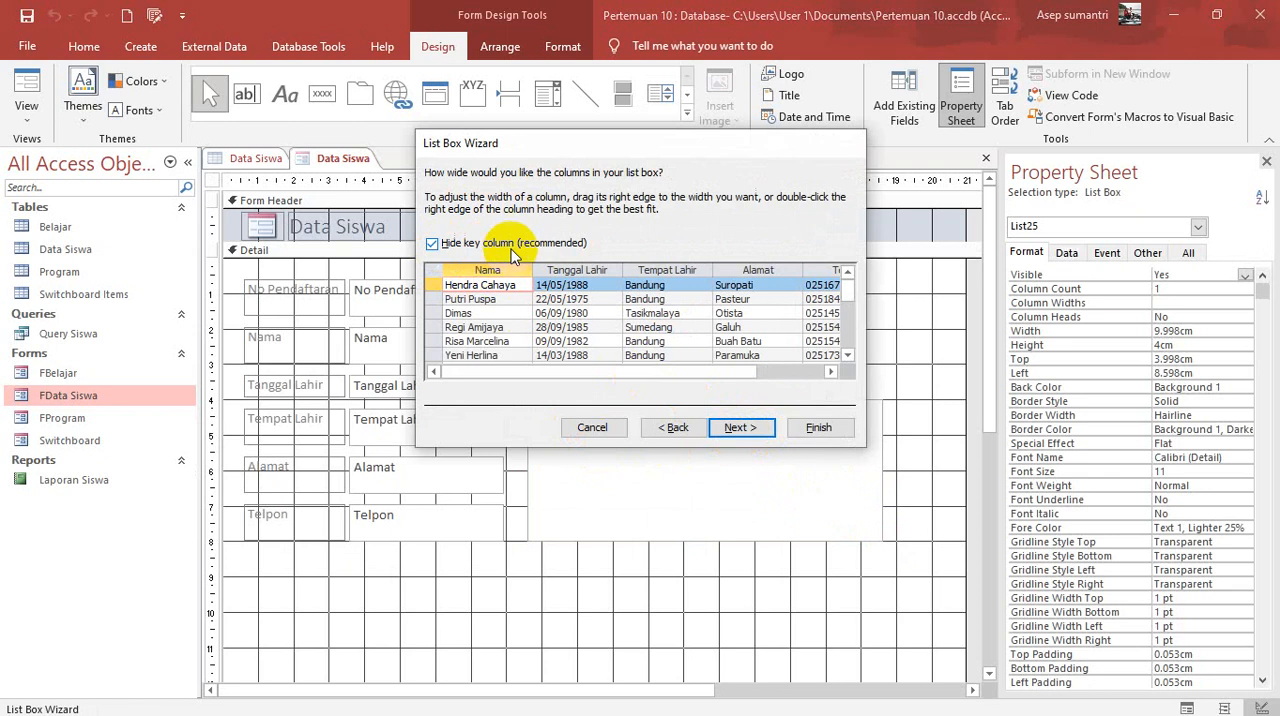
left_click(431, 243)
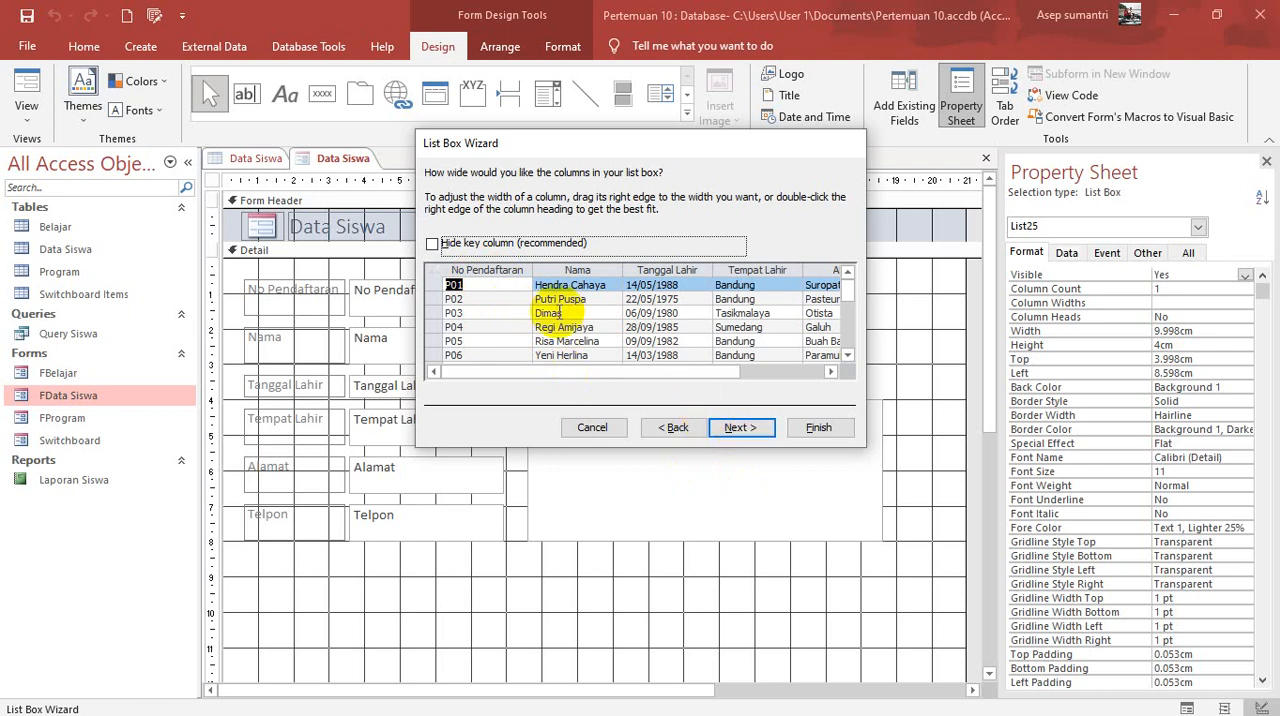
left_click(740, 428)
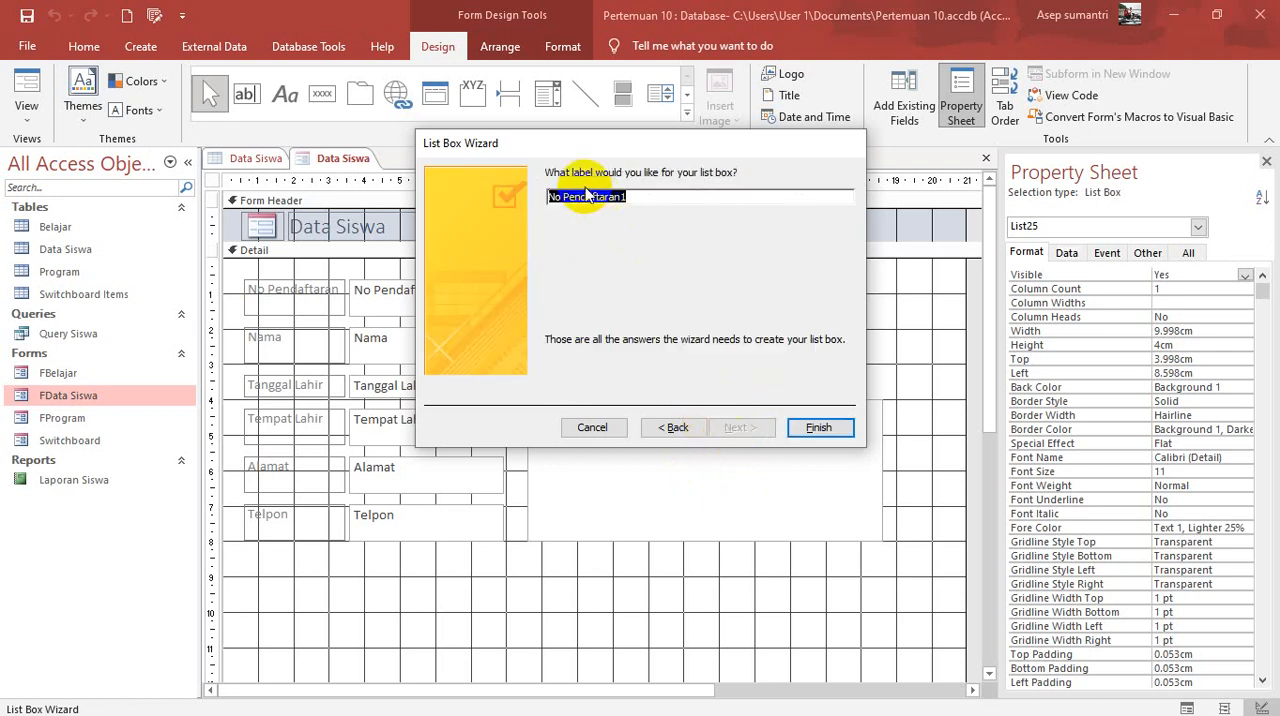
left_click(818, 432)
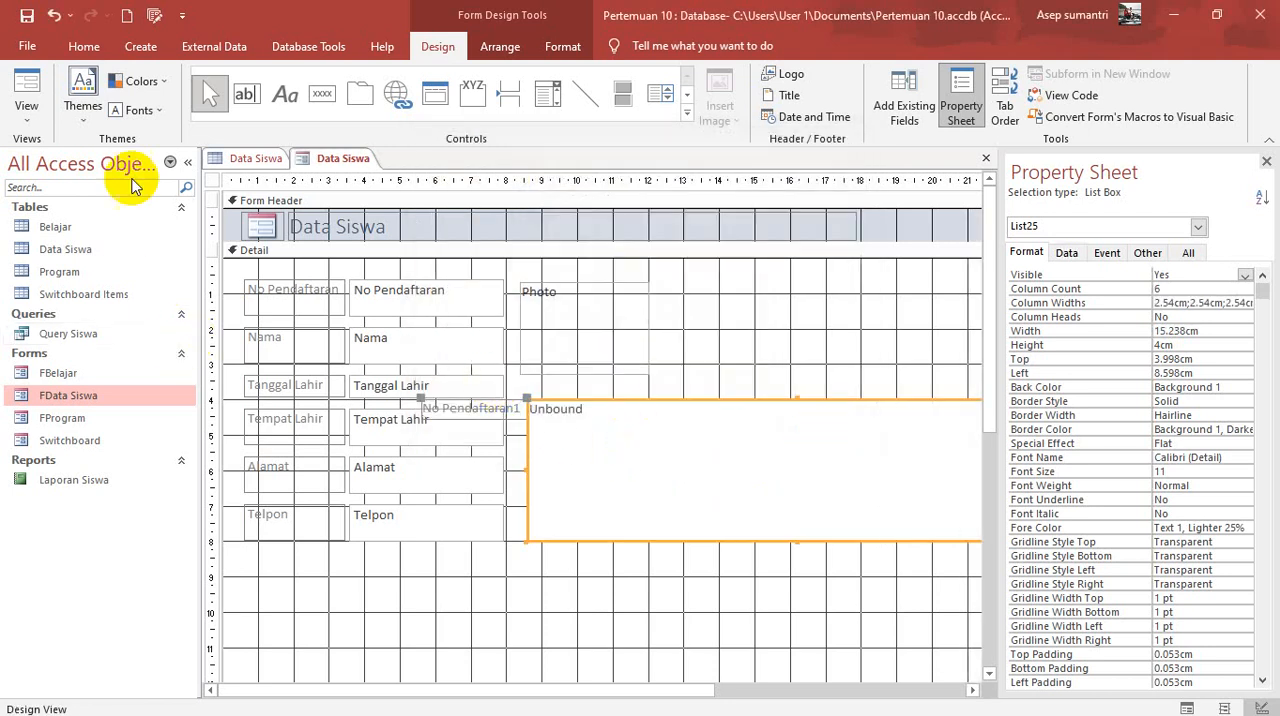
Step: Preview the form in Form View and look through the student records in the new list box
left_click(26, 120)
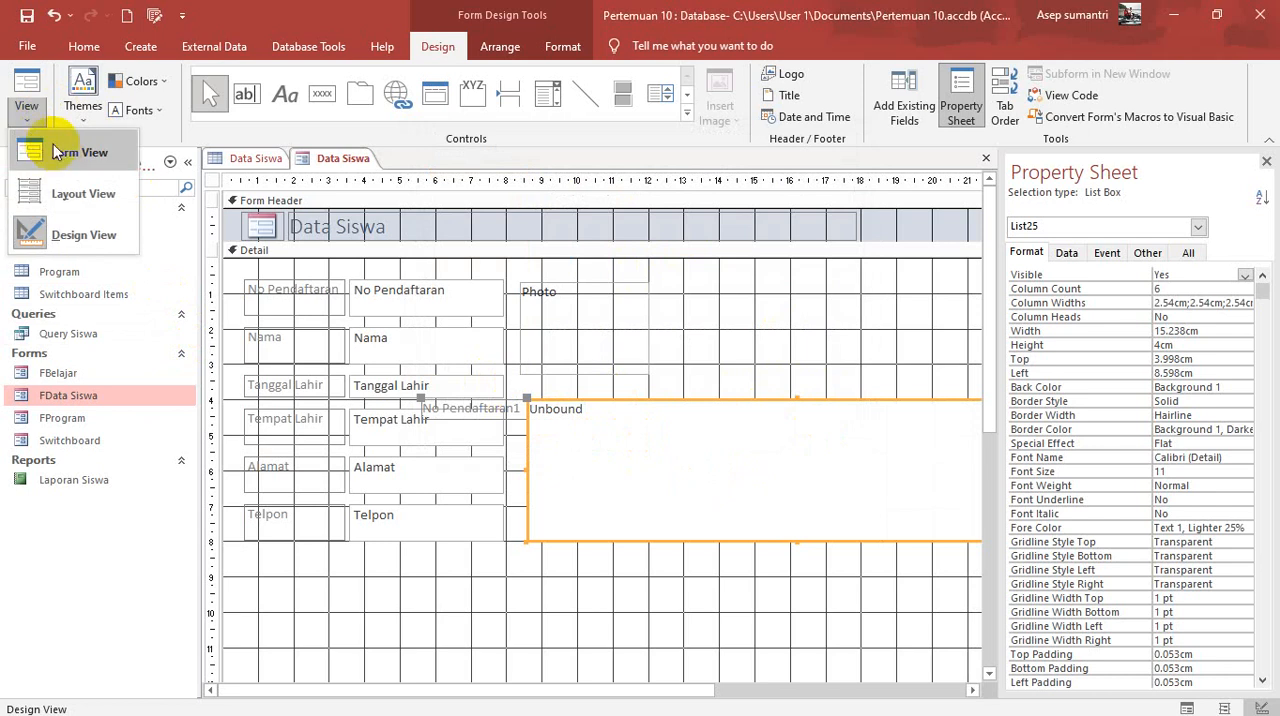
left_click(57, 152)
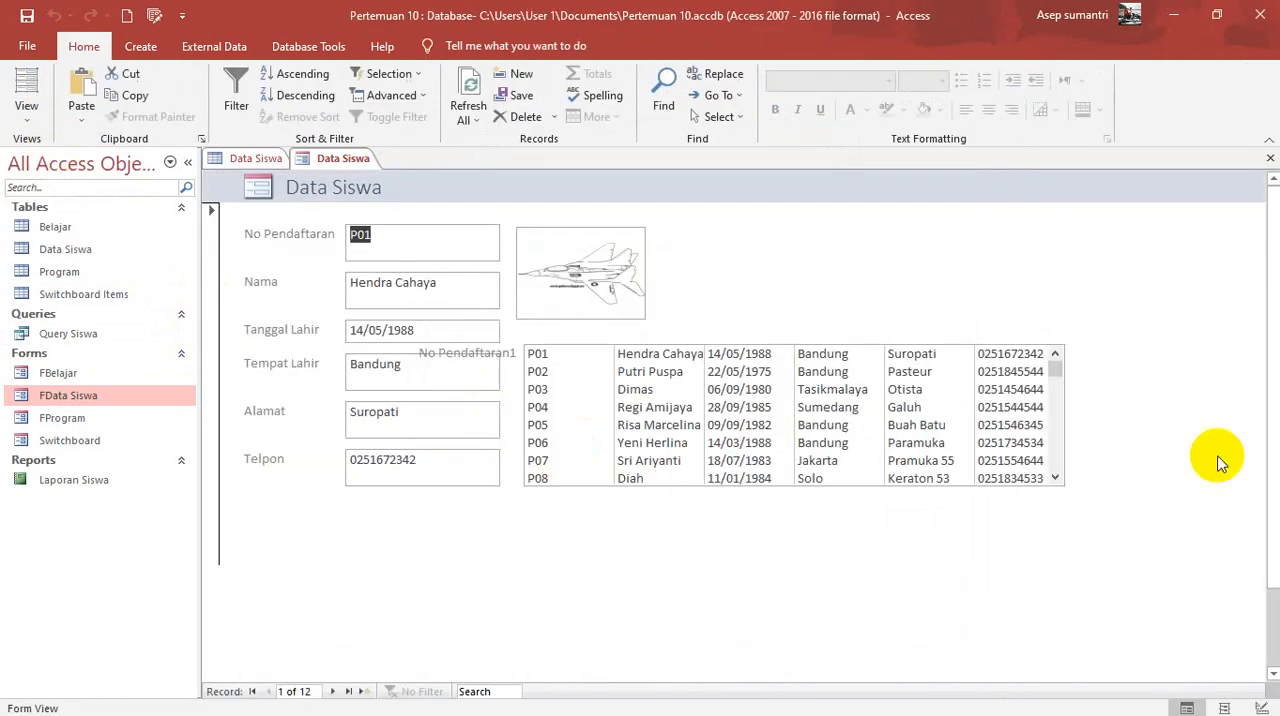
left_click(1055, 479)
left_click(1055, 479)
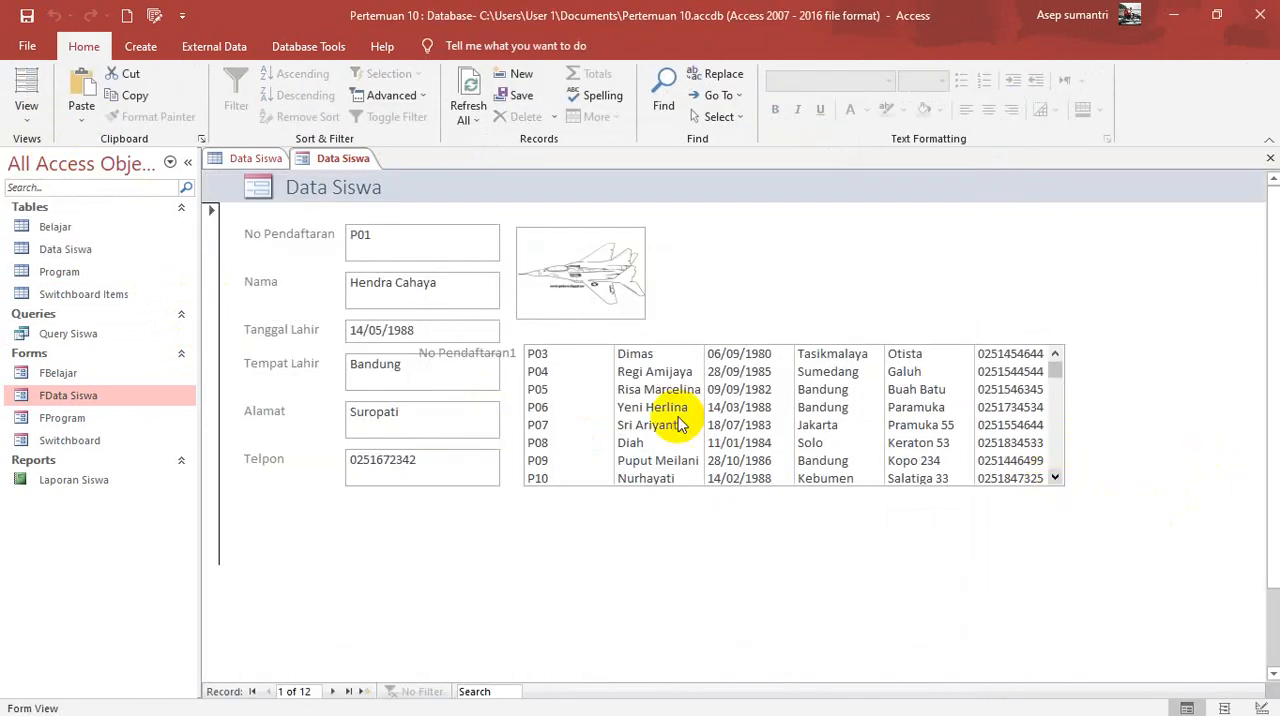
left_click(1055, 478)
left_click(1055, 478)
left_click(1055, 478)
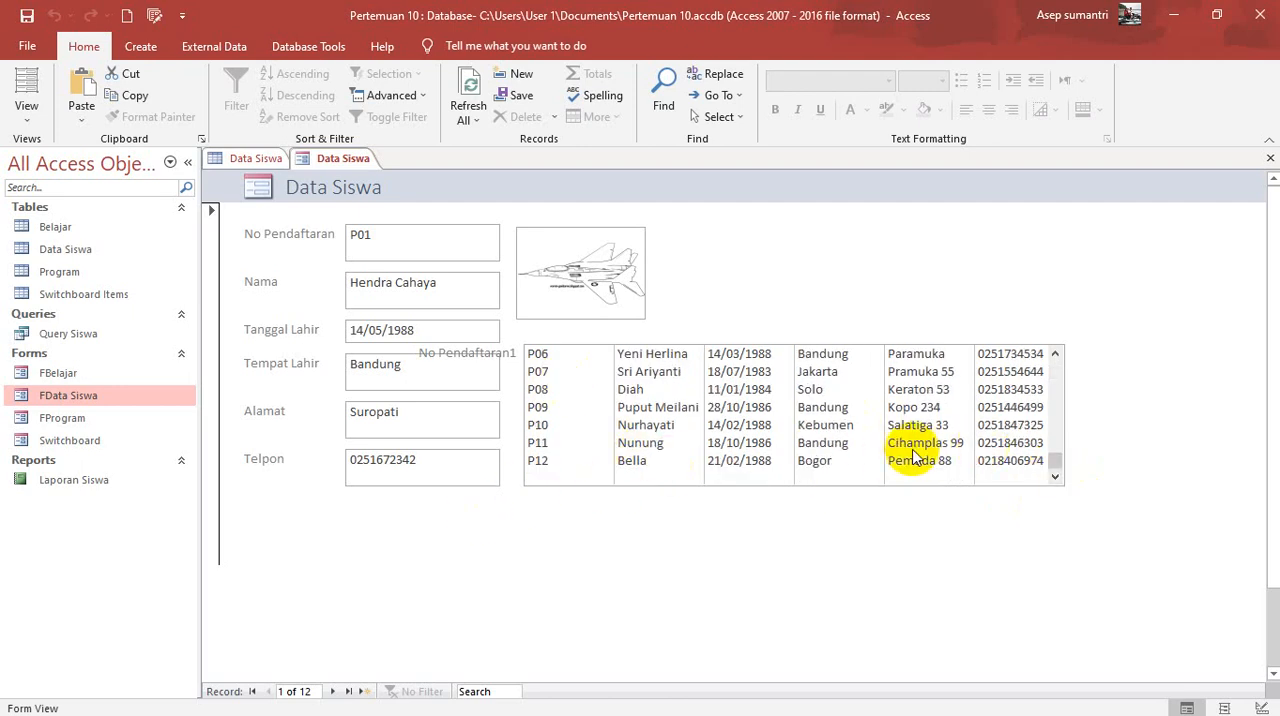
scroll(917, 455, "up", 2)
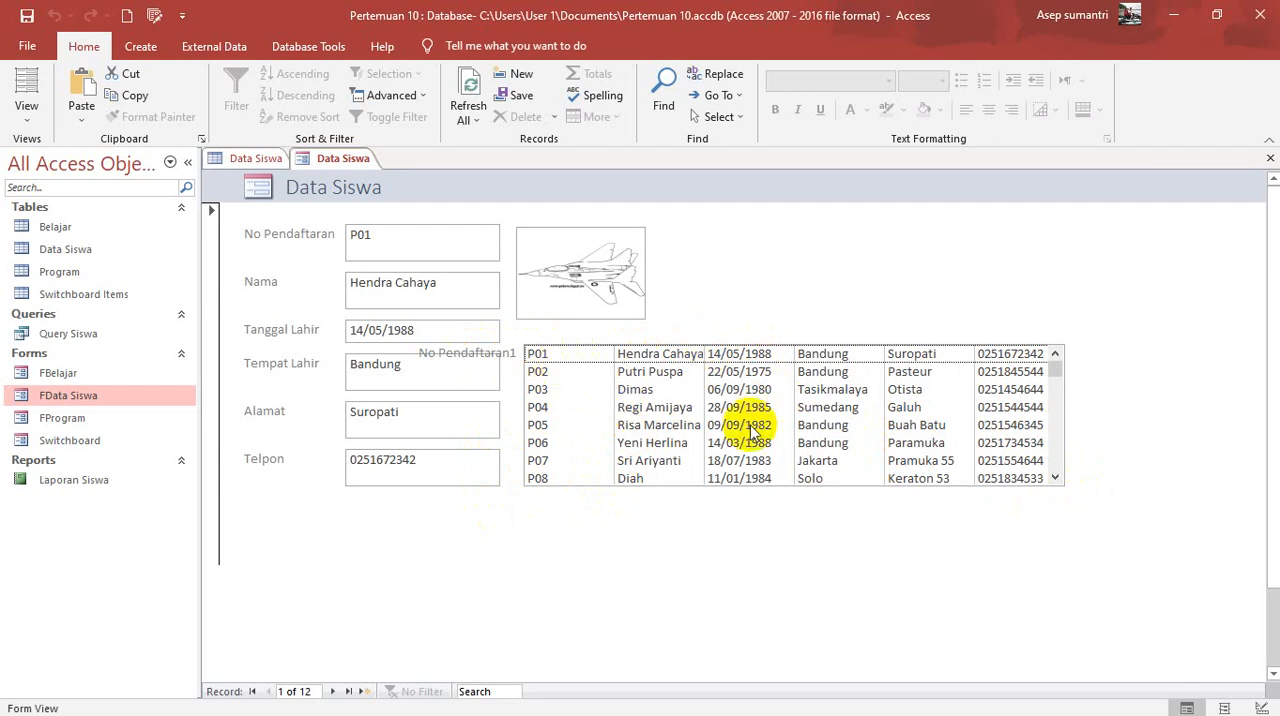
Step: Delete the list box's label in Design View and lower the box's upper edge to make it about 3.4 cm high
left_click(27, 115)
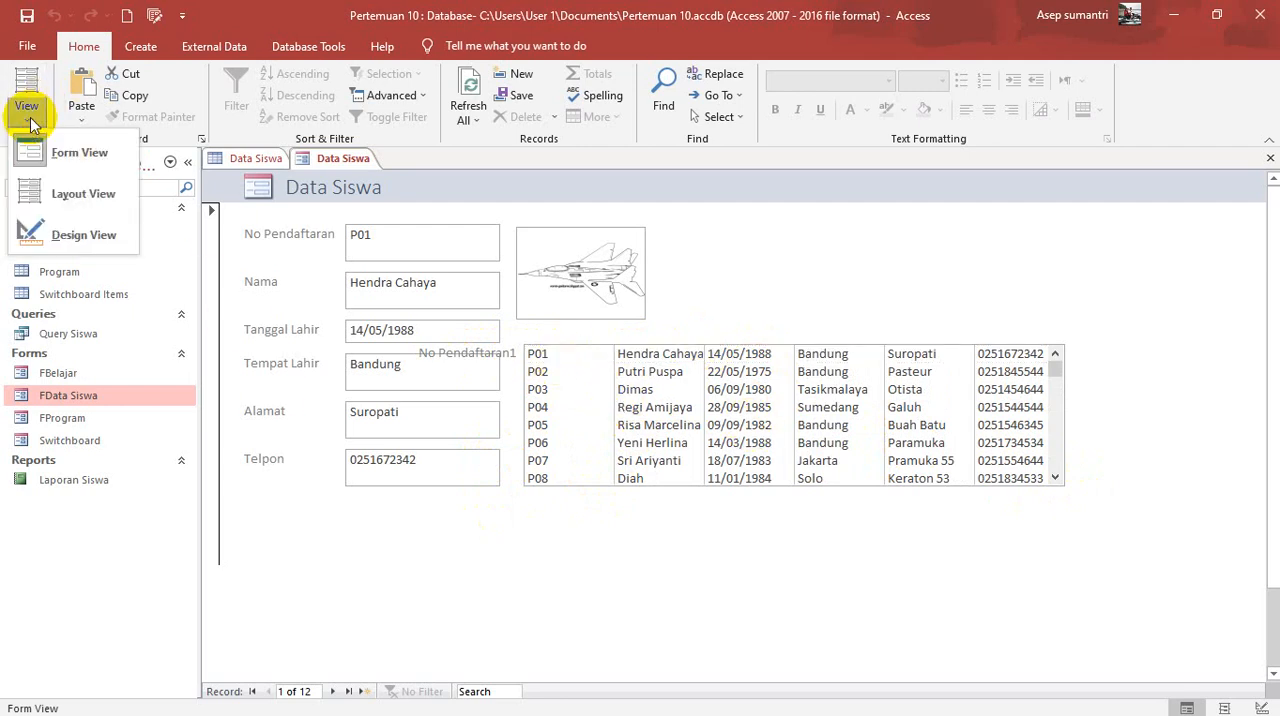
left_click(62, 240)
left_click(516, 412)
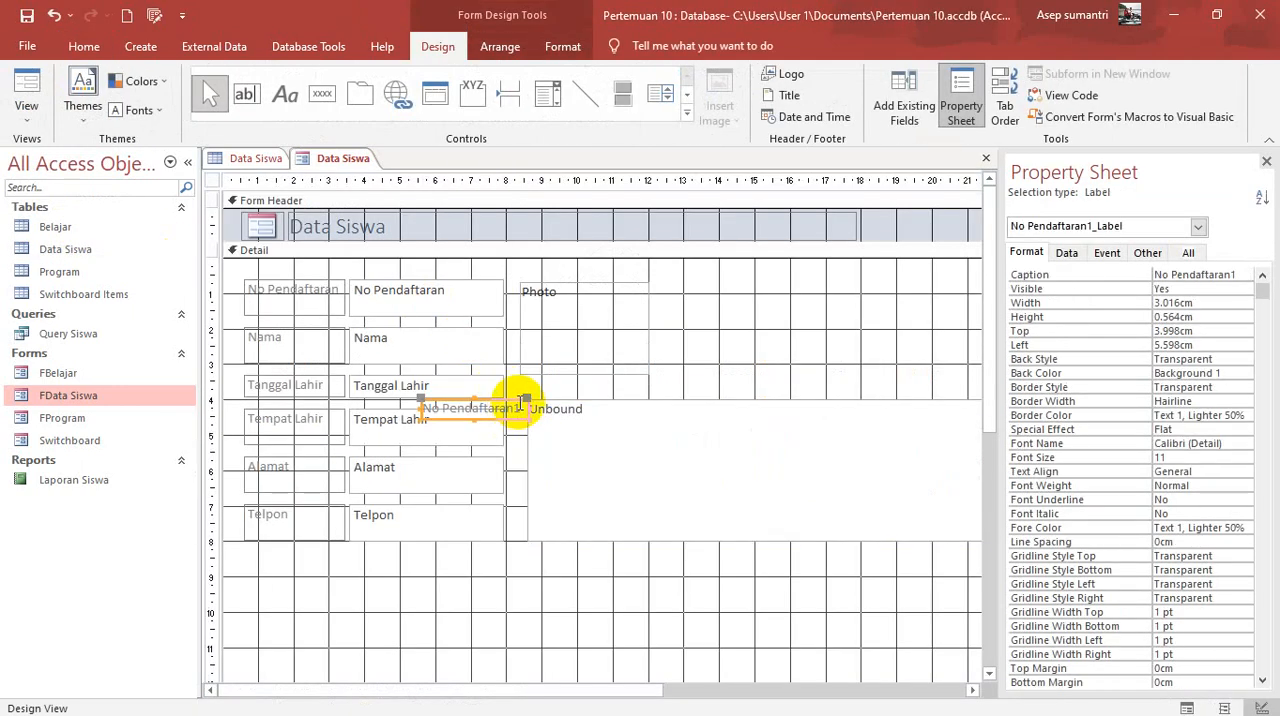
key("Delete")
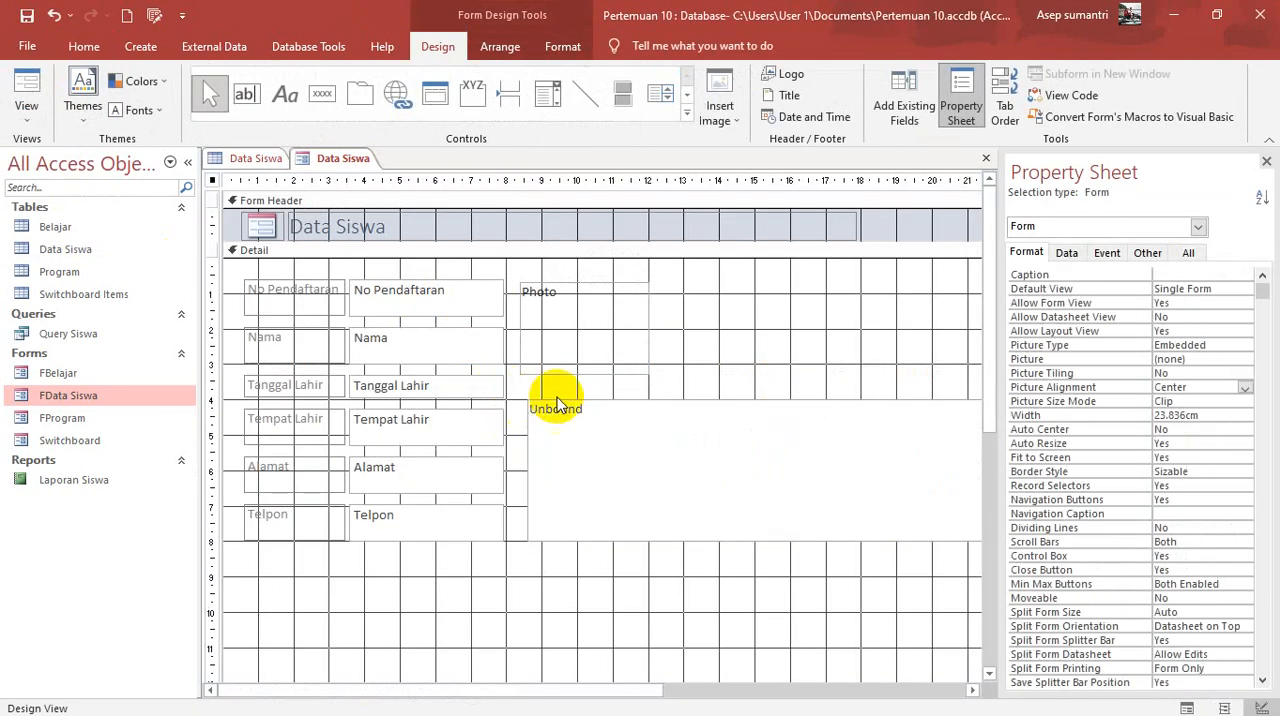
left_click(705, 402)
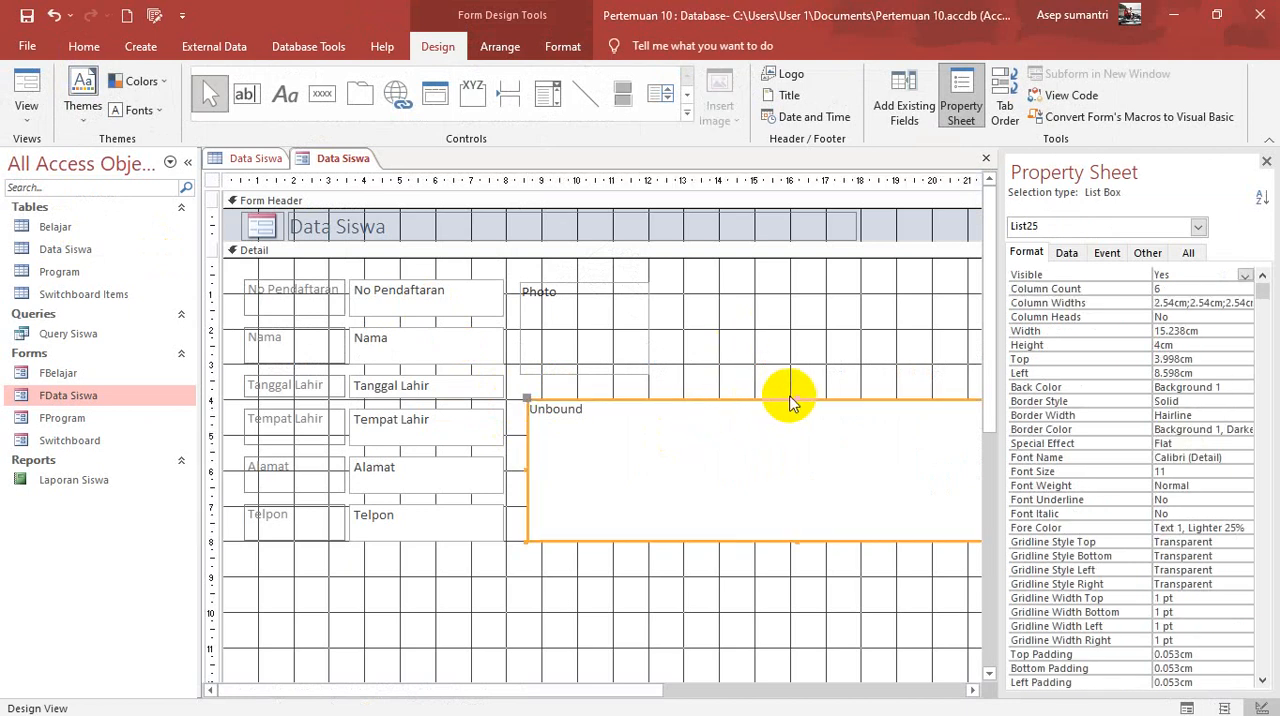
left_click_drag(797, 396, 795, 419)
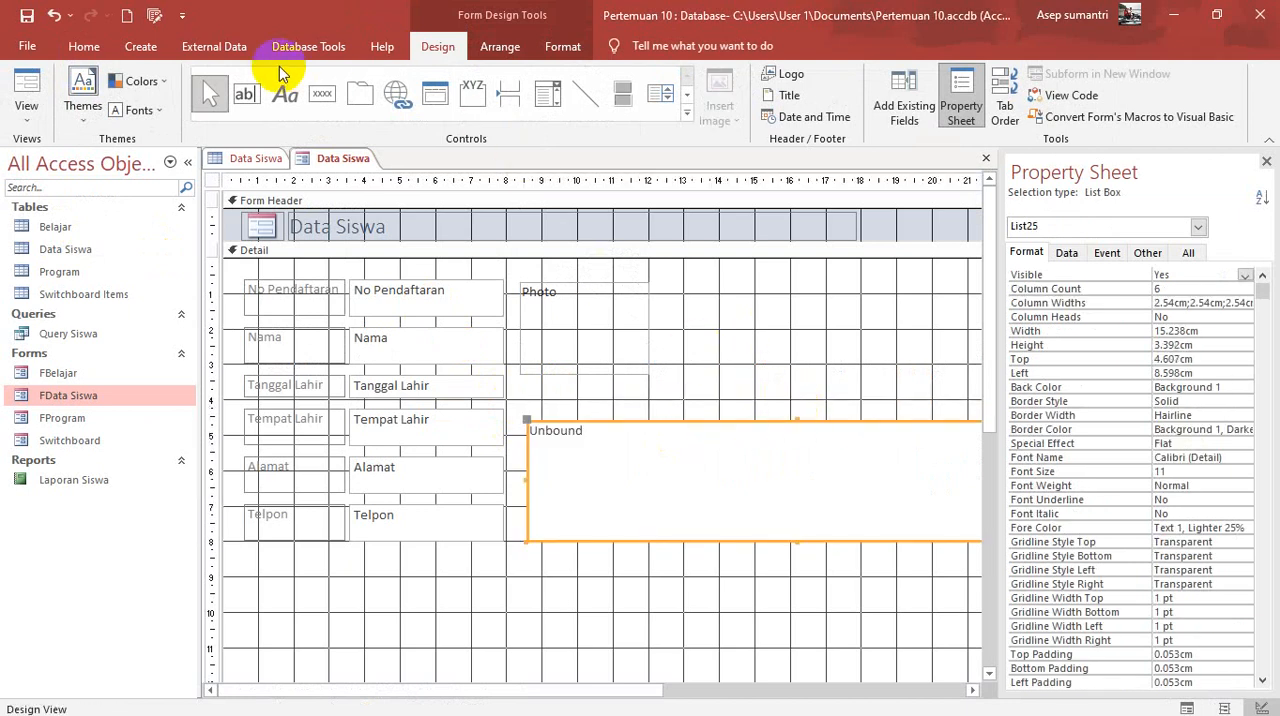
Step: Add a text box about 4.6 × 1 cm between the Photo control and the list box, with its label captioned Cari Nama
left_click(240, 98)
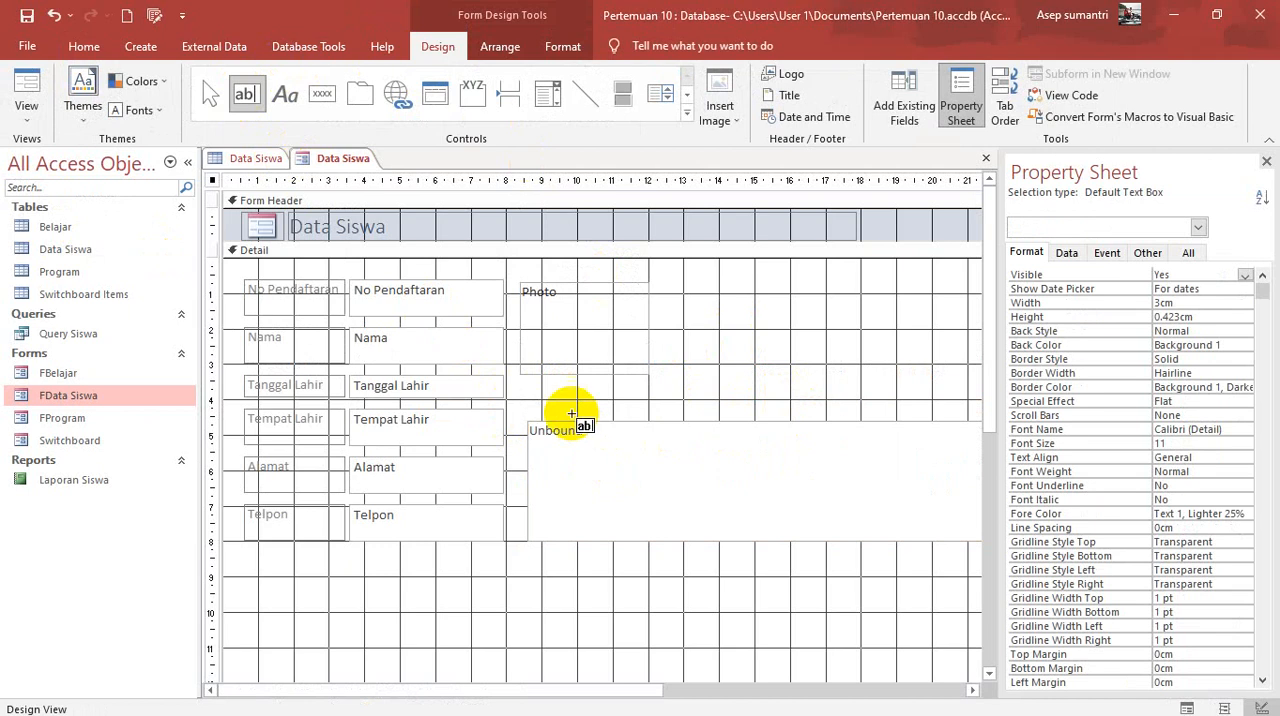
mouse_move(558, 378)
left_mouse_down()
mouse_move(646, 408)
mouse_move(722, 412)
mouse_move(816, 381)
left_mouse_up()
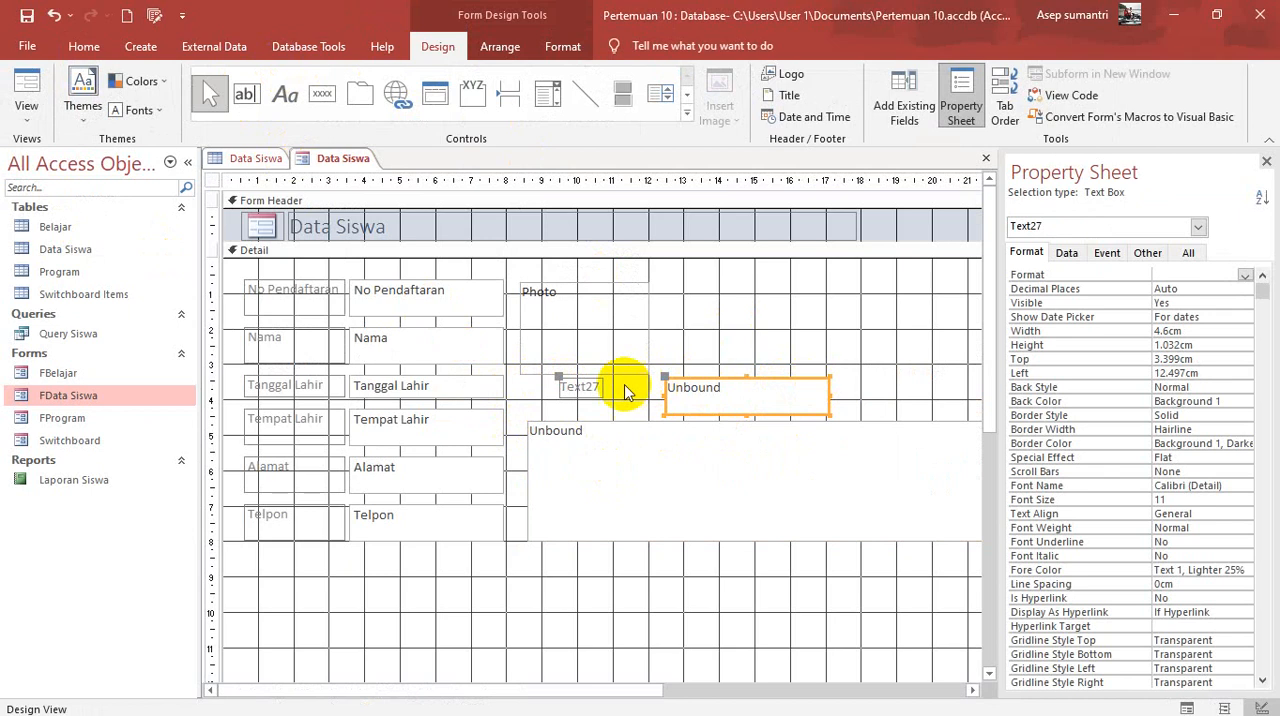
left_click(591, 388)
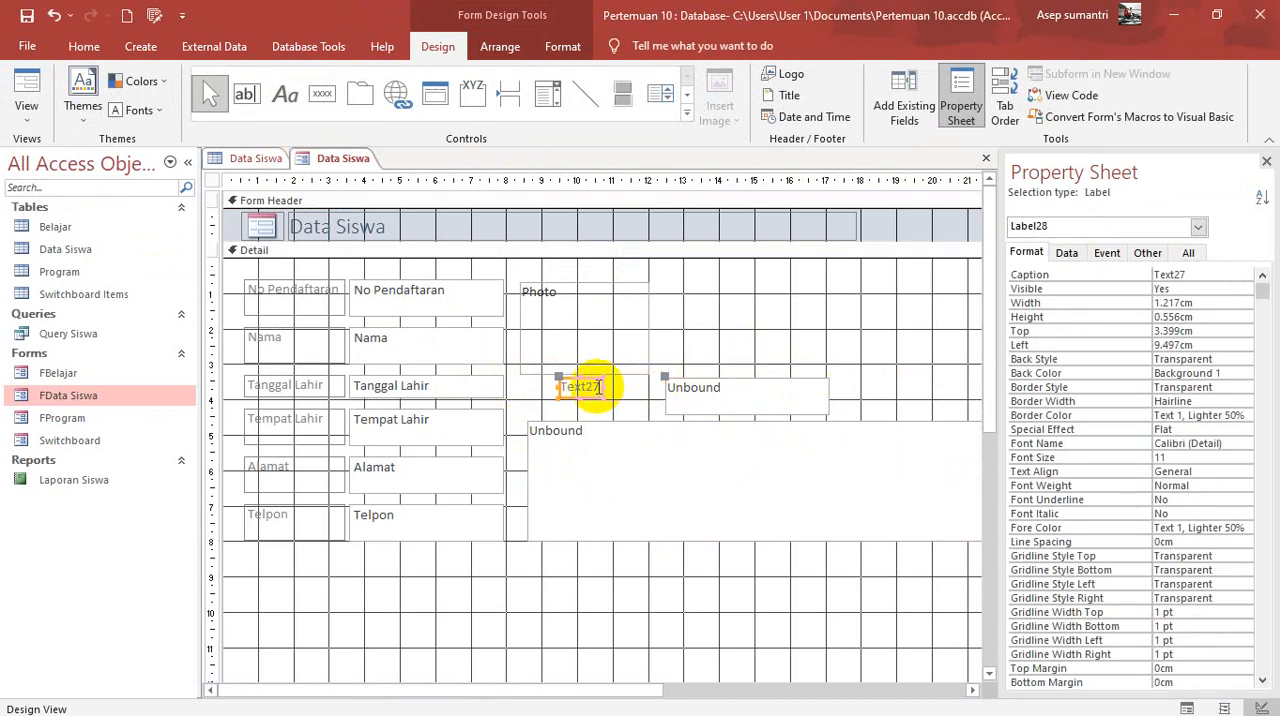
left_click(598, 388)
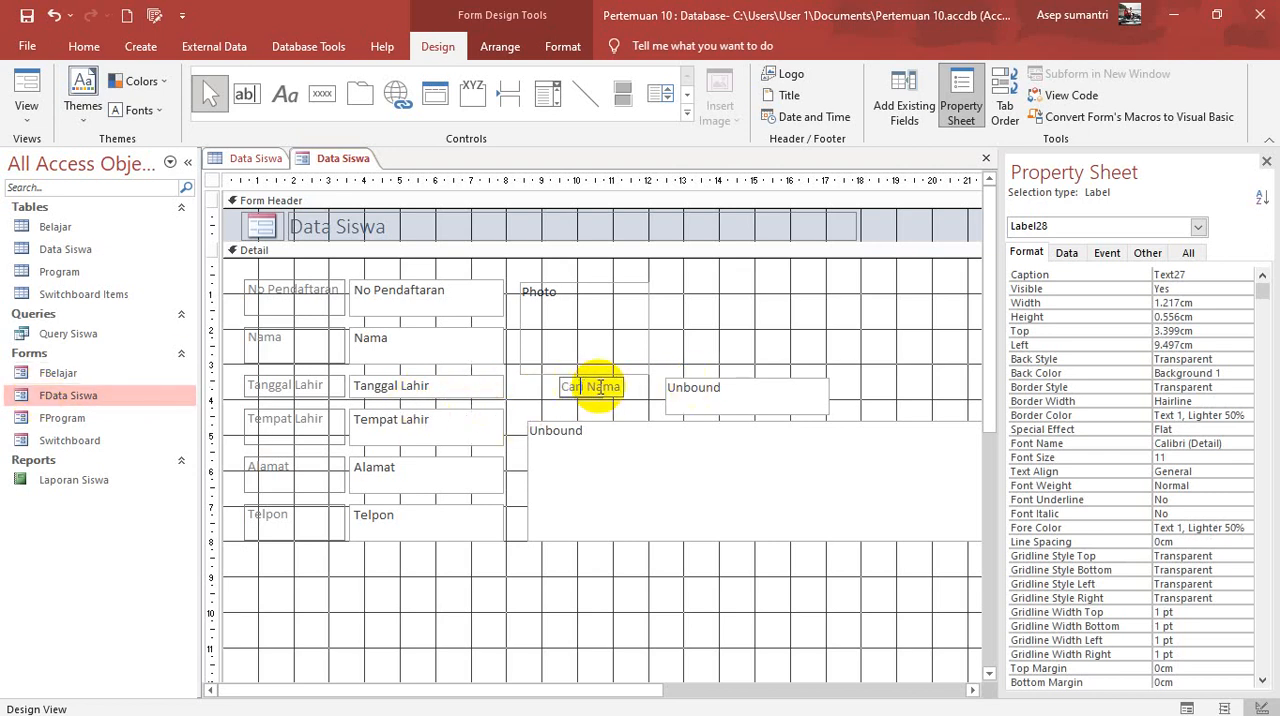
Step: Name the search text box Textcari, then shift it and its Cari Nama label slightly left and enlarge the label
left_click(760, 397)
left_click(762, 393)
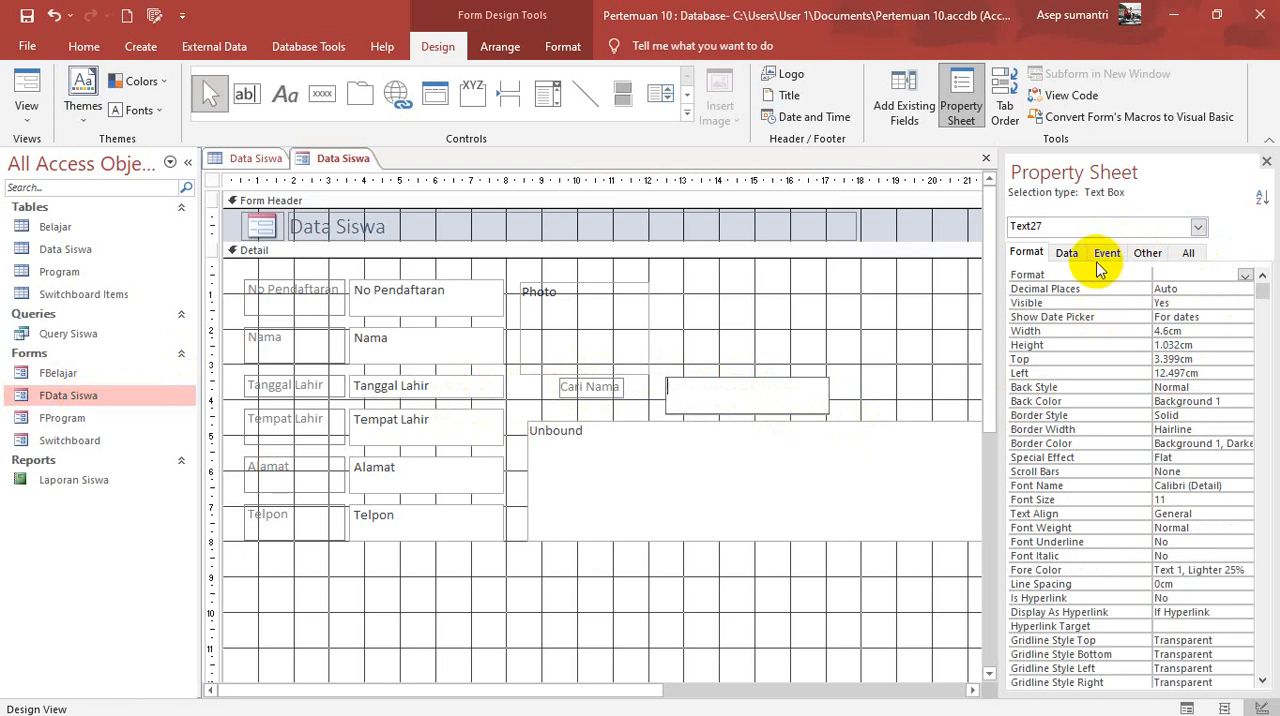
left_click(1066, 252)
left_click(1188, 252)
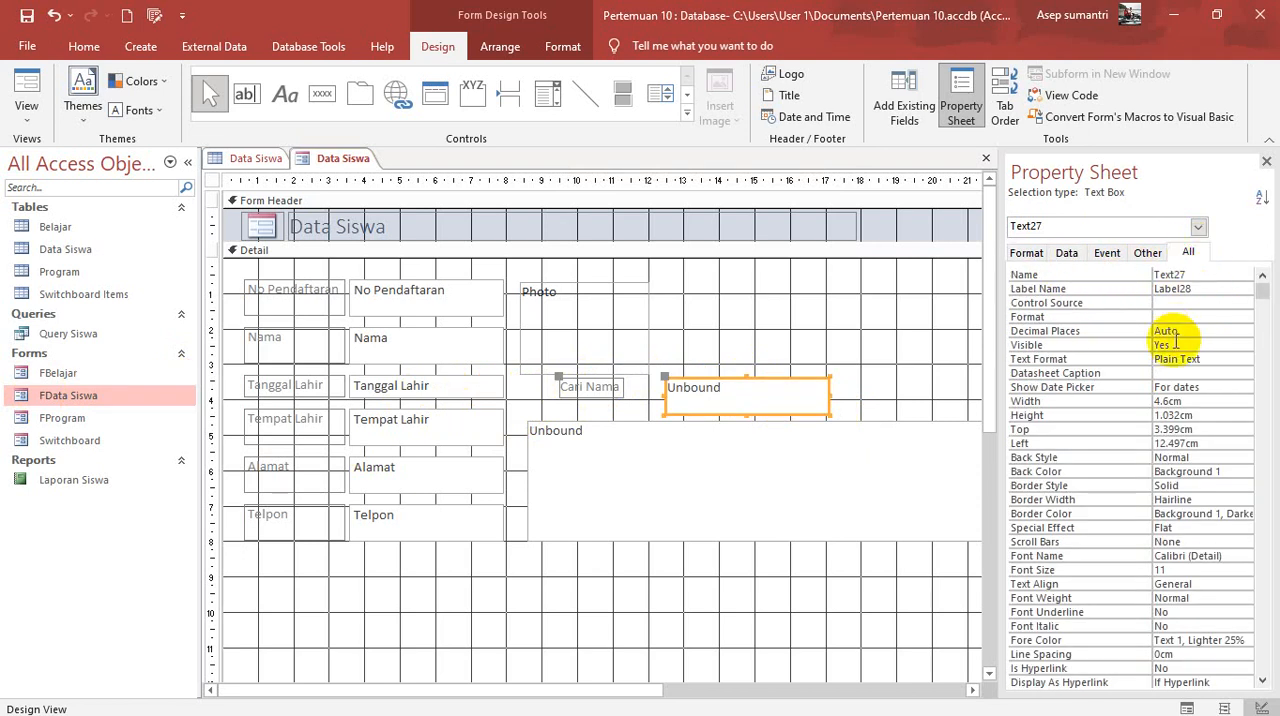
left_click(1194, 275)
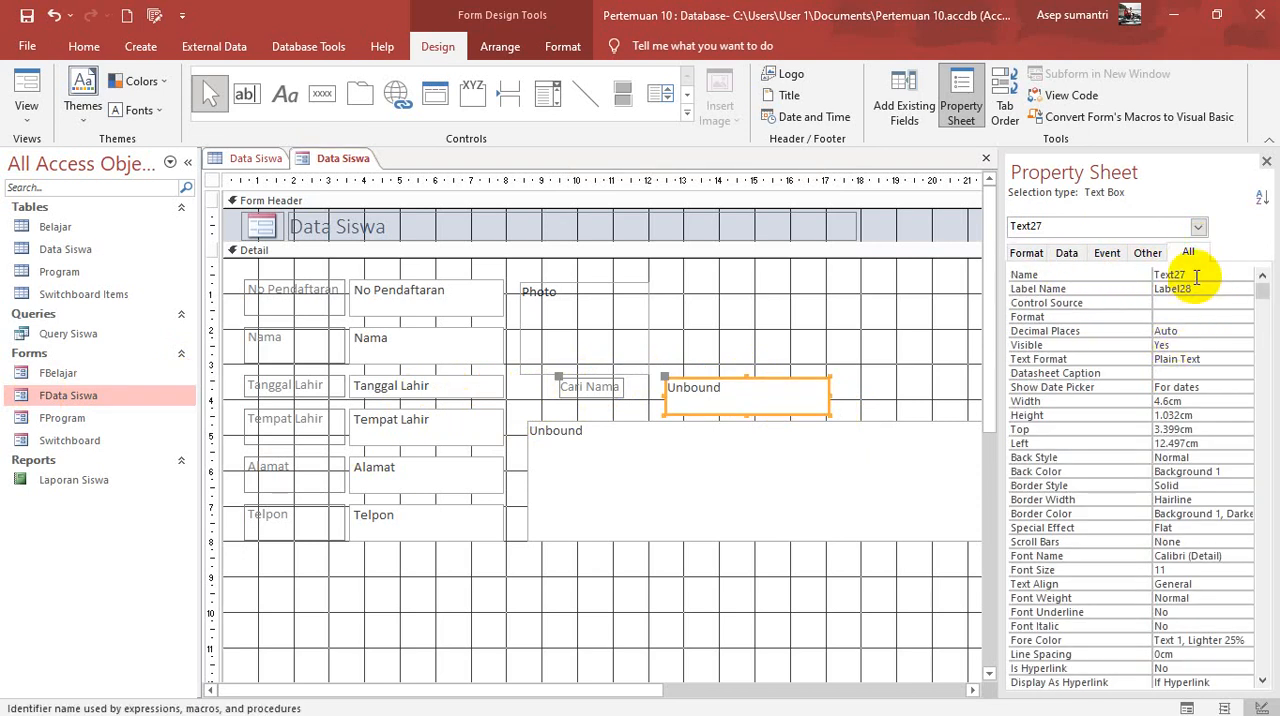
key("BackSpace")
key("BackSpace")
type("cari")
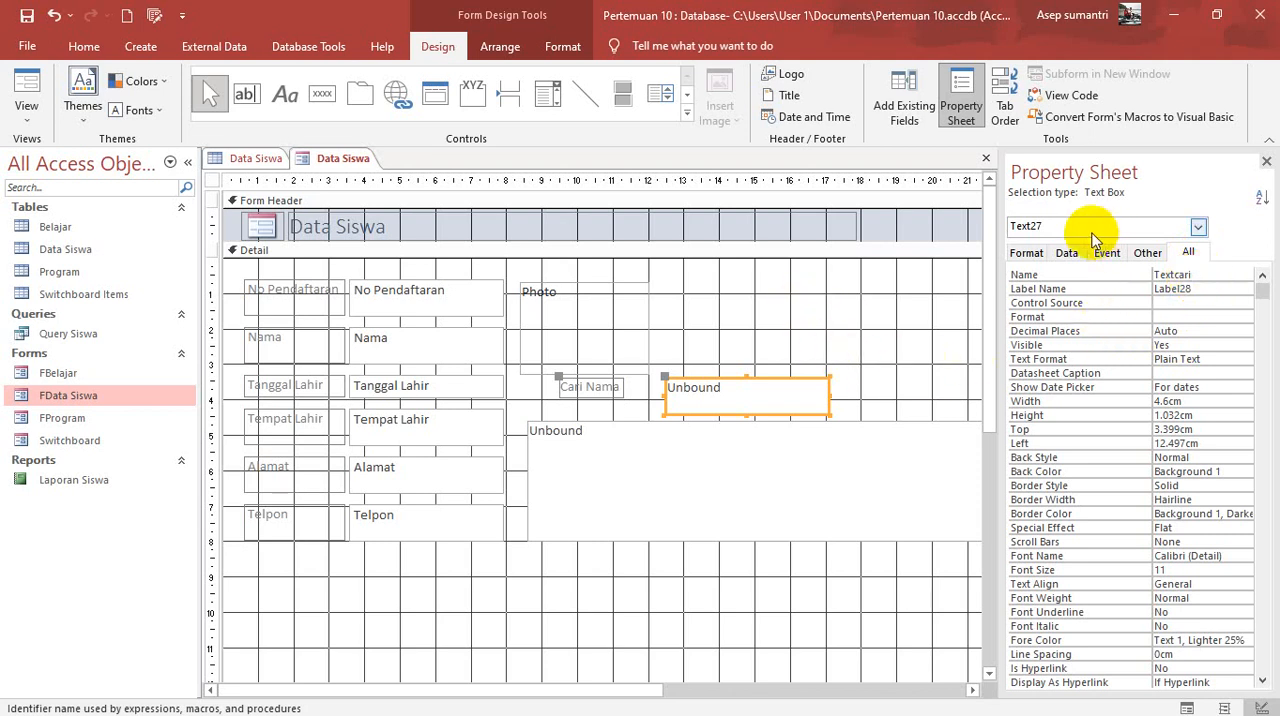
left_click(587, 398)
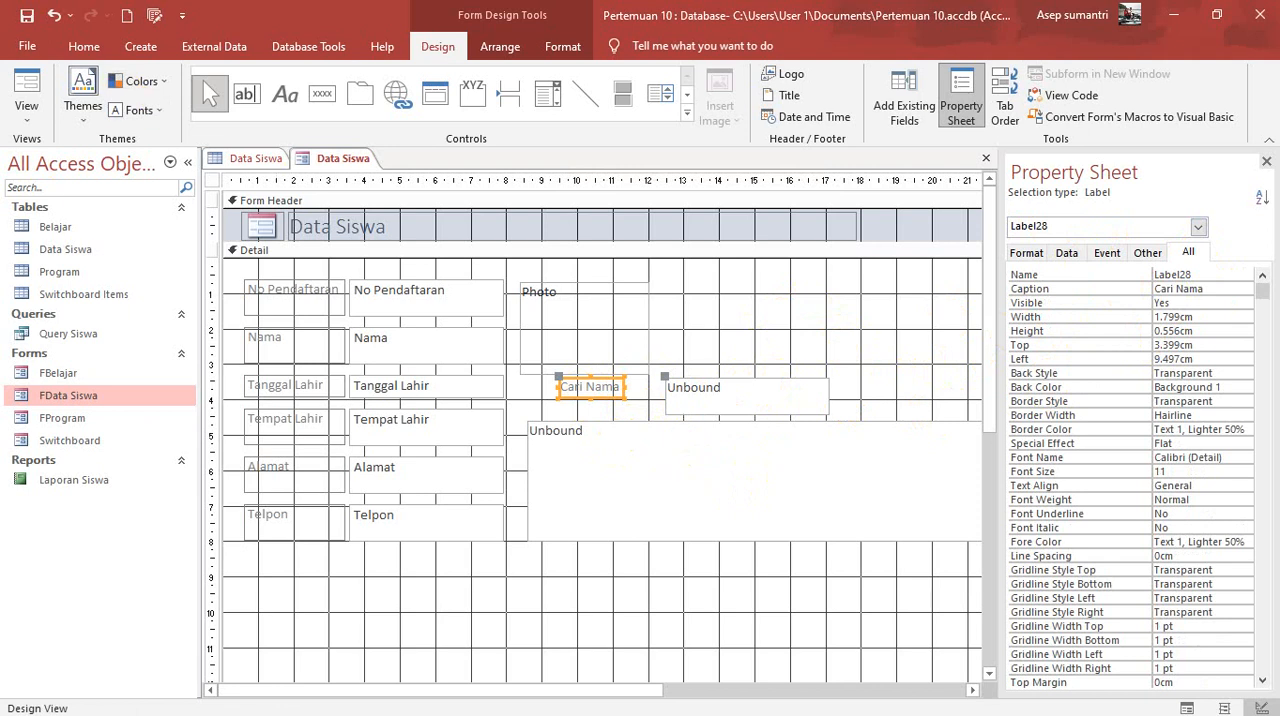
Step: Open the list box's Row Source query in the Query Builder
left_click(709, 517)
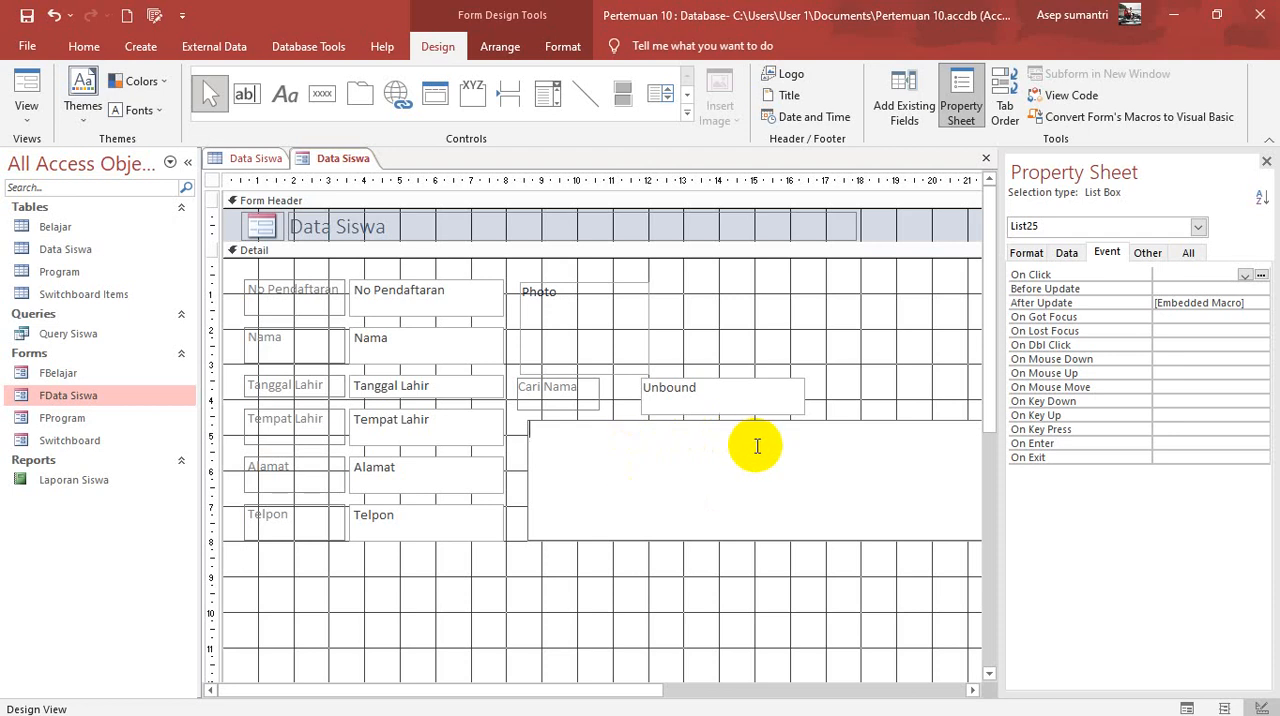
left_click(1066, 258)
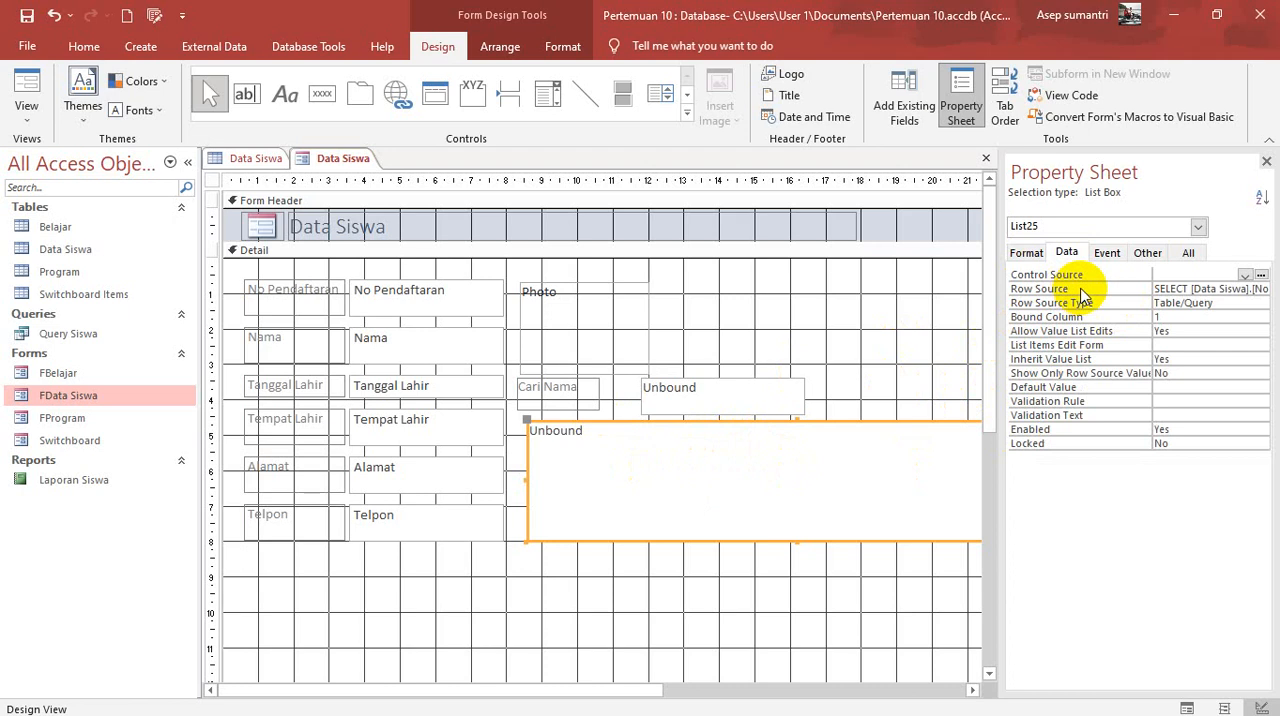
left_click(1081, 290)
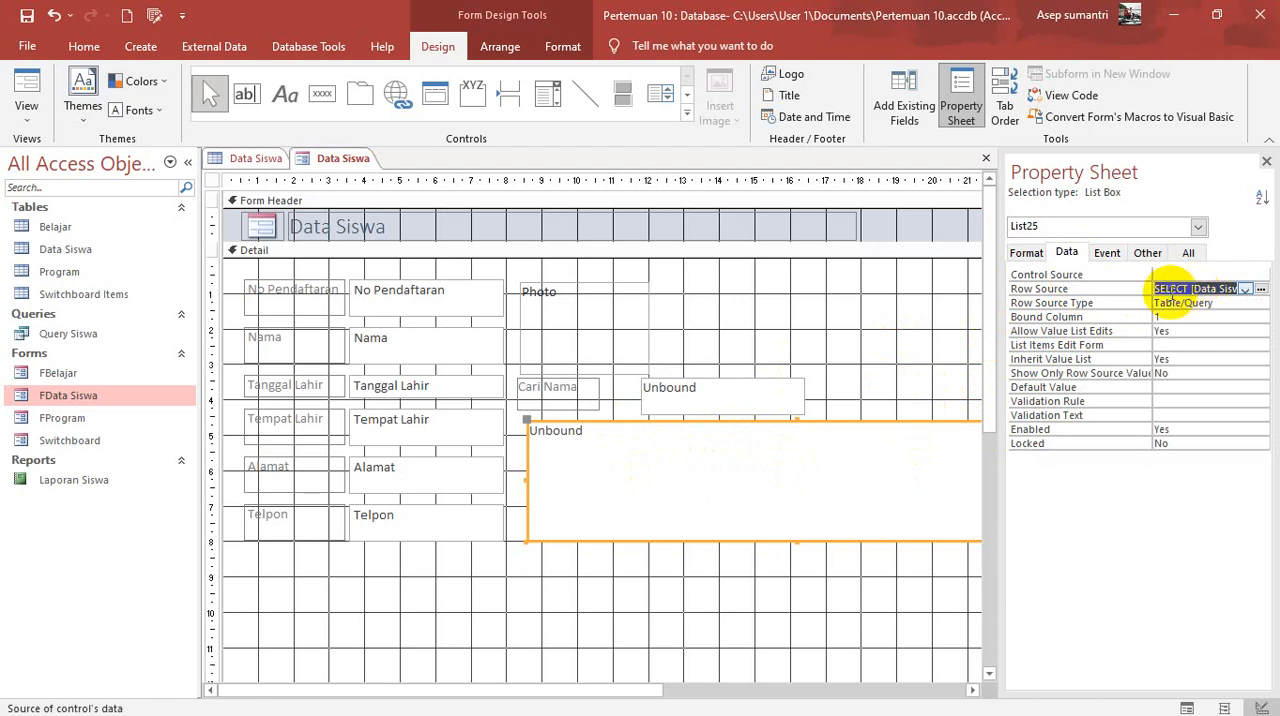
left_click(1262, 290)
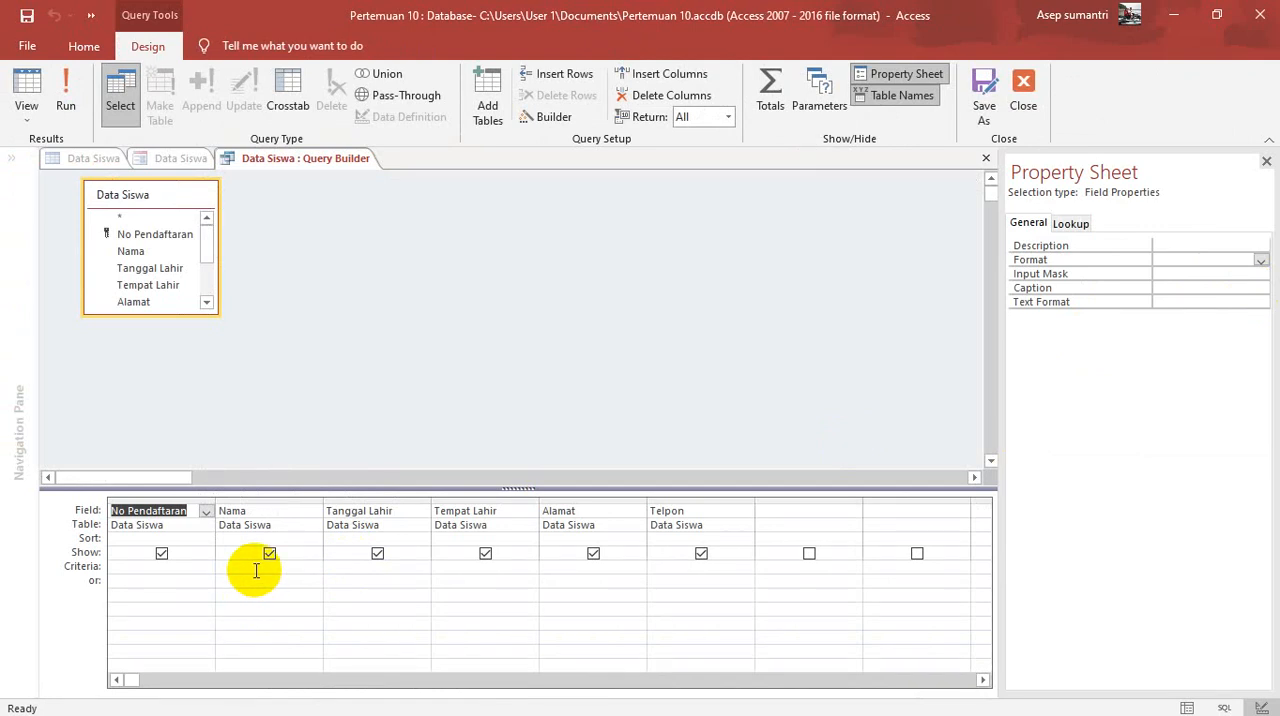
Step: Start a criteria expression for the Nama field in the Expression Builder with like"*"&[Forms]![Data Siswa]
left_click(256, 570)
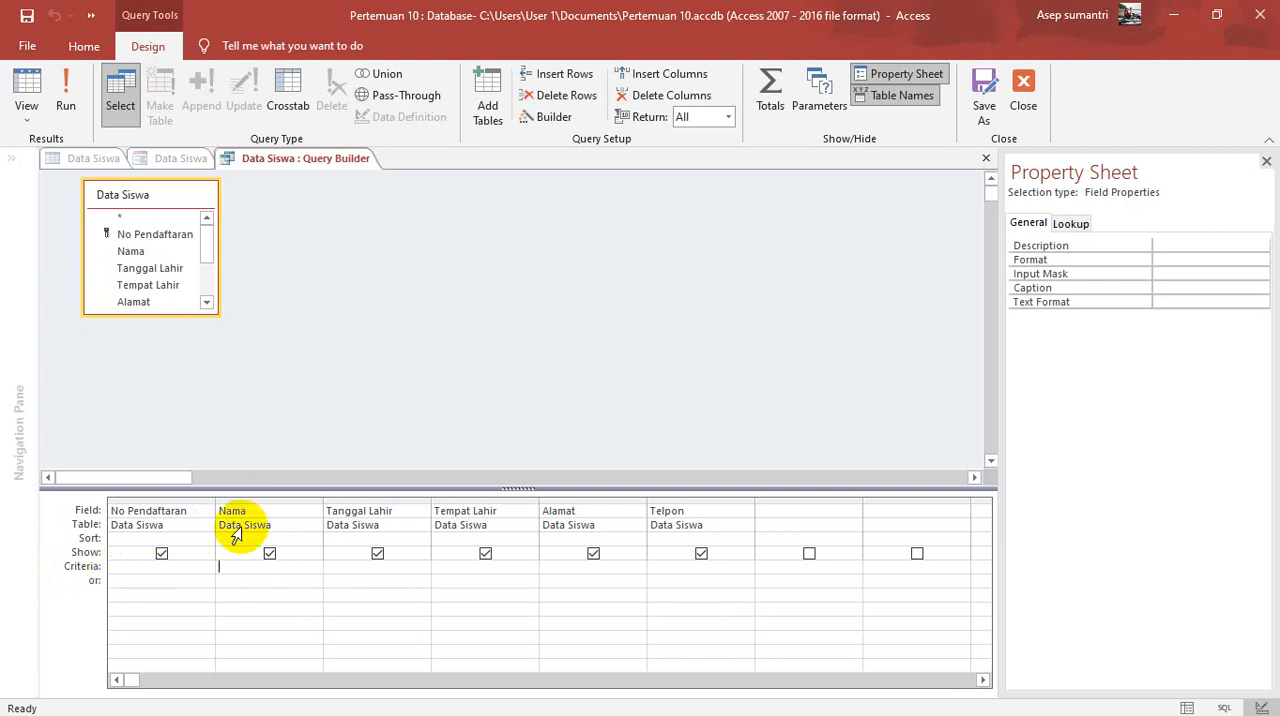
right_click(229, 568)
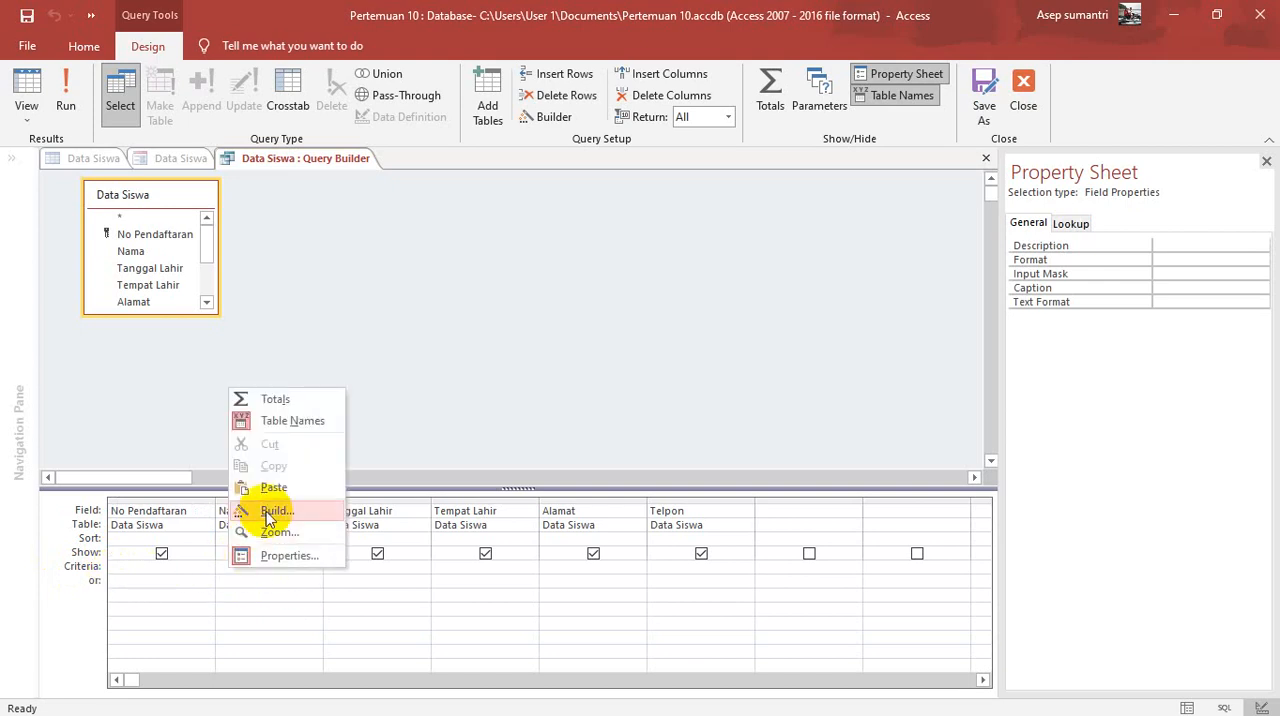
left_click(268, 512)
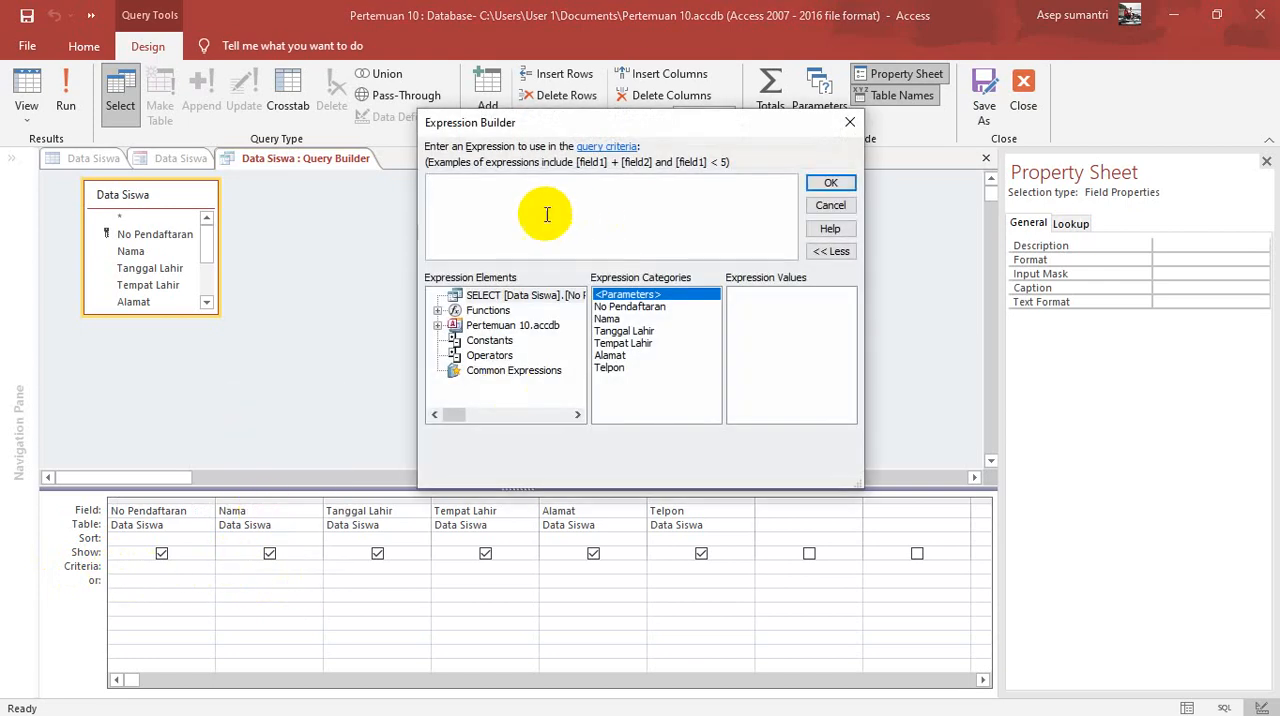
type("l")
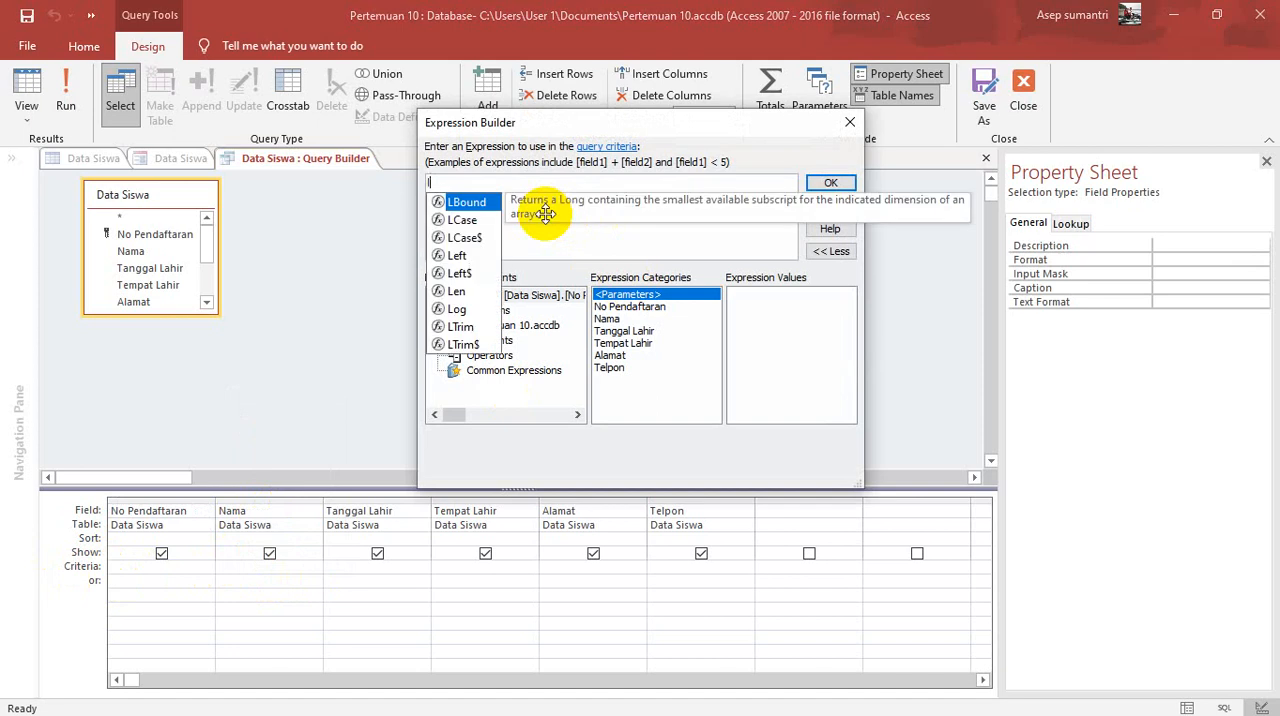
type("ike")
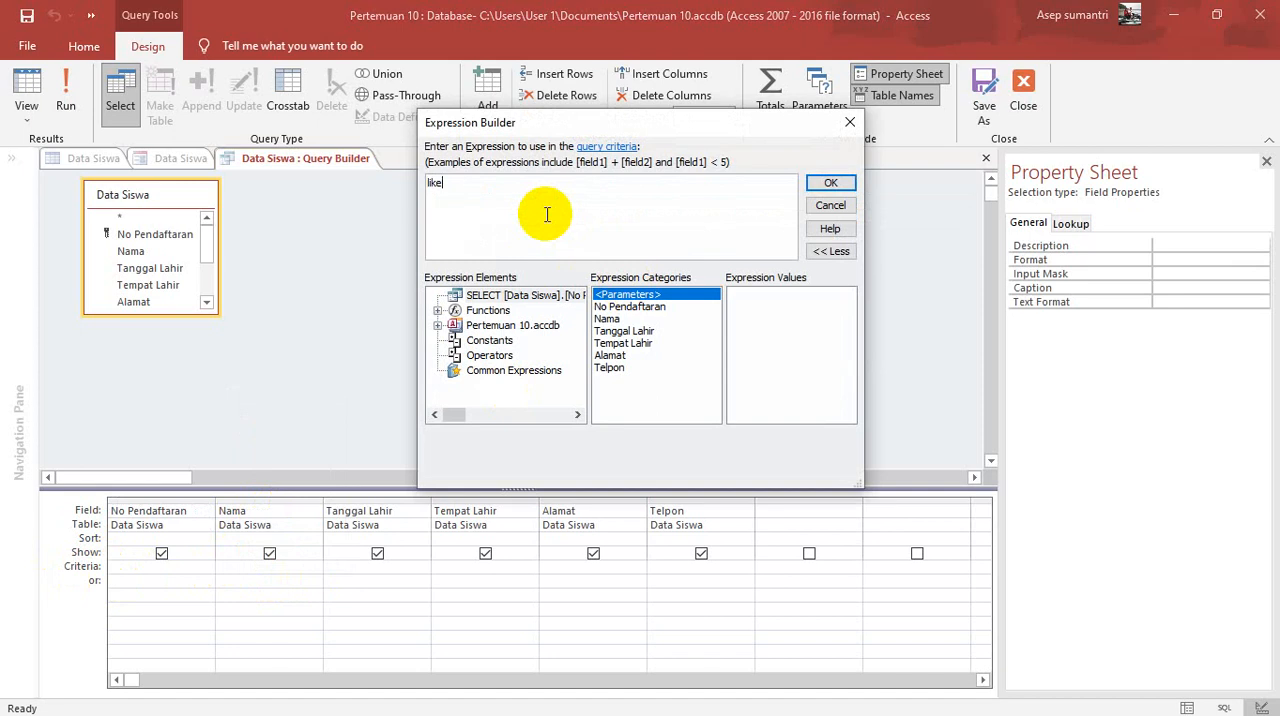
type("\"*\"&[f")
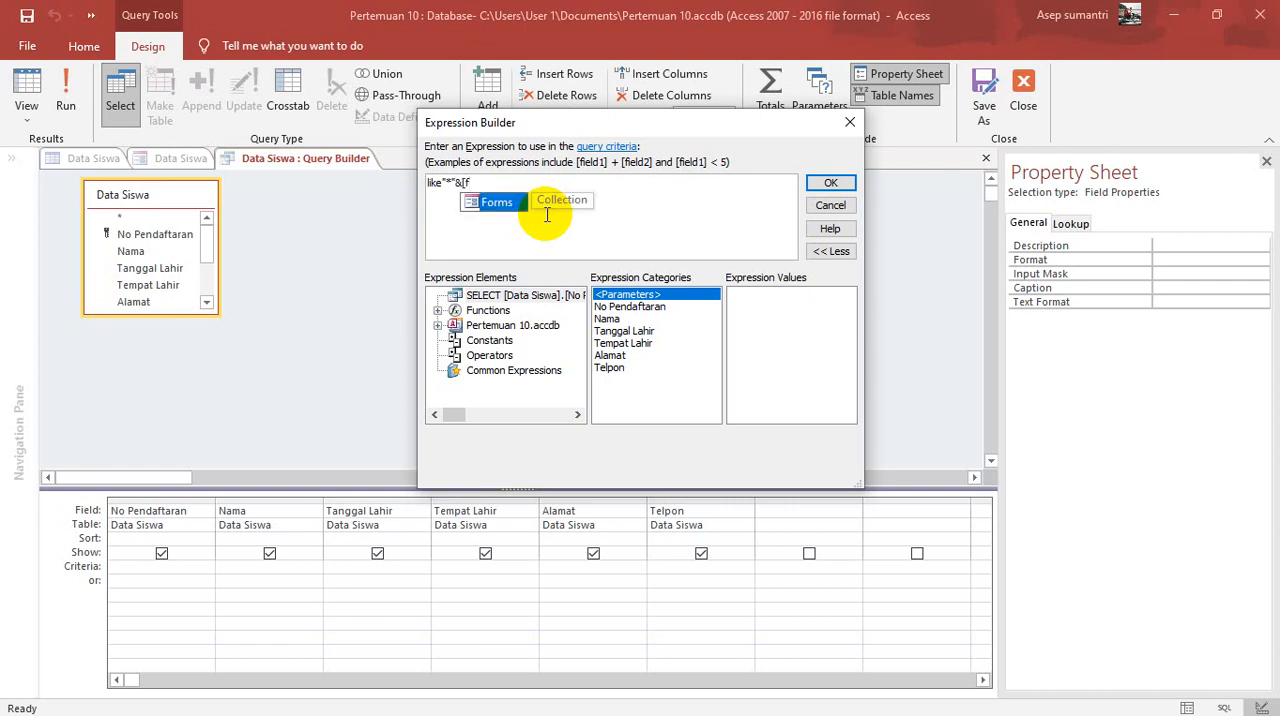
key("Tab")
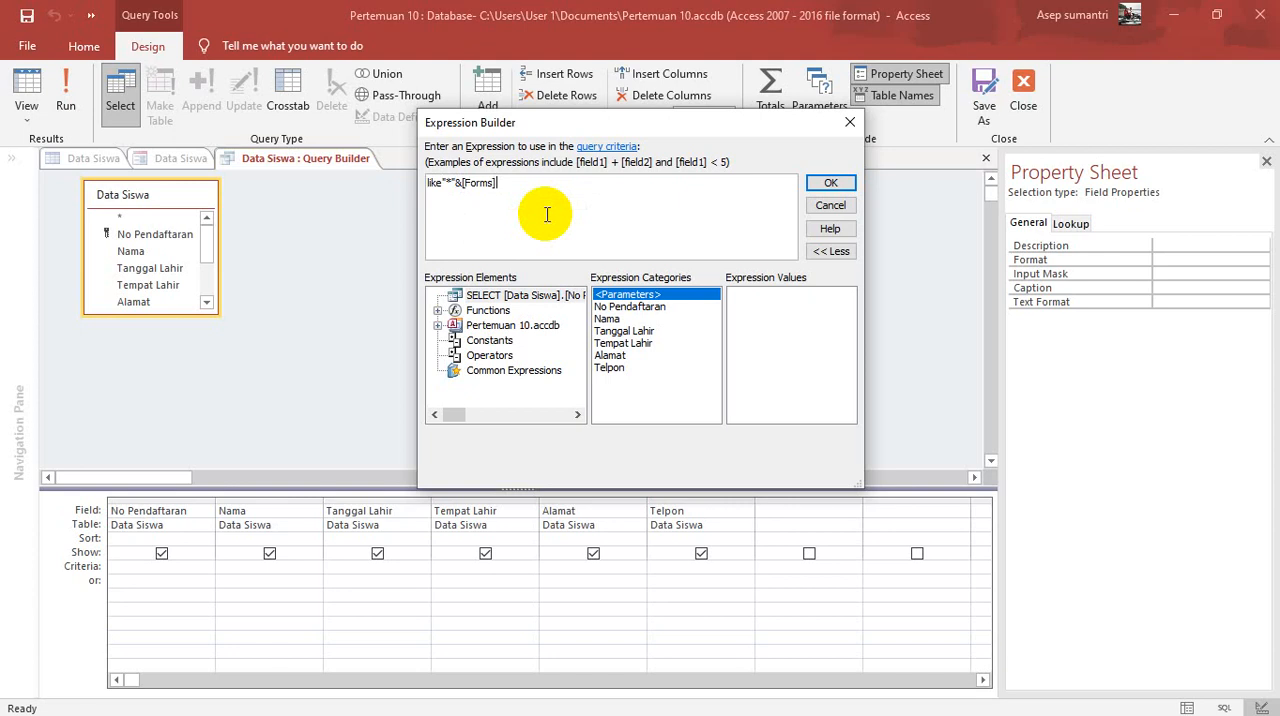
type("!")
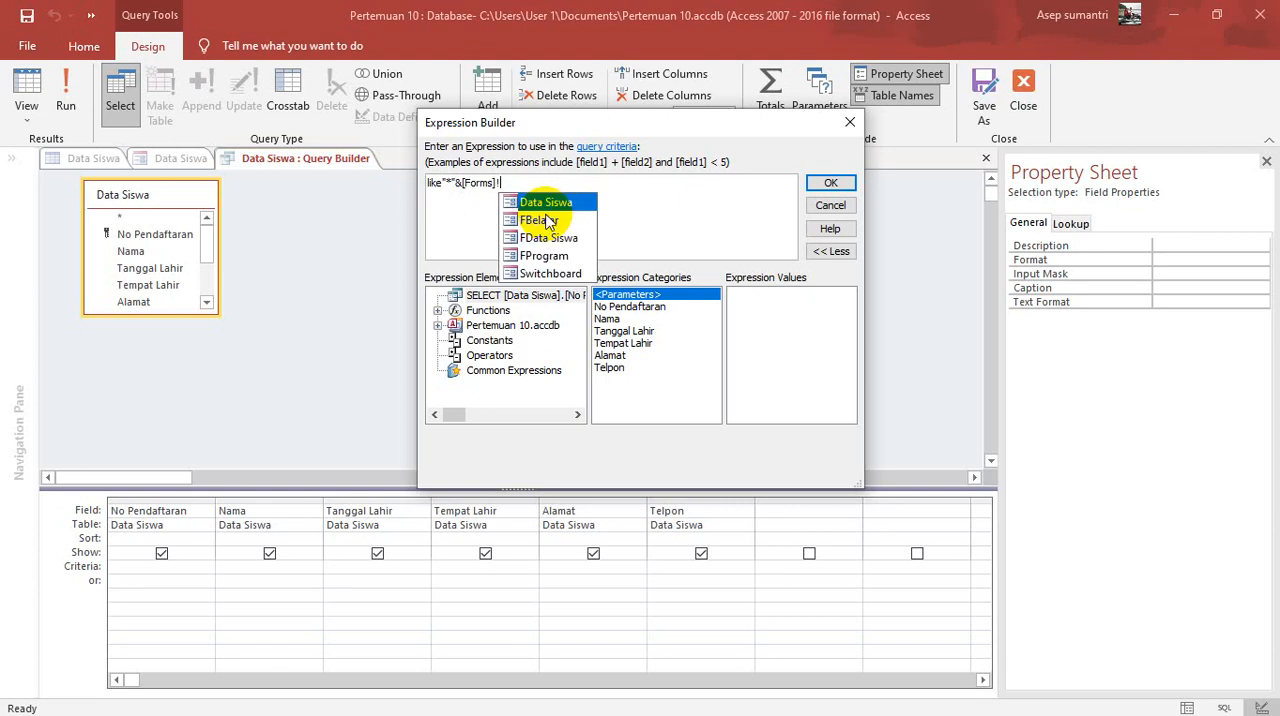
type("[")
double_click(547, 207)
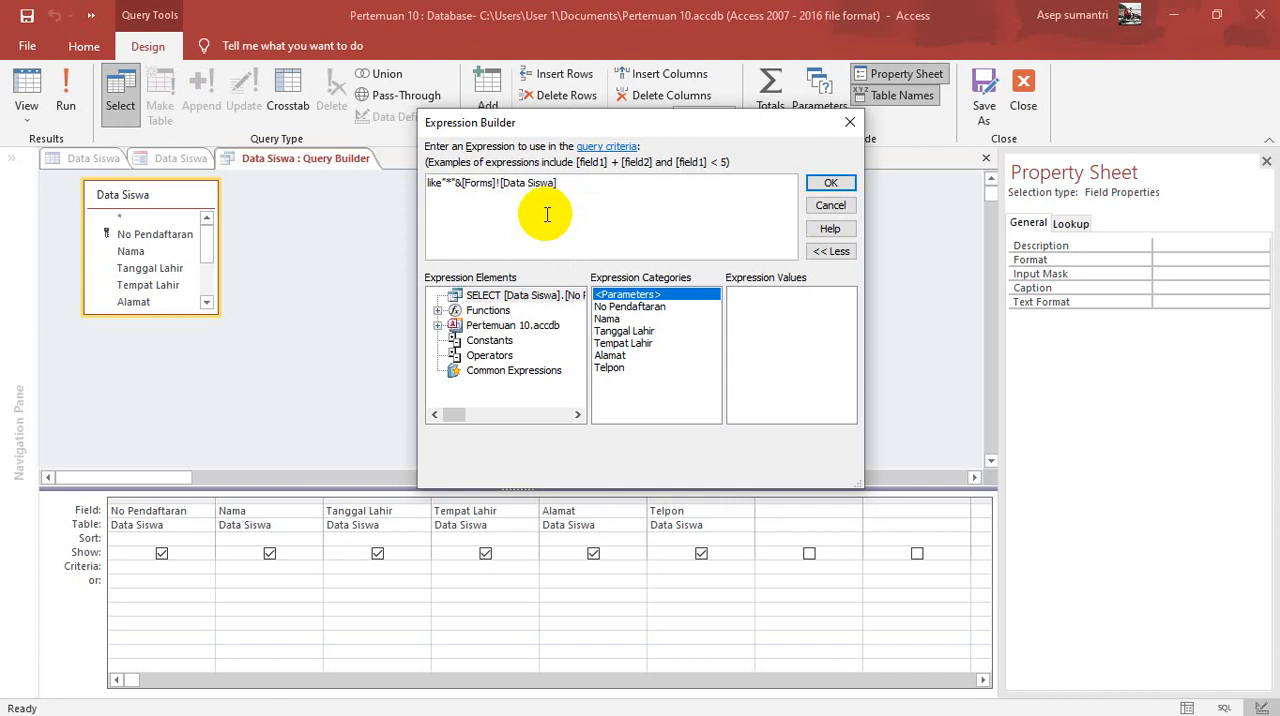
Step: Complete the Nama criteria by appending ![Textcari].[Text]&"*" to the expression and accept it
type("!")
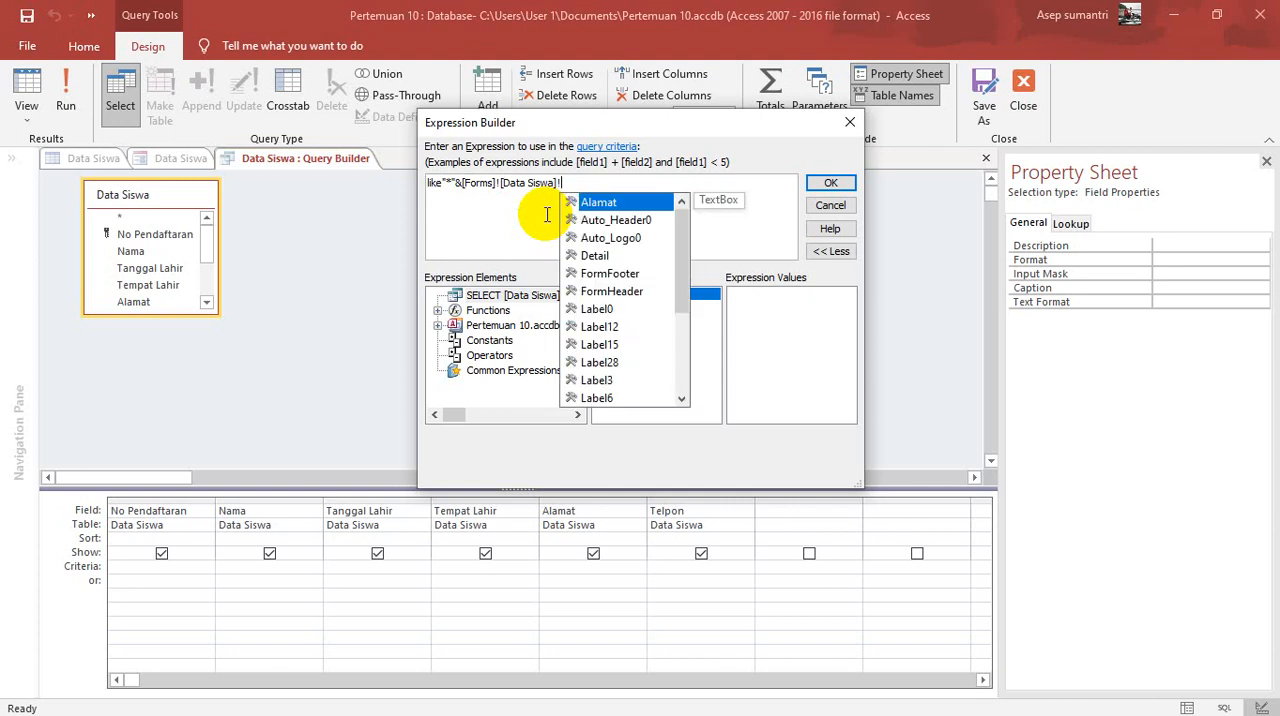
type("[te")
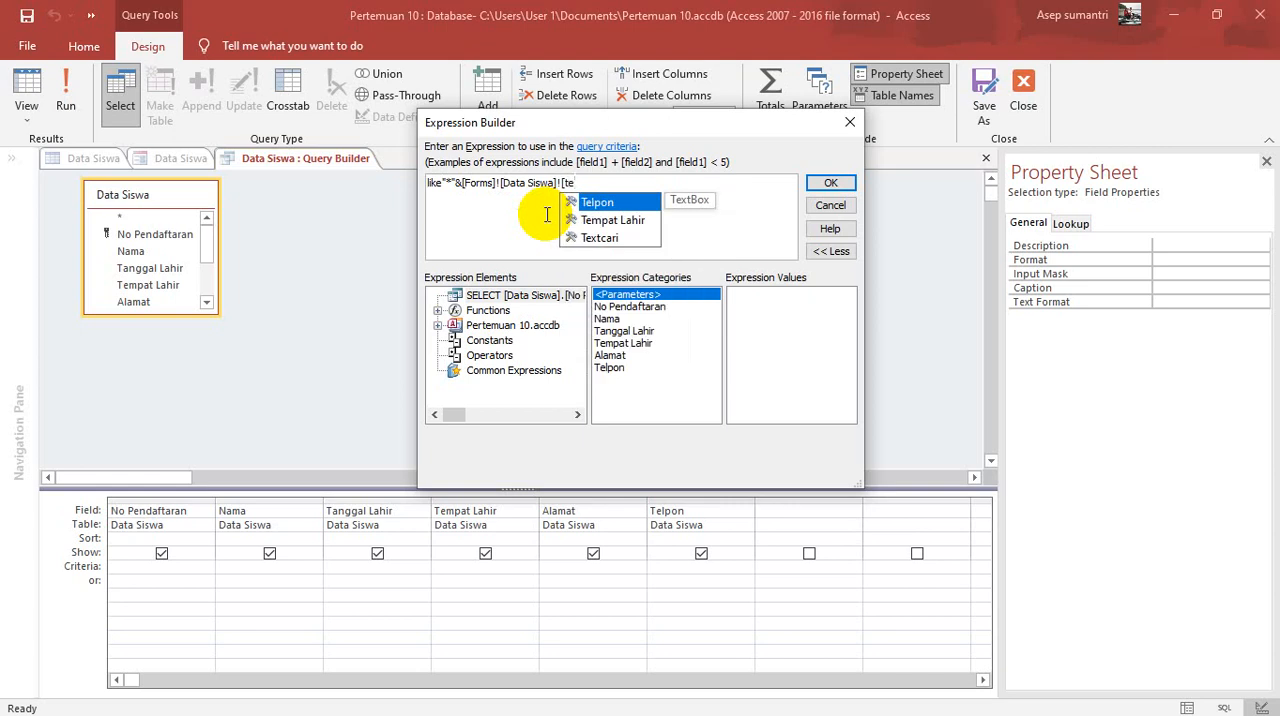
key("Down")
key("Down")
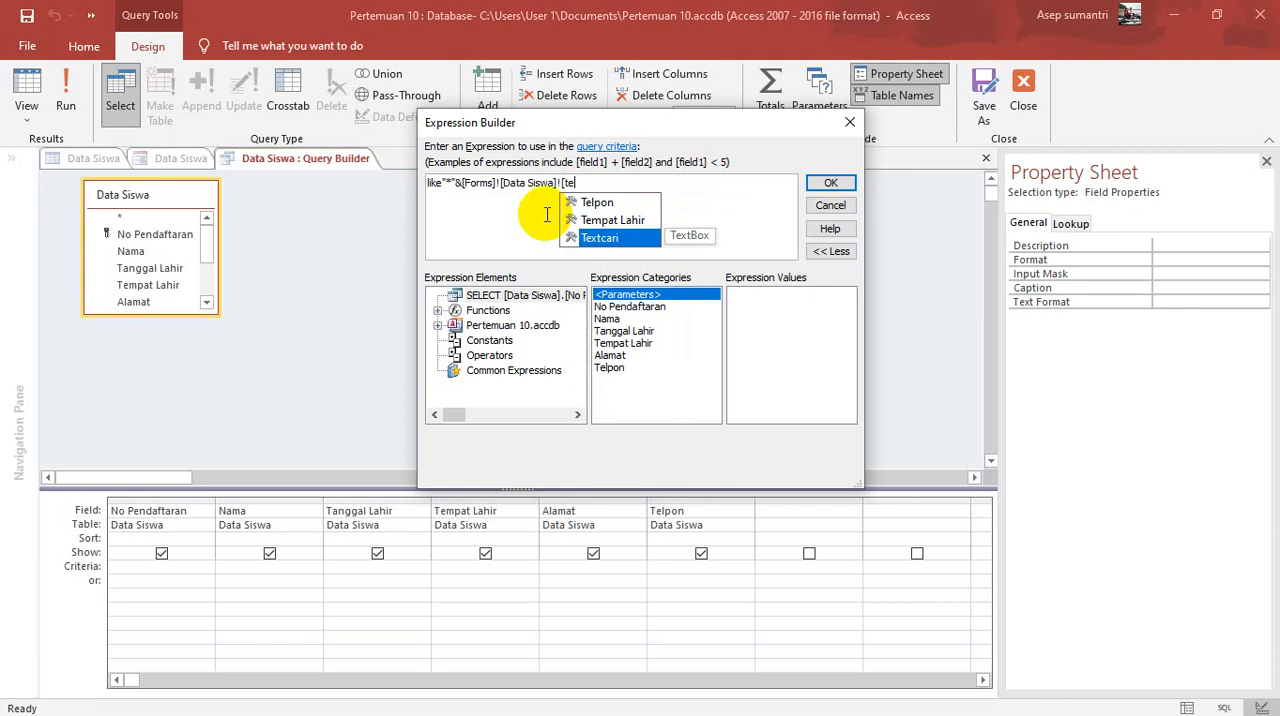
key("Tab")
type(".[")
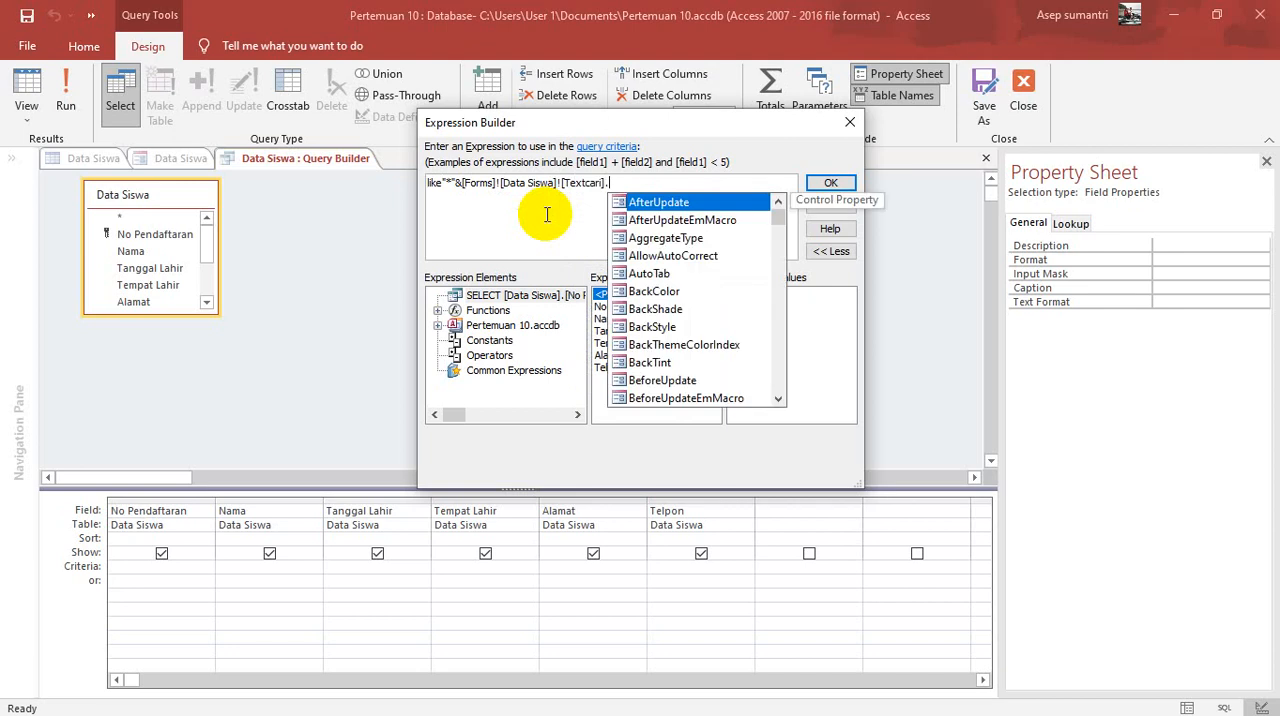
type("tex")
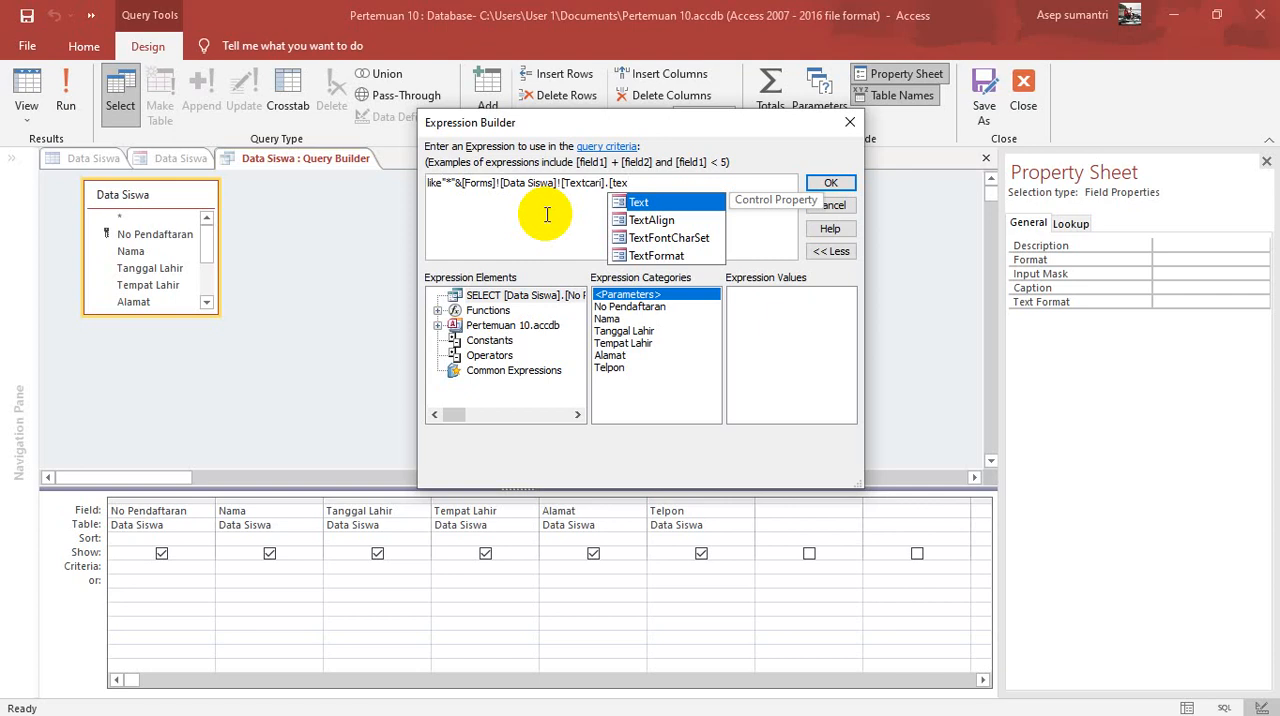
key("Tab")
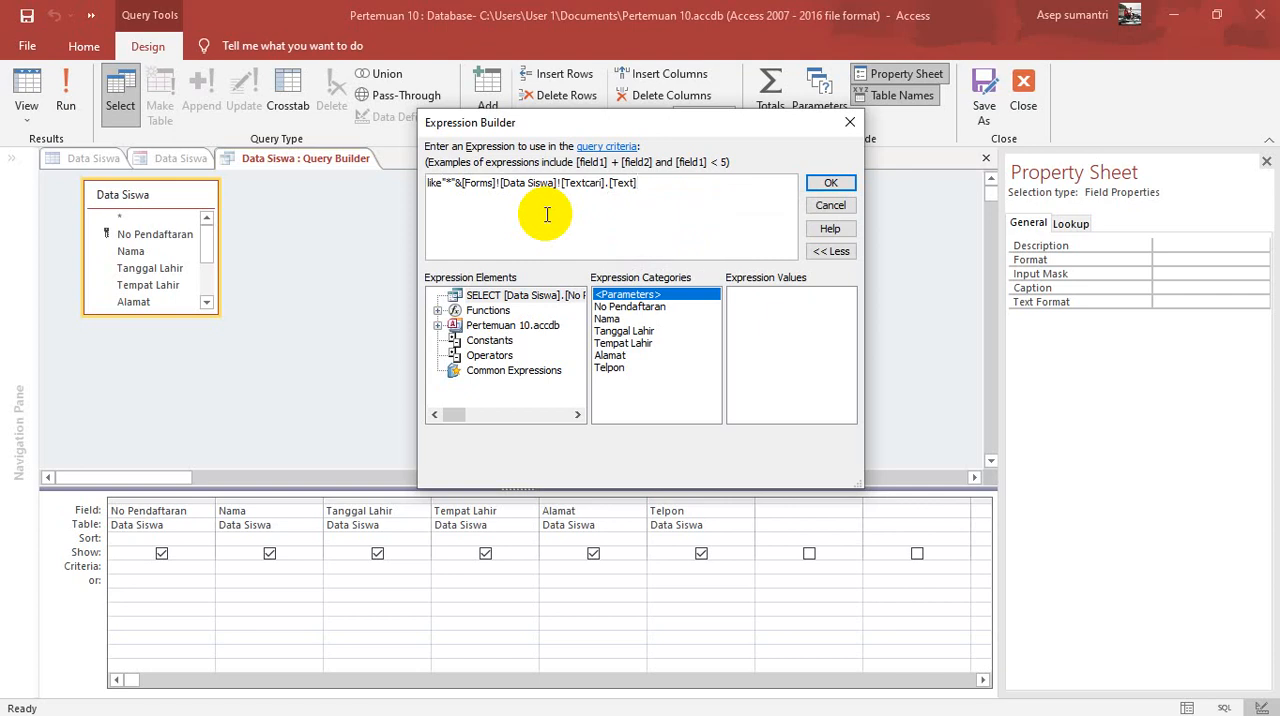
type("&\"*\"")
left_click(829, 185)
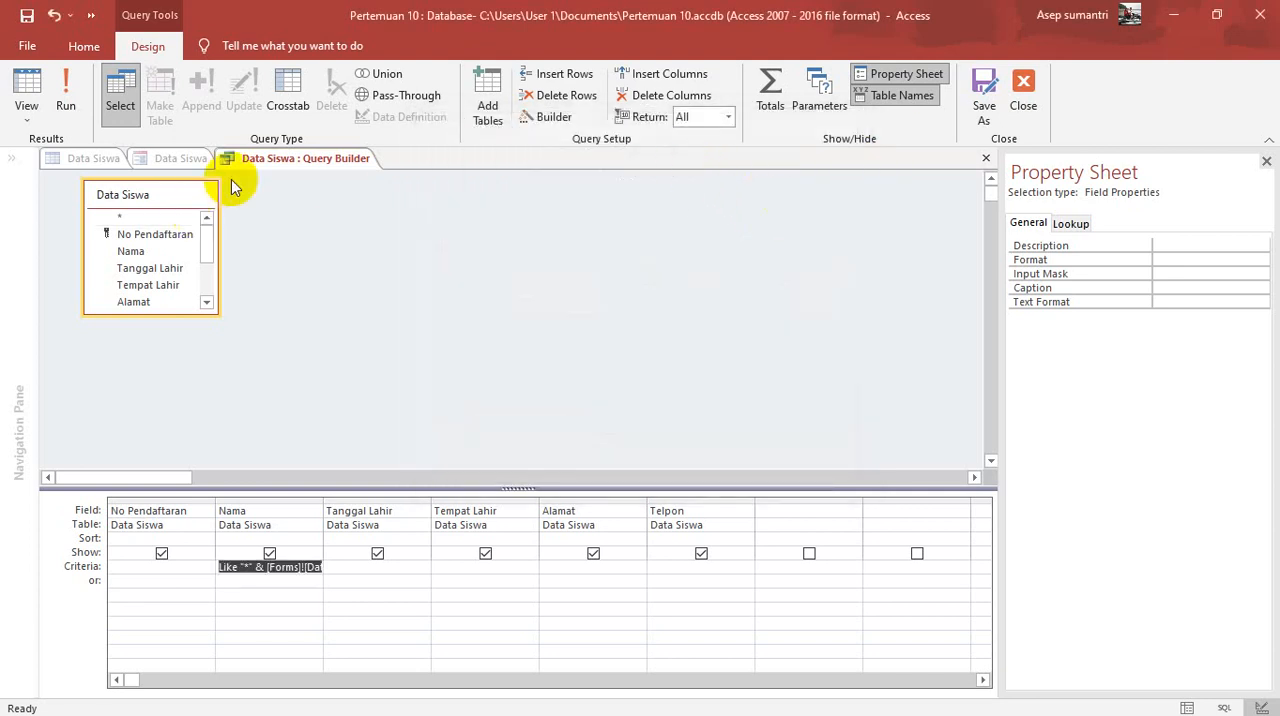
Step: Save the list box's row source query and close the Query Builder
right_click(276, 167)
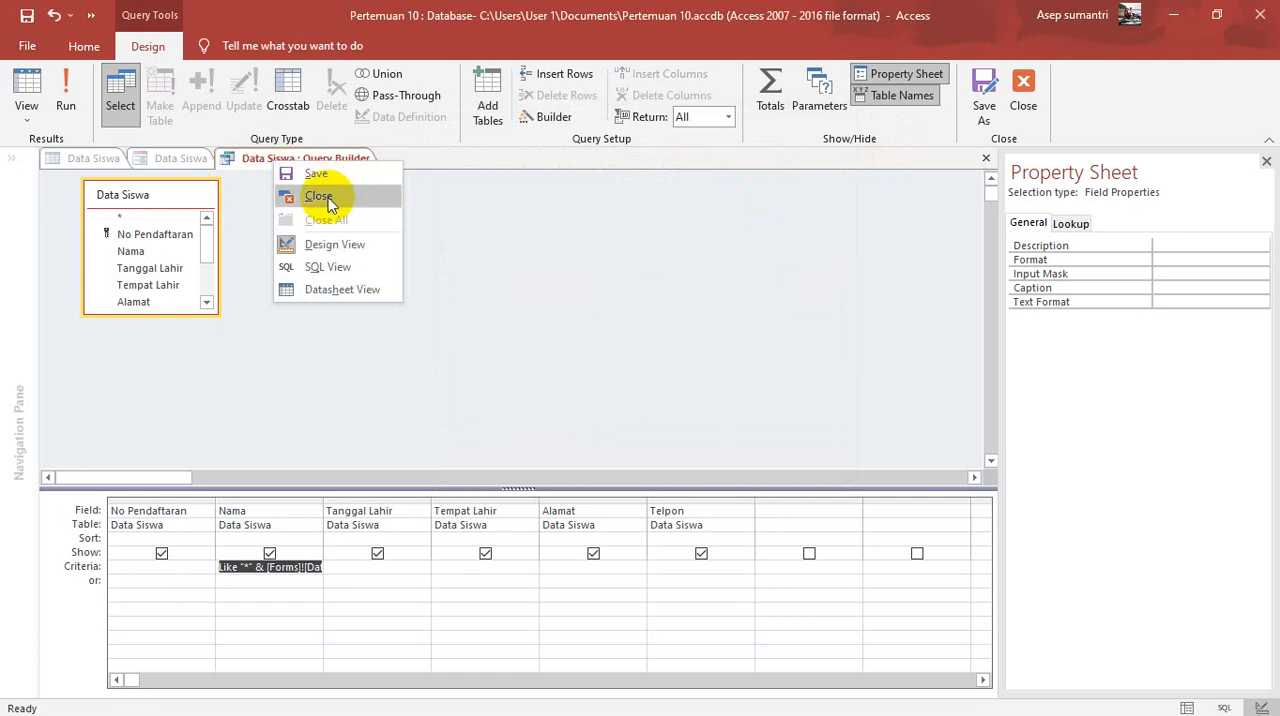
left_click(333, 176)
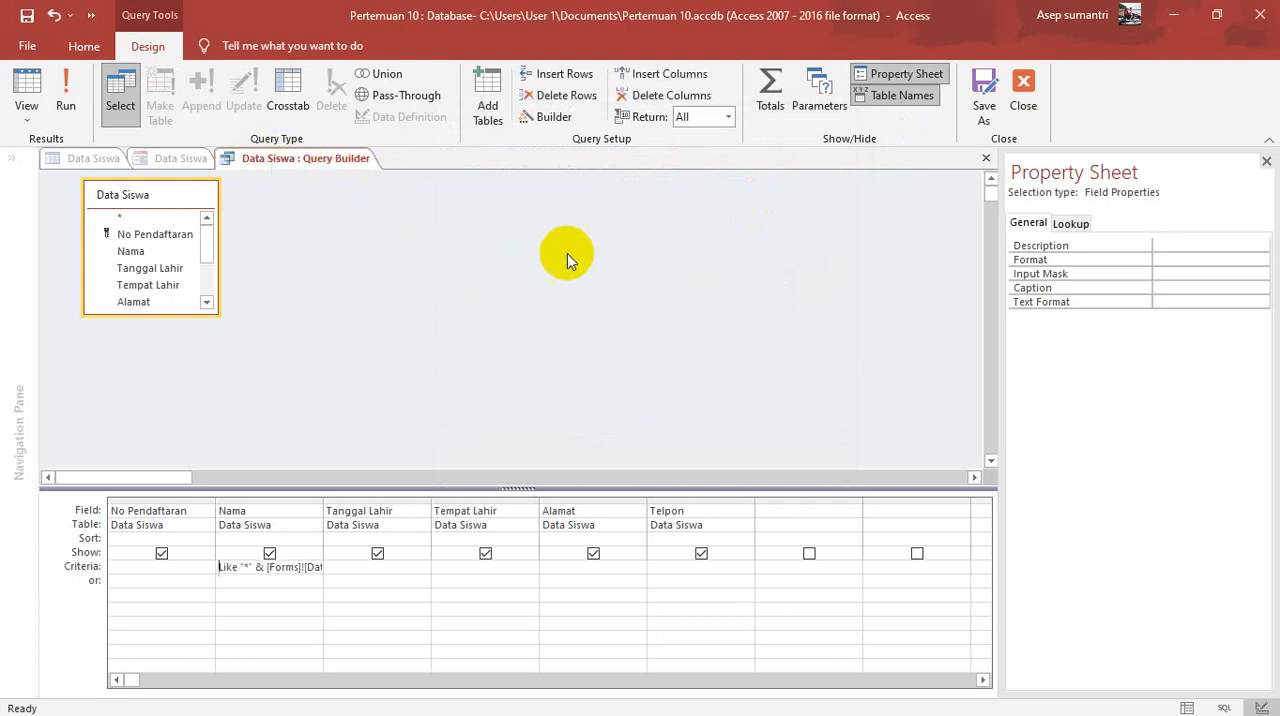
left_click(1023, 85)
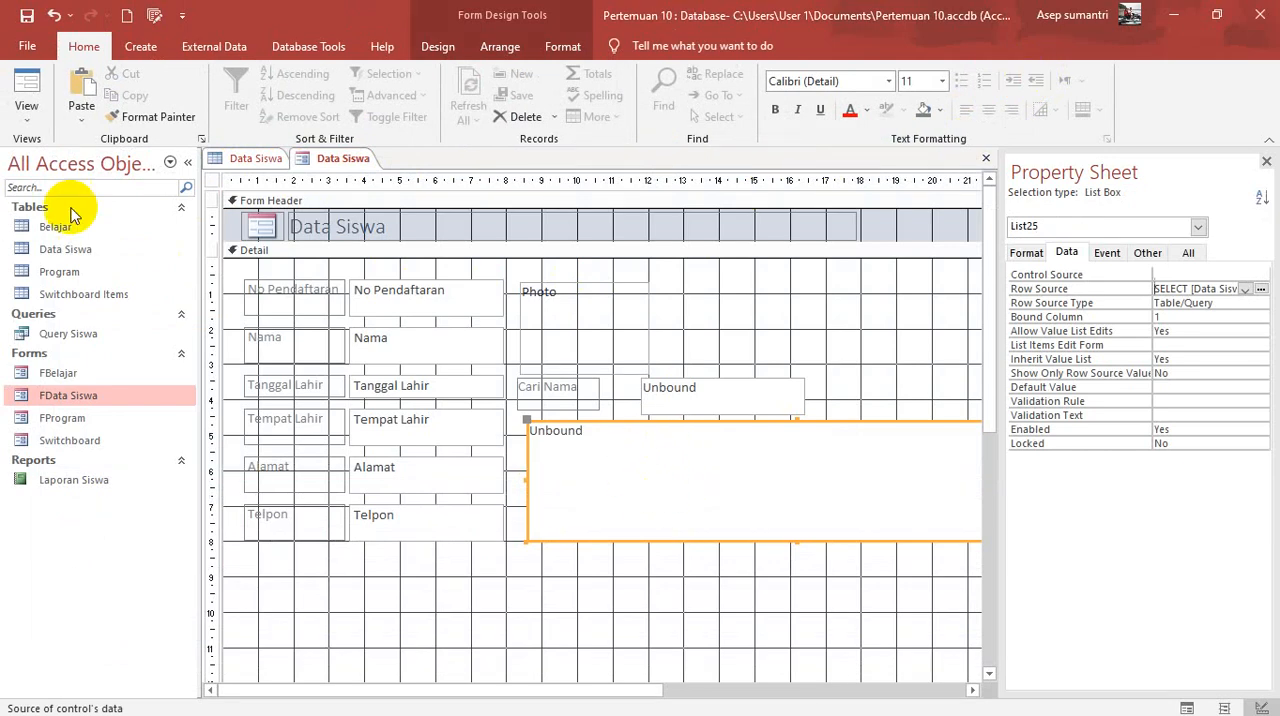
Step: Open the Macro Builder for the On Key Up event of the Textcari text box
left_click(722, 393)
left_click(723, 391)
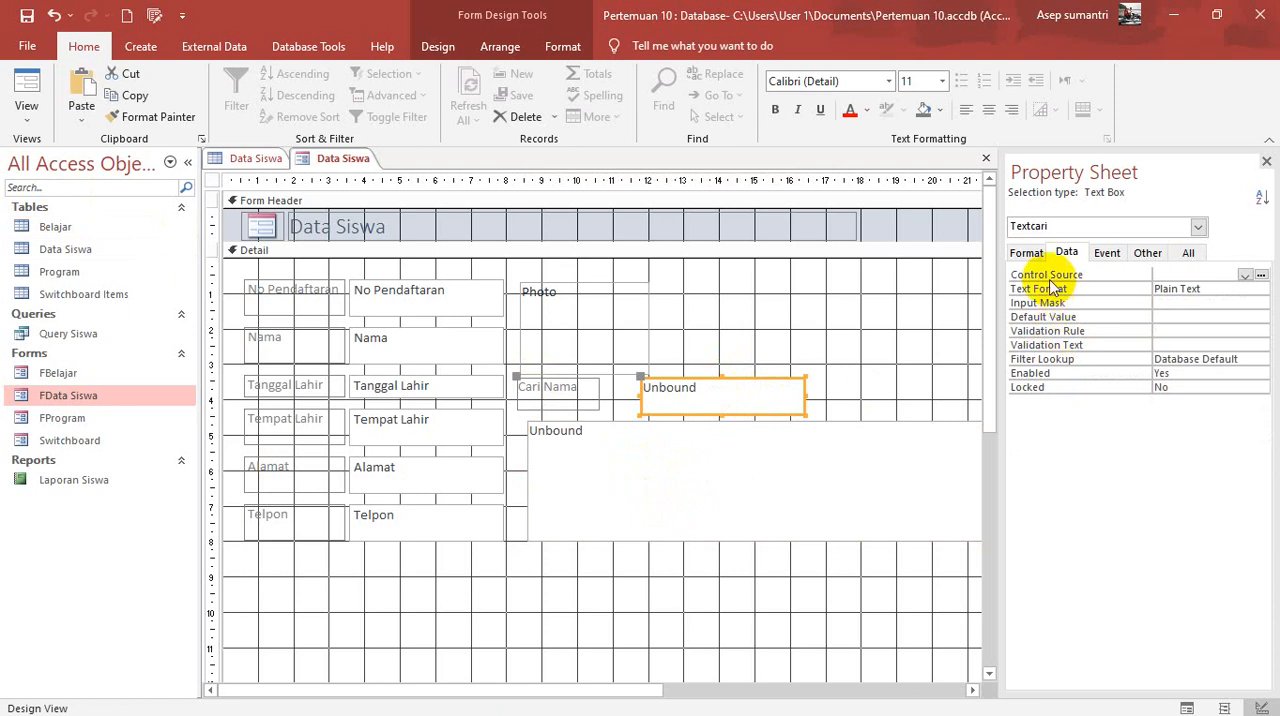
left_click(1188, 255)
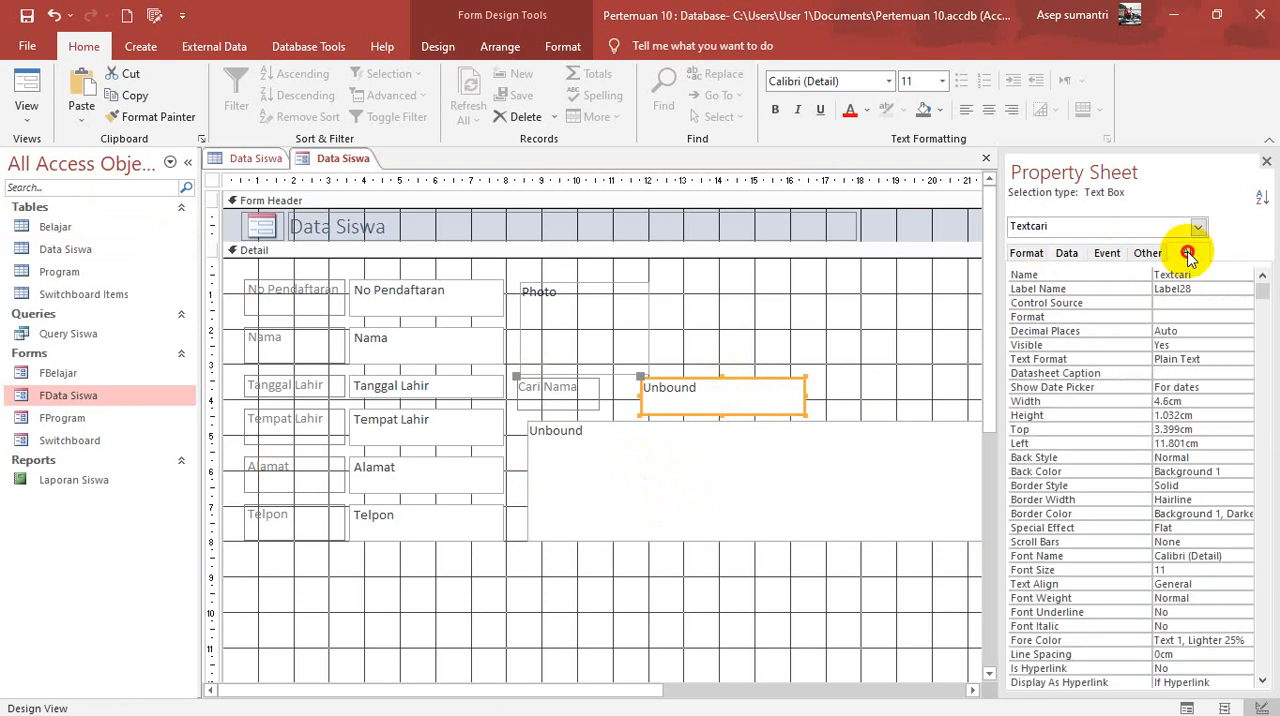
left_click(1148, 255)
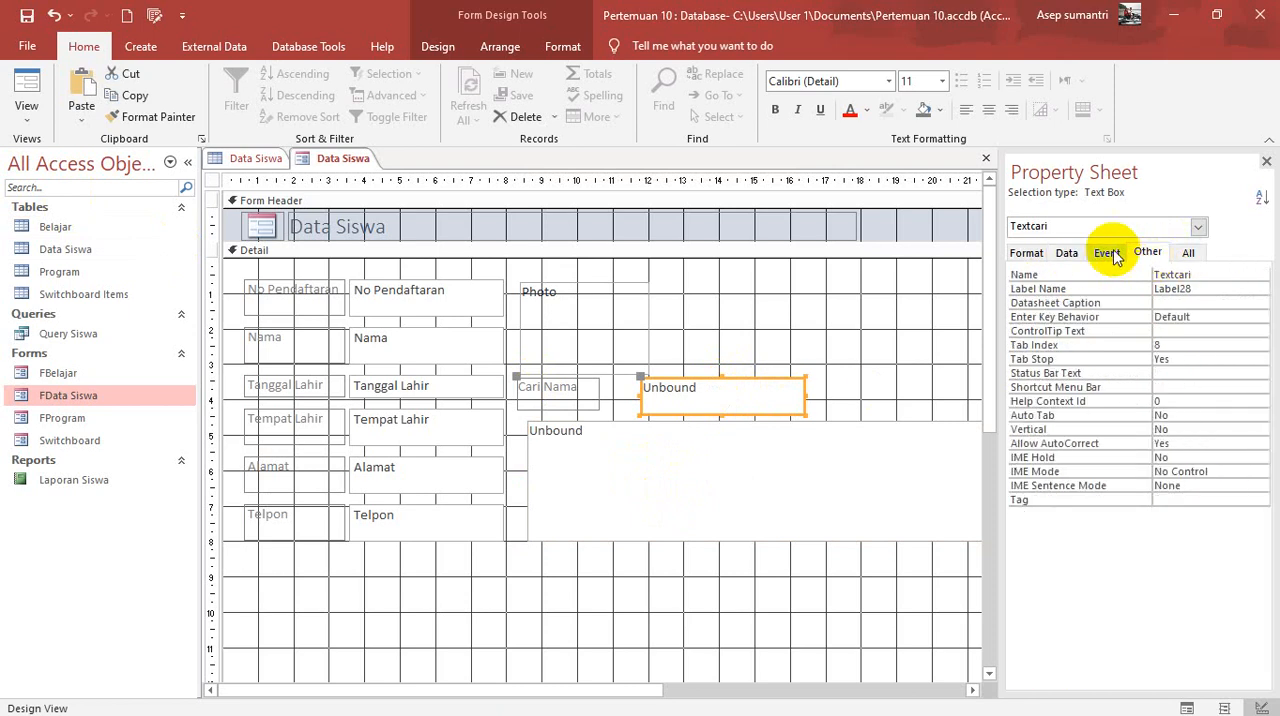
left_click(1106, 253)
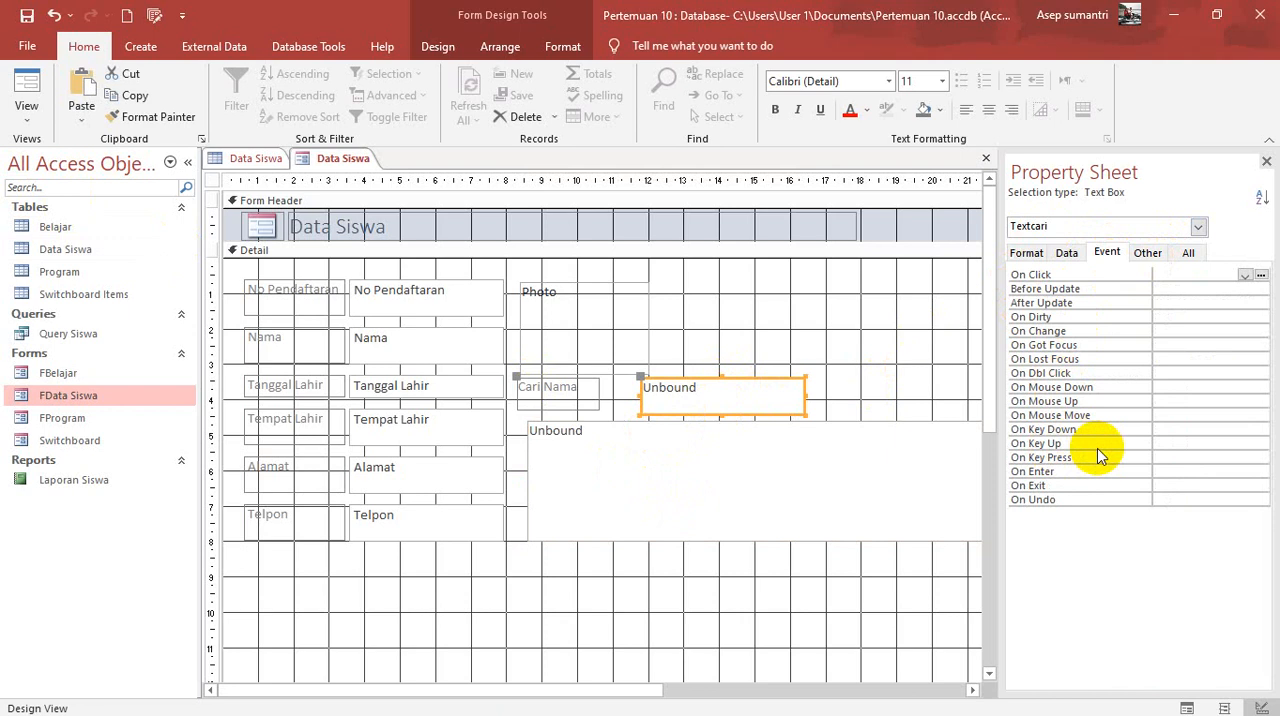
left_click(1190, 443)
left_click(1261, 444)
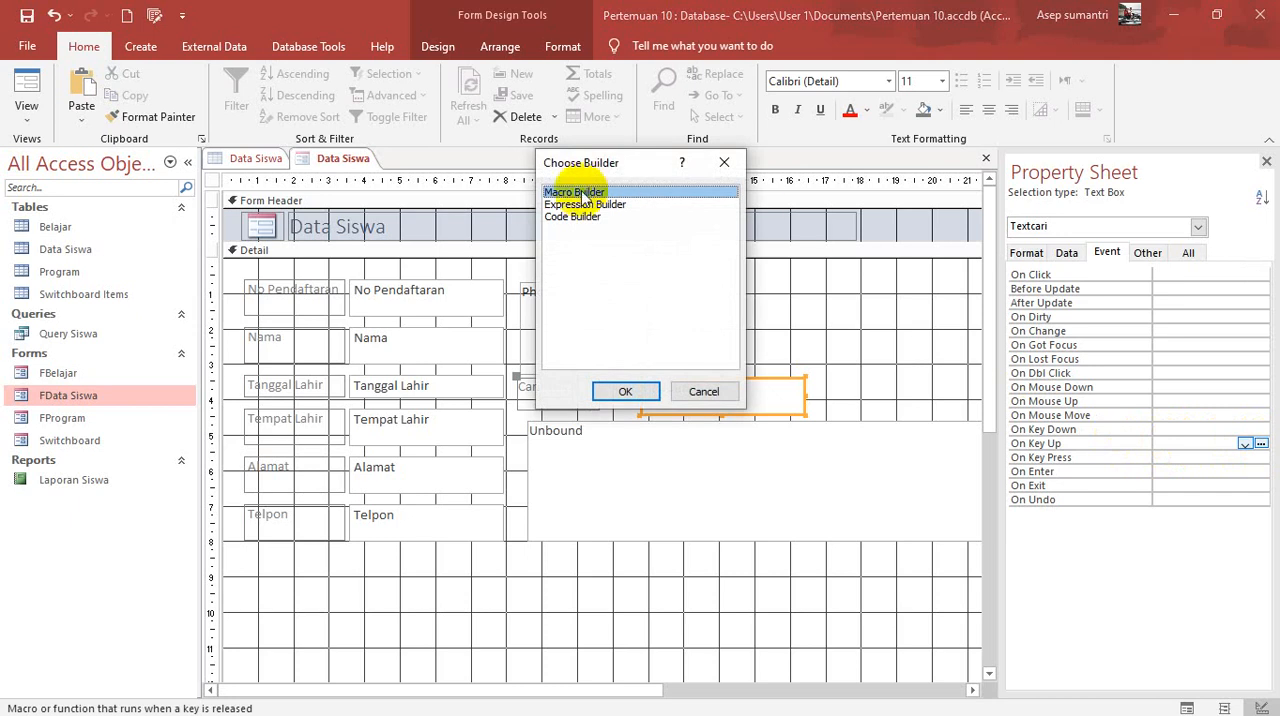
left_click(628, 392)
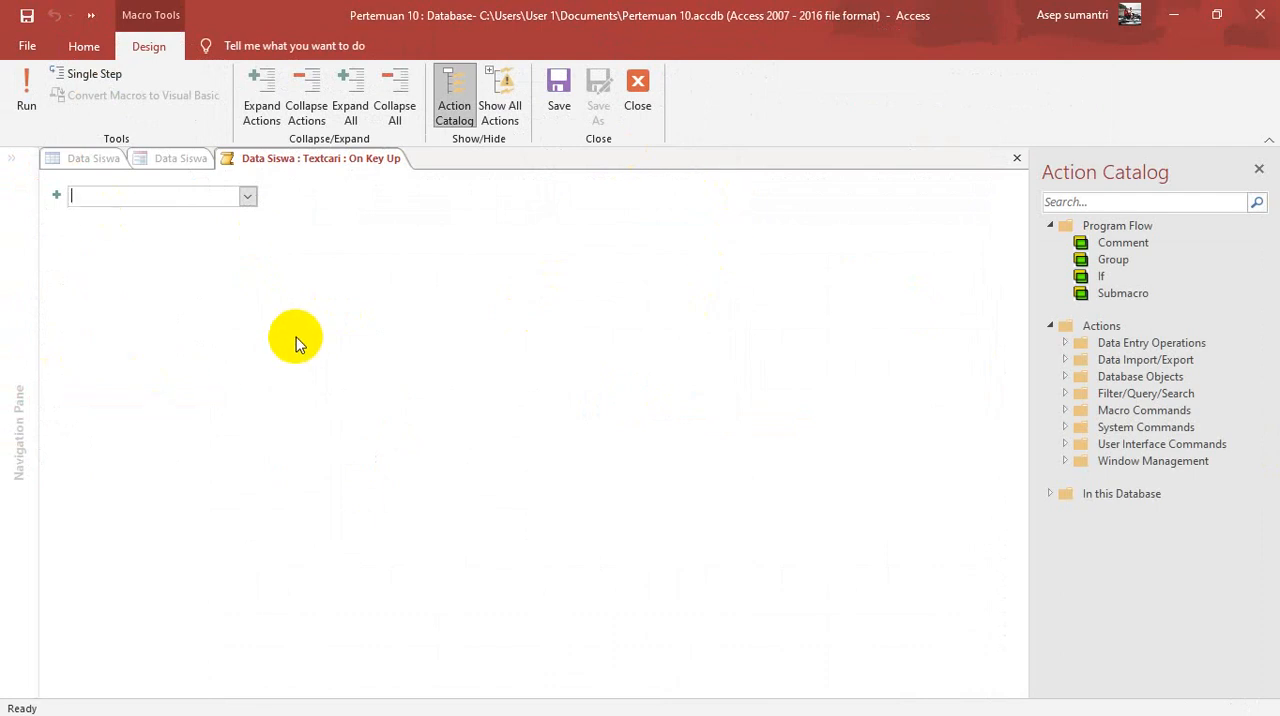
Step: Add a Requery action to the Textcari On Key Up macro with List25 as its control name
left_click(248, 199)
scroll(138, 431, "down", 4)
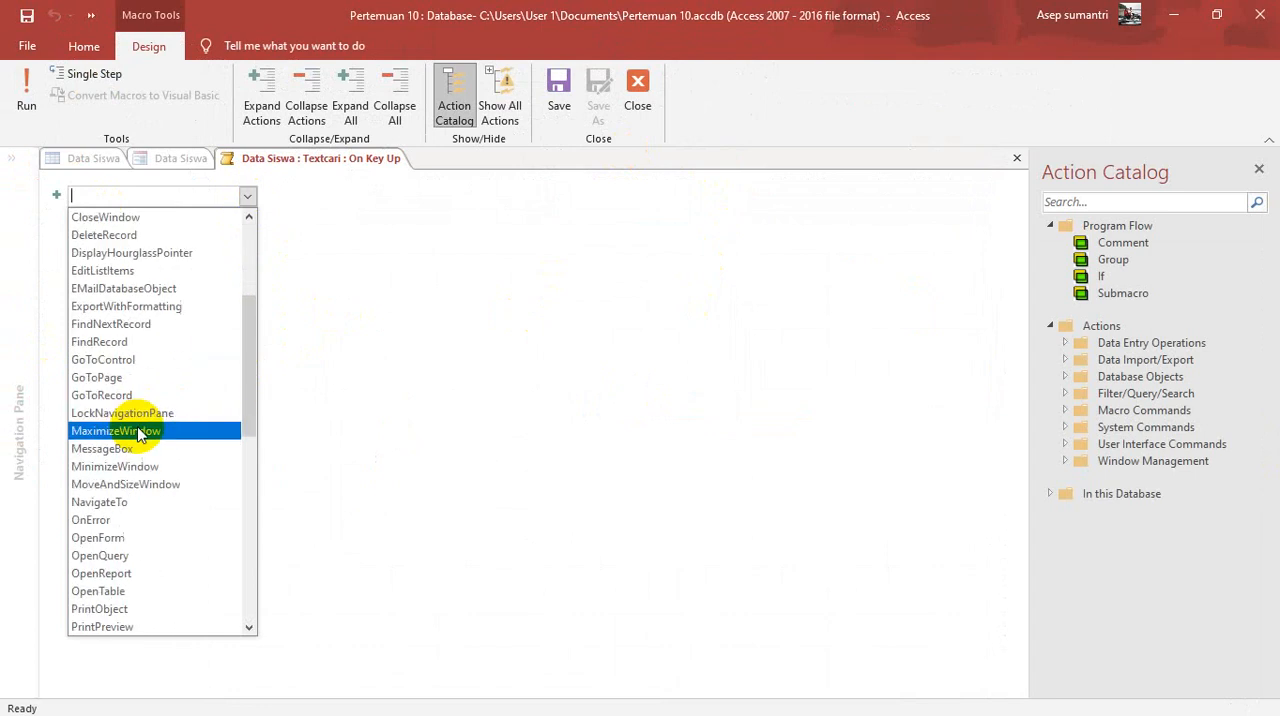
scroll(138, 431, "down", 4)
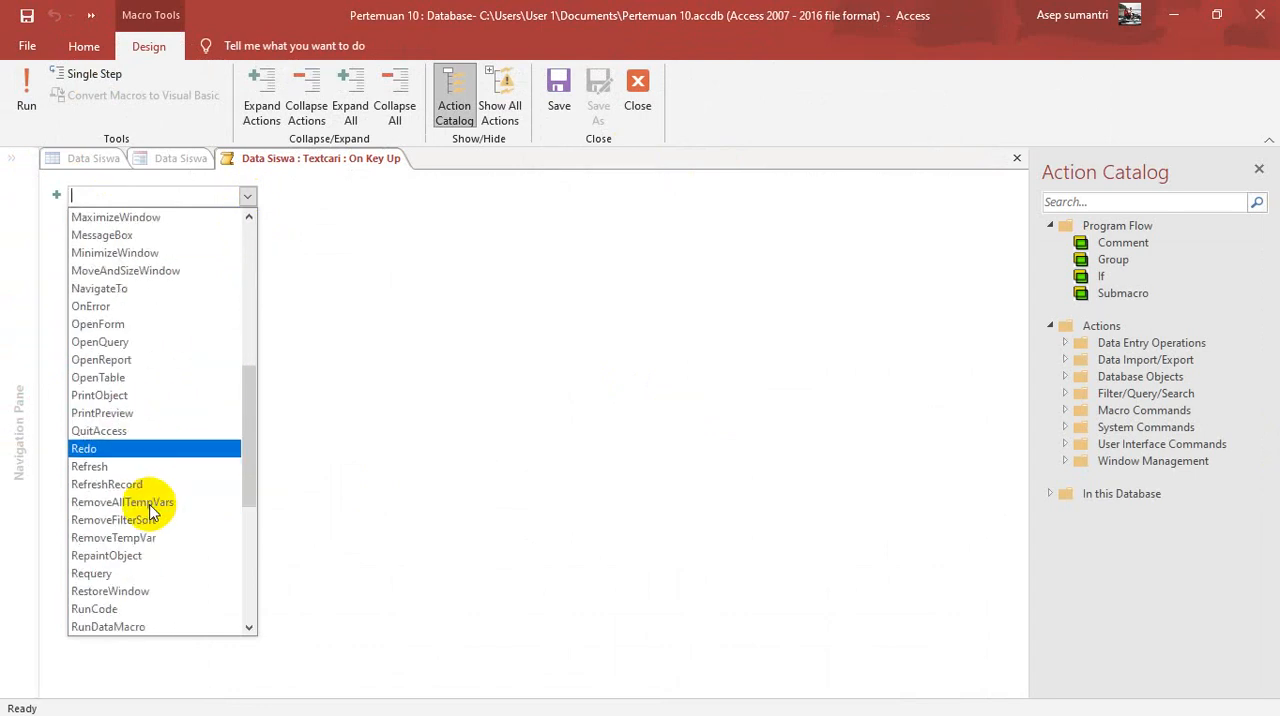
left_click(104, 574)
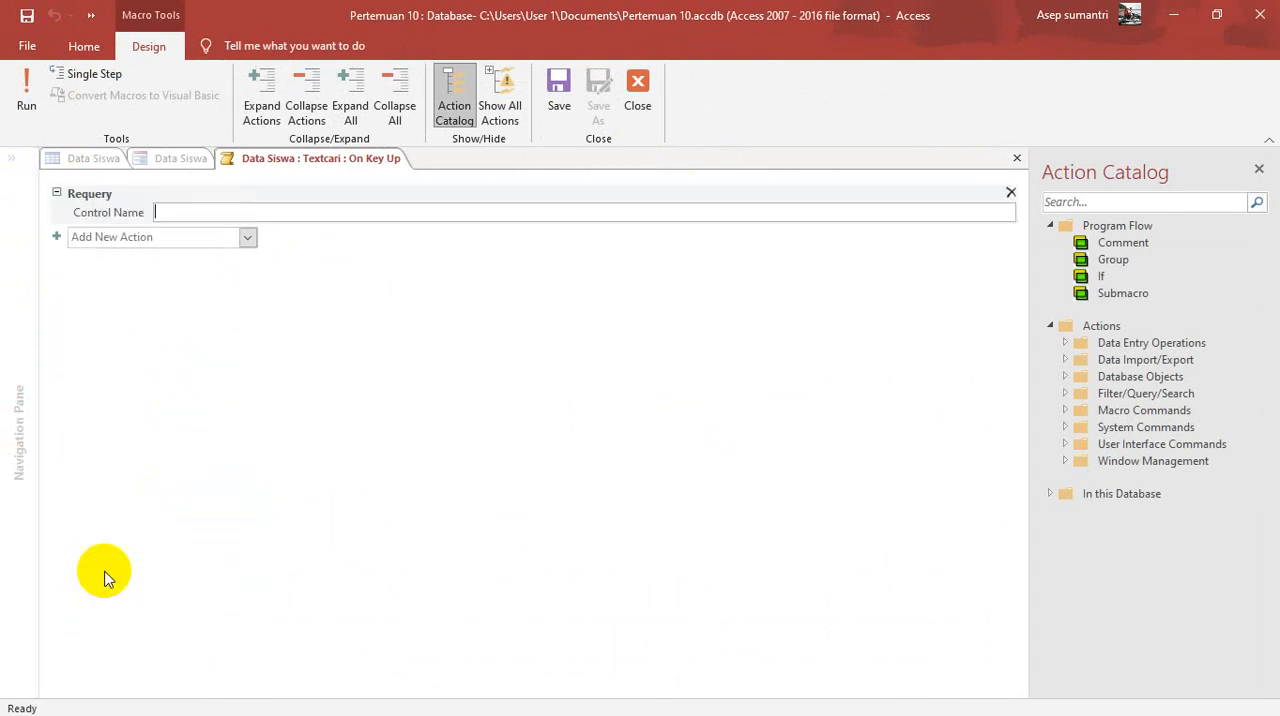
left_click(412, 211)
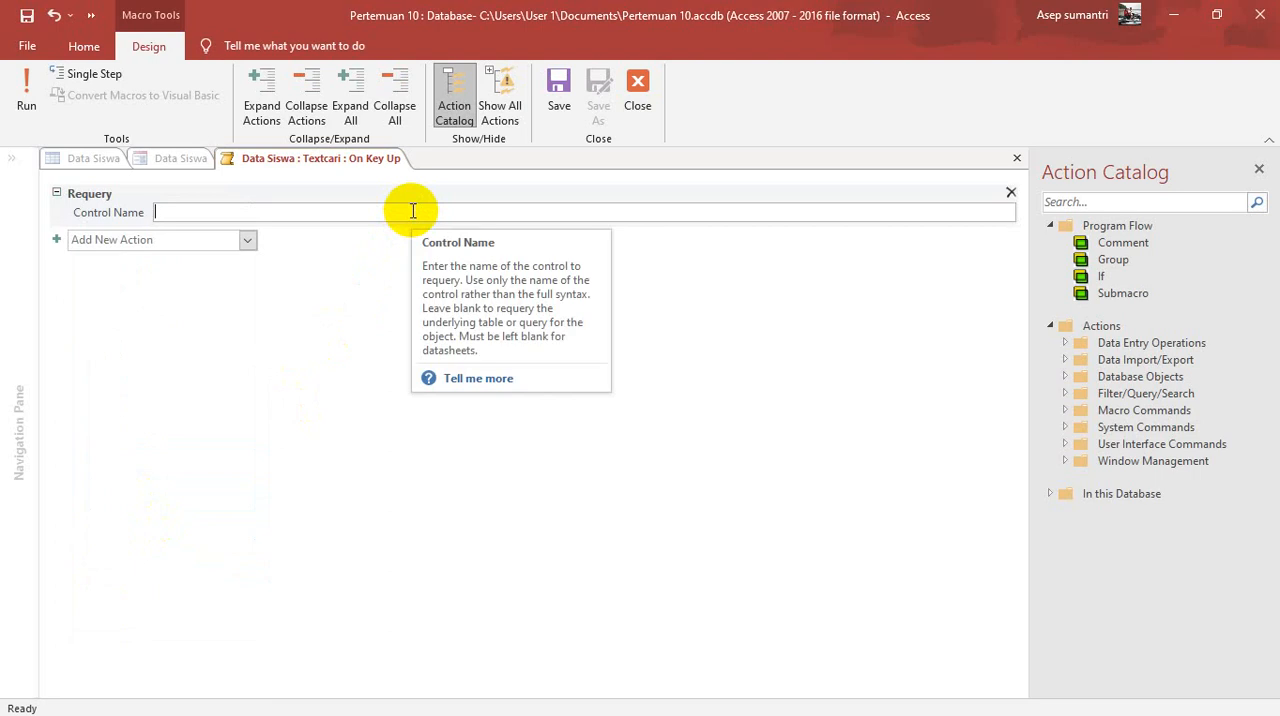
type("l")
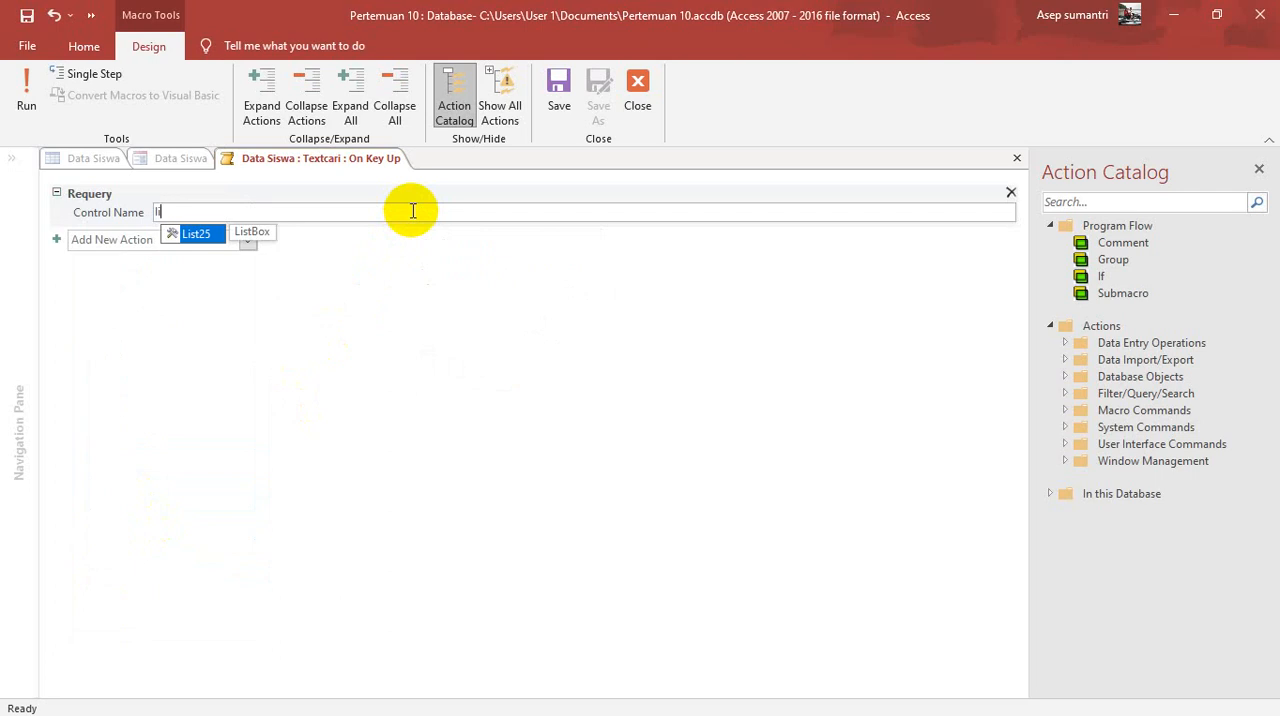
key("Return")
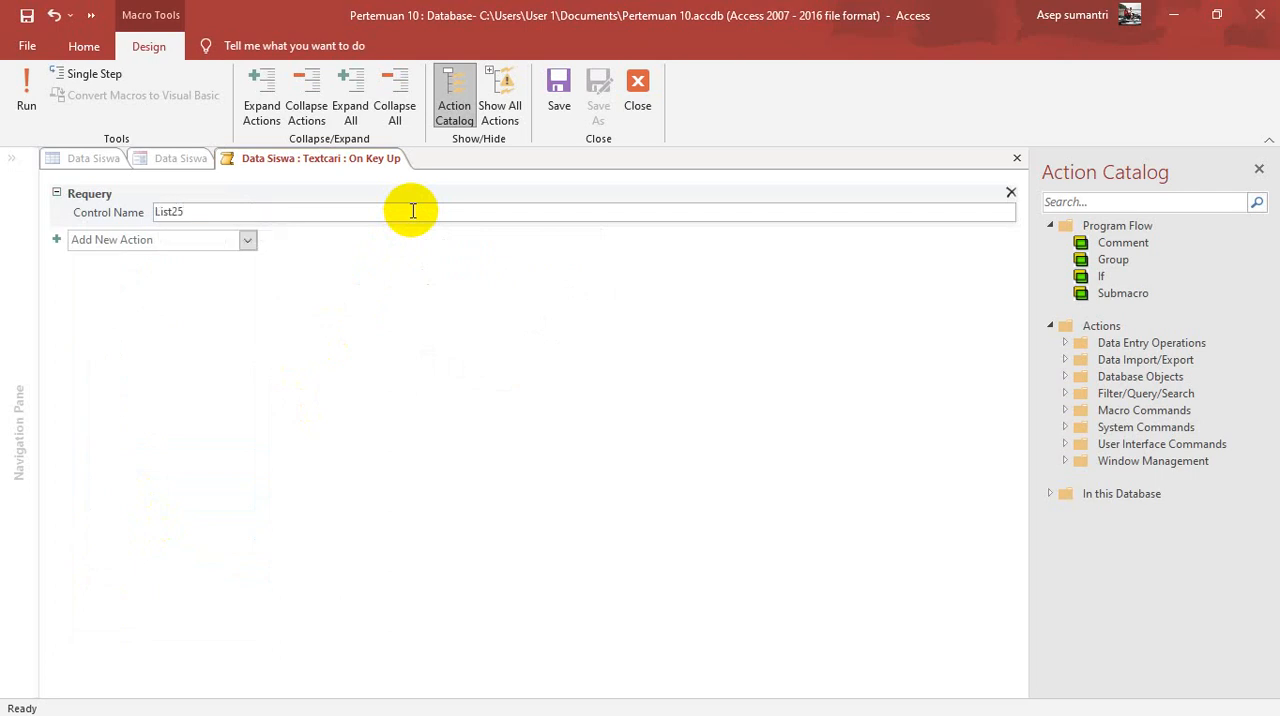
Step: Save the Textcari On Key Up macro and close the Macro Builder
left_click(557, 84)
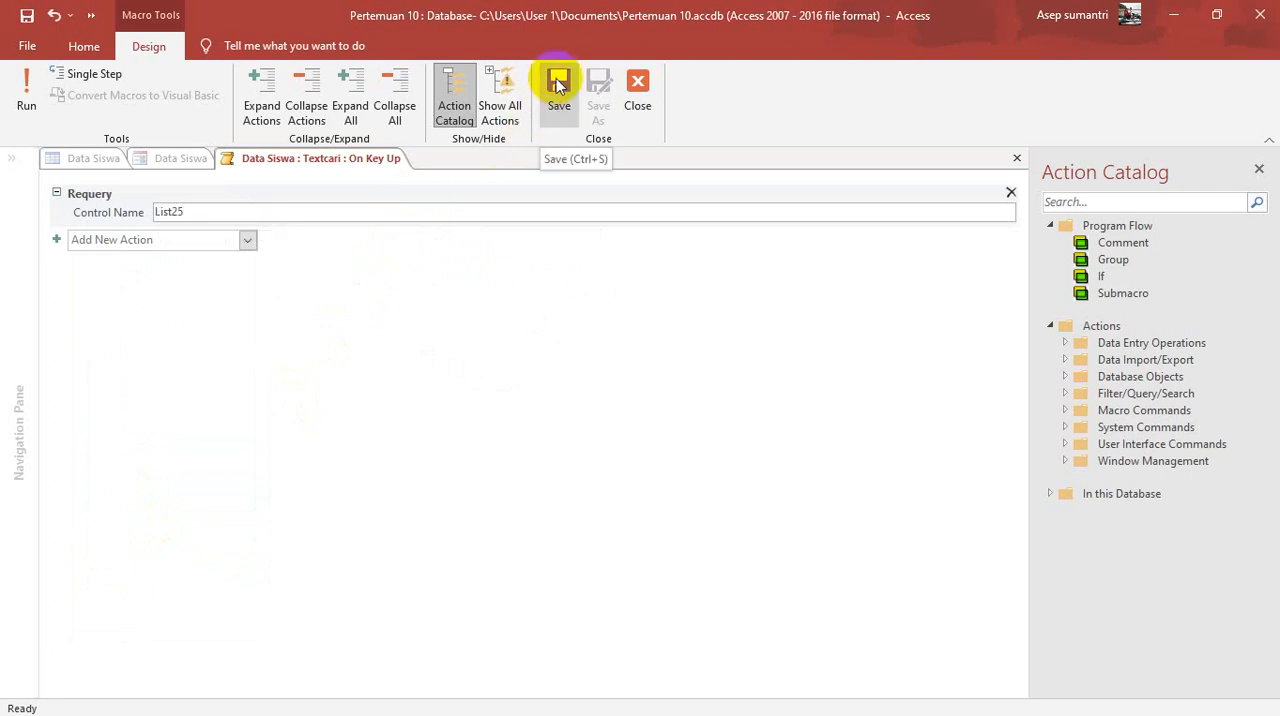
left_click(557, 84)
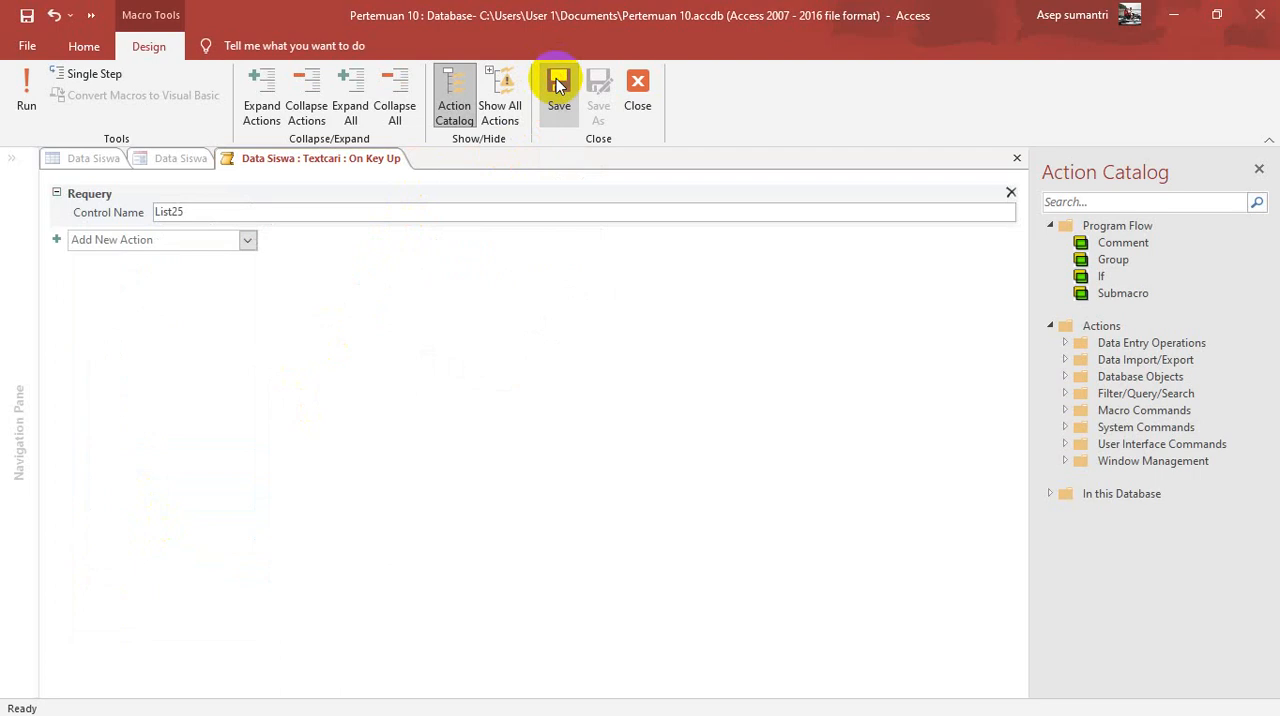
left_click(638, 84)
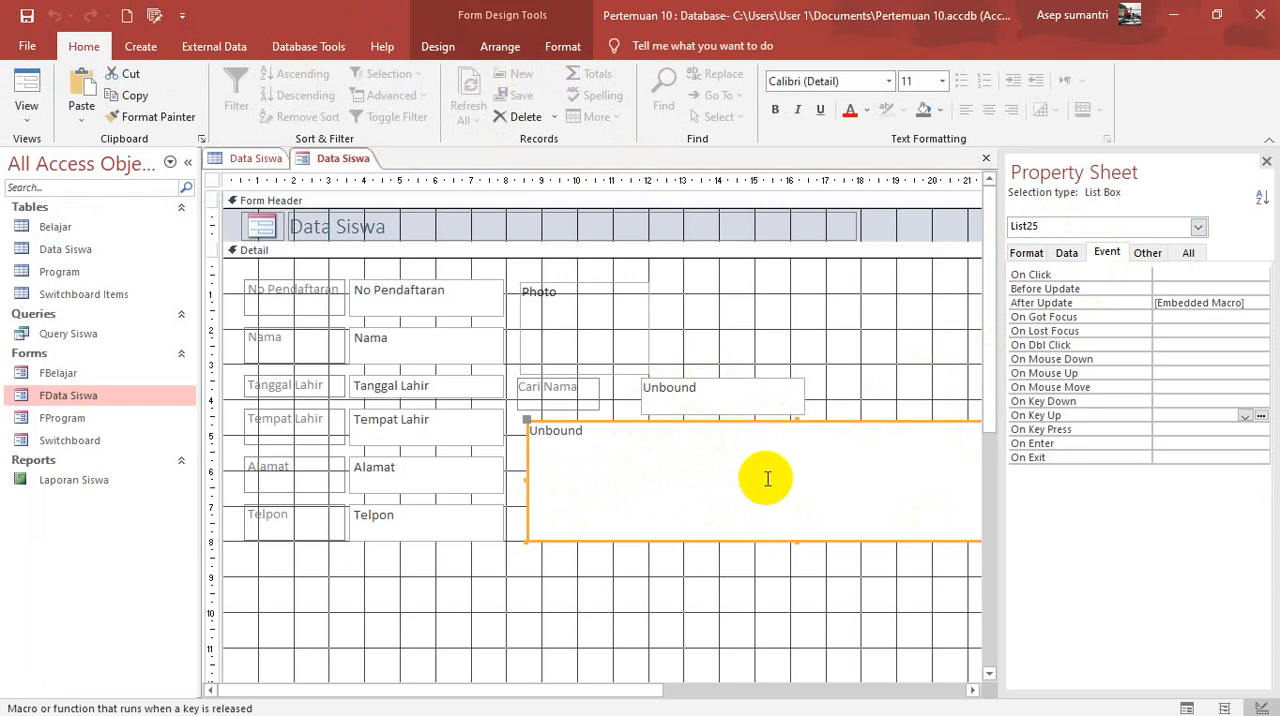
Step: Test the Data Siswa form in Form View by searching Cari Nama for dim and selecting the matching student in the list box
left_click(27, 86)
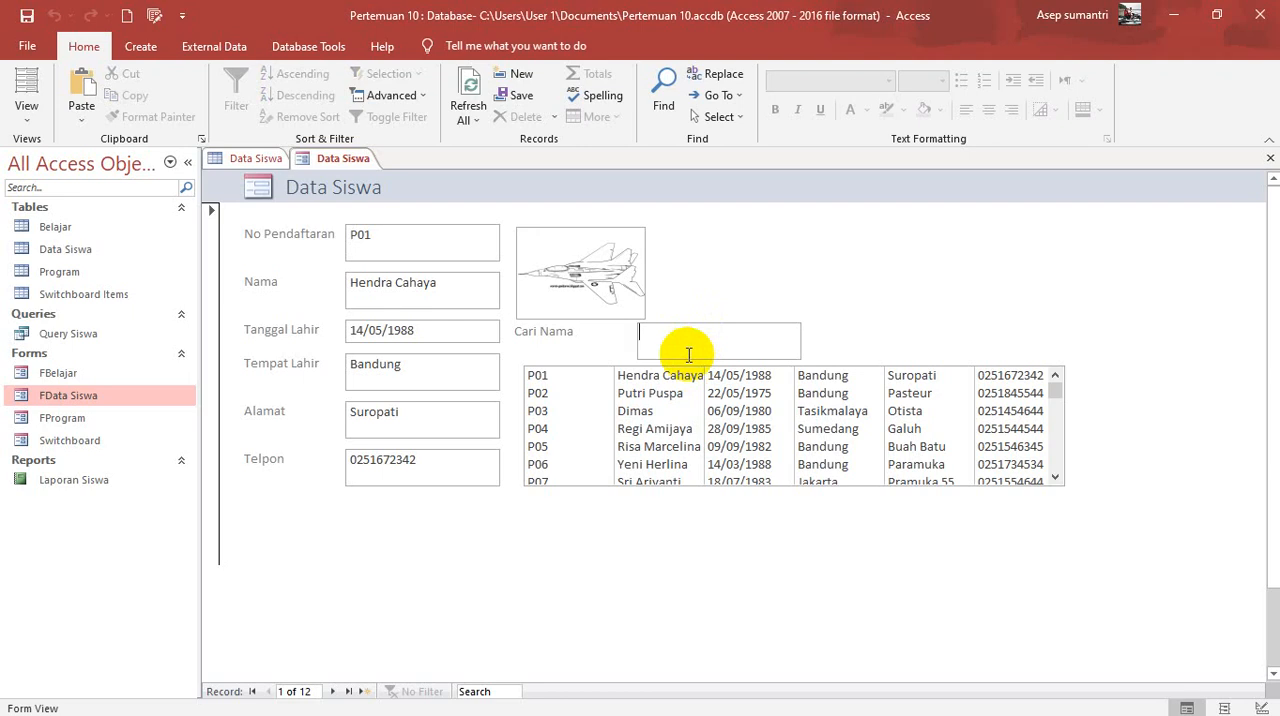
type("d")
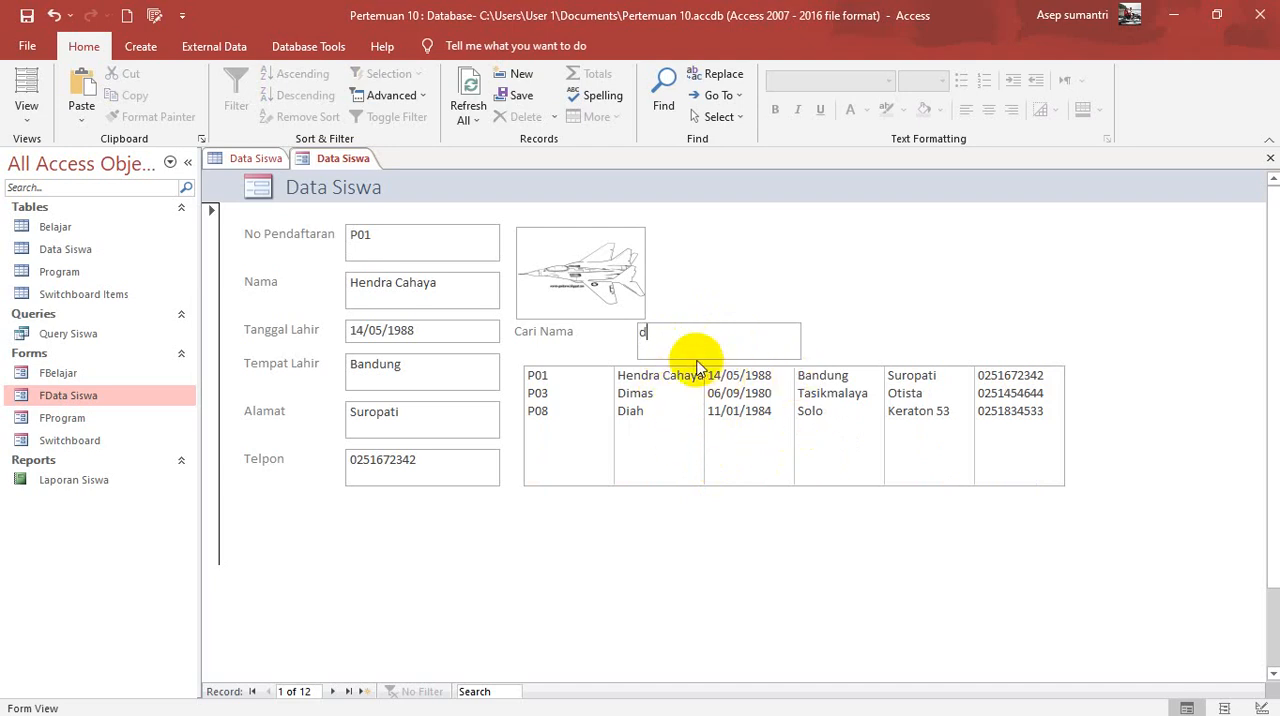
type("i")
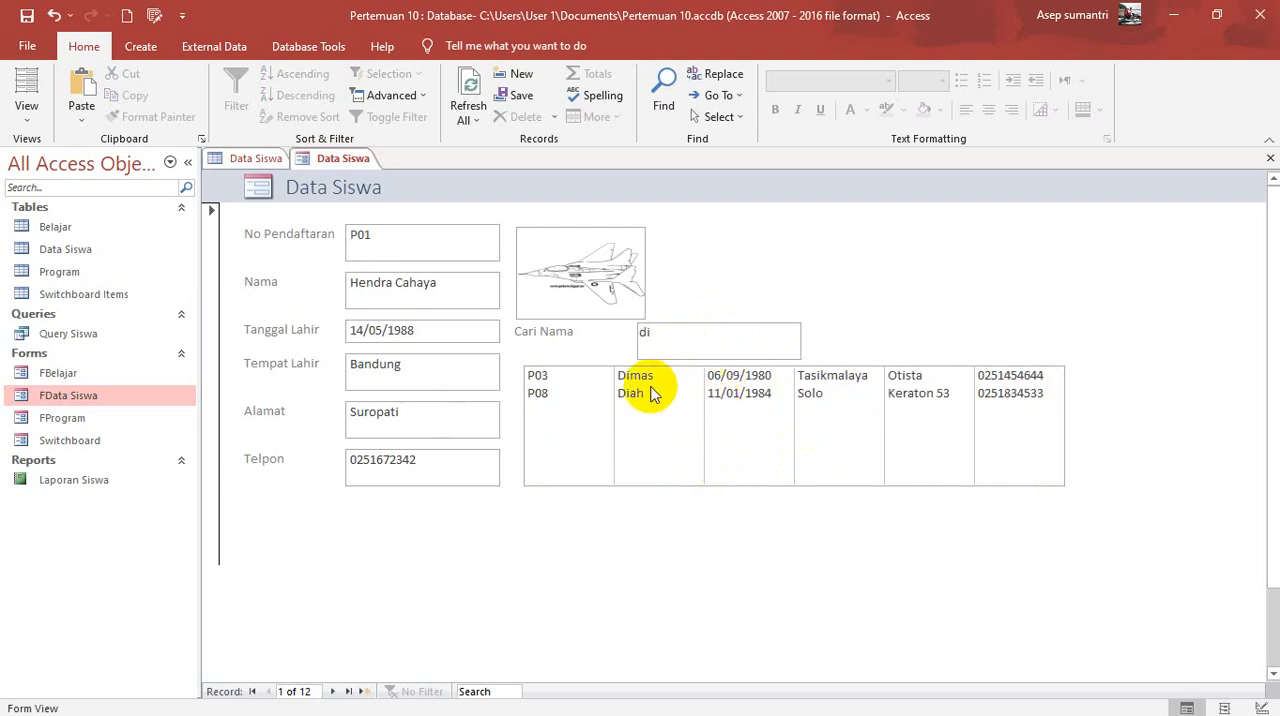
type("m")
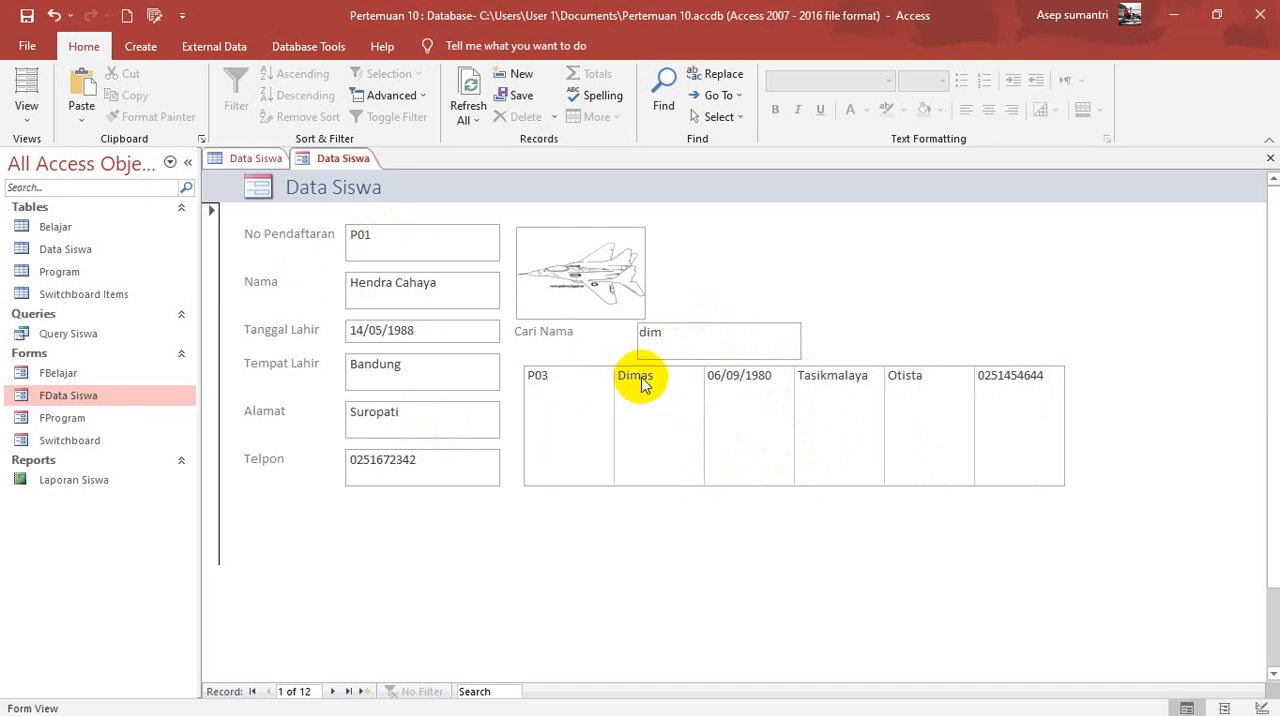
left_click(640, 385)
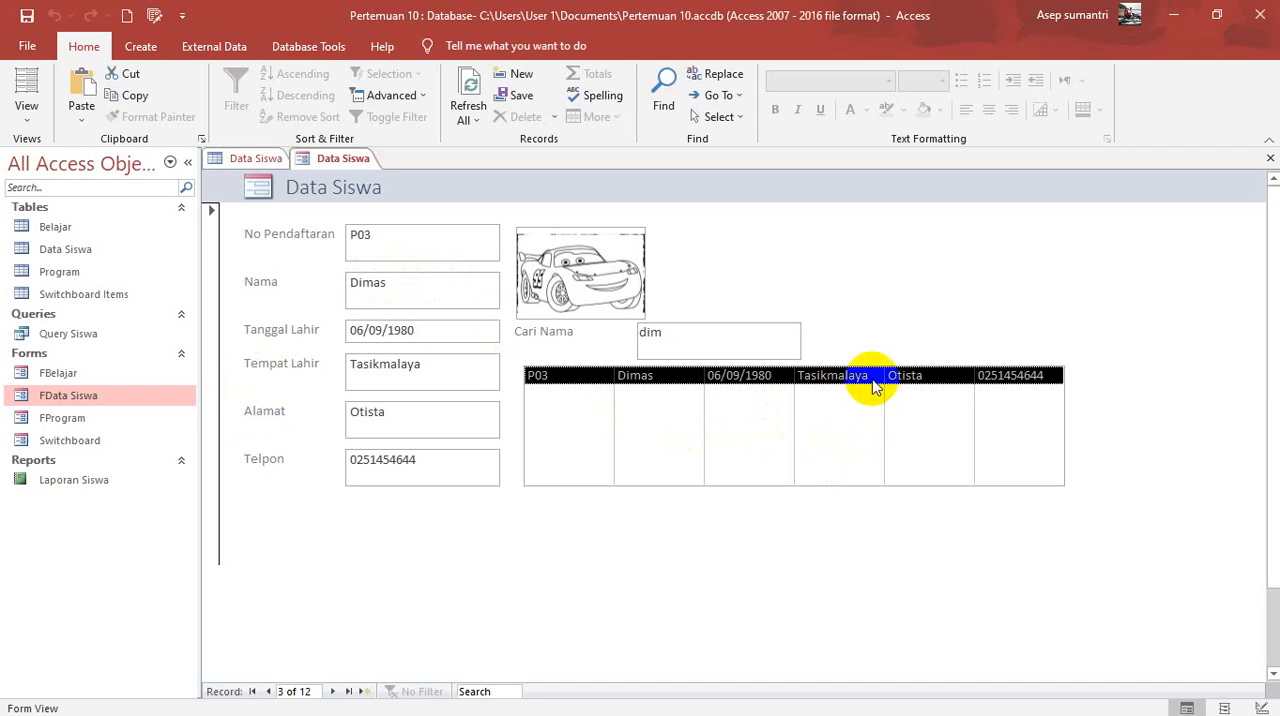
Step: Set the list box's Column Heads property to Yes in Design View and display the form in Form View
left_click(28, 120)
left_click(34, 234)
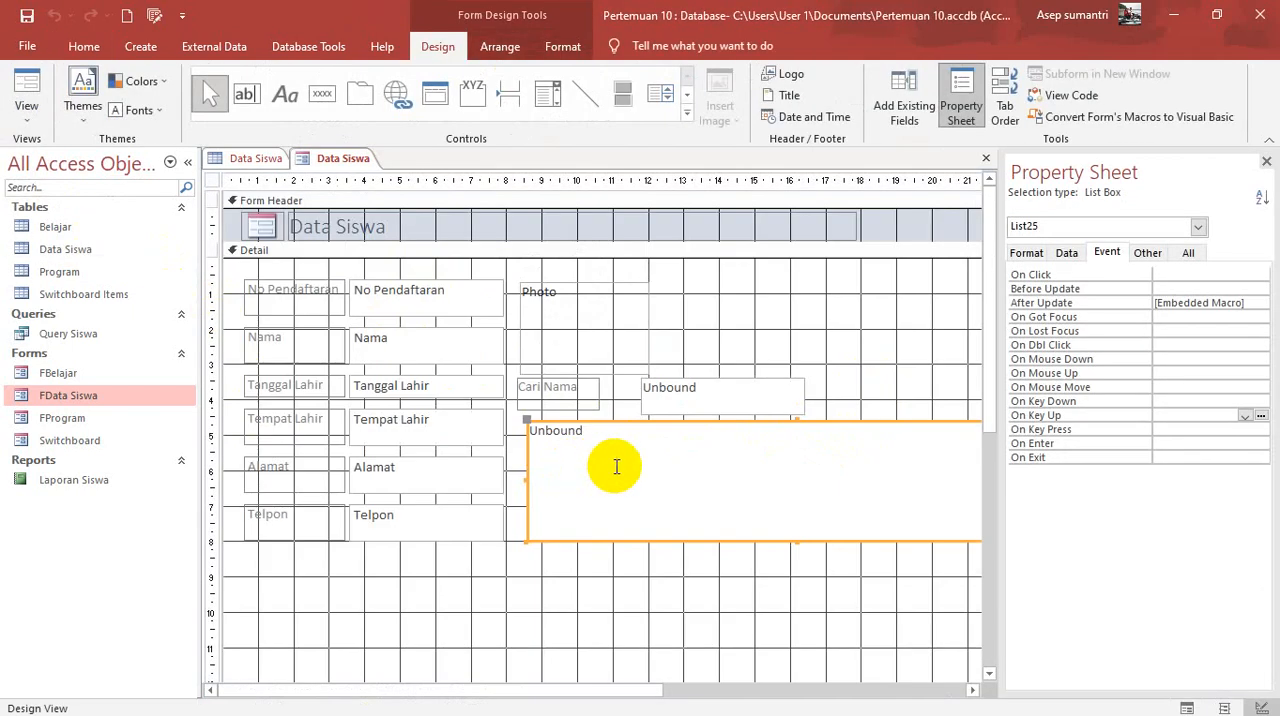
left_click(1026, 252)
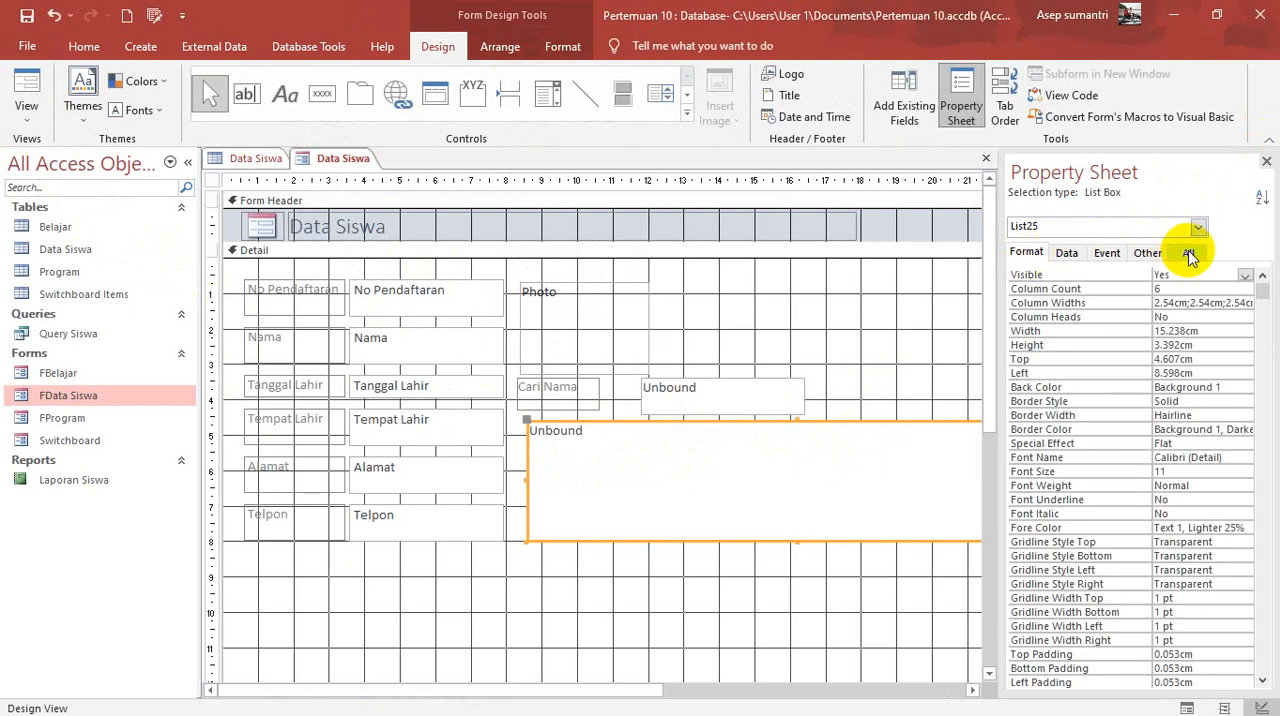
left_click(1193, 316)
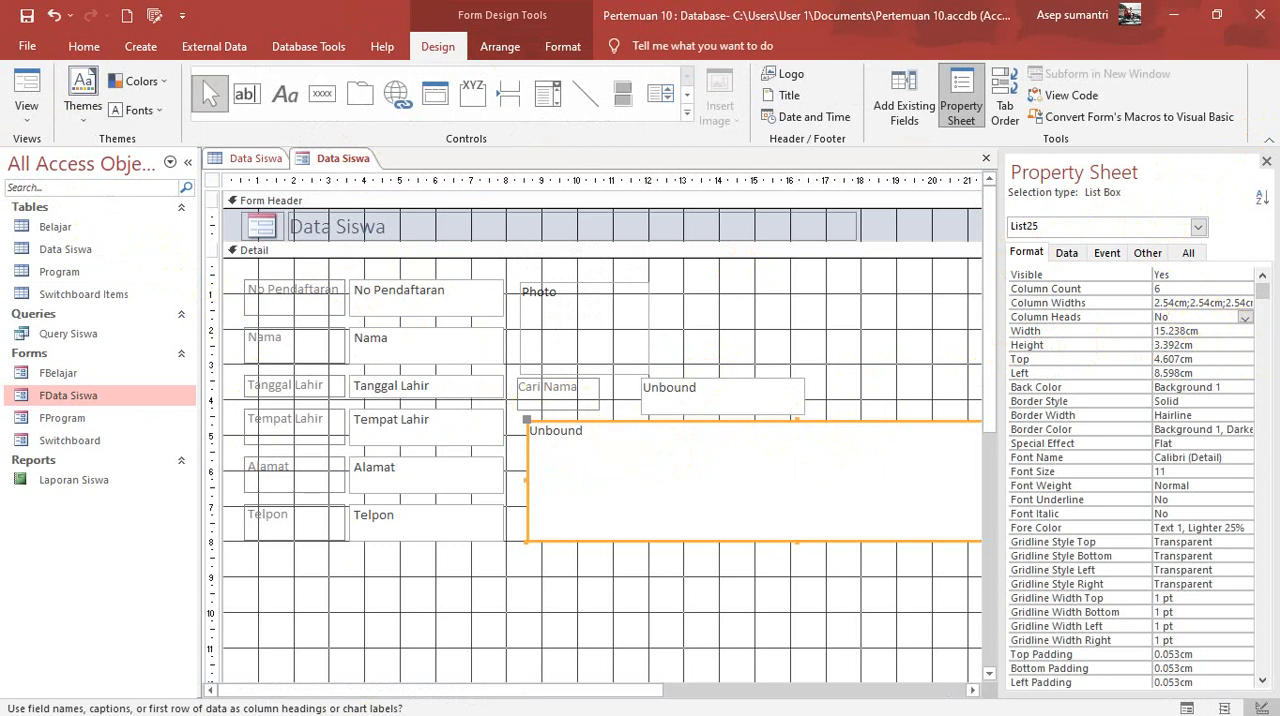
left_click(28, 84)
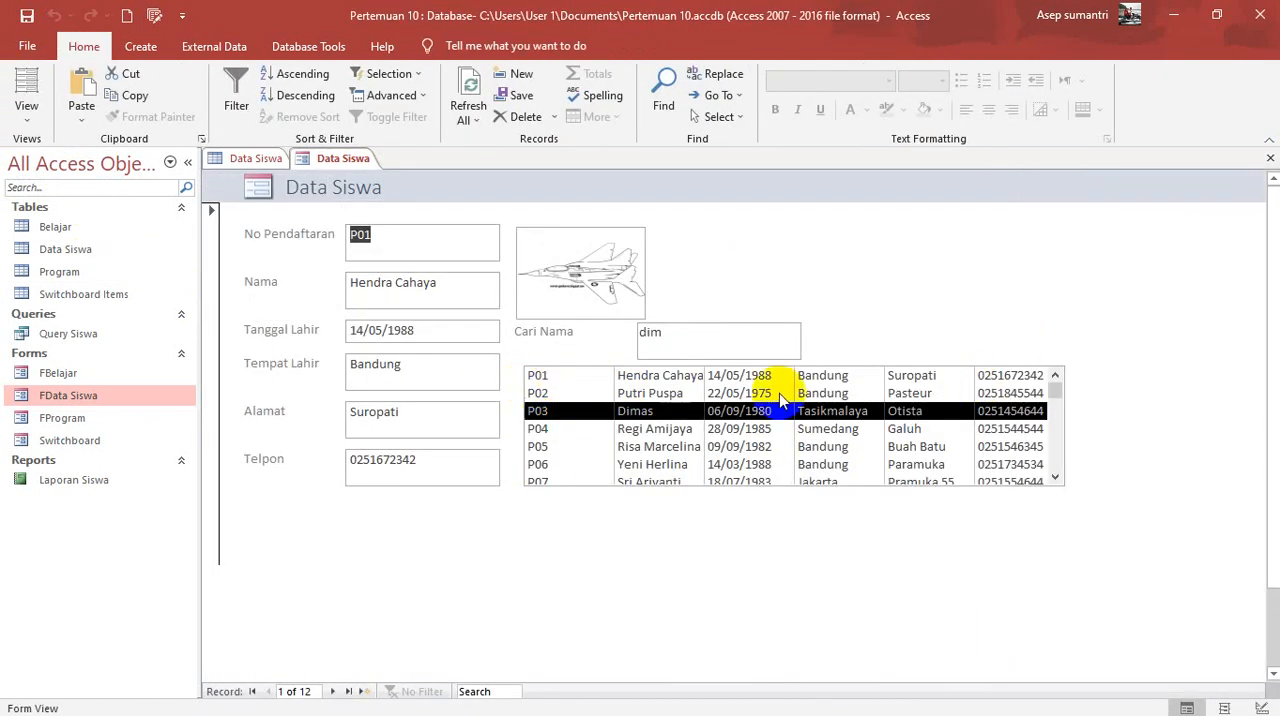
left_click(24, 108)
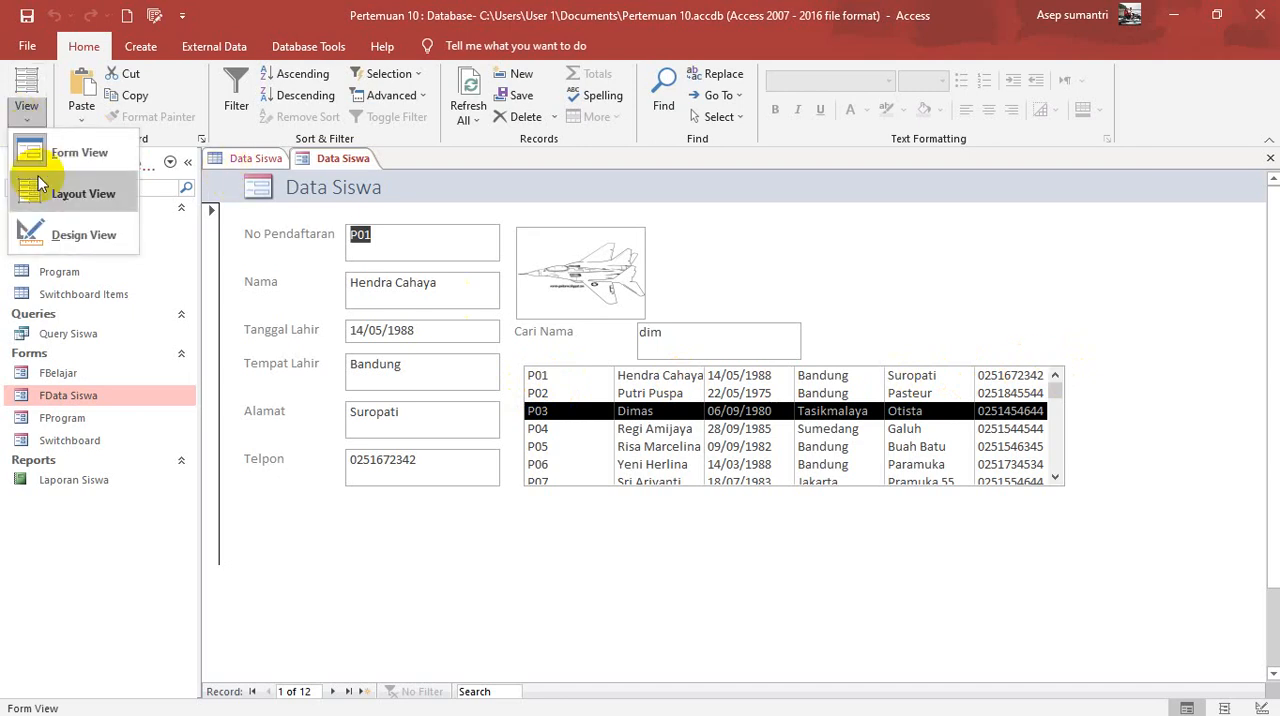
left_click(72, 238)
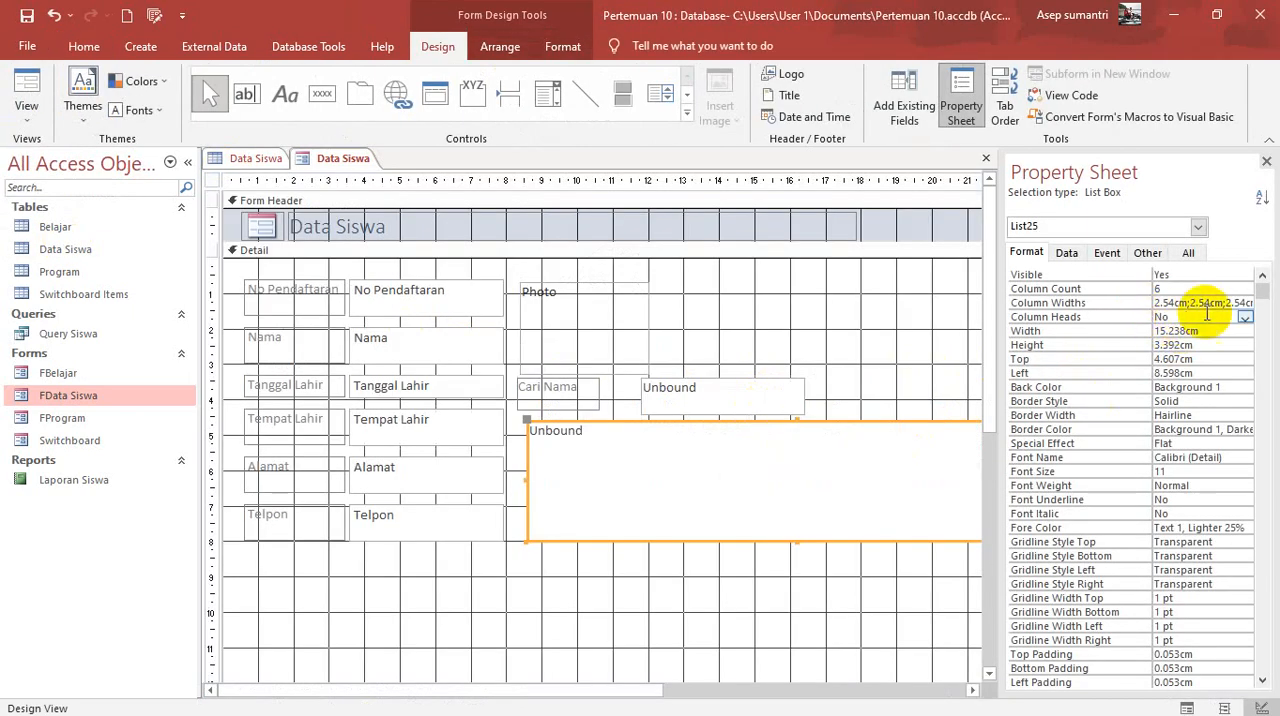
left_click(1245, 316)
left_click(1190, 330)
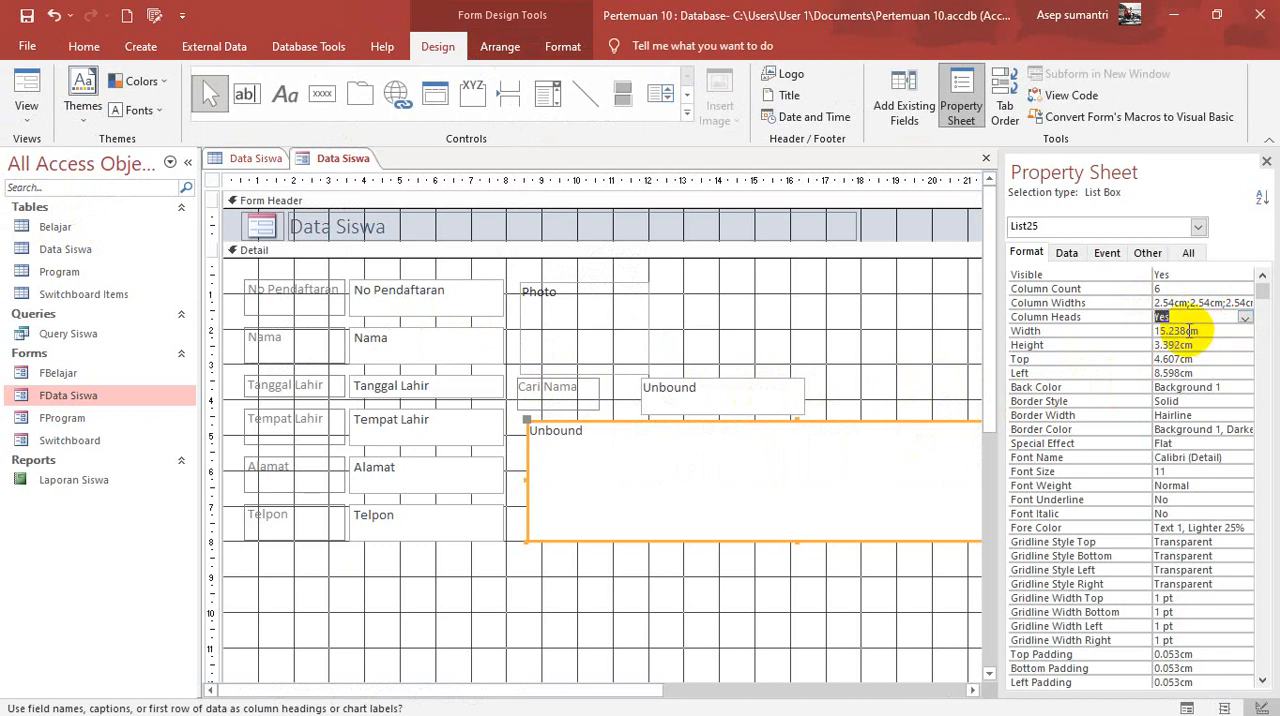
left_click(25, 83)
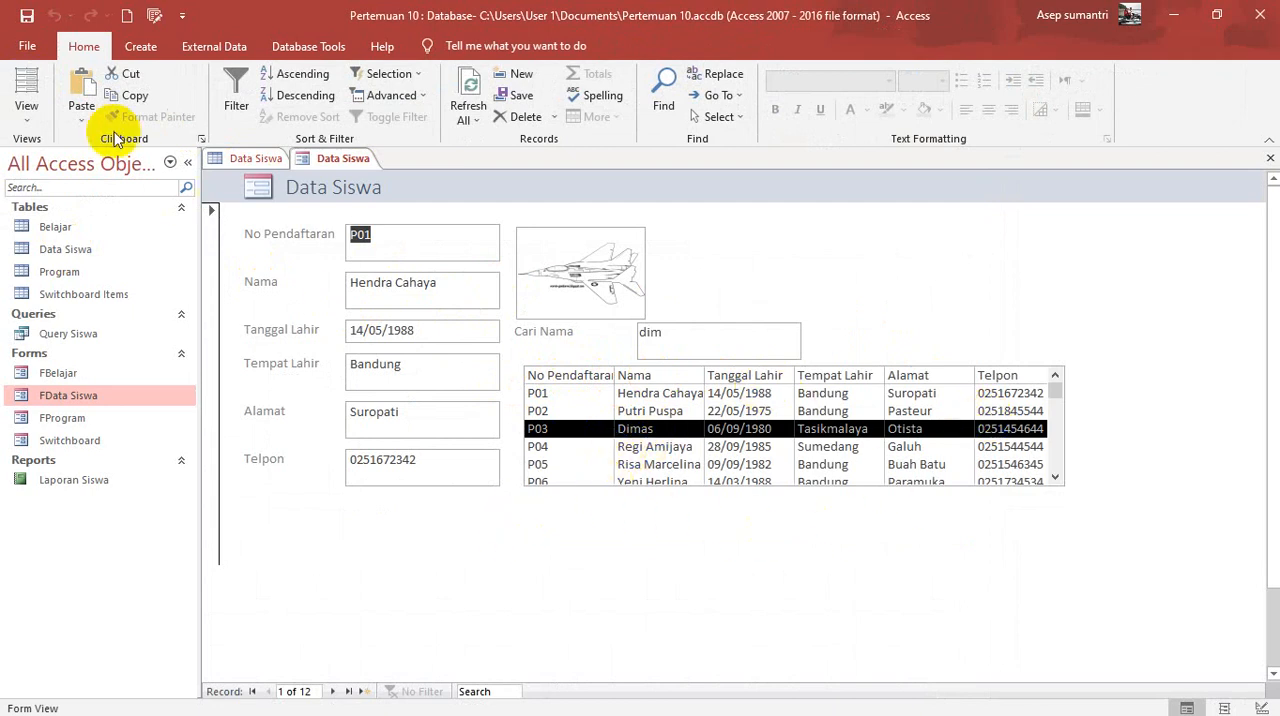
Step: Set the list box's first two column widths to 3.54cm and 3cm in Design View, and return to Form View
left_click(30, 120)
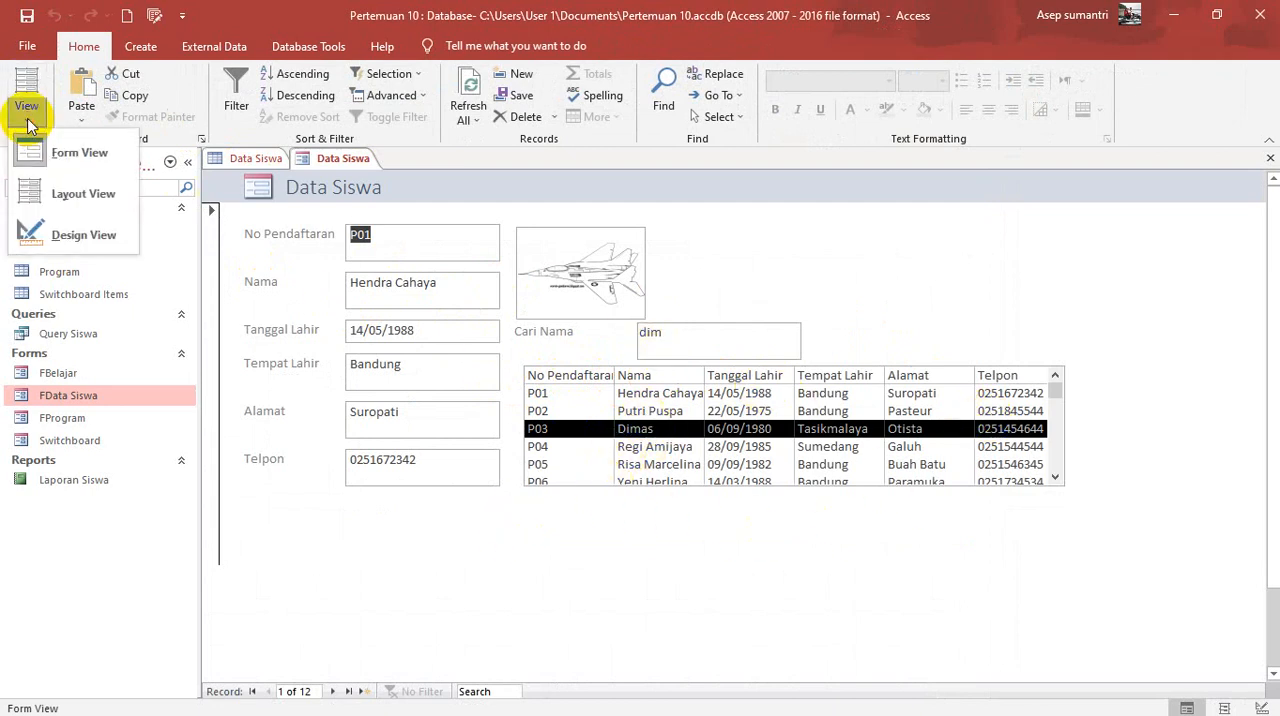
left_click(80, 235)
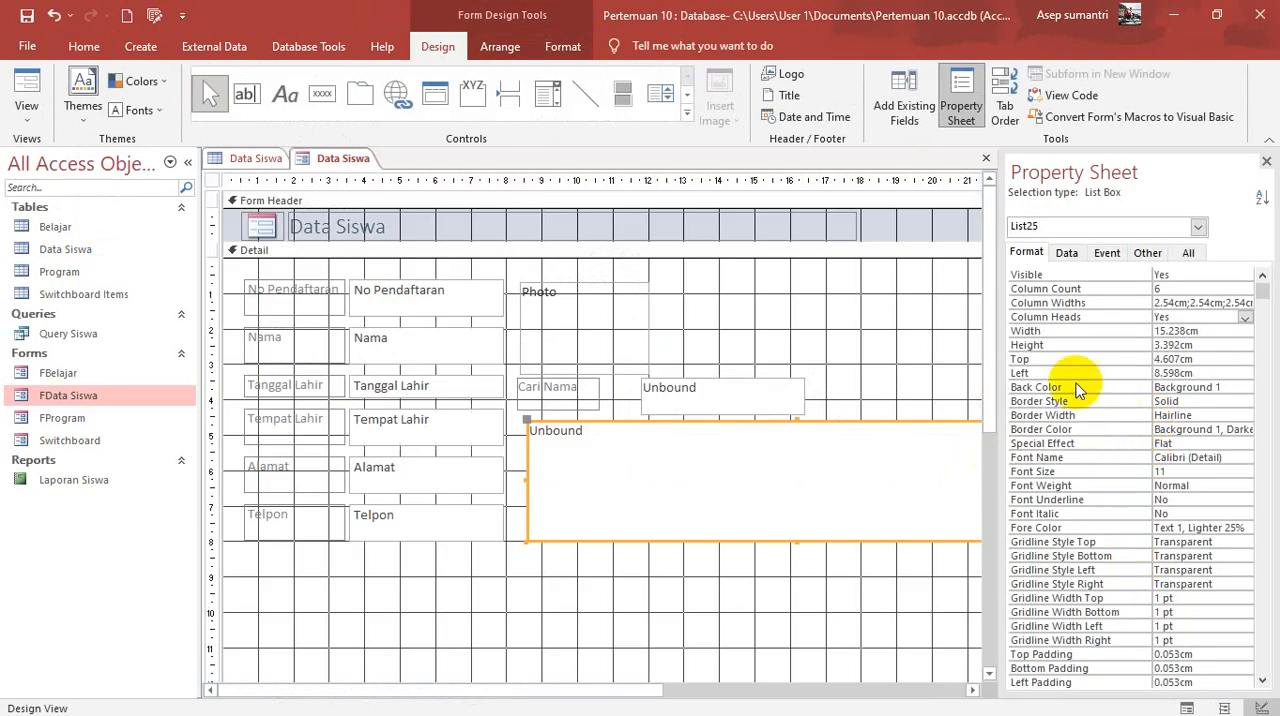
left_click(1163, 316)
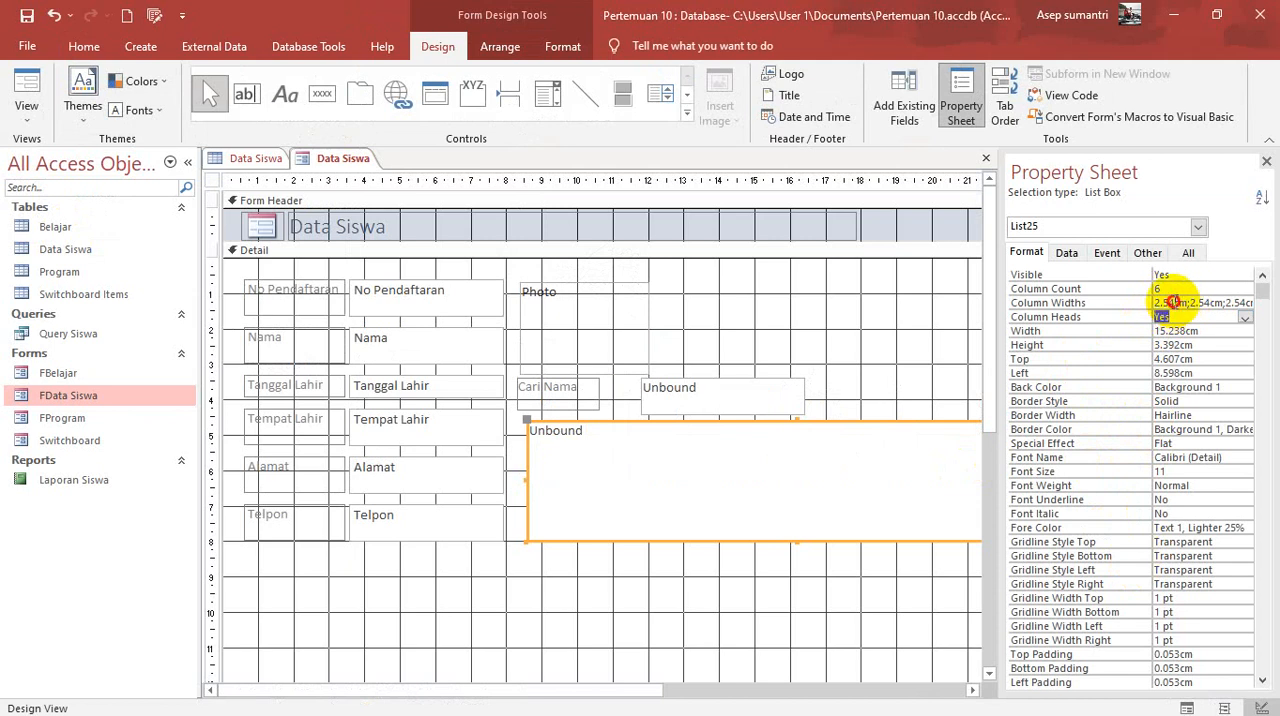
left_click(1131, 308)
left_click(1210, 301)
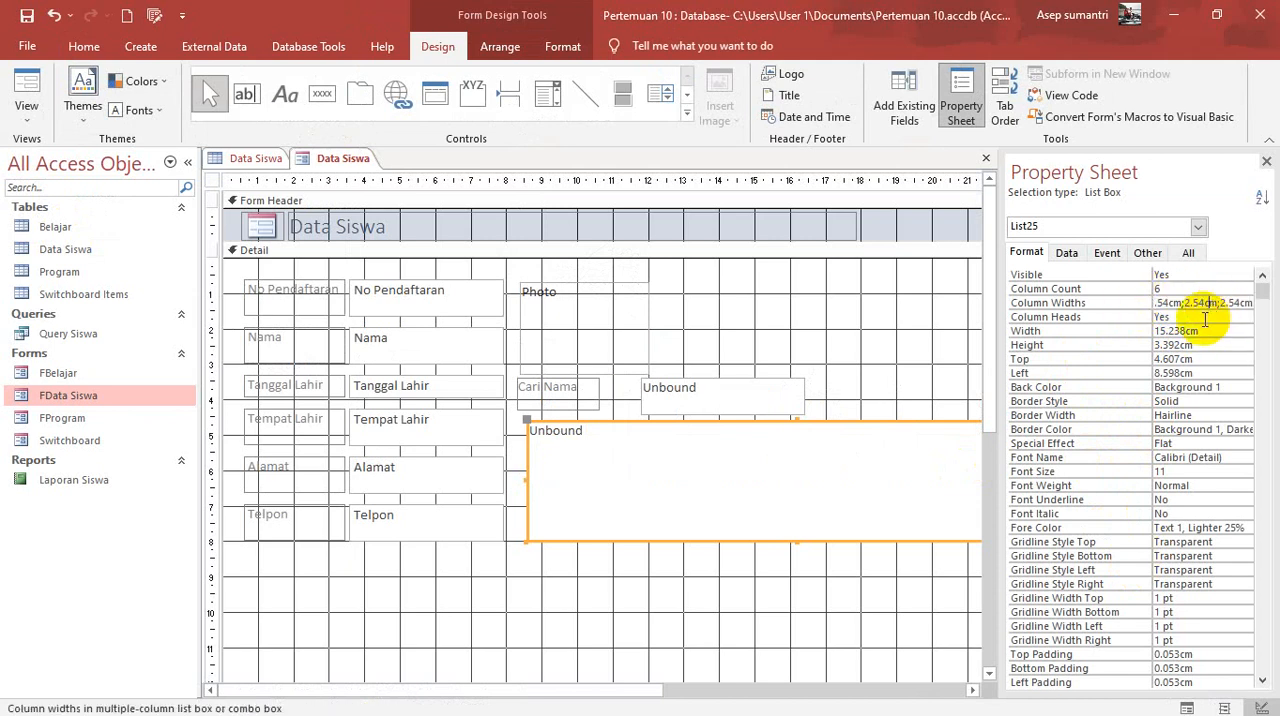
key("Left")
key("Left")
key("Left")
key("Left")
key("Left")
key("Left")
key("Left")
key("Left")
key("Left")
key("Left")
key("Left")
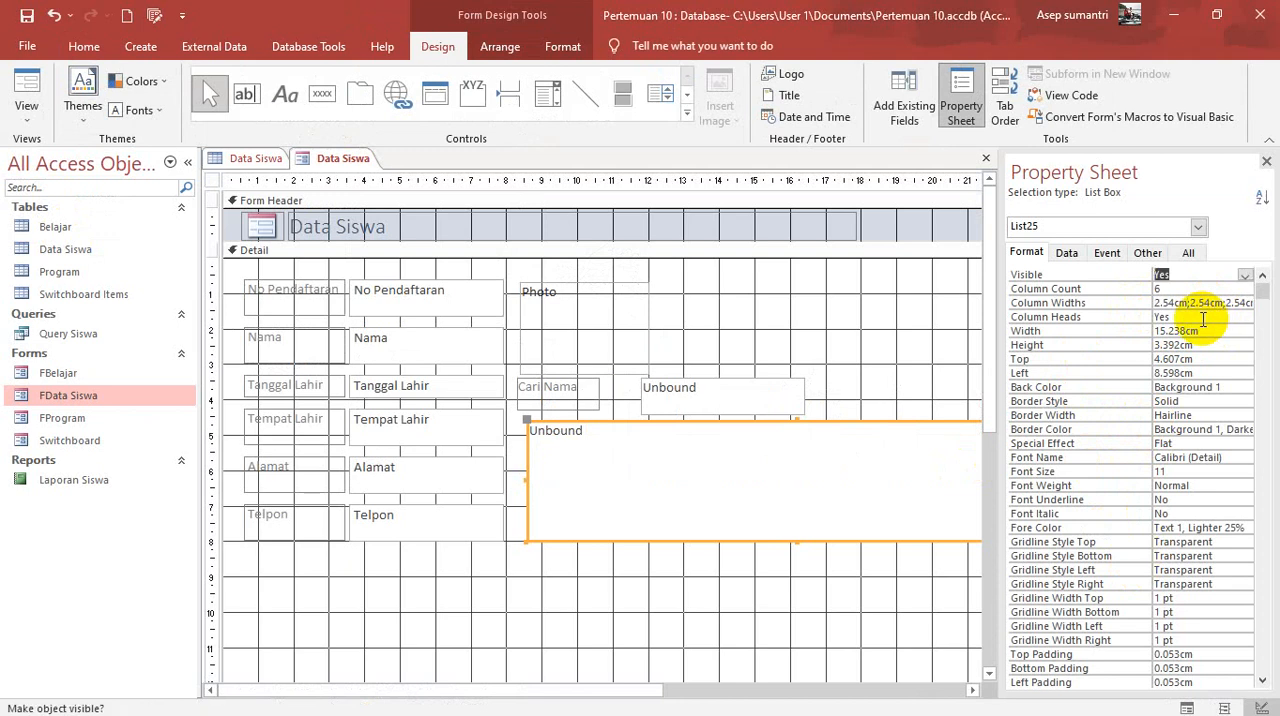
left_click(1161, 302)
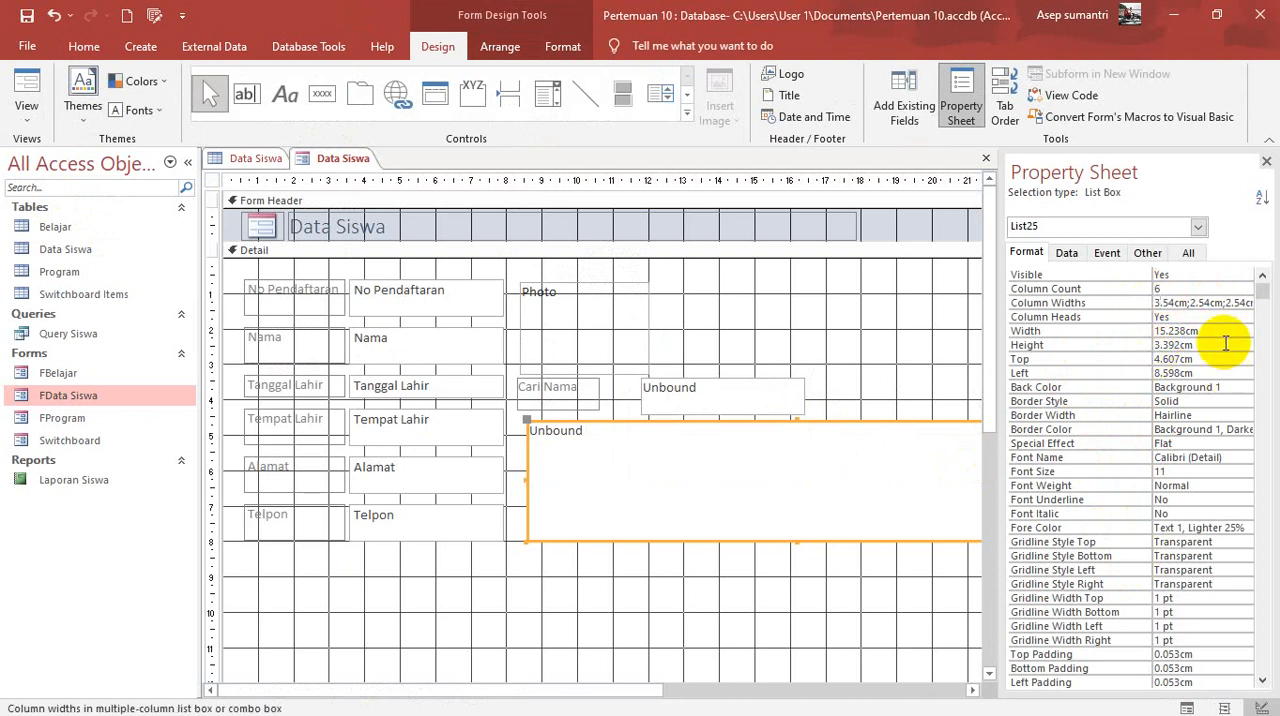
left_click_drag(1190, 302, 1217, 322)
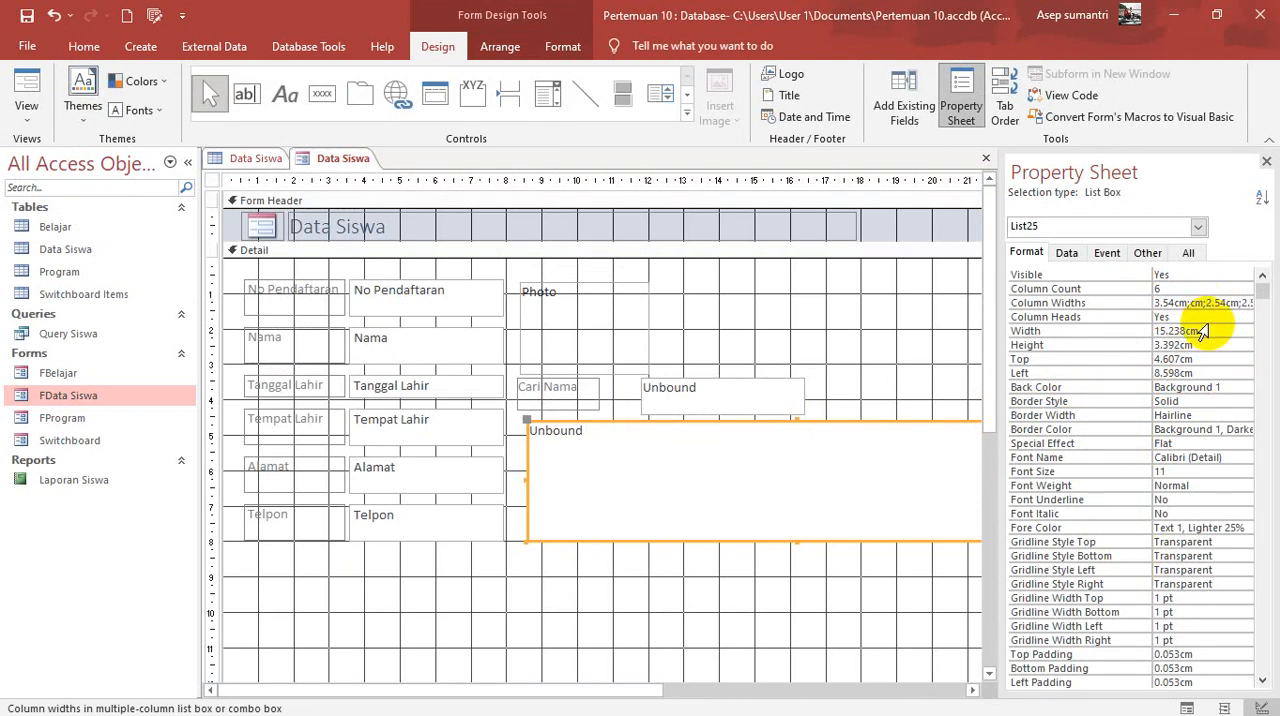
left_click(22, 88)
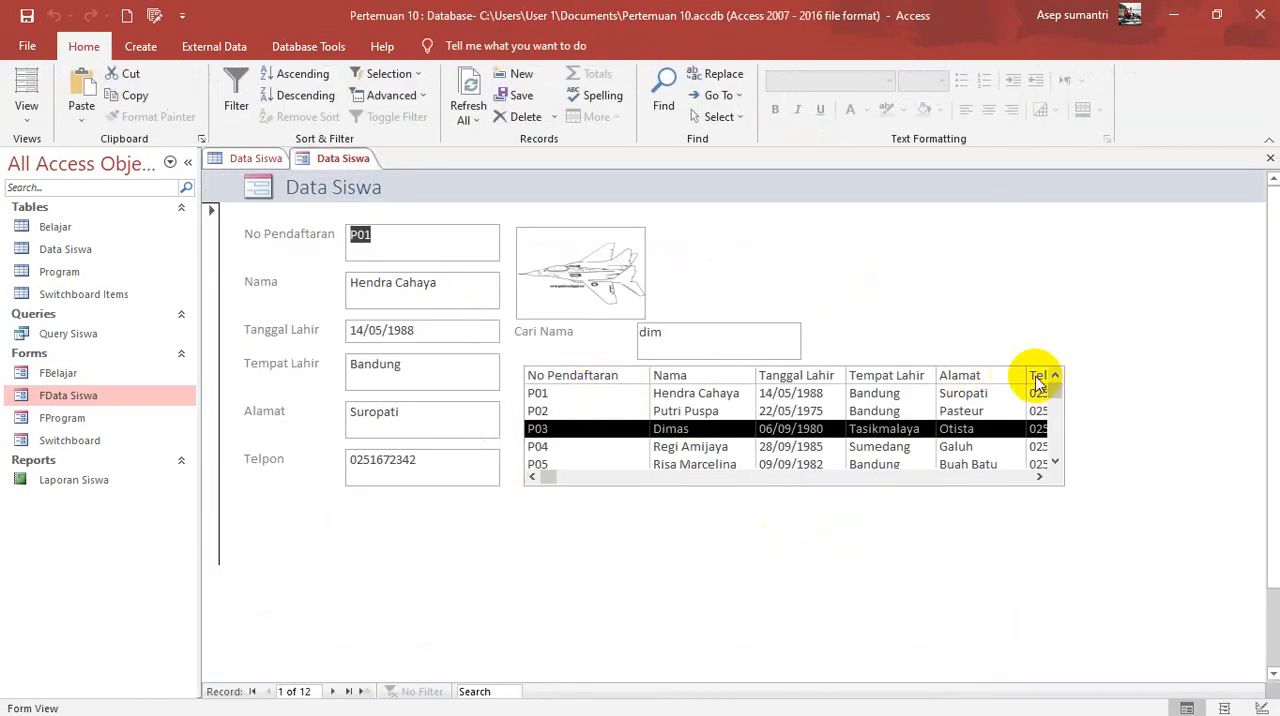
Step: Clear the Cari Nama search box and examine the list box's columns through to Telpon and back
double_click(688, 340)
key("BackSpace")
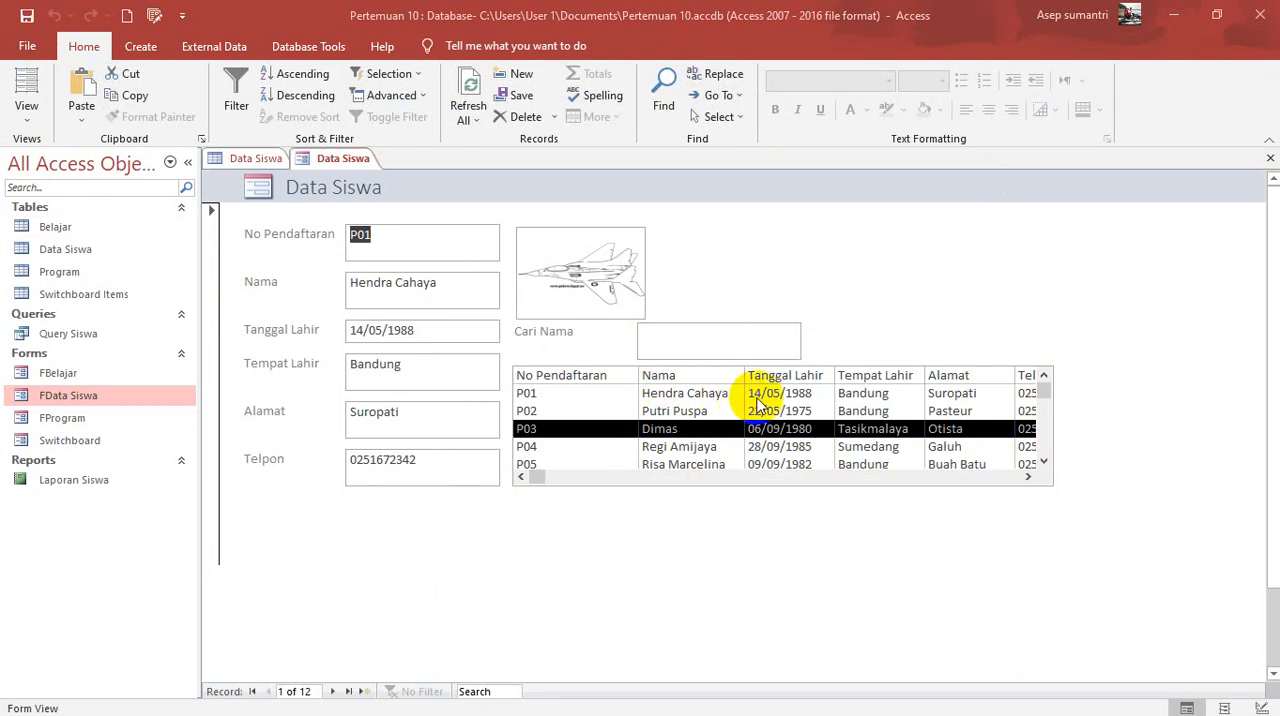
left_click(1028, 477)
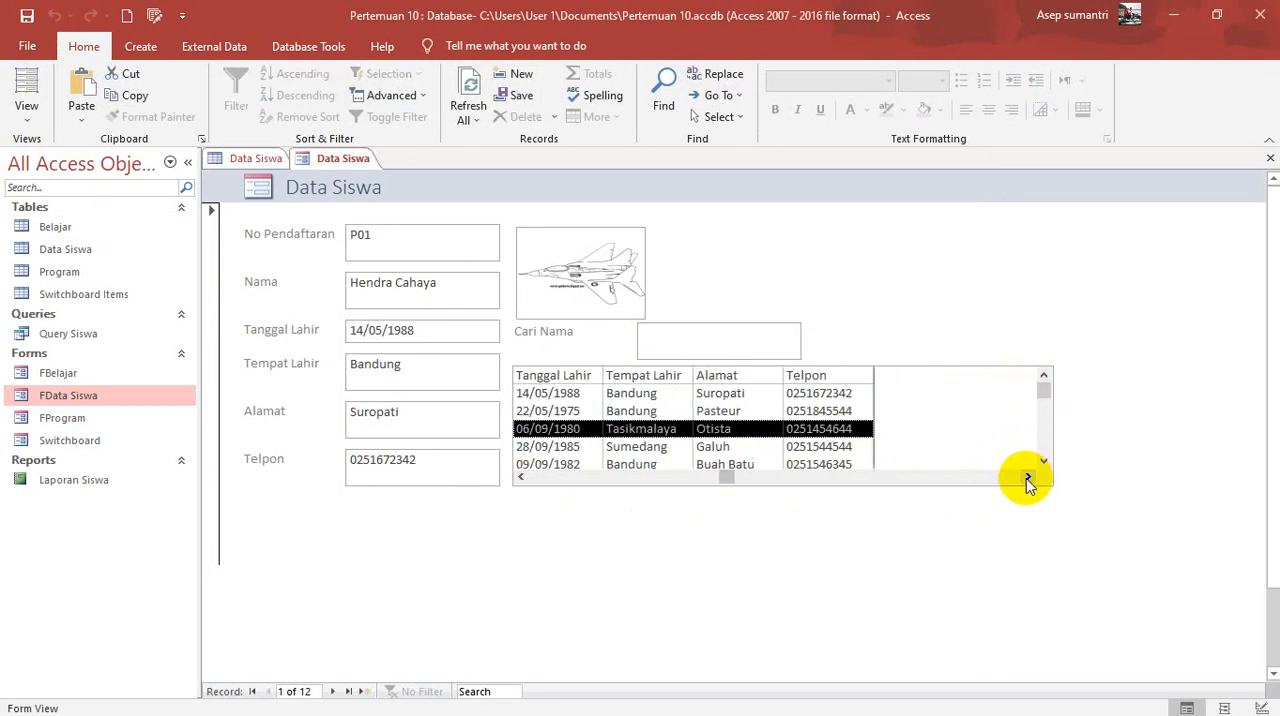
left_click(522, 477)
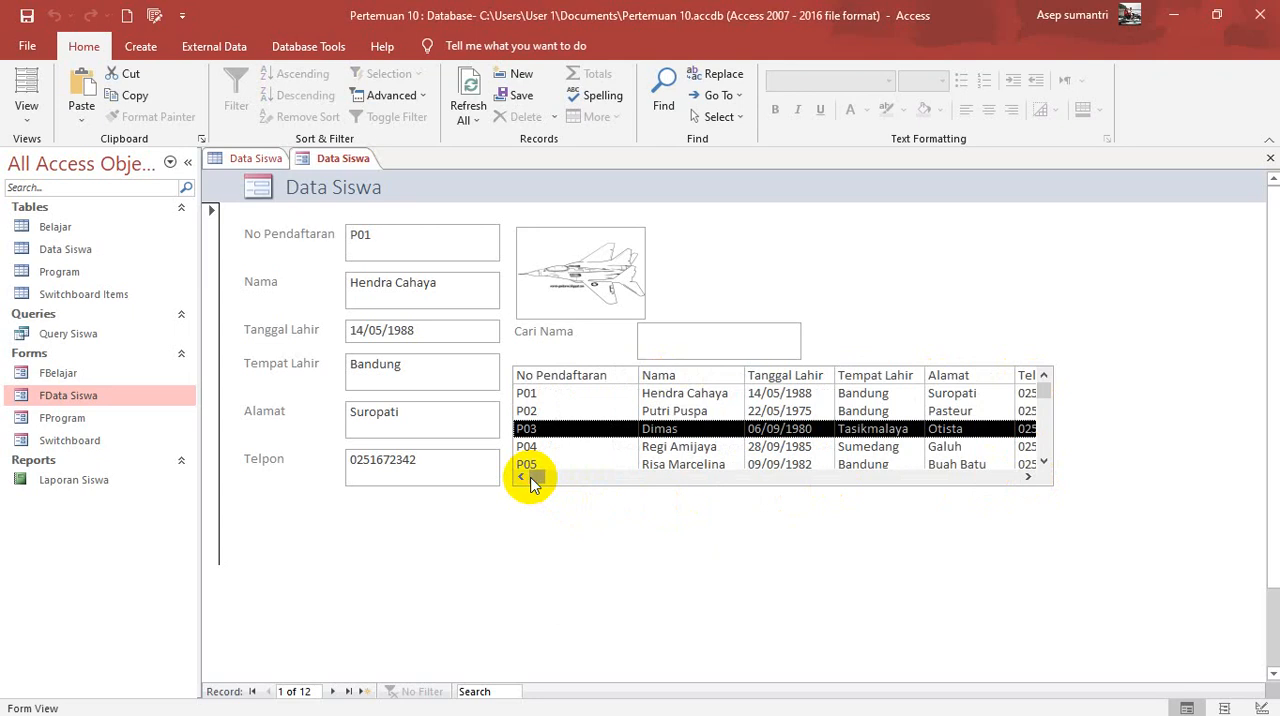
Step: Return to Design View and set the list box's first two column widths to 3.222cm and 3,2cm
left_click(26, 112)
left_click(40, 237)
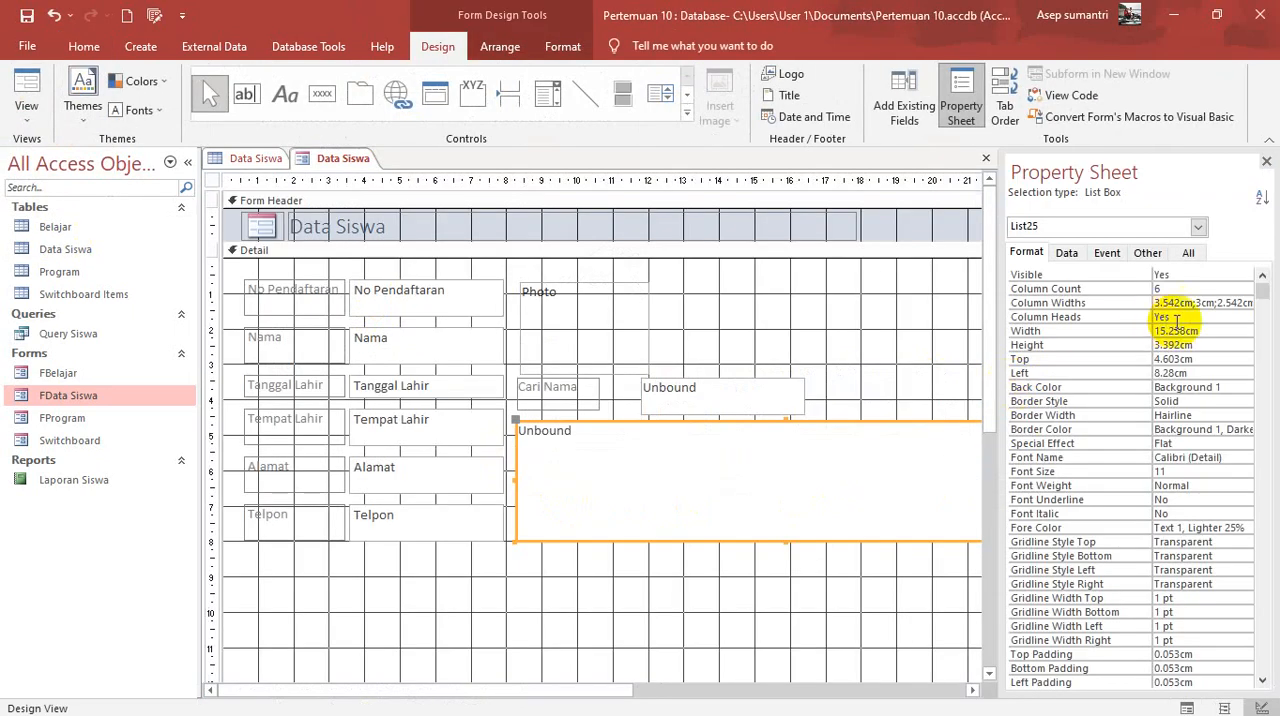
left_click(1177, 303)
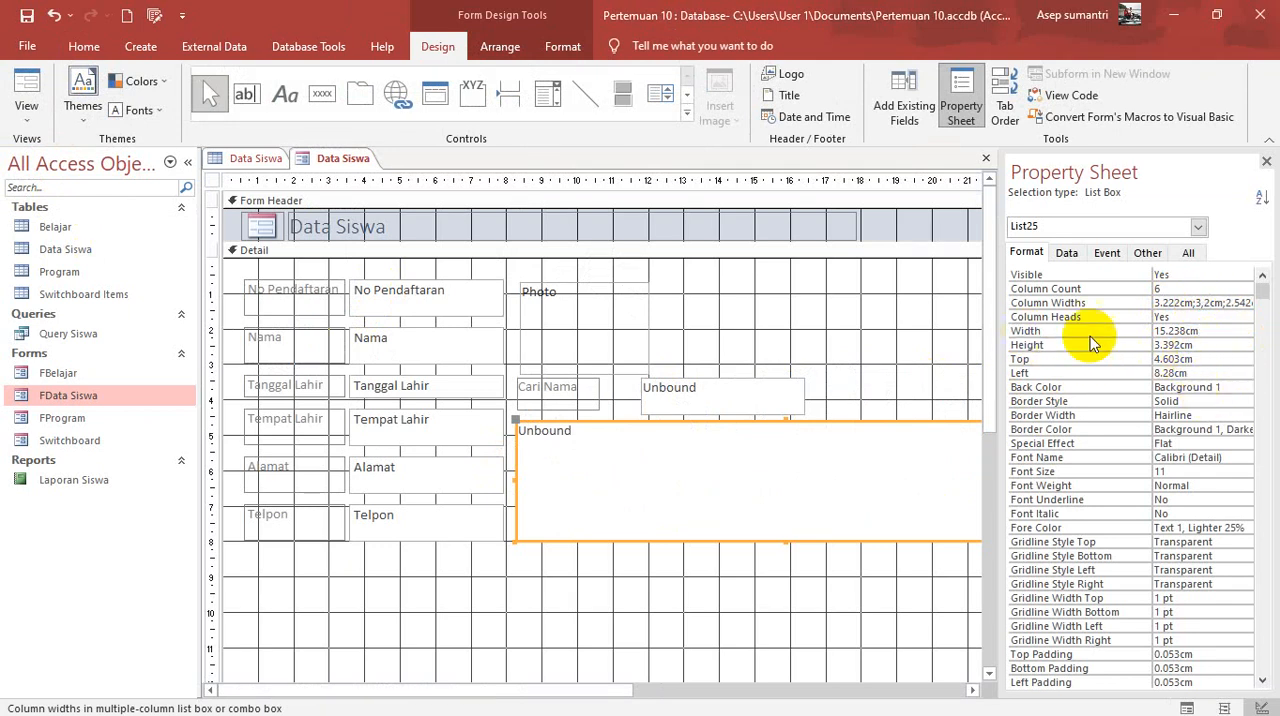
Step: Undo the comma-decimal edit of the list box's column widths, restoring 3.2cm and 3cm for the first two columns
left_click(1165, 334)
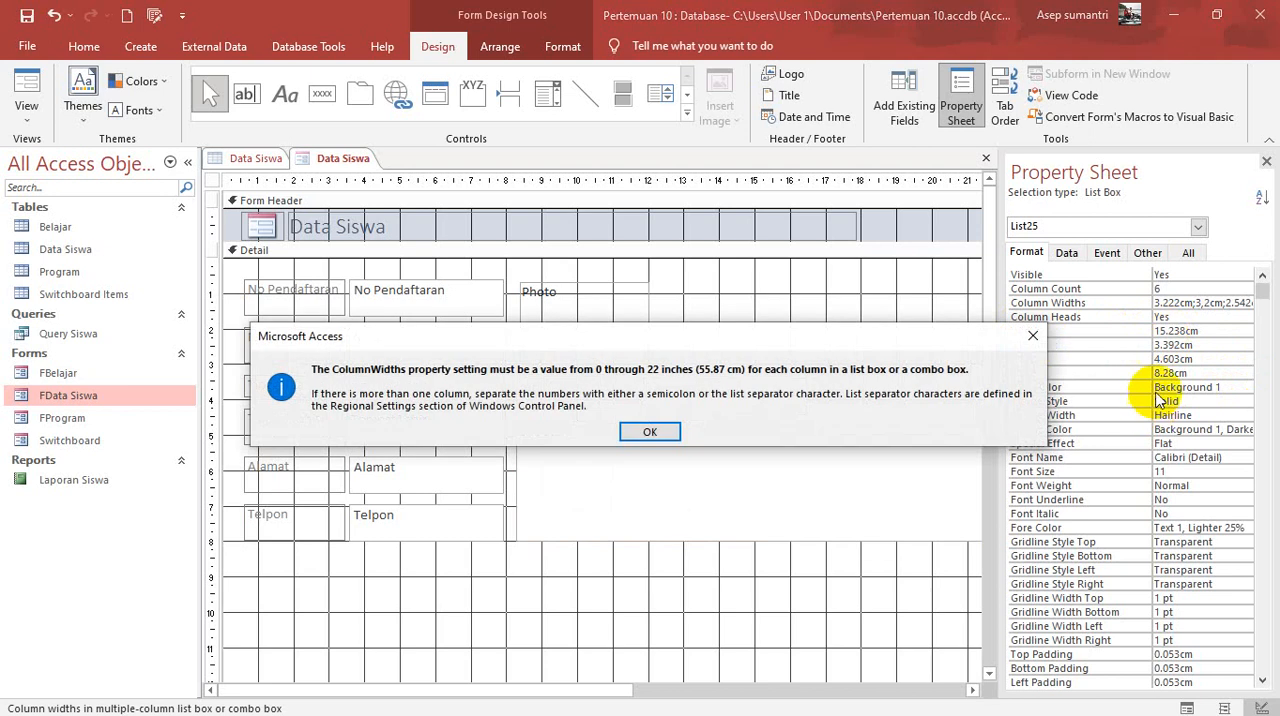
left_click(648, 433)
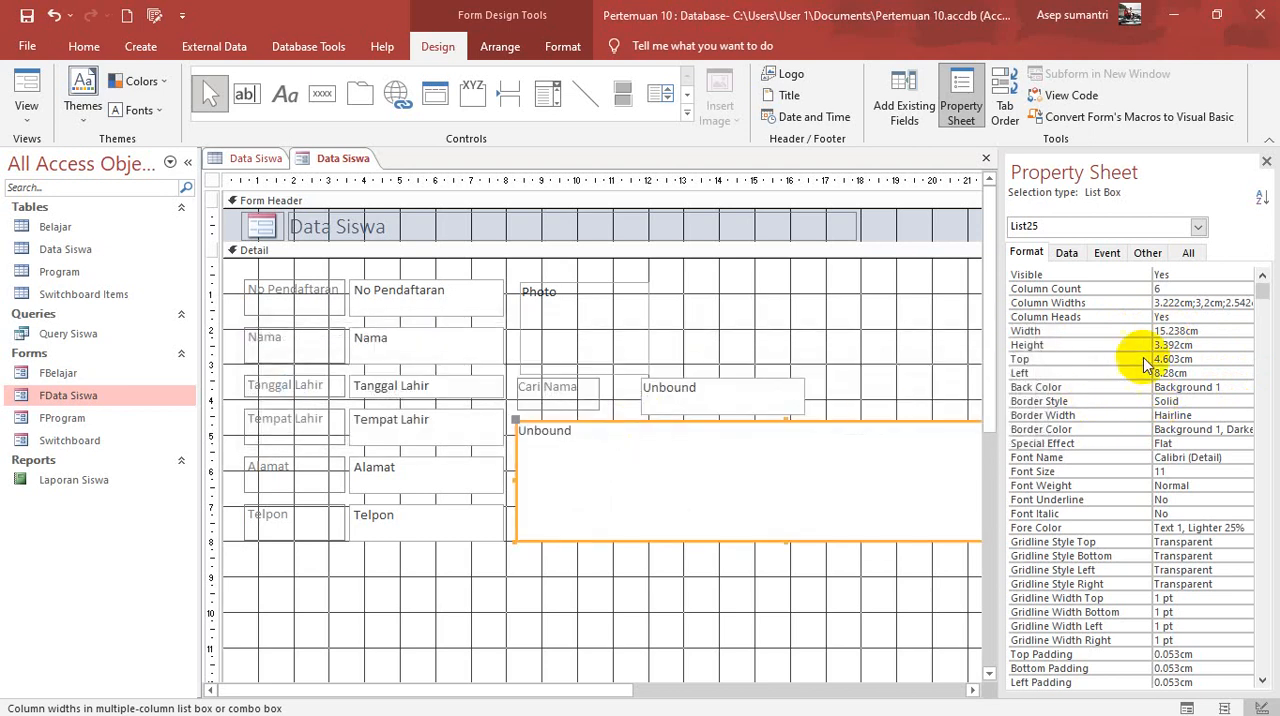
left_click(1165, 334)
left_click(650, 432)
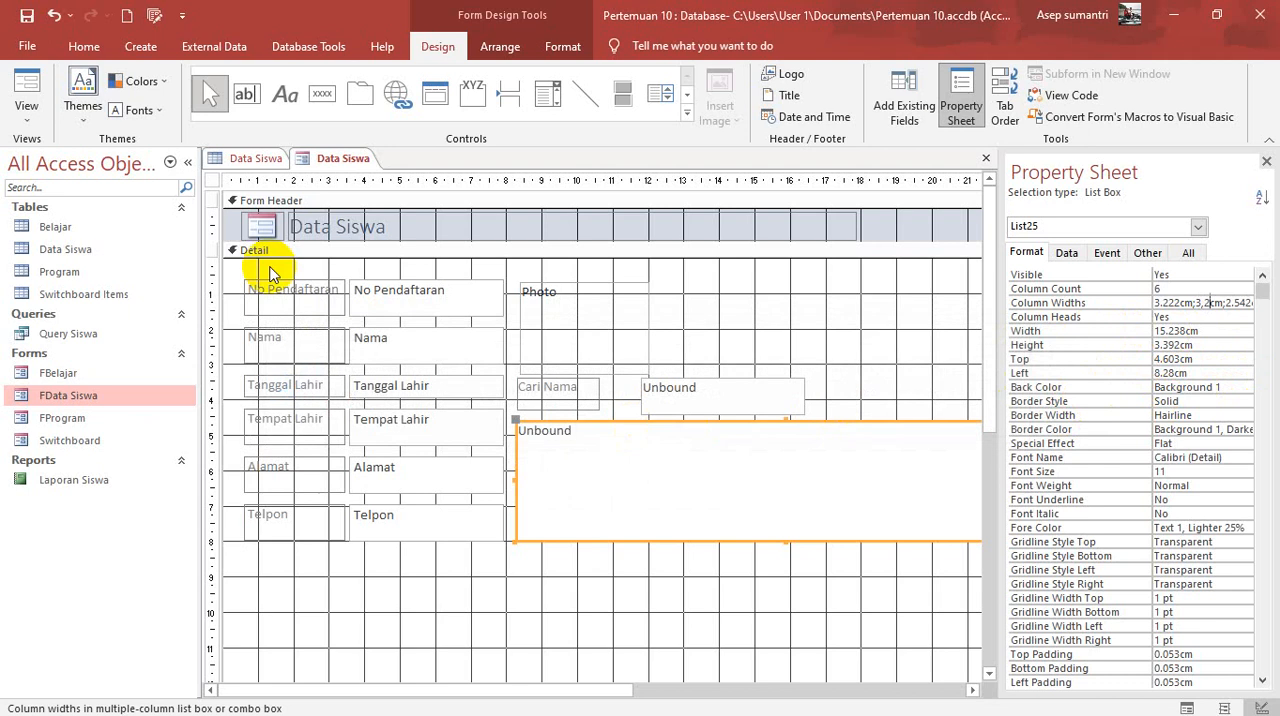
left_click(57, 17)
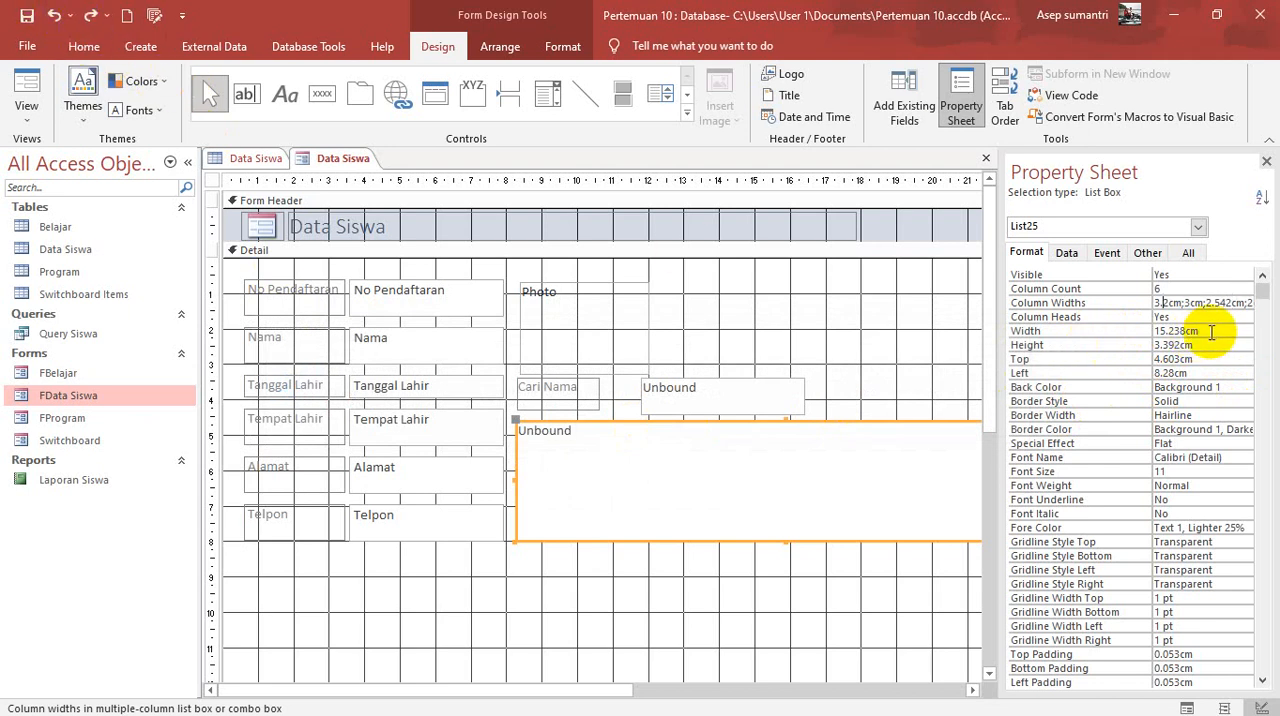
Step: Set the list box's width to 17.238cm and check its columns and rows in Form View
left_click(1163, 330)
type("7")
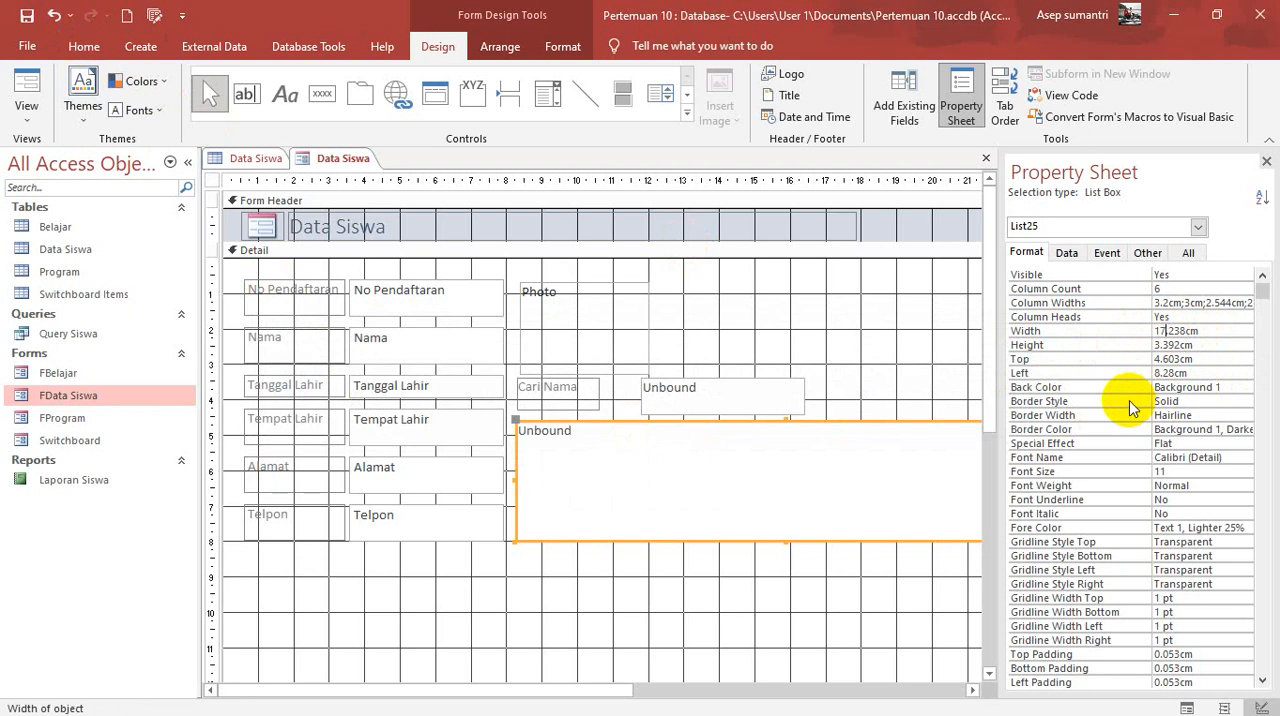
left_click(26, 85)
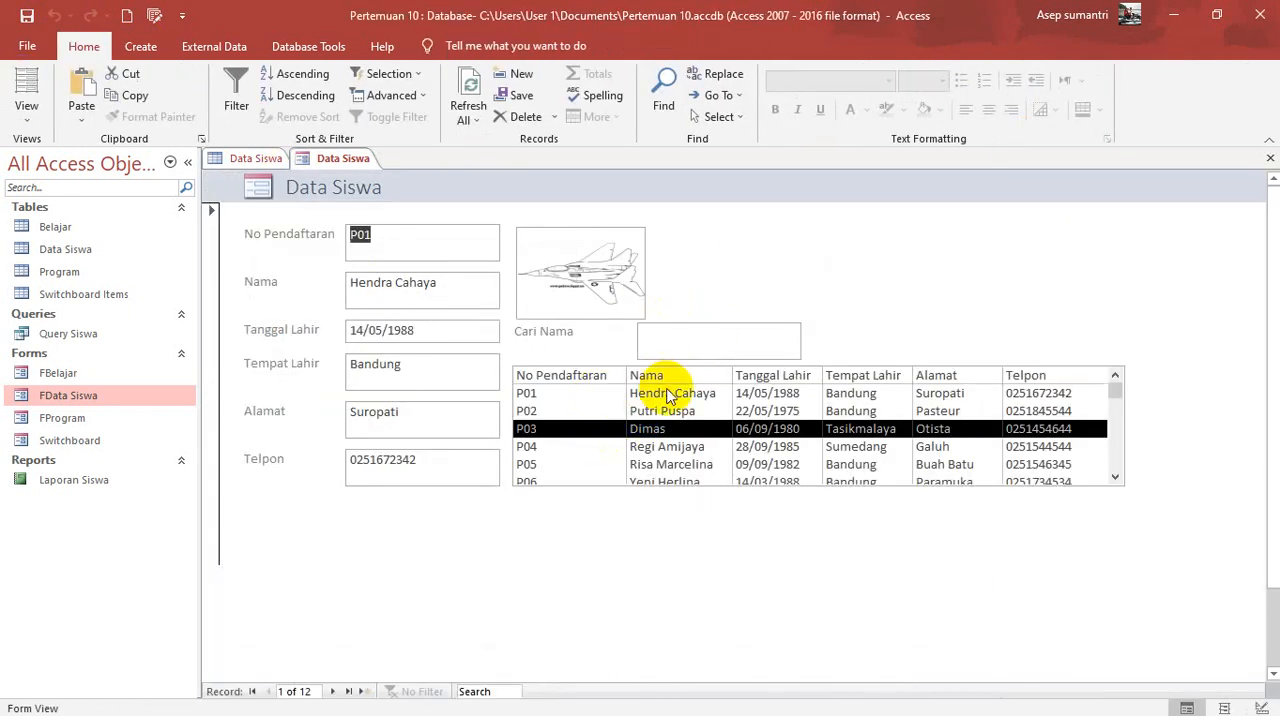
left_click(1115, 478)
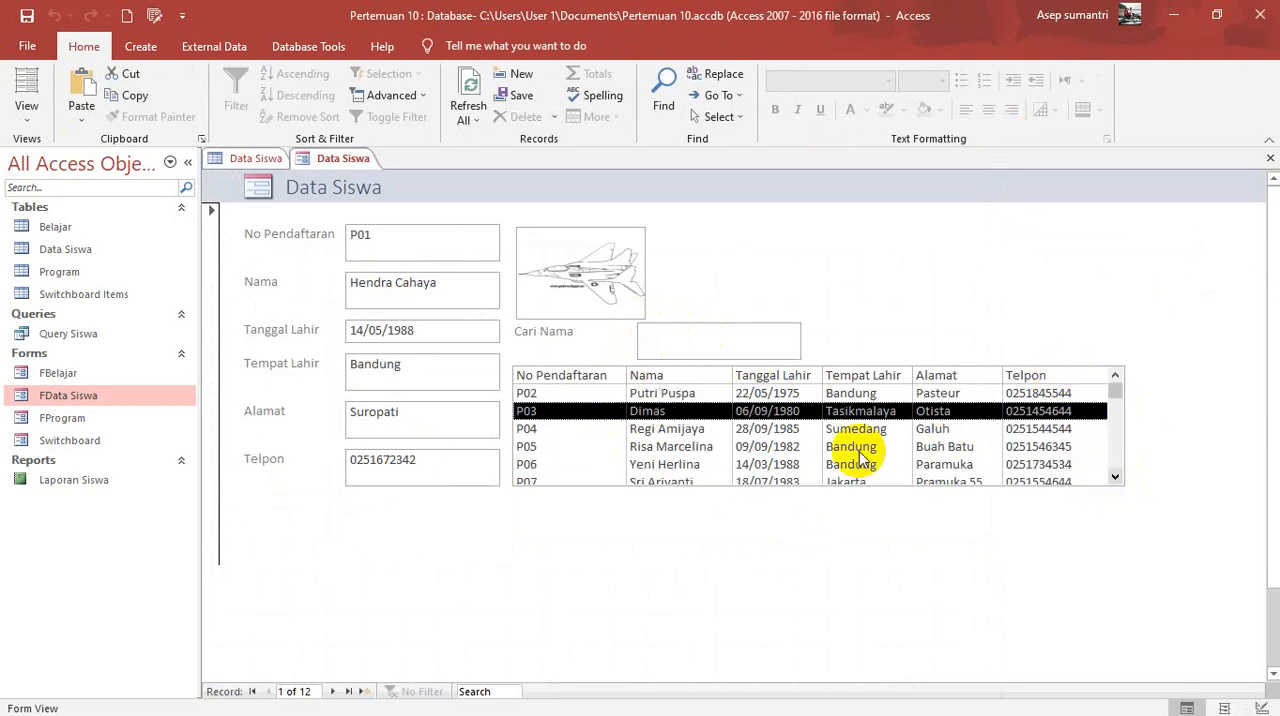
Step: Filter the list box with ri in Cari Nama and display the second and first matching students' records
left_click(688, 350)
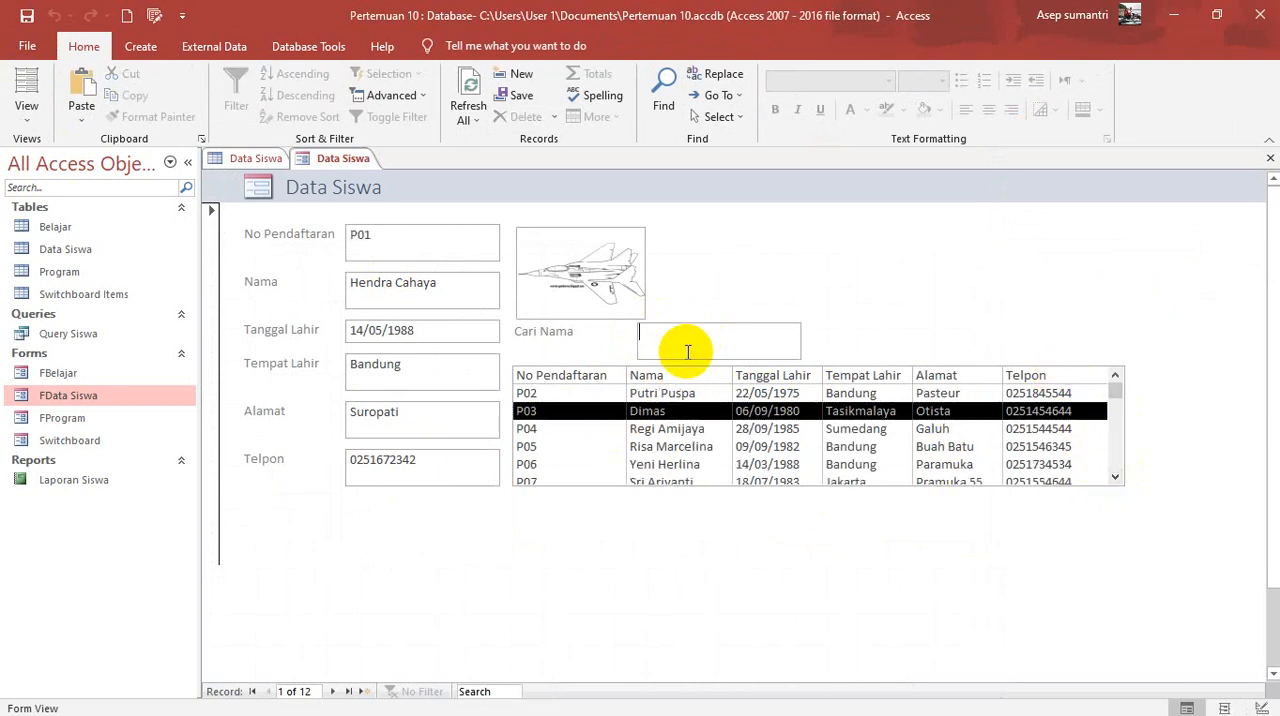
type("ri")
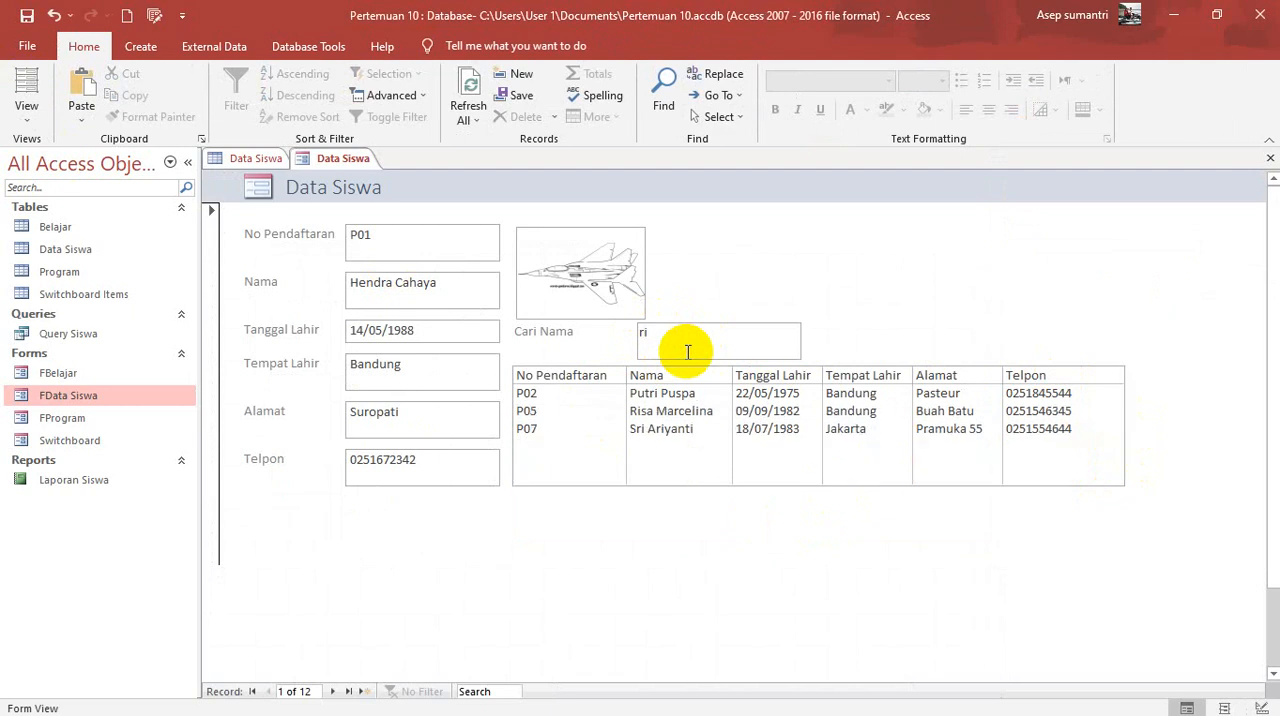
left_click(687, 412)
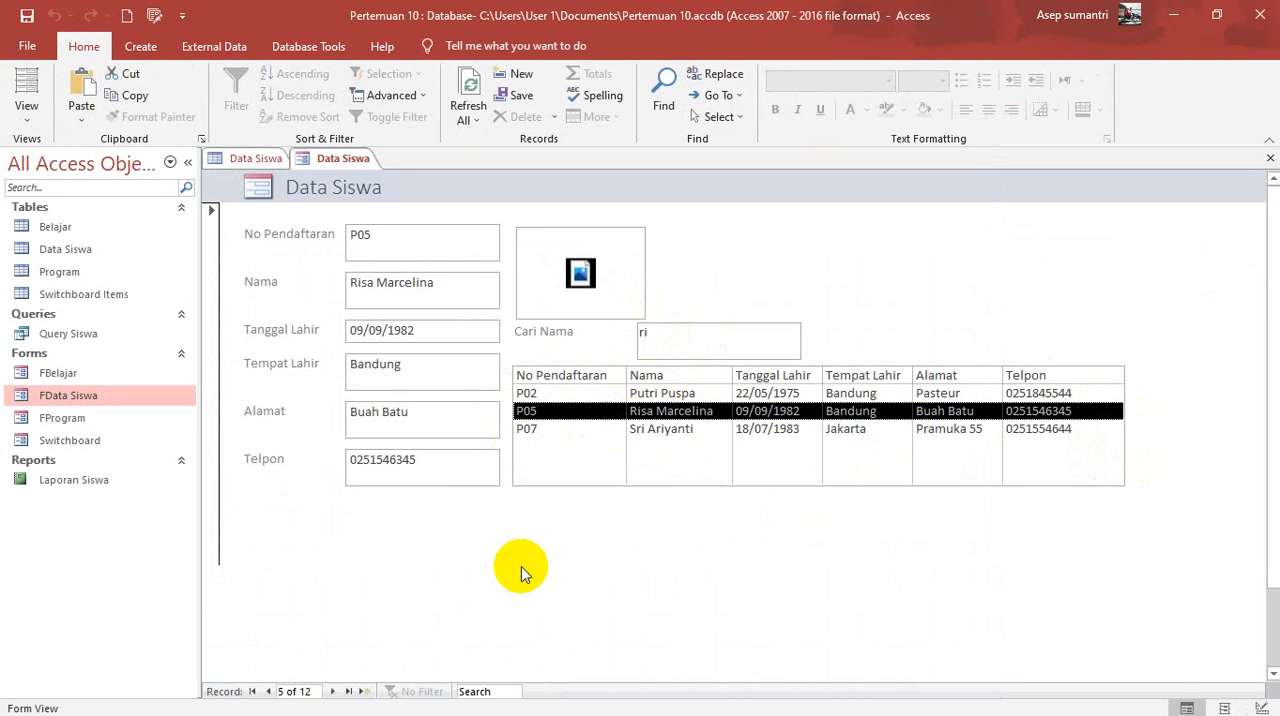
left_click(661, 391)
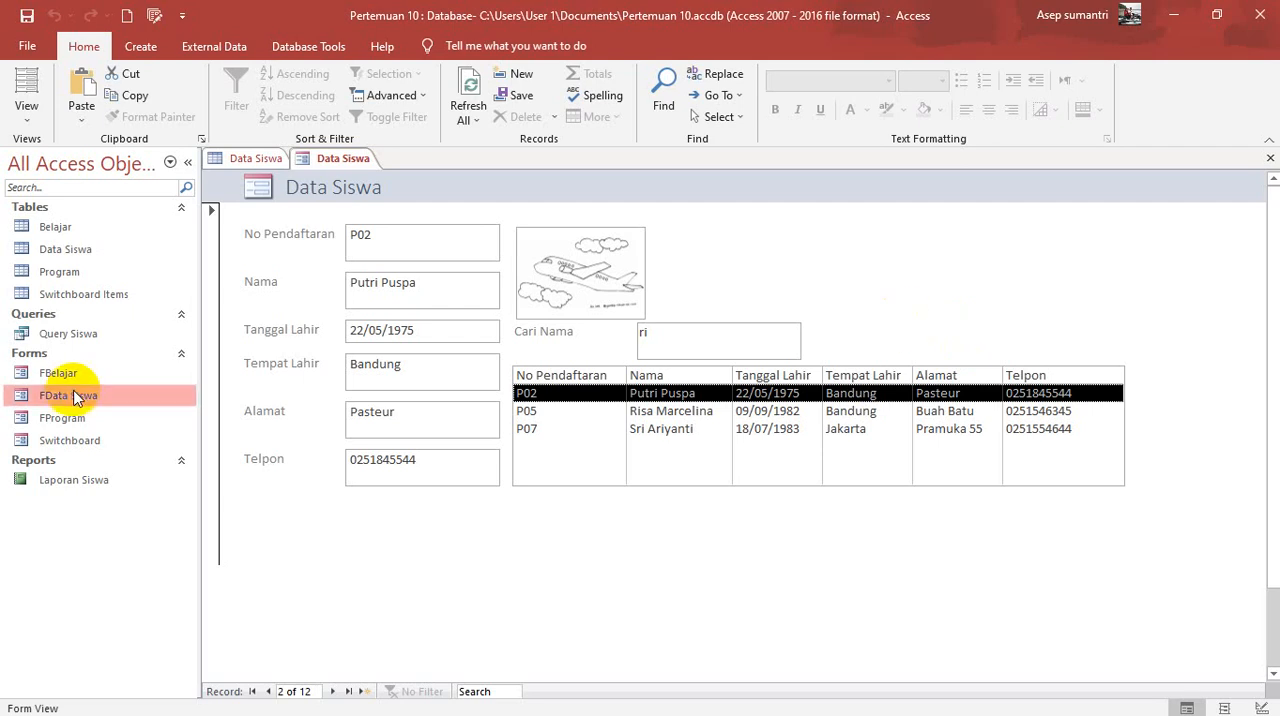
Step: In Design View, add a command button beside the photo with the Add New Record action and the text Add Record
left_click(29, 118)
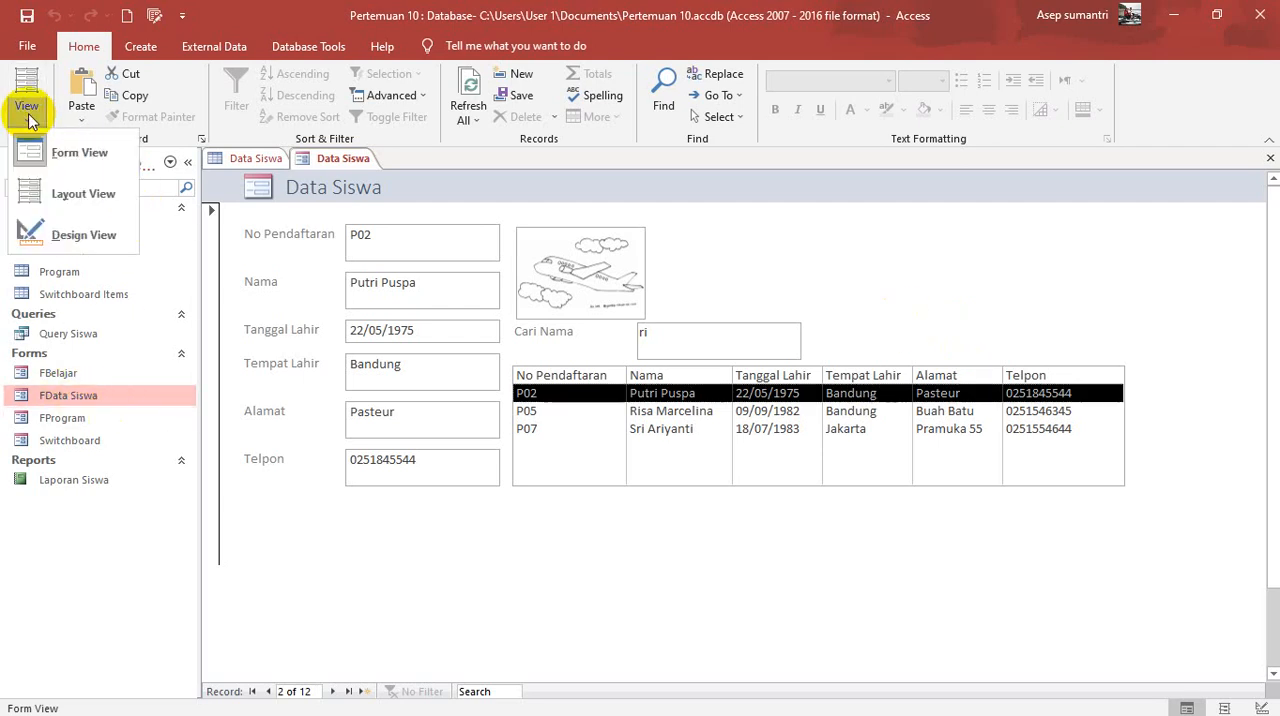
left_click(80, 238)
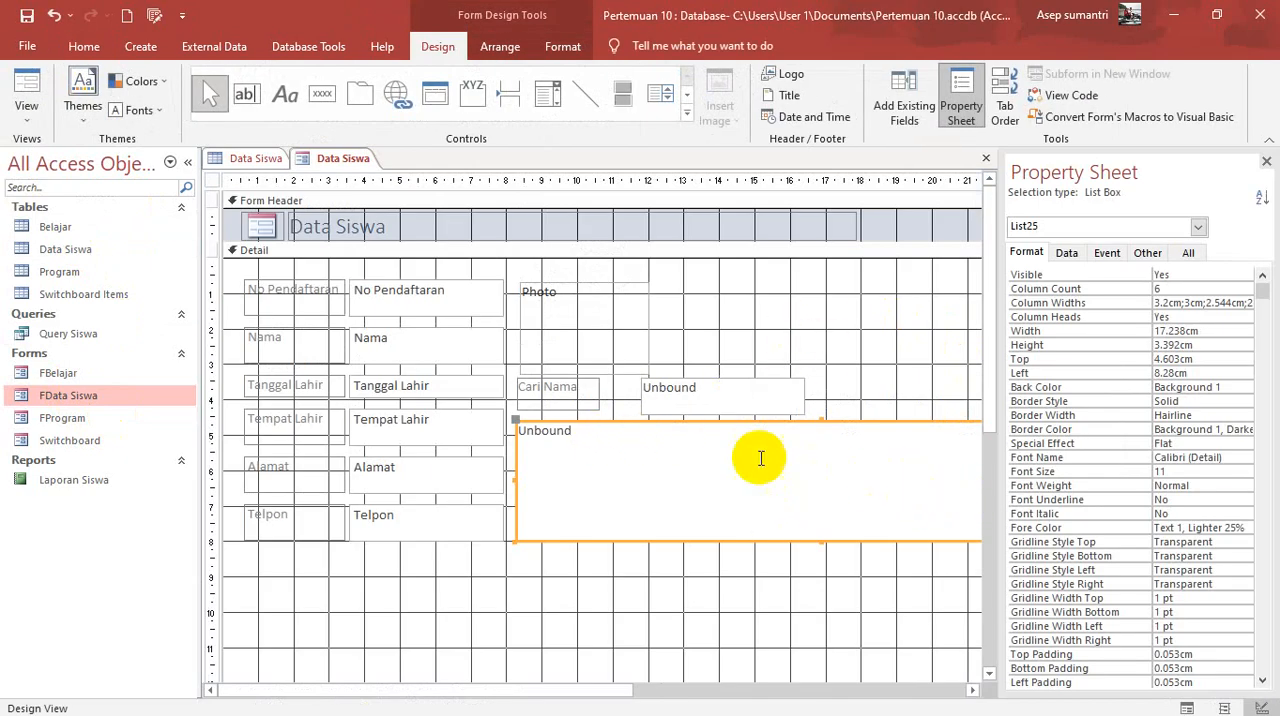
left_click(323, 95)
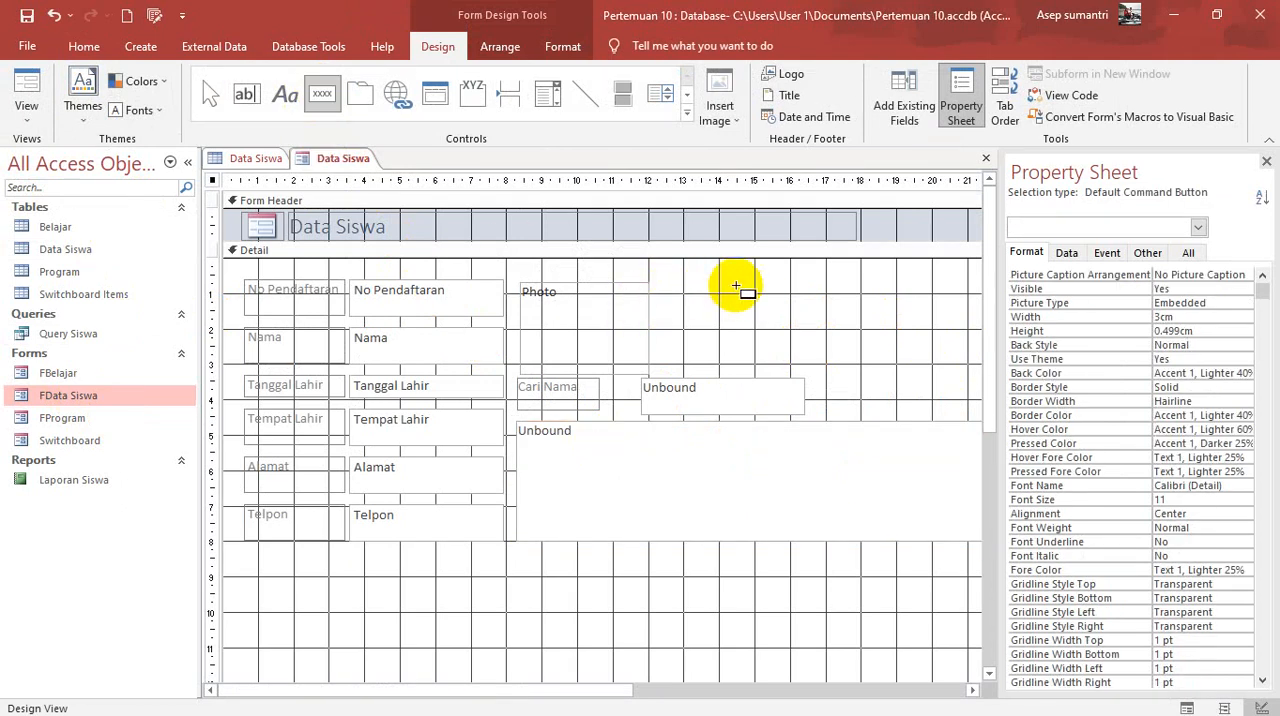
mouse_move(736, 287)
left_mouse_down()
mouse_move(777, 326)
mouse_move(805, 315)
left_mouse_up()
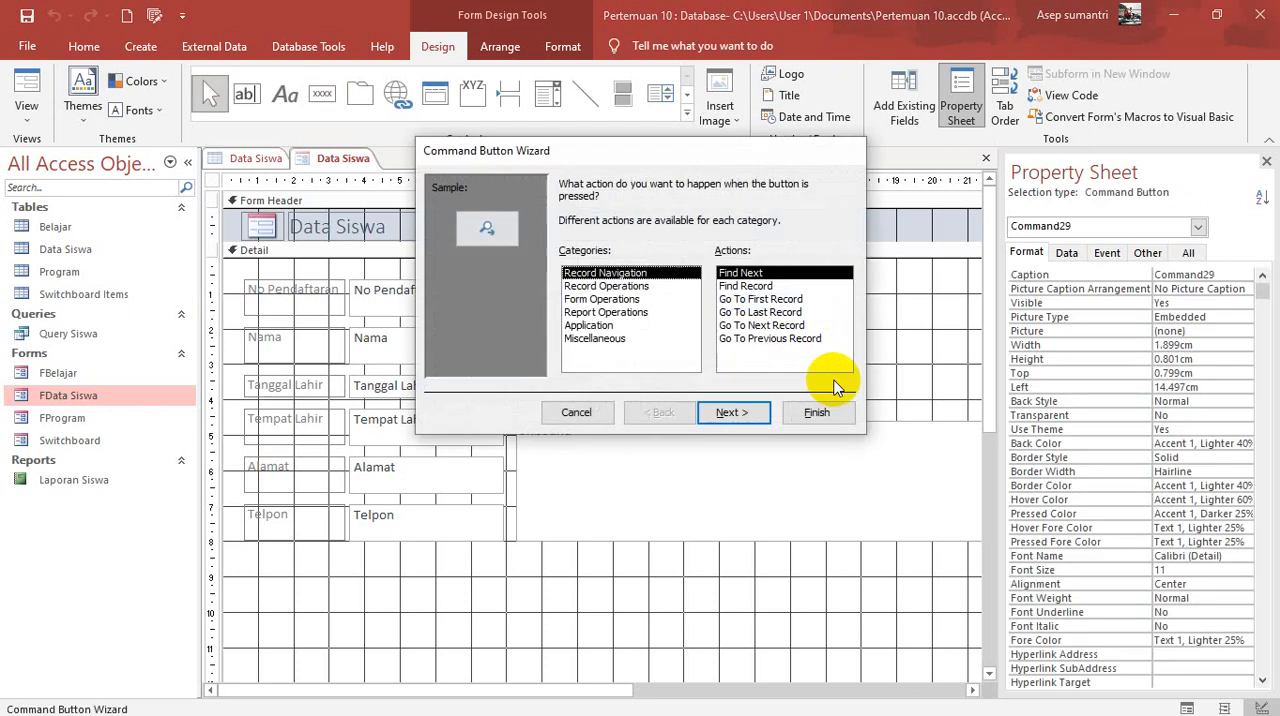
left_click(645, 286)
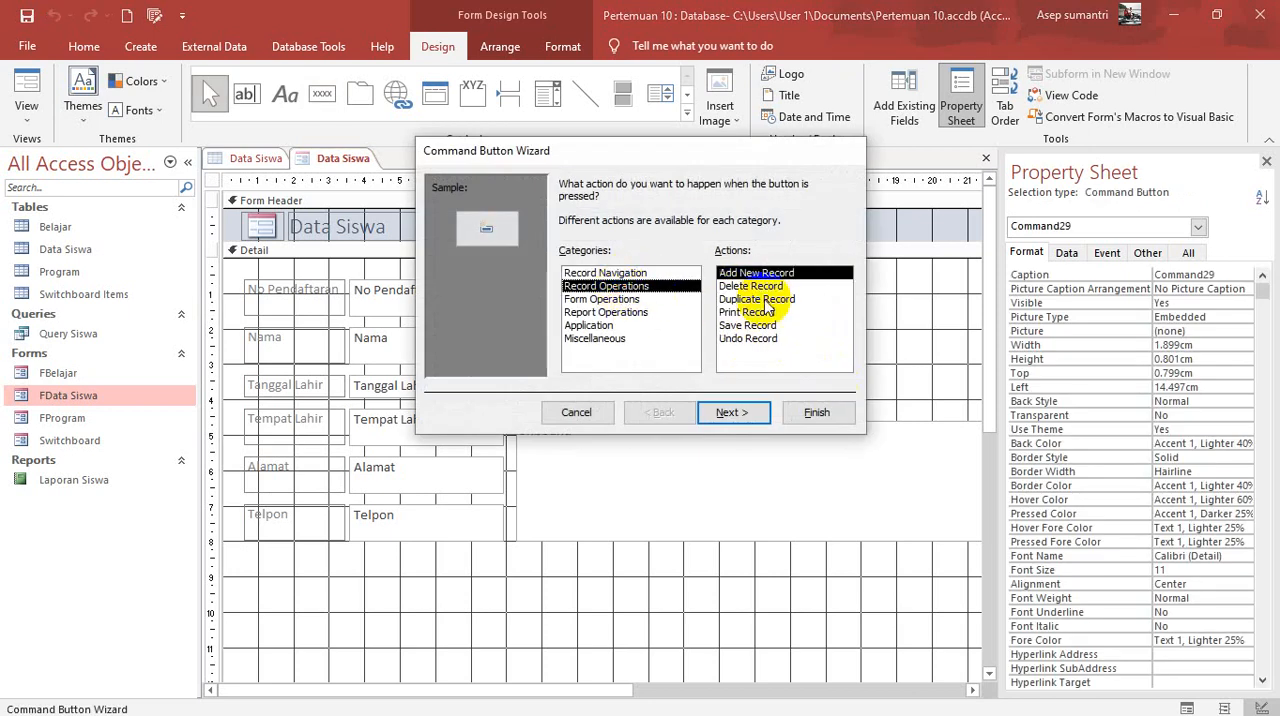
left_click(731, 412)
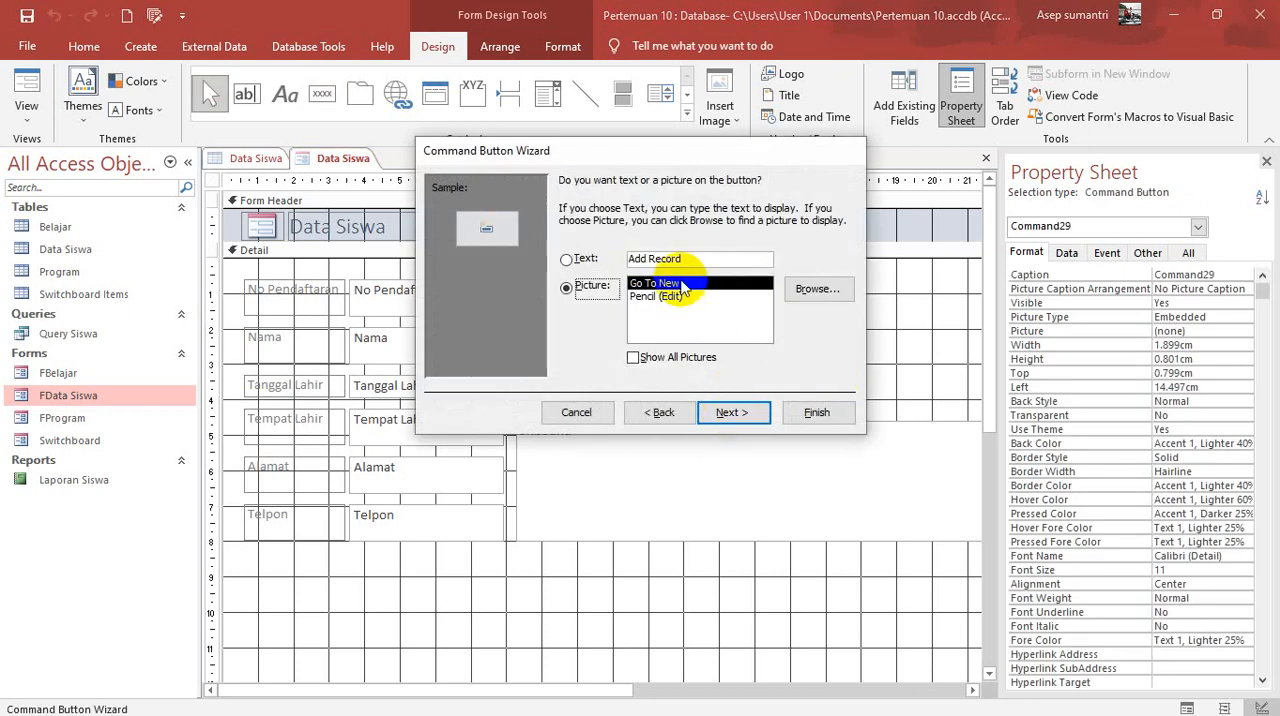
left_click(567, 260)
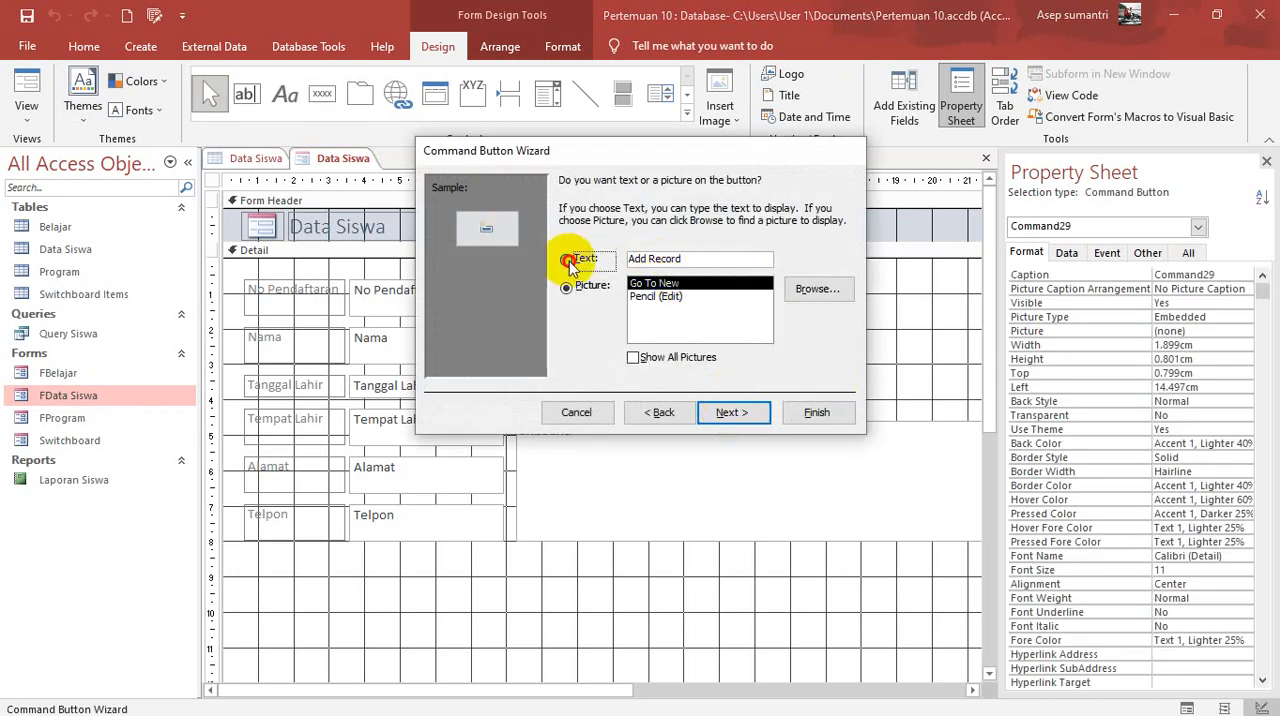
left_click(733, 413)
left_click(826, 334)
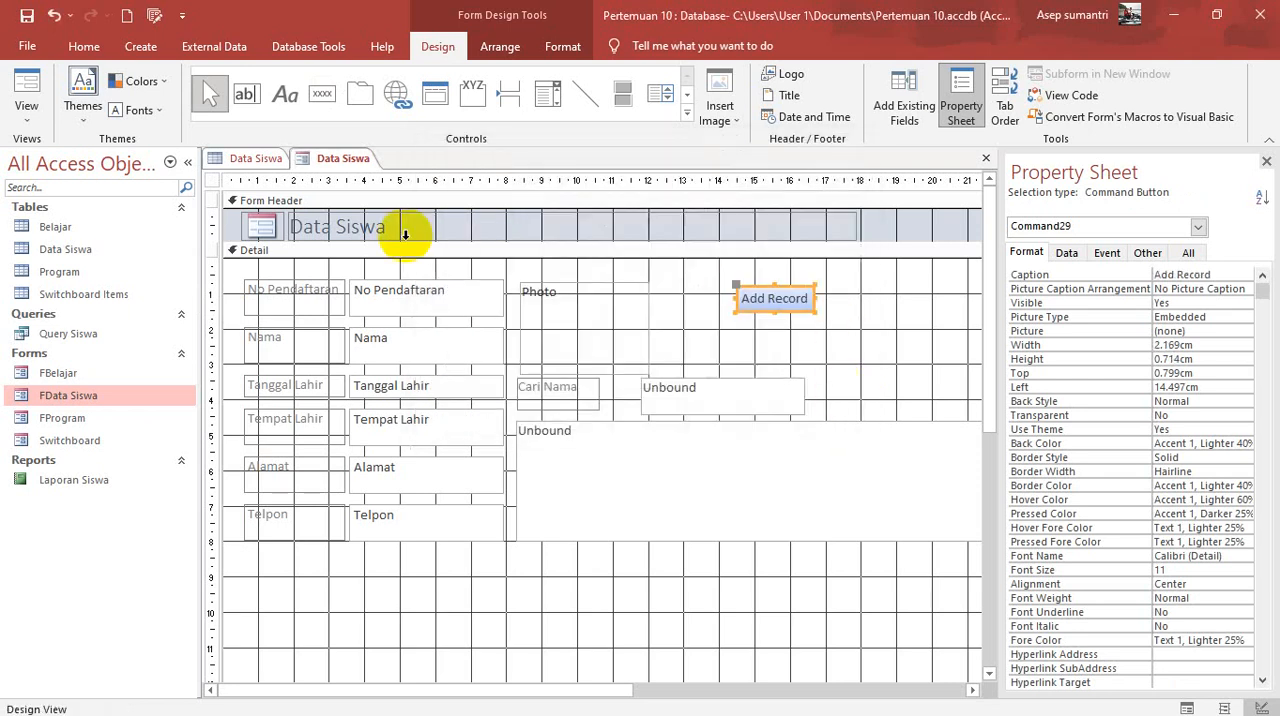
Step: Add a command button below Add Record with the Delete Record action and the text Delete Record
left_click(322, 97)
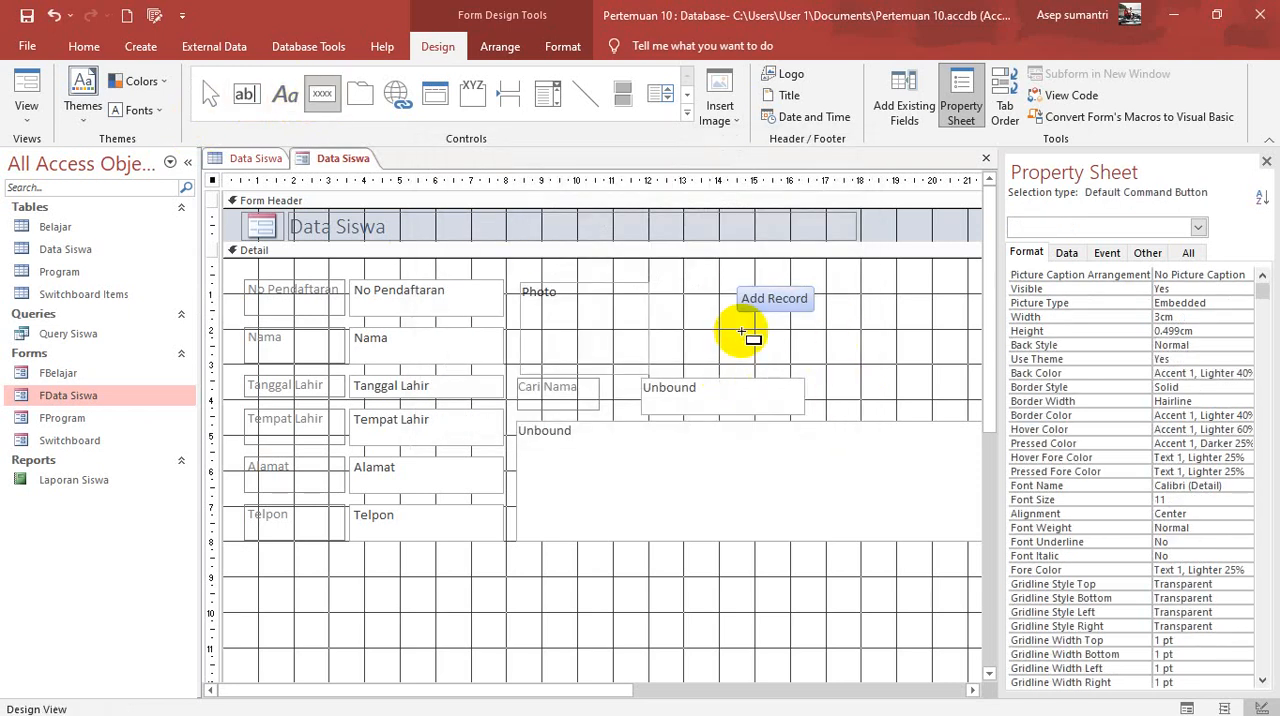
left_click_drag(743, 328, 814, 347)
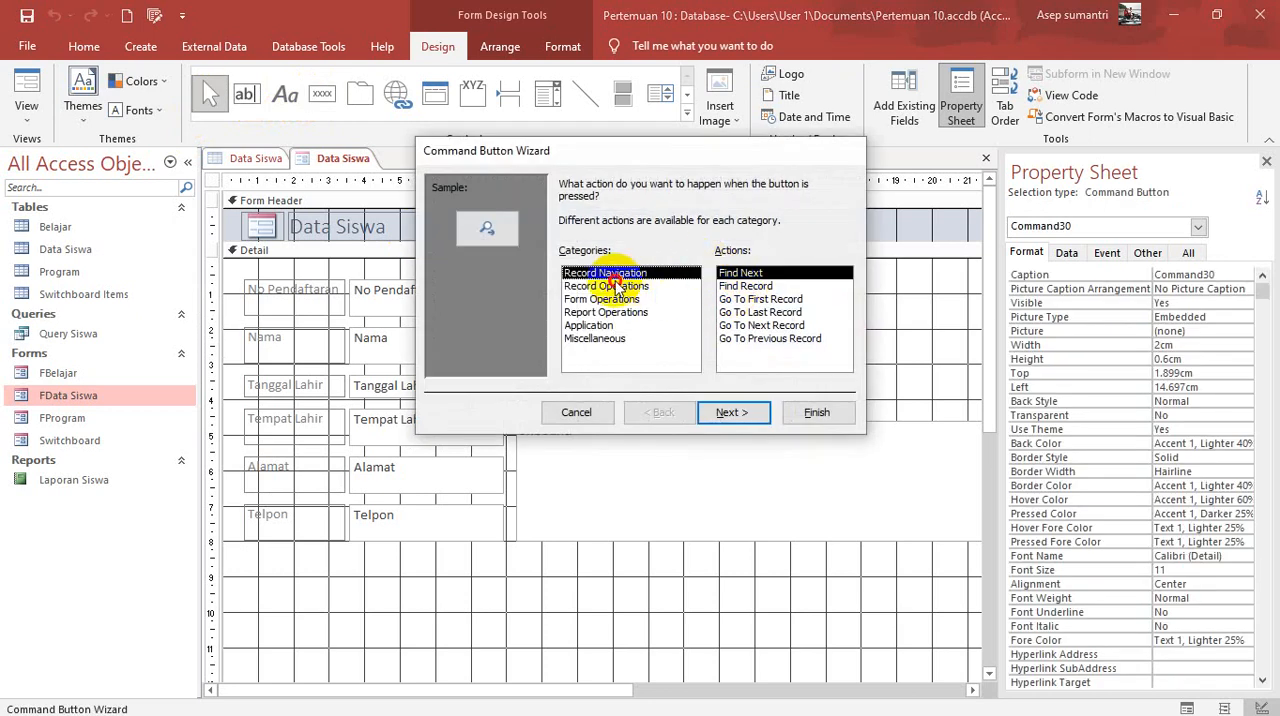
left_click(606, 285)
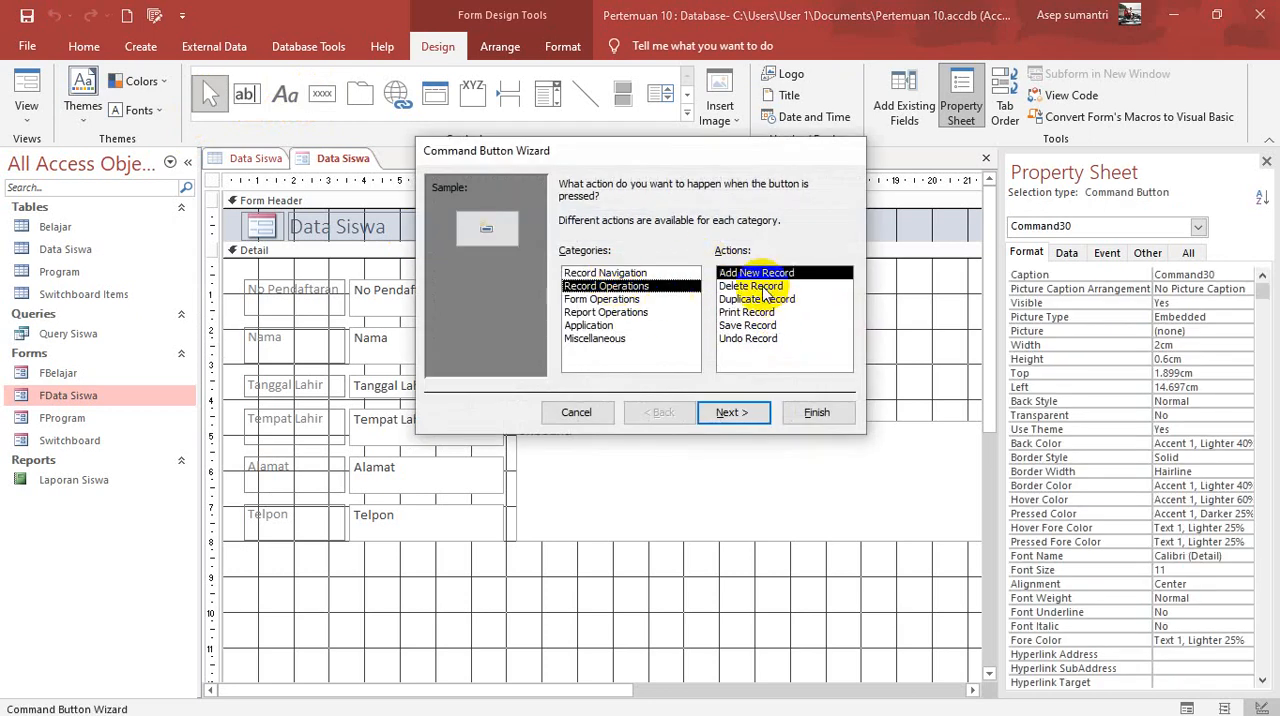
left_click(763, 289)
left_click(737, 414)
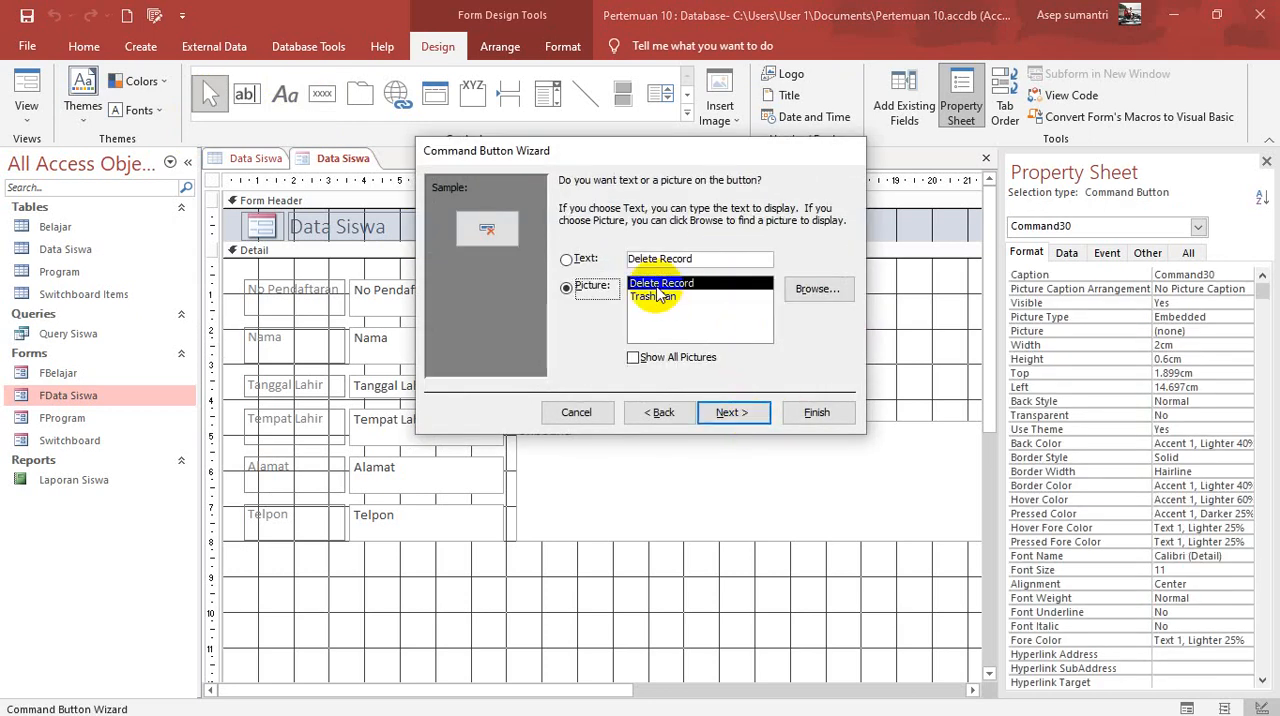
left_click(582, 258)
left_click(737, 414)
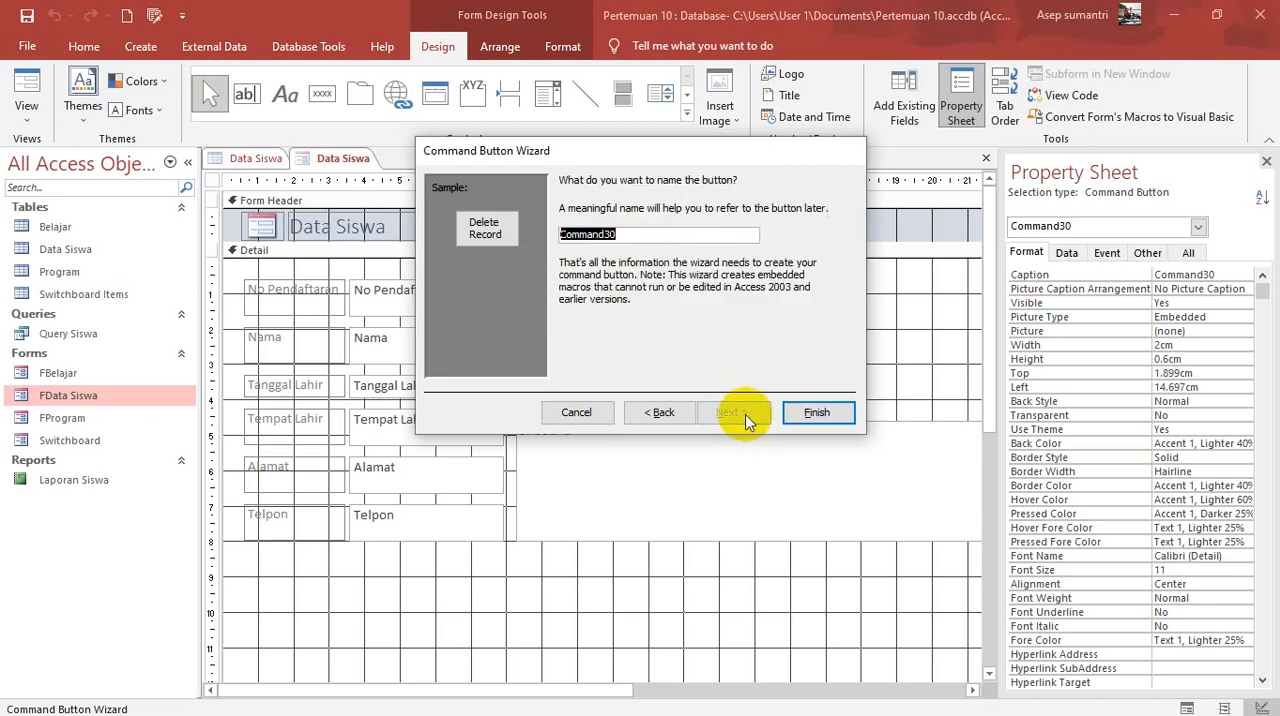
left_click(816, 419)
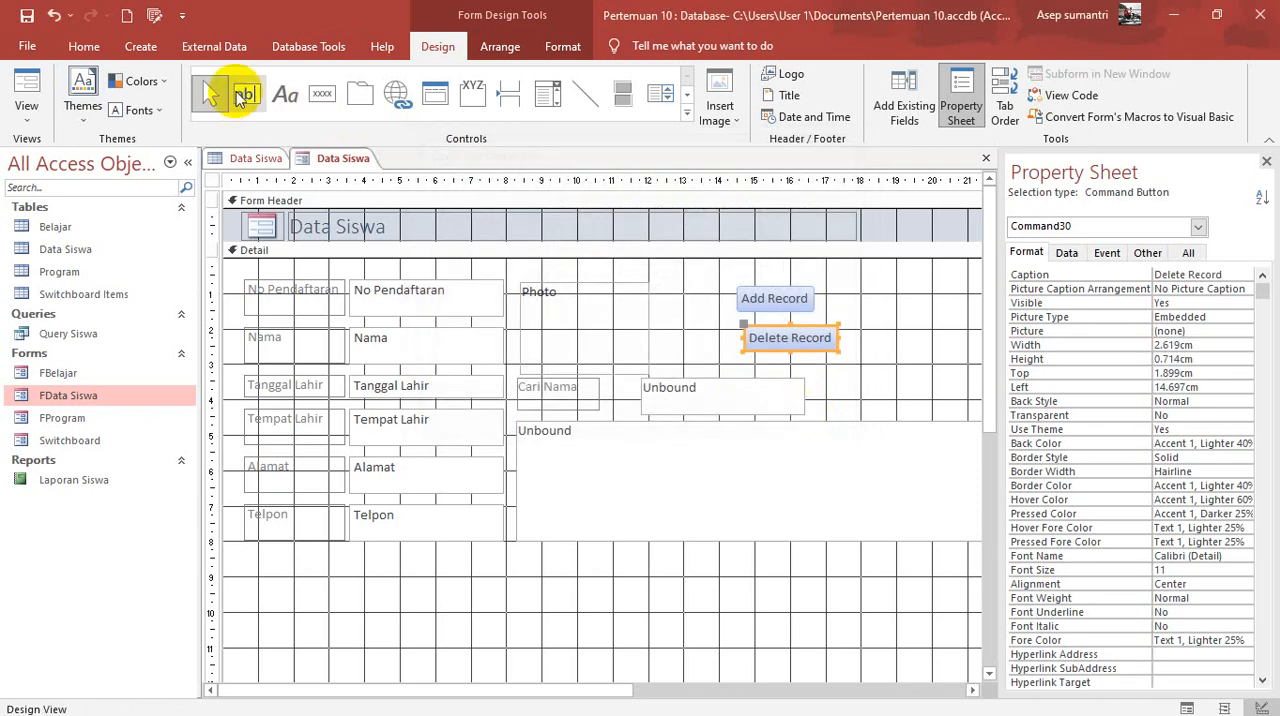
Step: Add a command button to the right of Add Record with the Save Record action and the text Save Record
left_click(322, 93)
left_click_drag(843, 285, 899, 306)
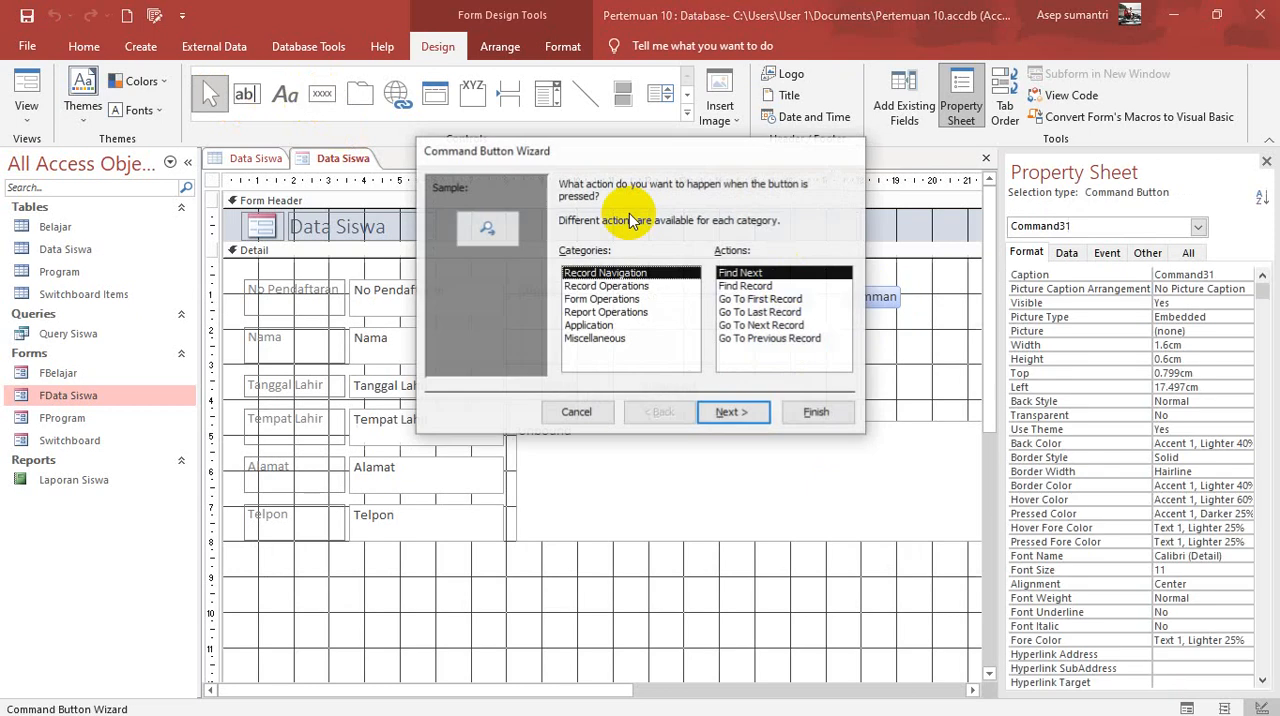
left_click(606, 286)
left_click(746, 325)
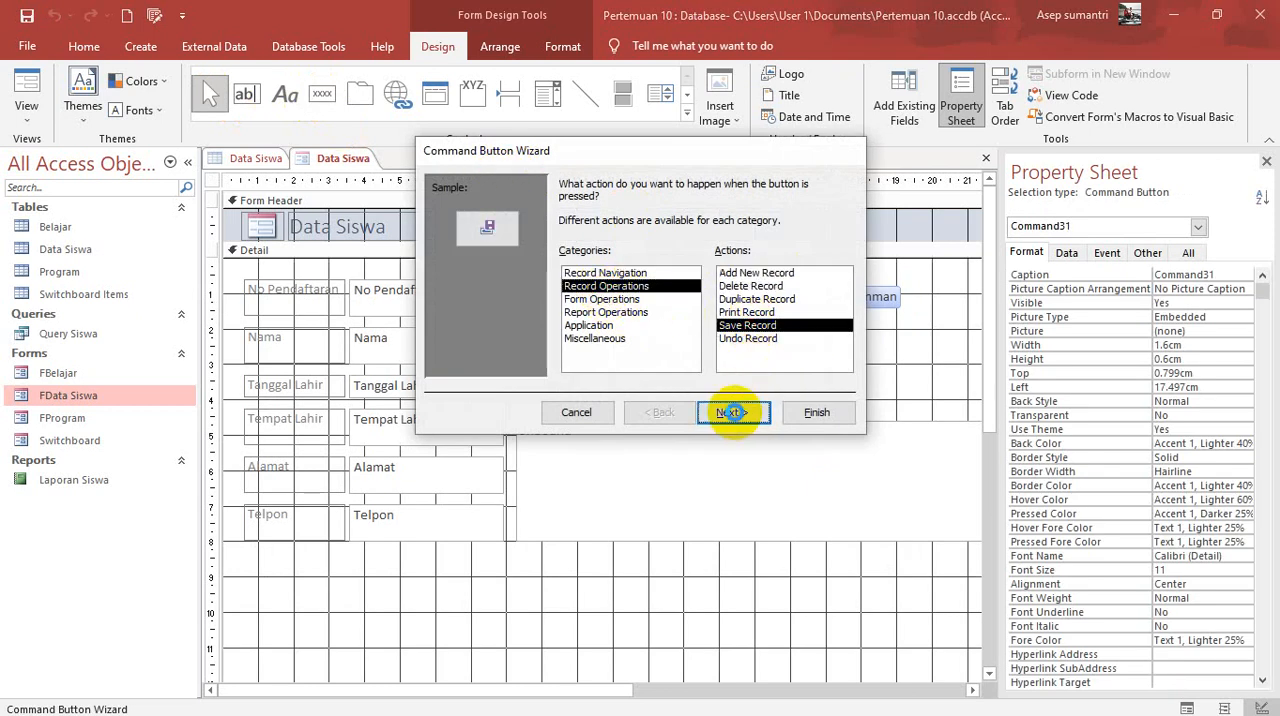
left_click(732, 412)
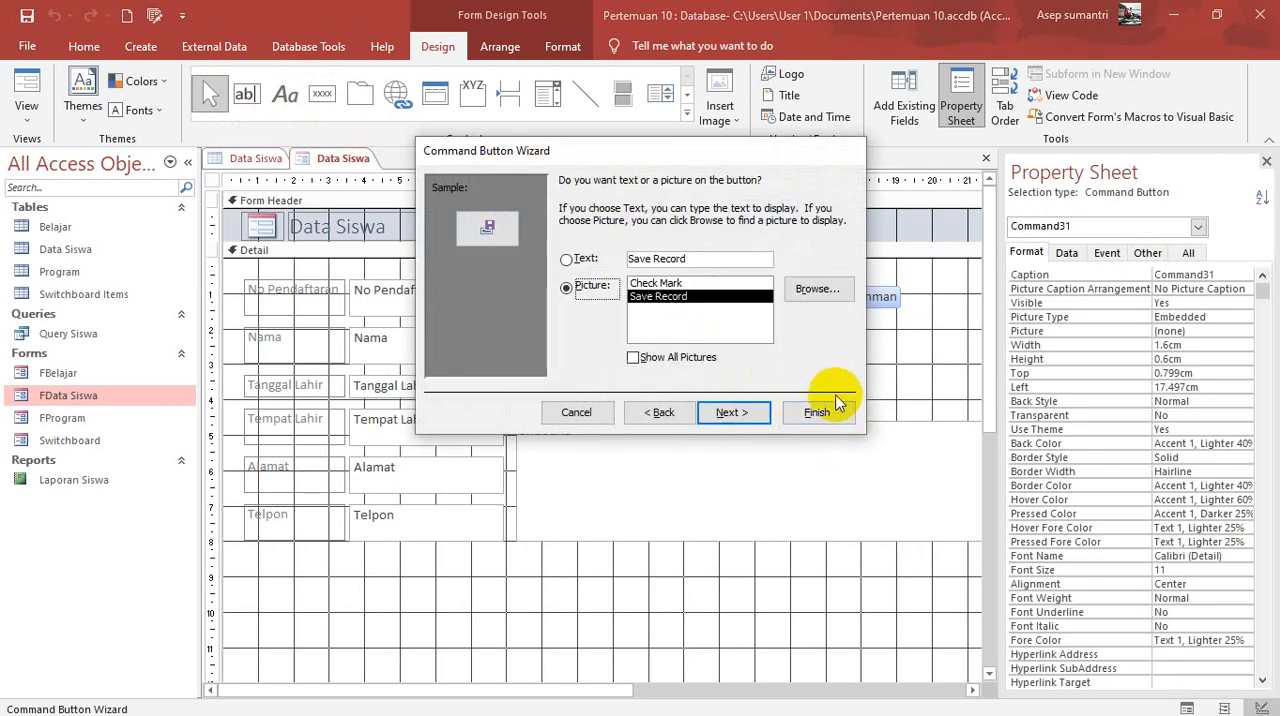
left_click(567, 260)
left_click(740, 417)
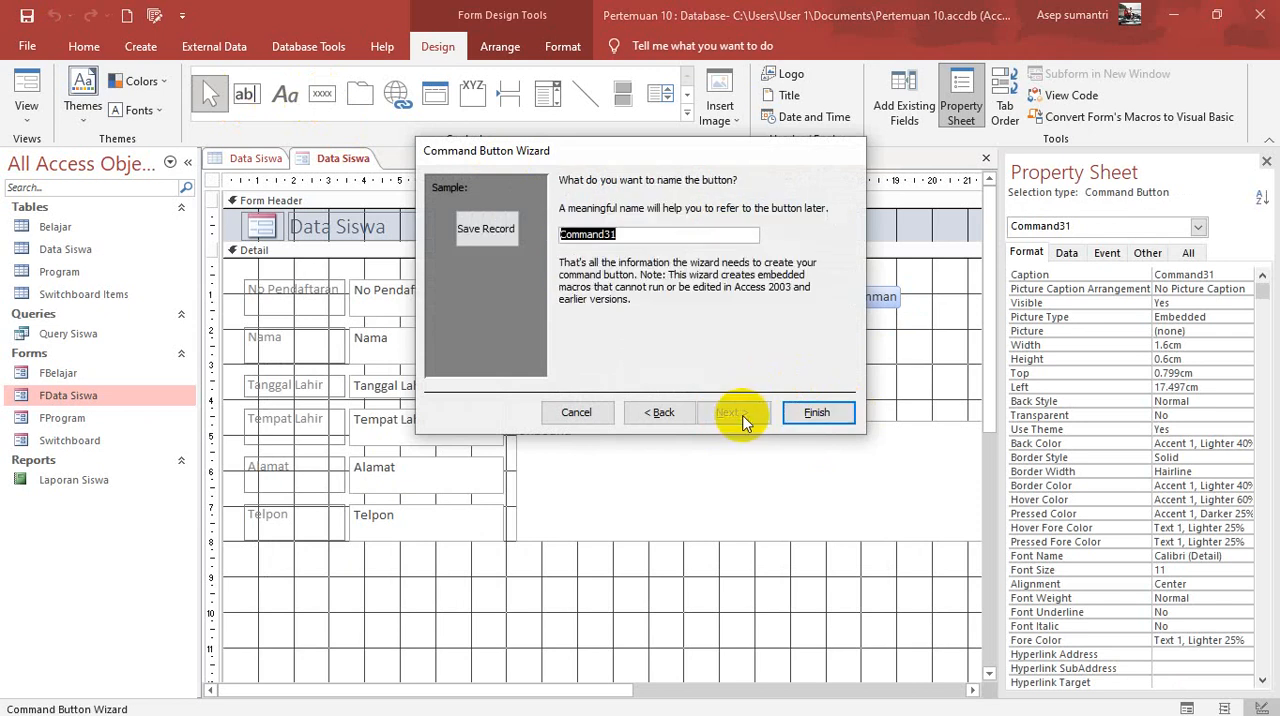
left_click(812, 414)
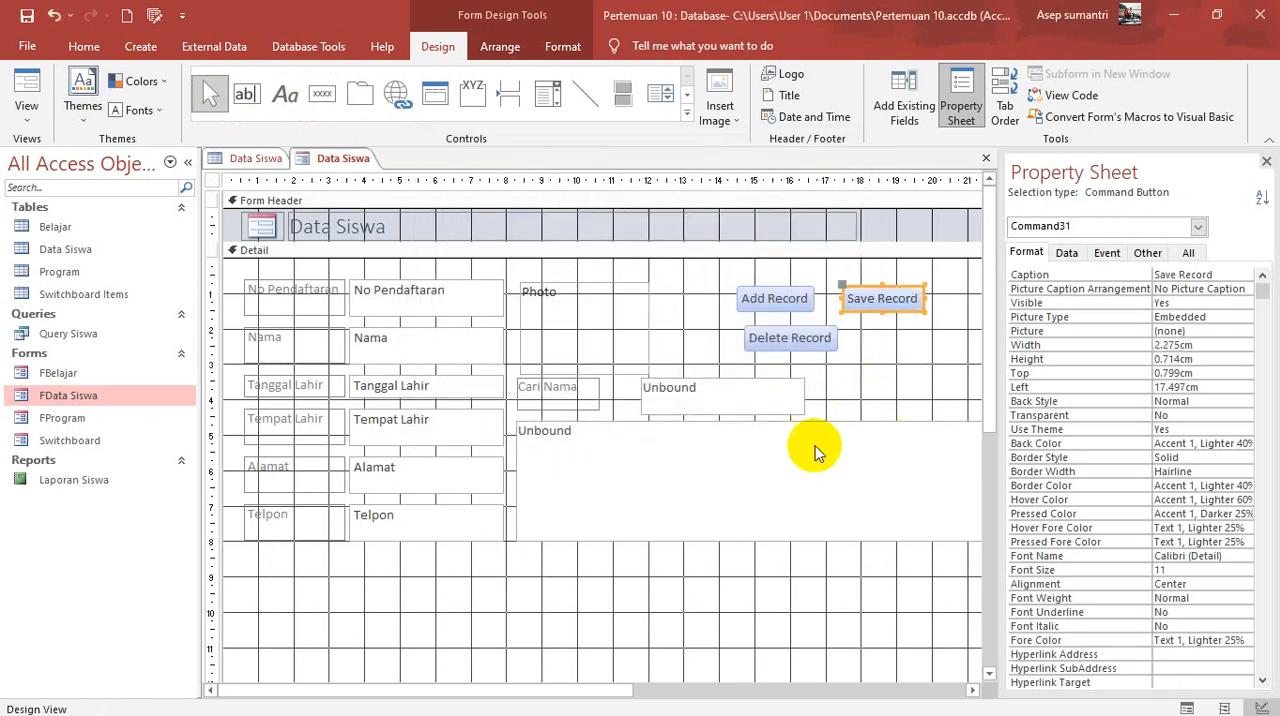
Step: Shift the Delete Record button slightly left beneath Add Record, and widen Add Record to about the same width
left_click(786, 338)
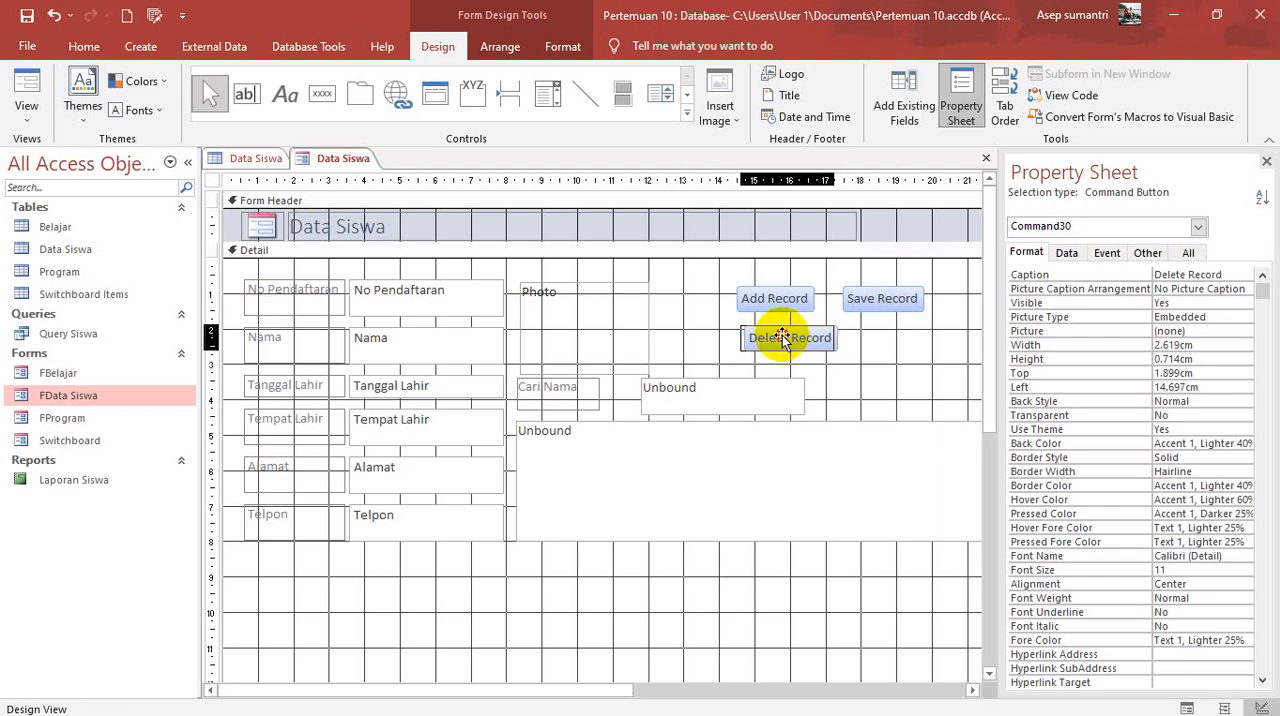
left_click(790, 292)
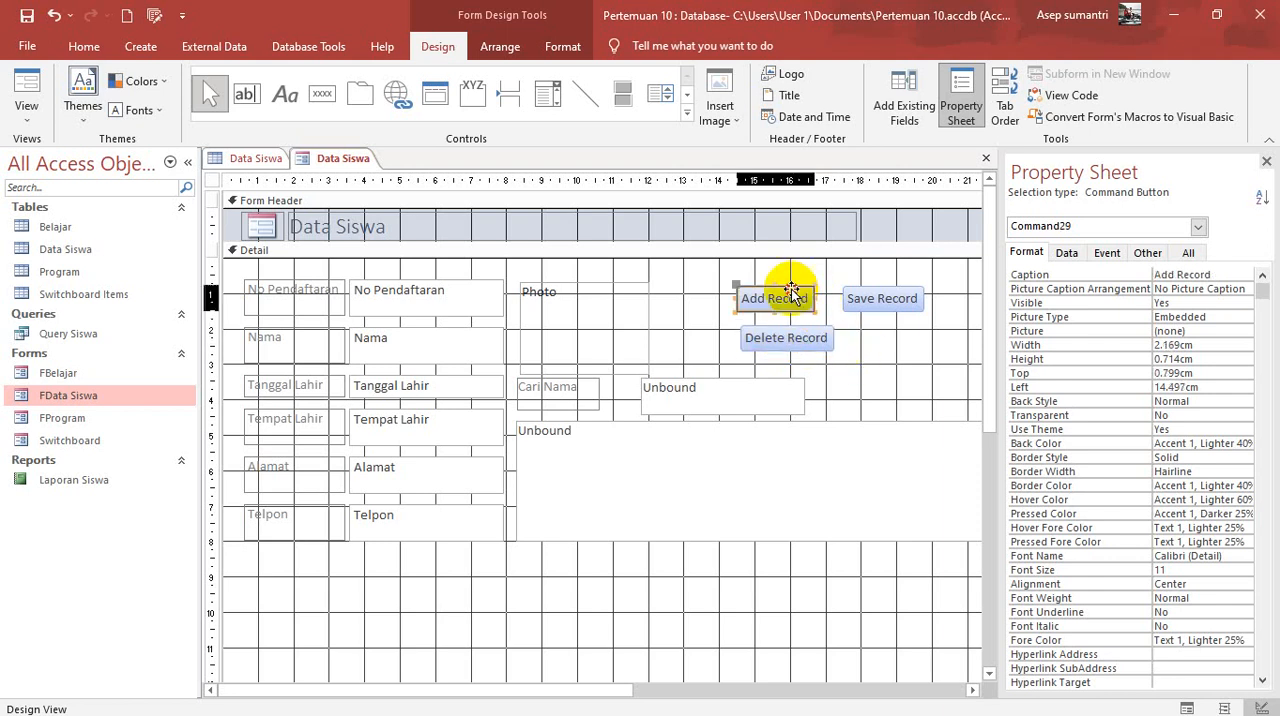
left_click_drag(815, 298, 830, 300)
left_click(860, 298)
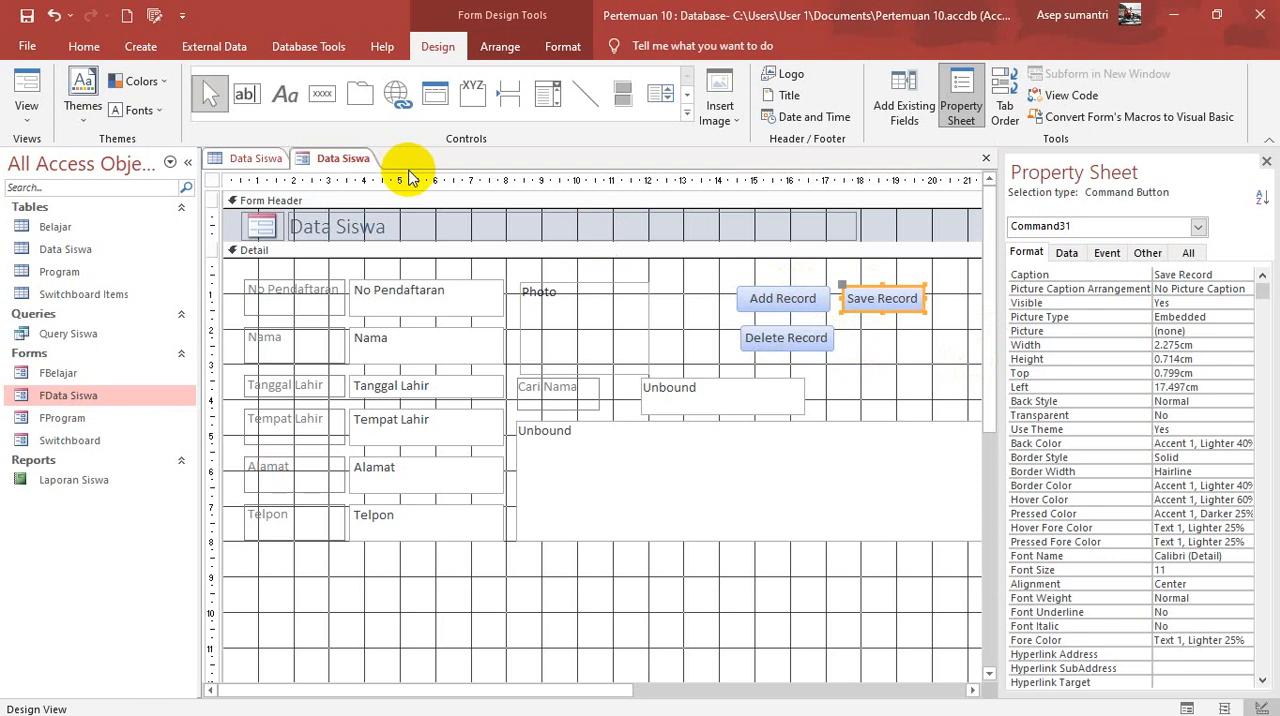
Step: Add a command button below Save Record with the Print Record action and the Printer picture, and centre it beneath Save Record
left_click(316, 104)
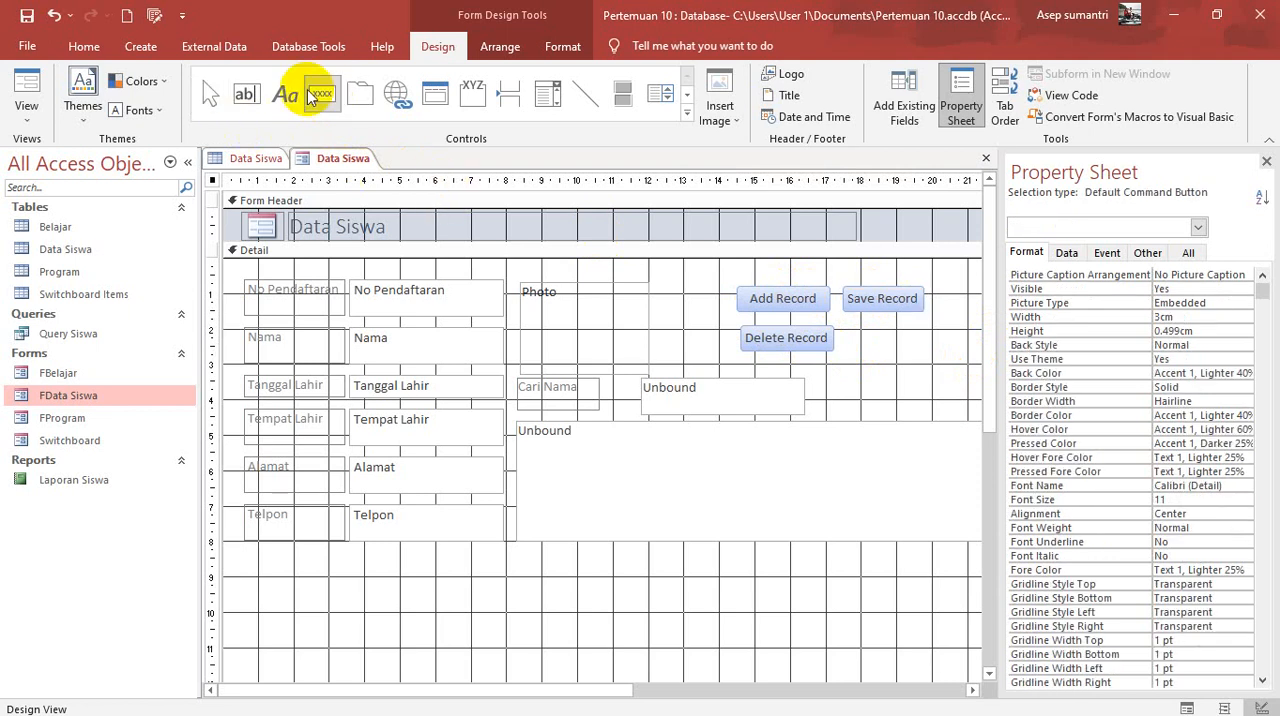
left_click(321, 95)
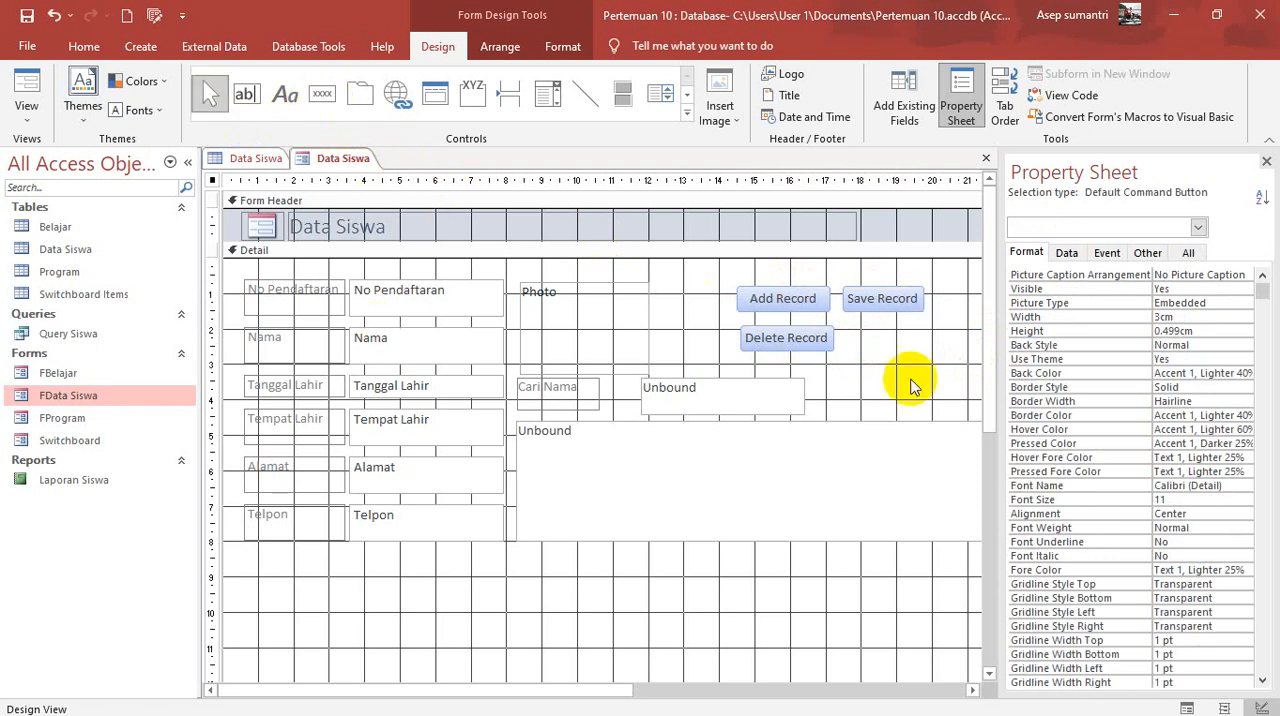
left_click(905, 375)
left_click(321, 93)
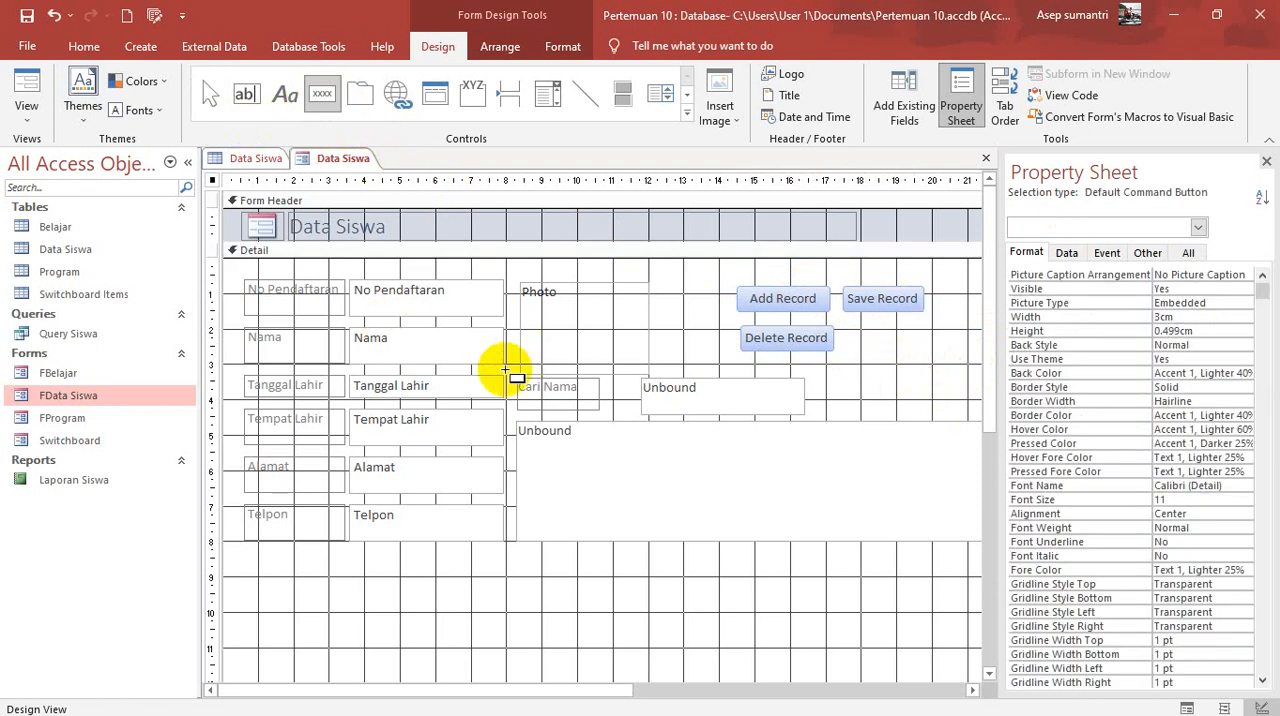
left_click_drag(859, 331, 926, 354)
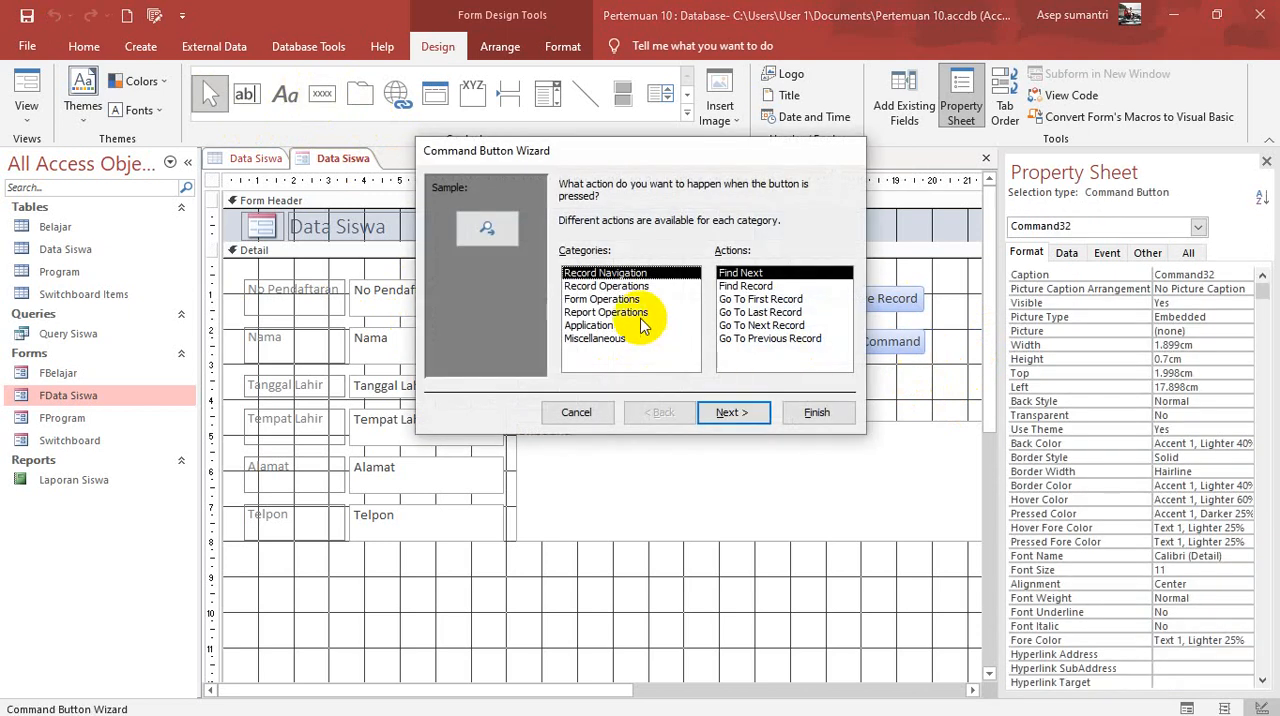
left_click(600, 286)
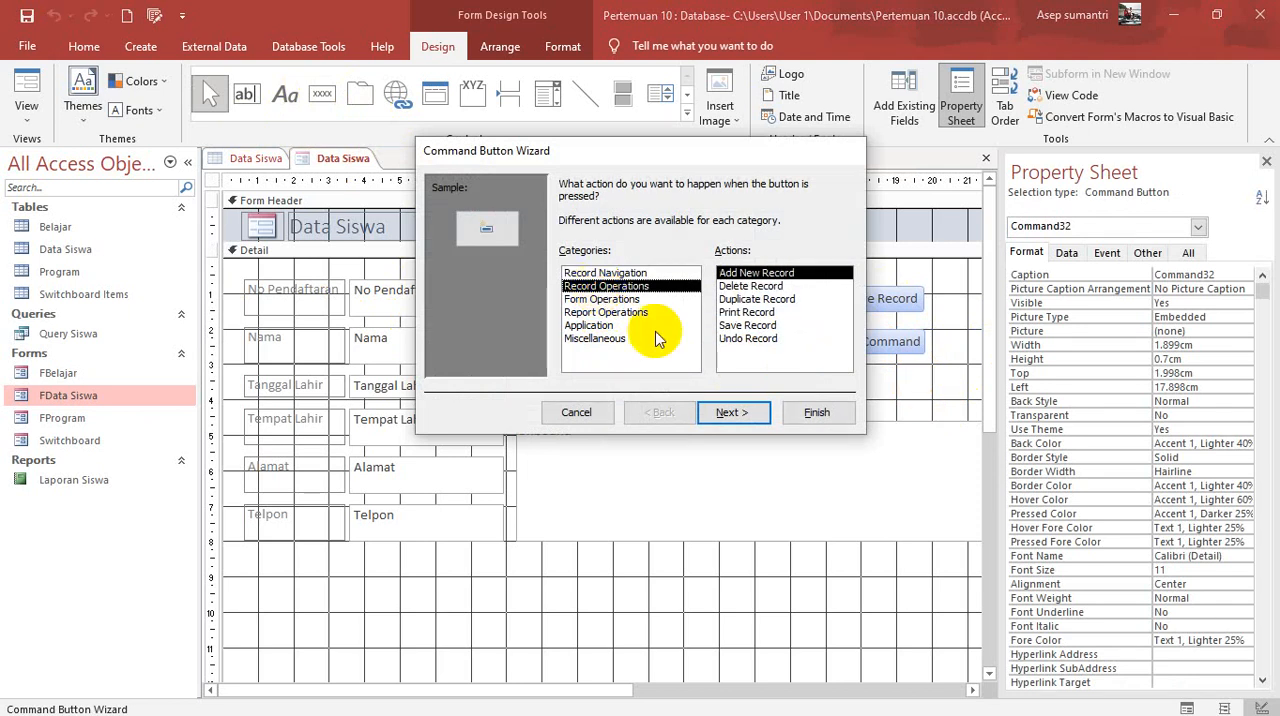
left_click(764, 316)
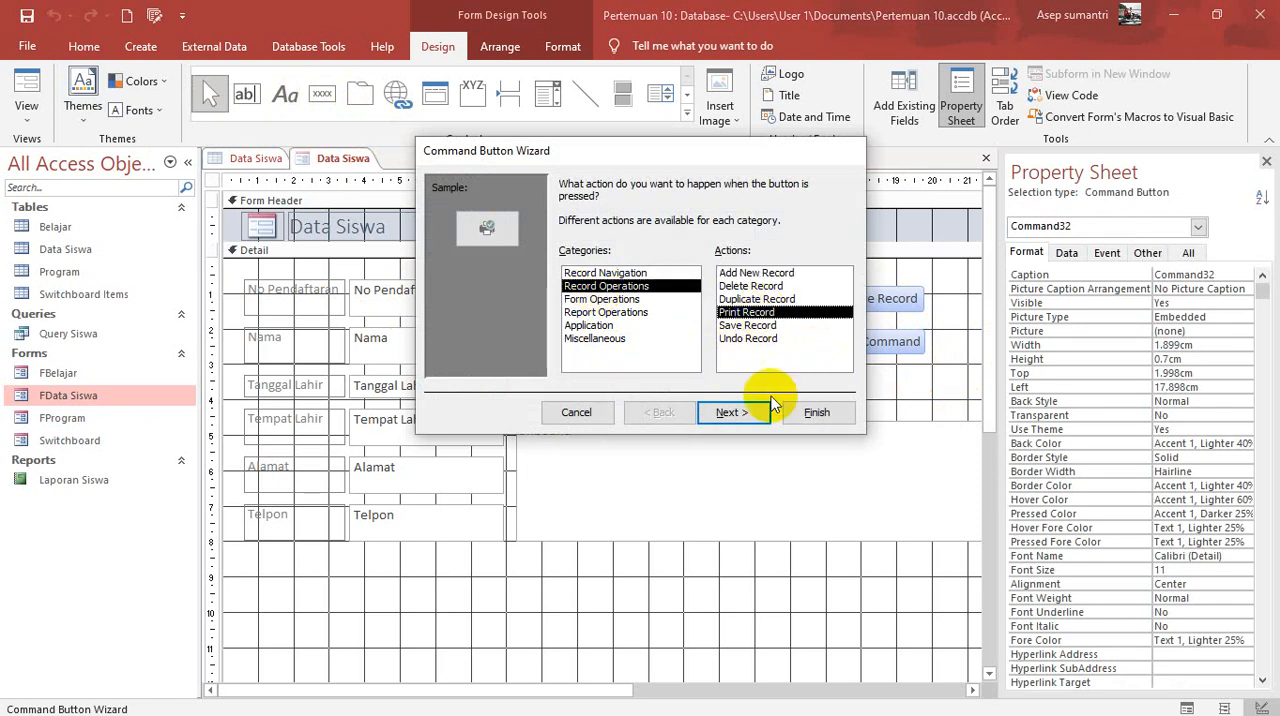
left_click(731, 412)
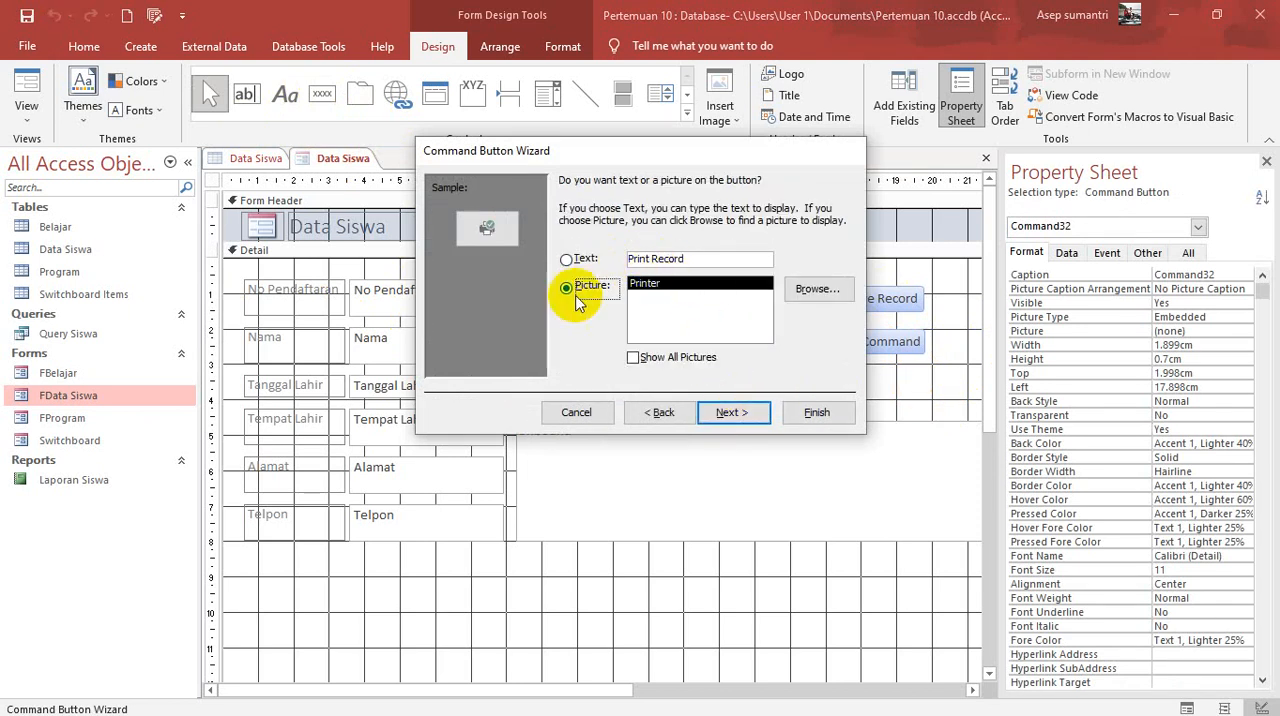
left_click(731, 412)
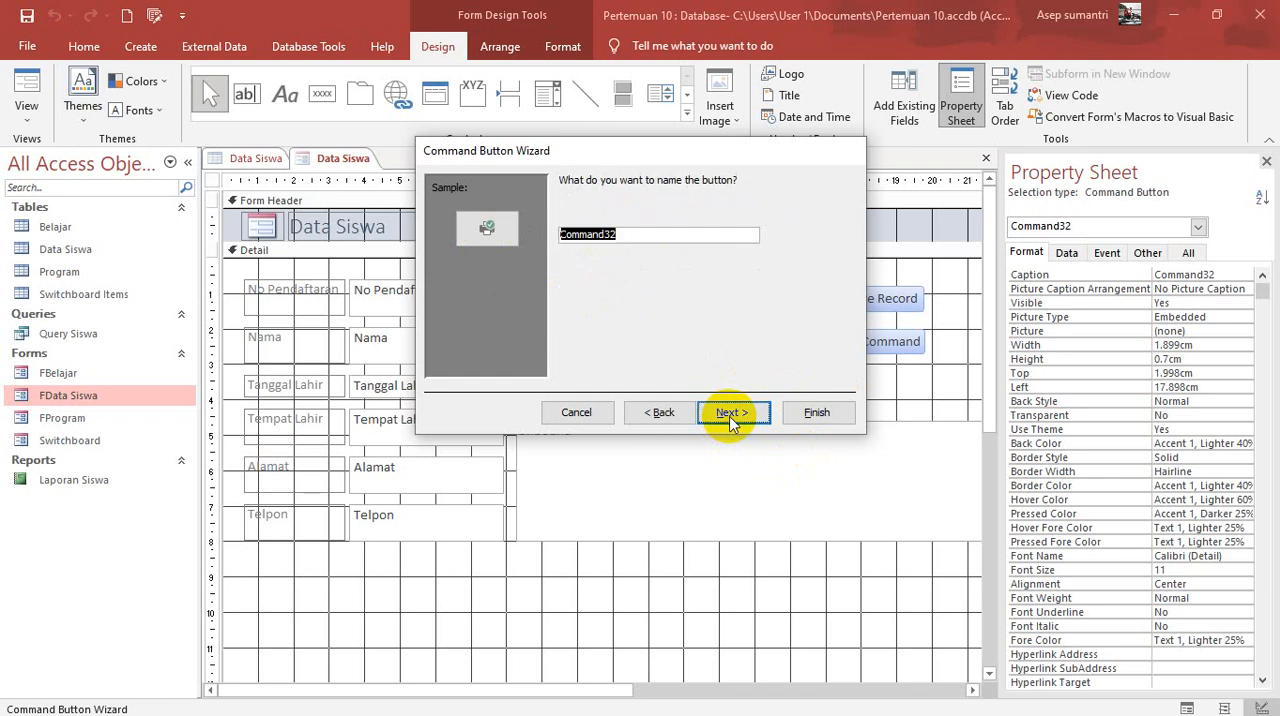
left_click(817, 414)
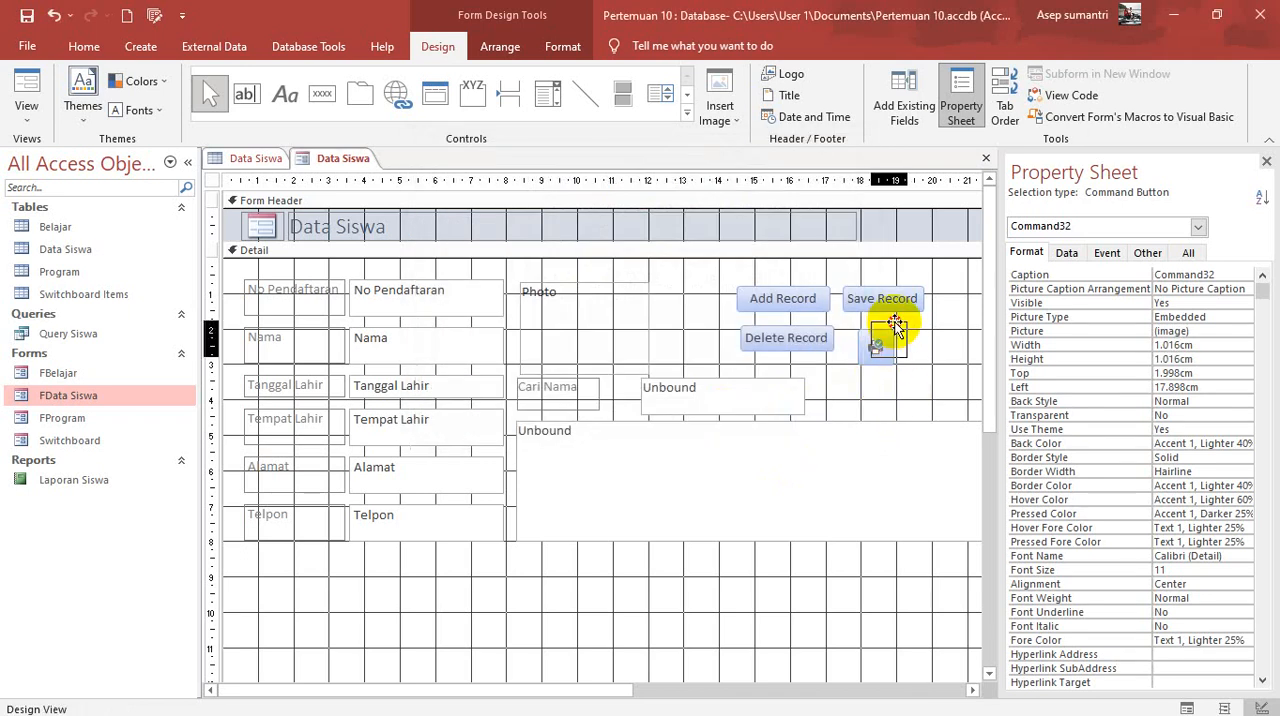
left_click_drag(896, 320, 897, 322)
left_click(937, 378)
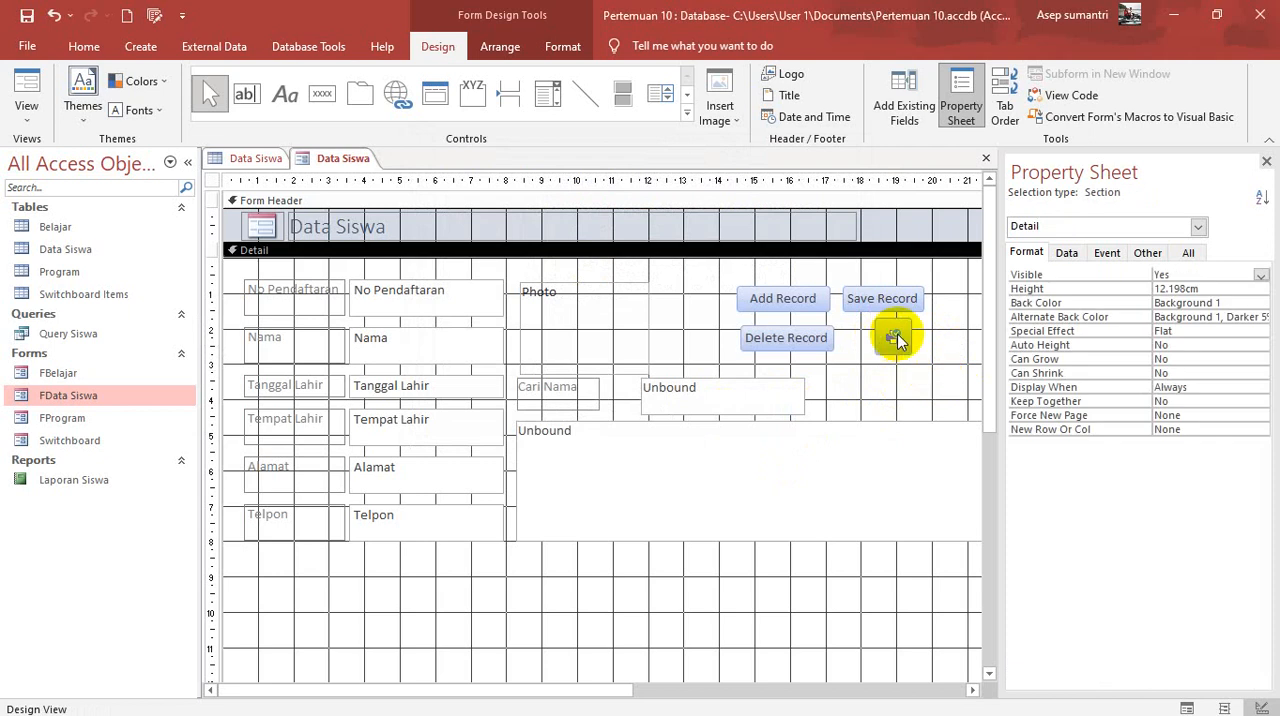
Step: In Form View, filter the student list by entering "dim" in Cari Nama and select the matching student's record
left_click(26, 85)
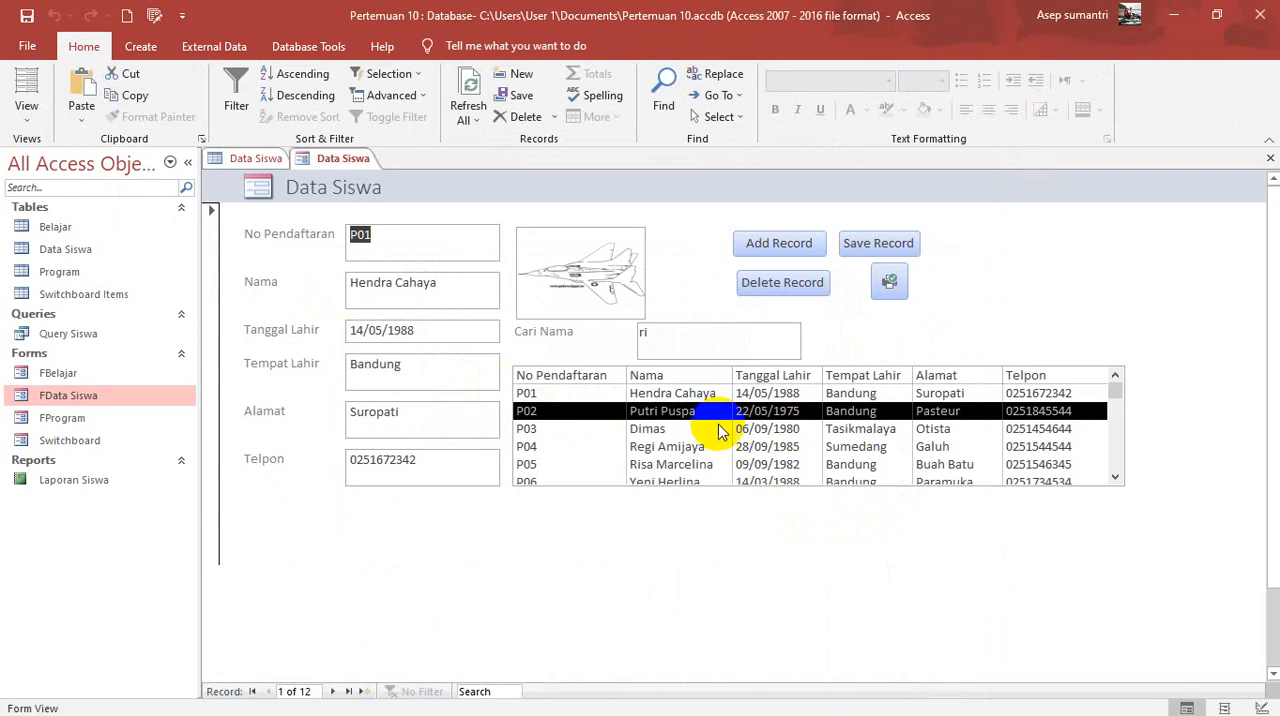
left_click_drag(684, 347, 580, 334)
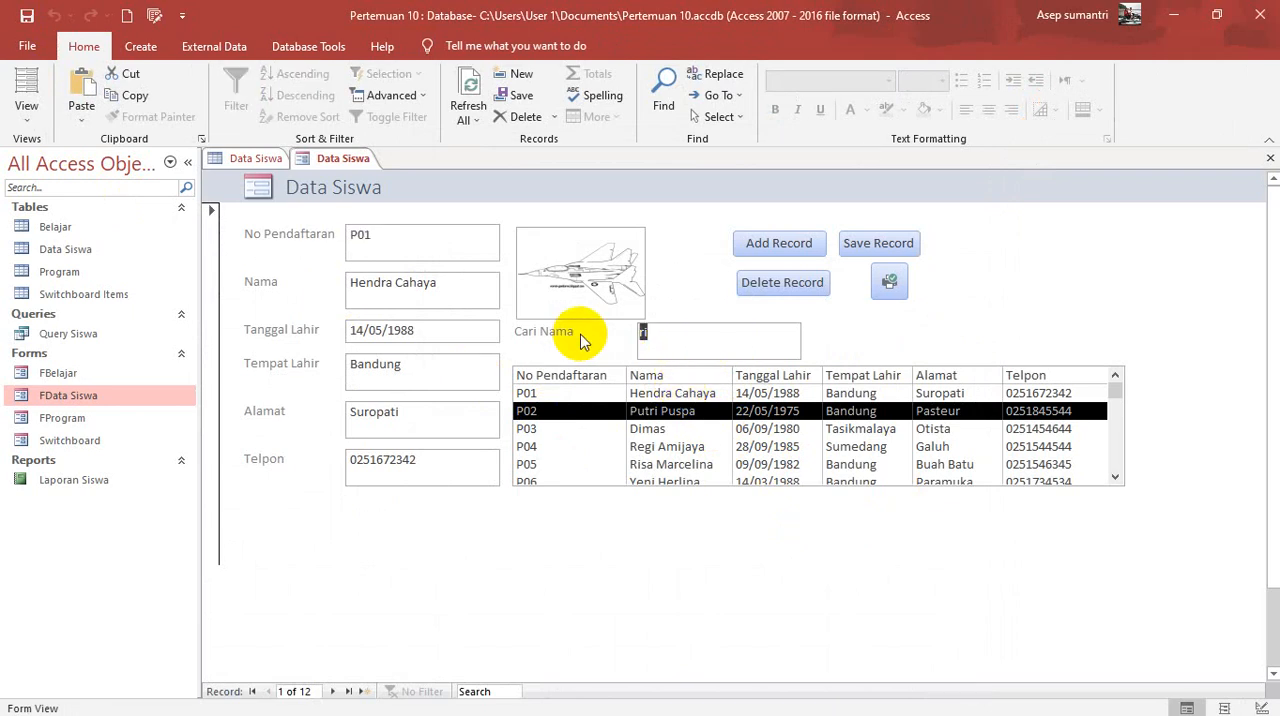
type("dim")
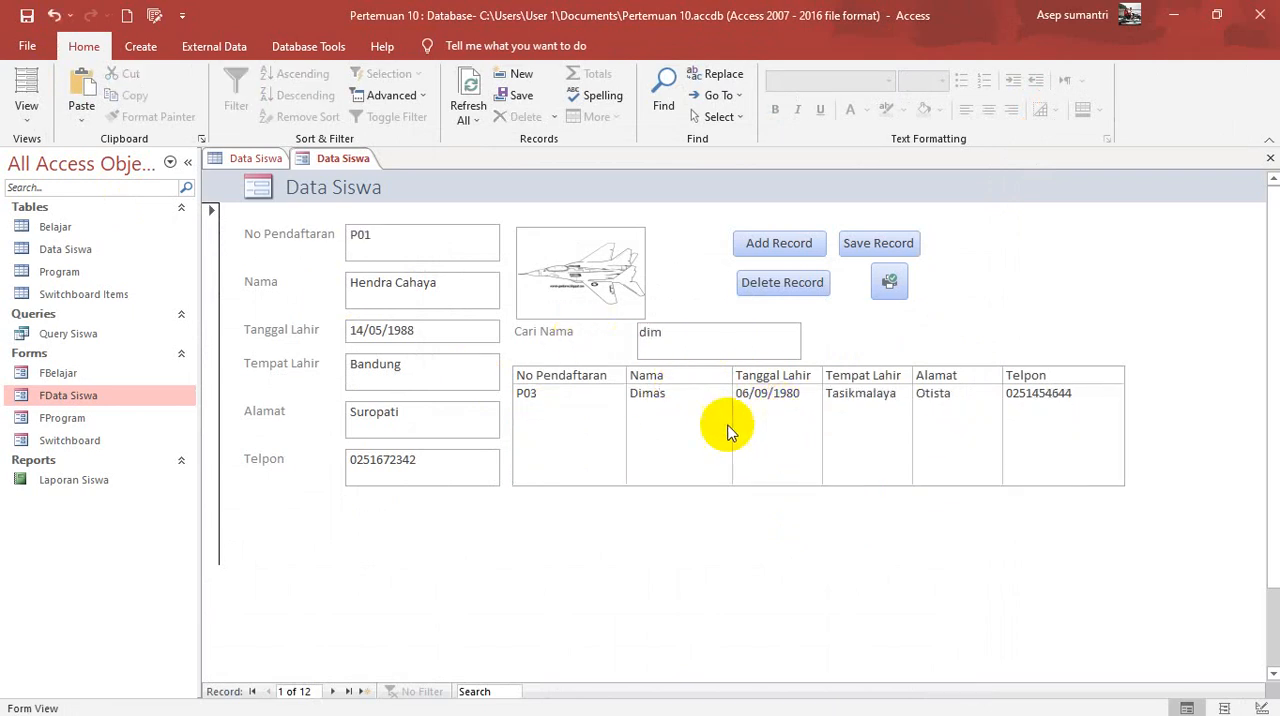
left_click(658, 398)
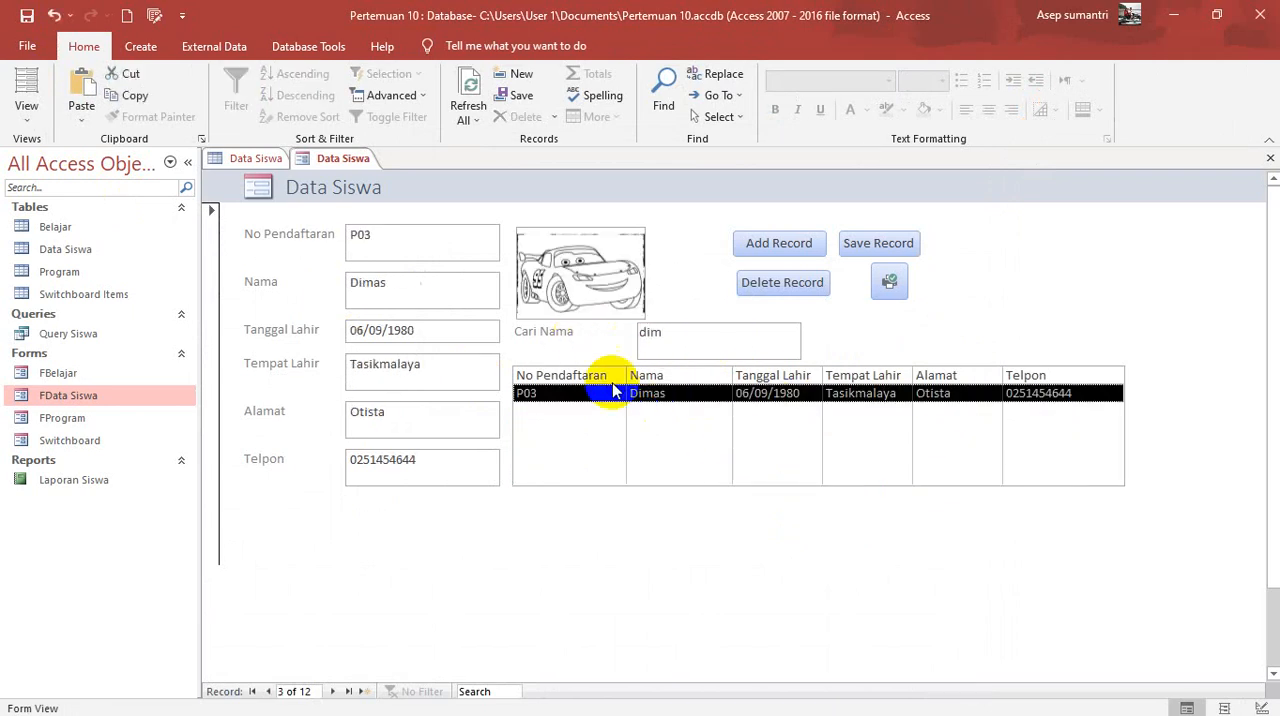
Step: Try to print the selected record with the new print button to Microsoft Print to PDF, replacing 2.pdf in Documents
left_click(890, 282)
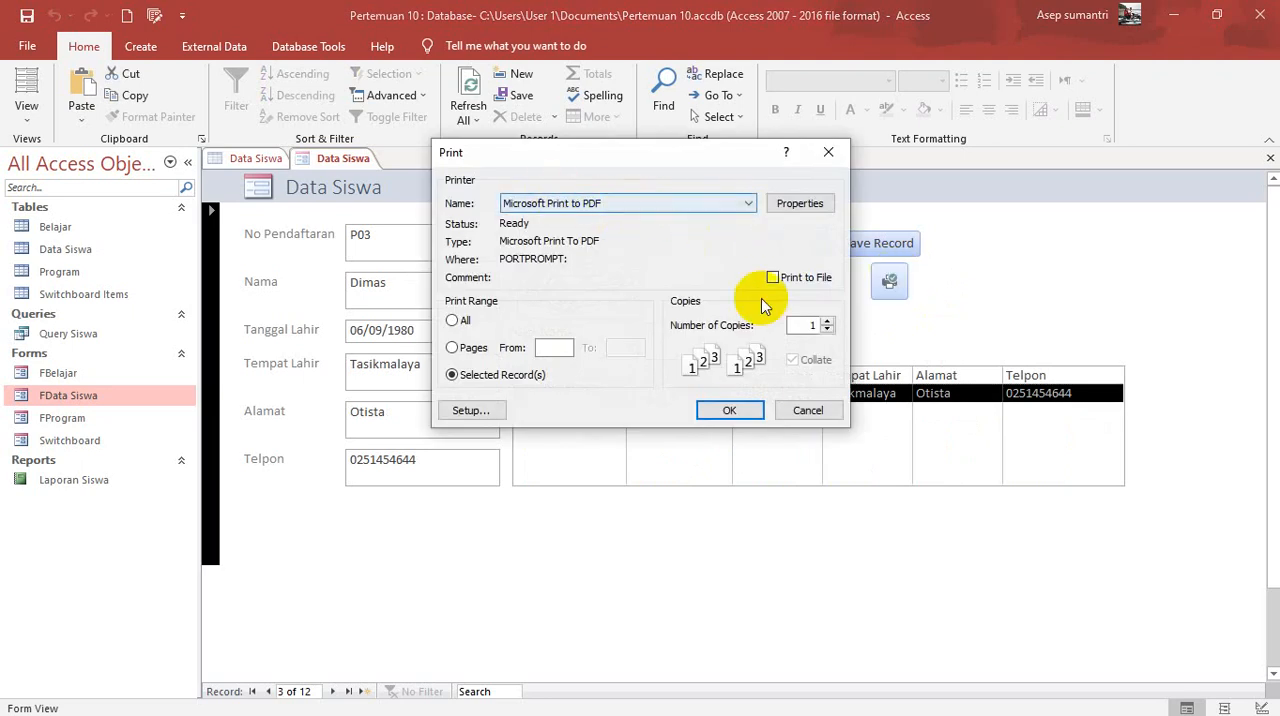
left_click(729, 410)
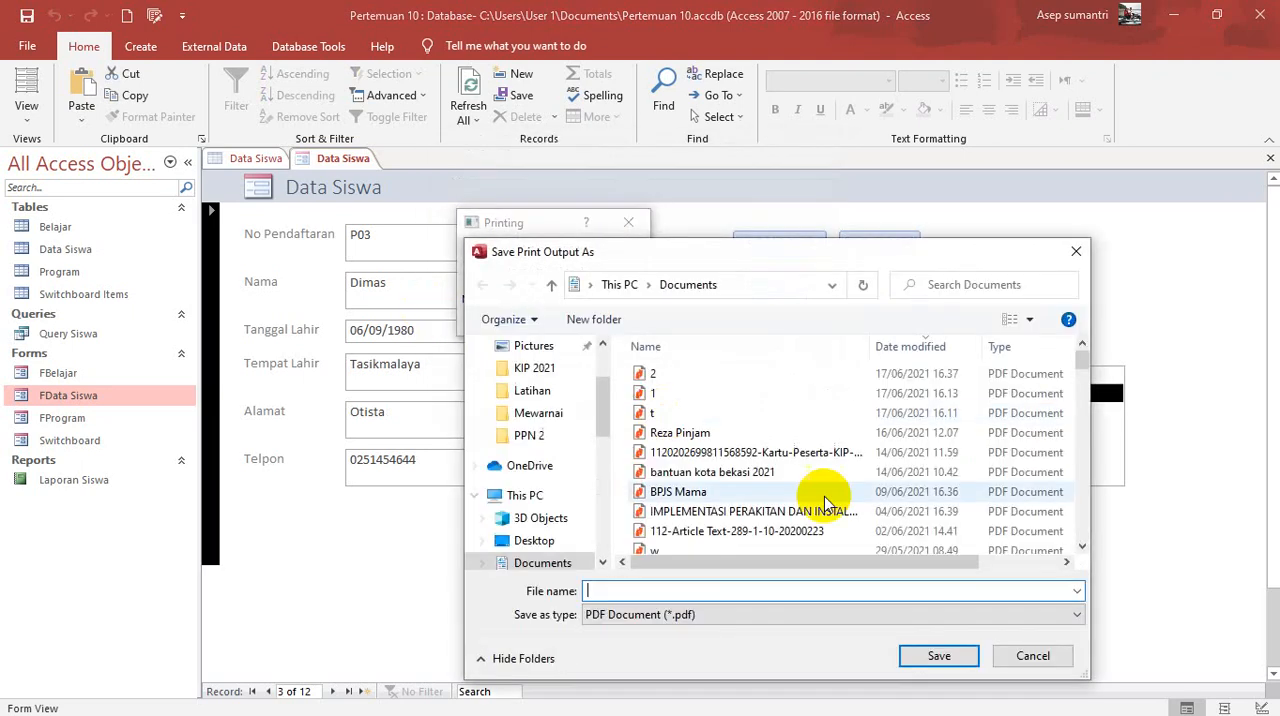
left_click(656, 376)
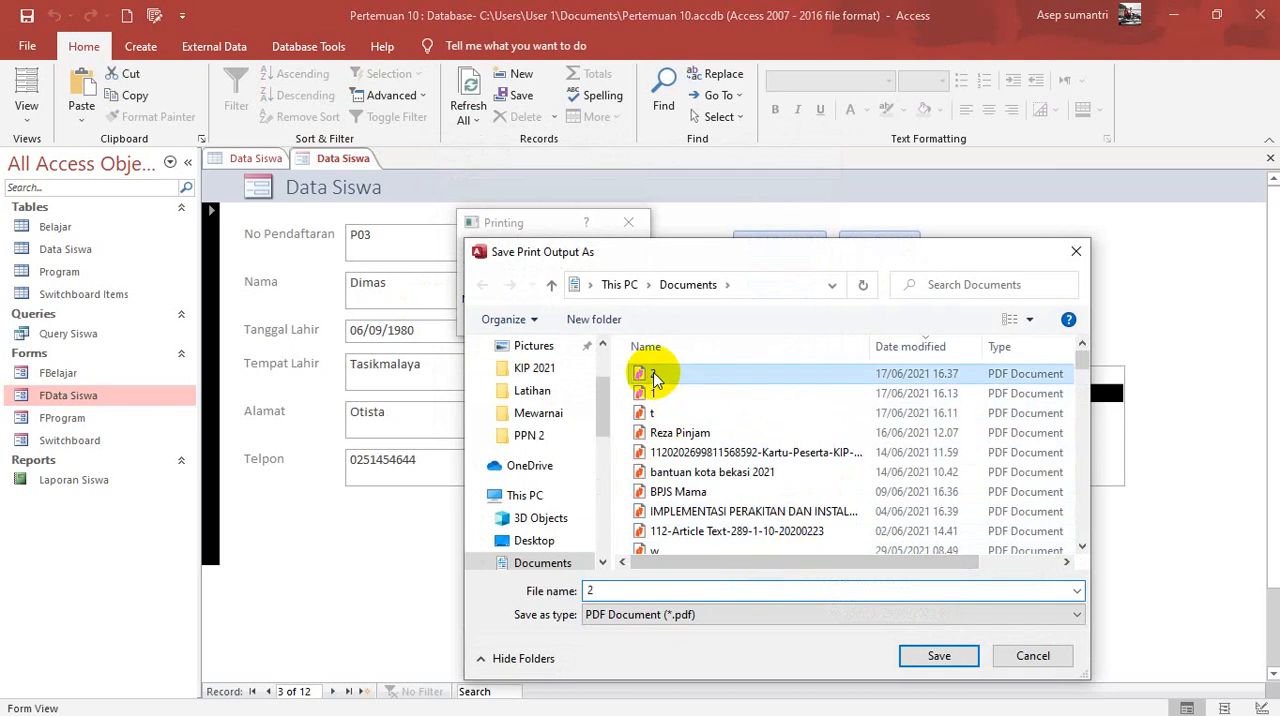
left_click(939, 656)
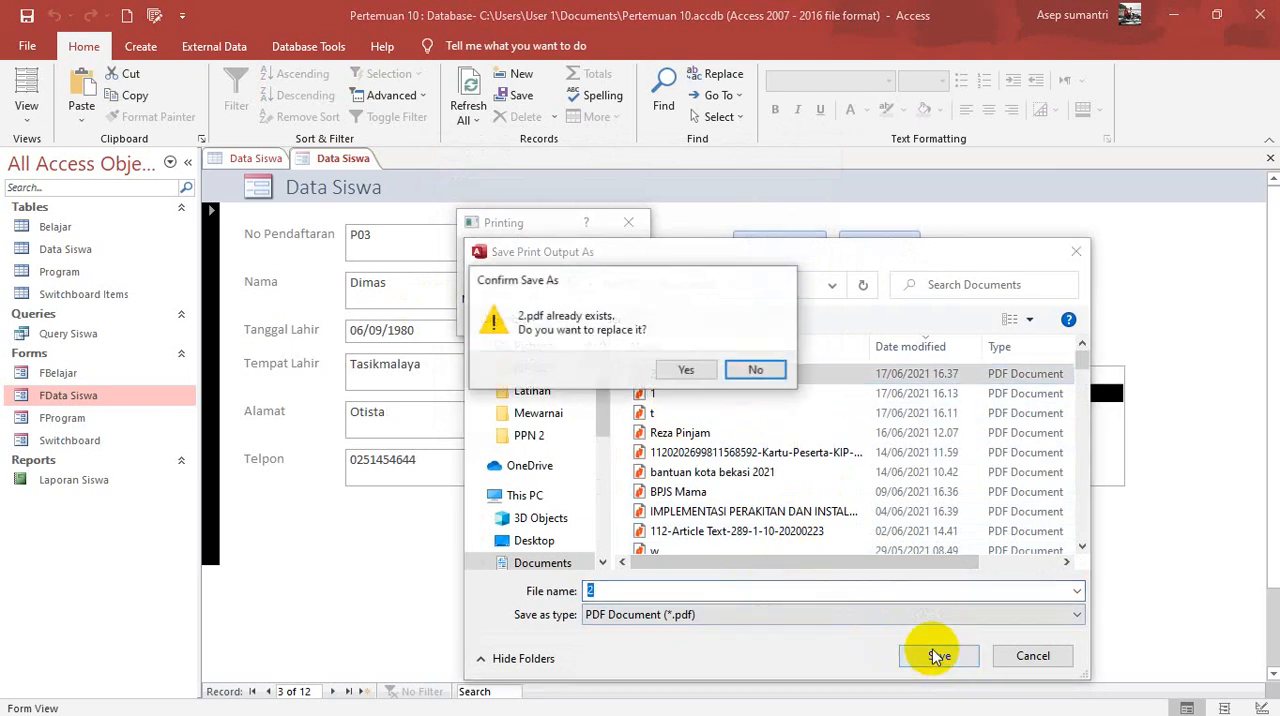
left_click(697, 374)
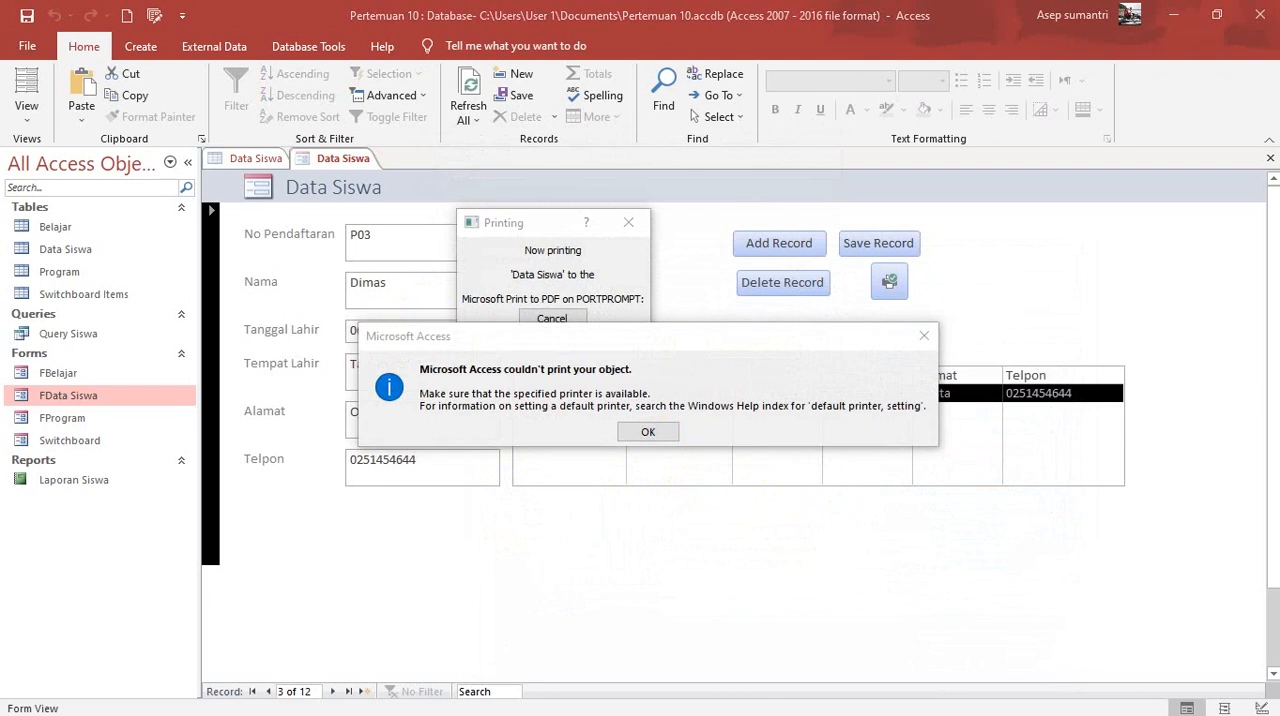
Step: Switch to Nitro Pro, close the open PDFs 2, t and 1, and minimize its window
key("alt+Tab")
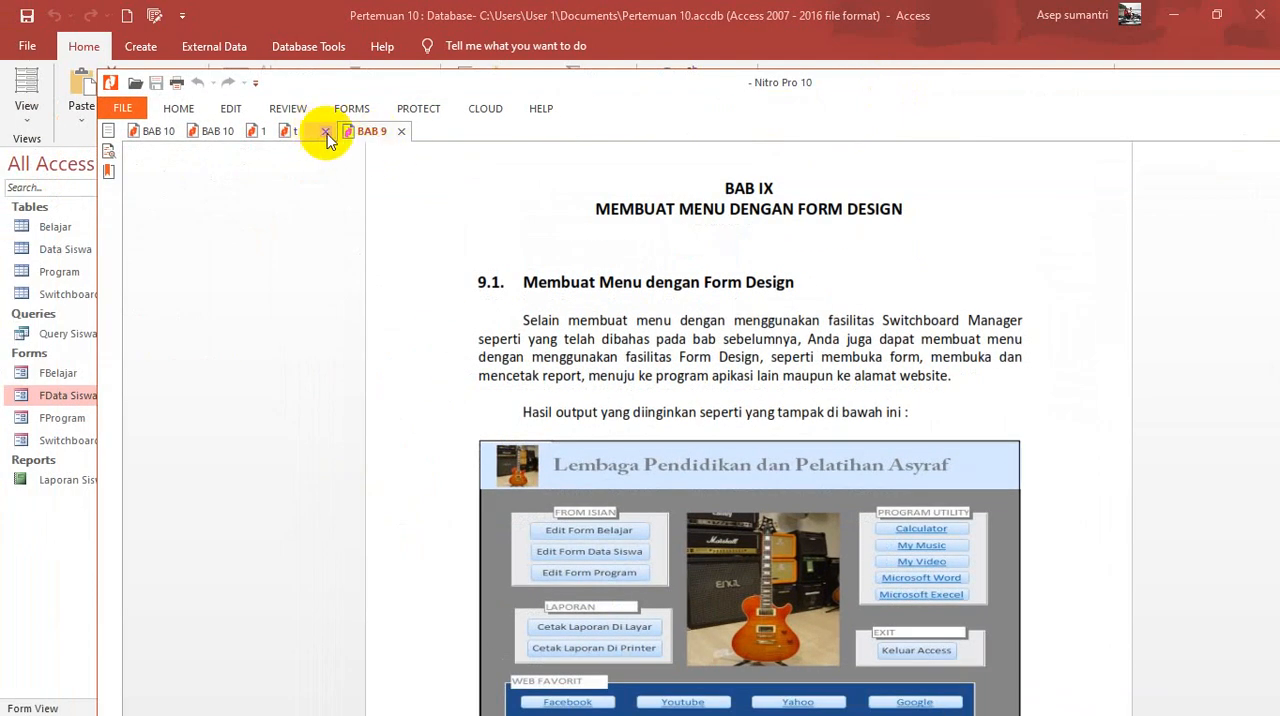
left_click(318, 138)
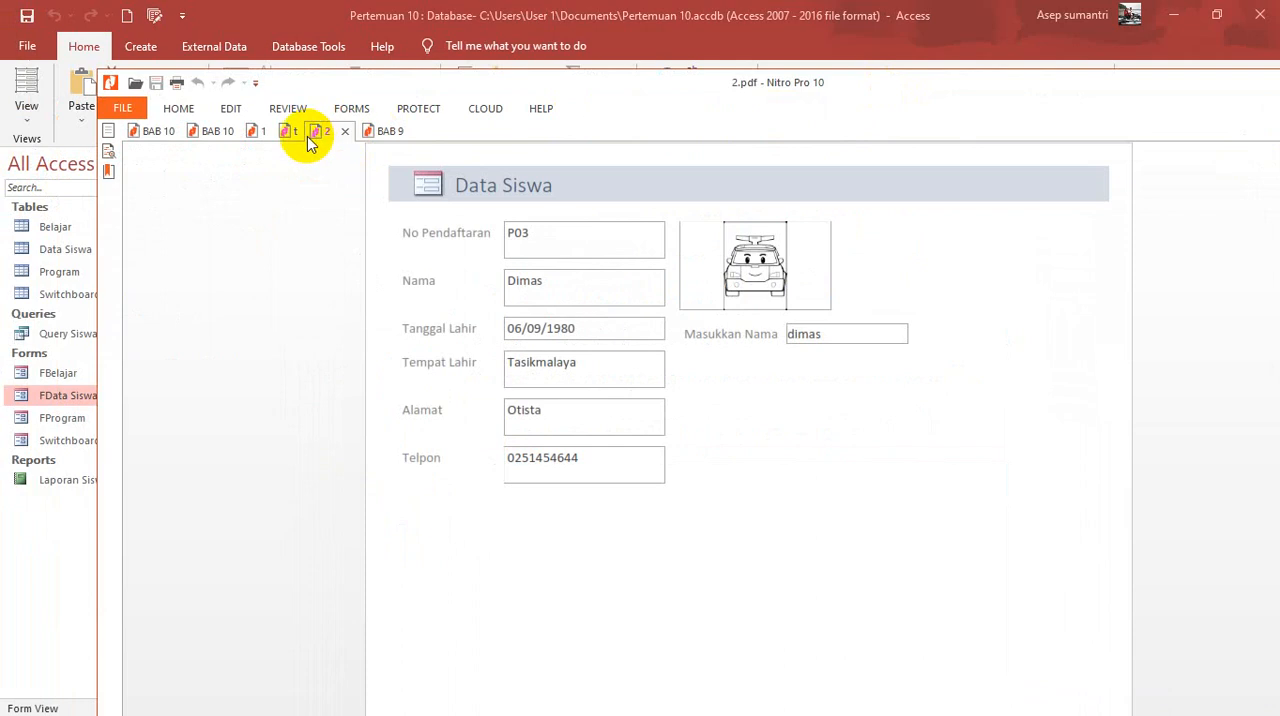
left_click(346, 134)
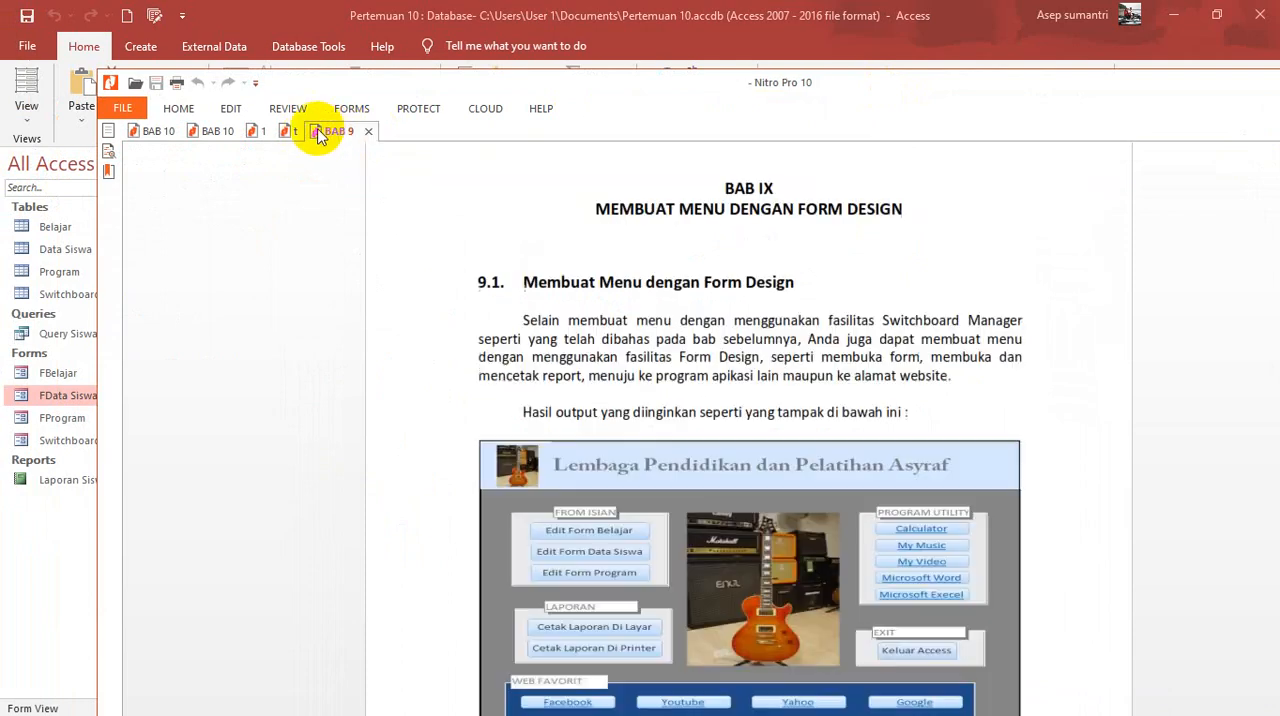
left_click(296, 134)
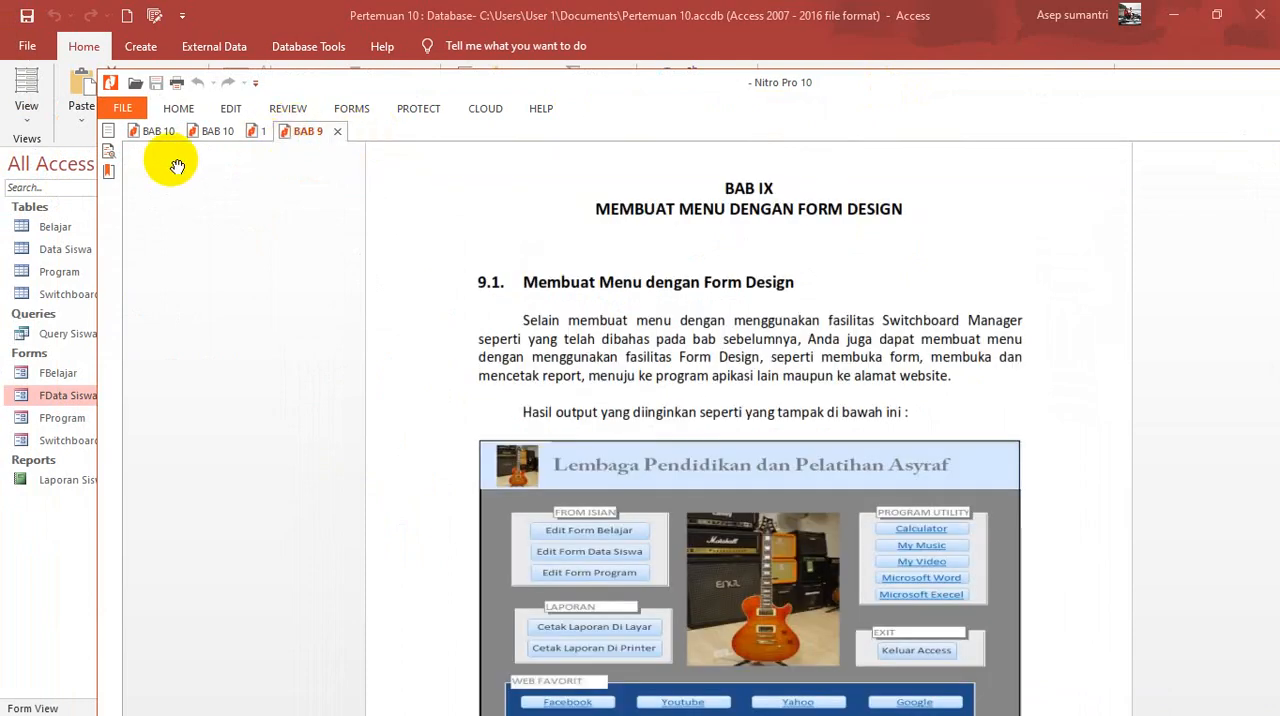
left_click(258, 136)
left_click(281, 132)
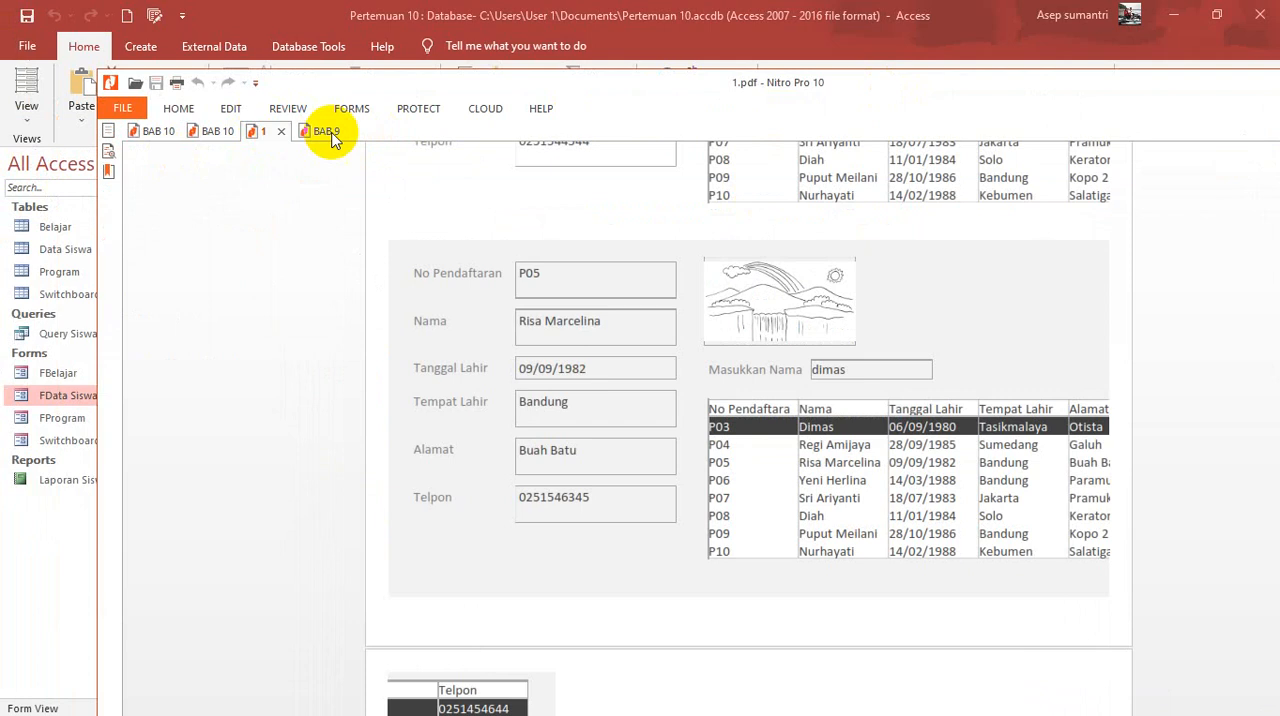
left_click_drag(1174, 87, 1049, 105)
left_click(1180, 99)
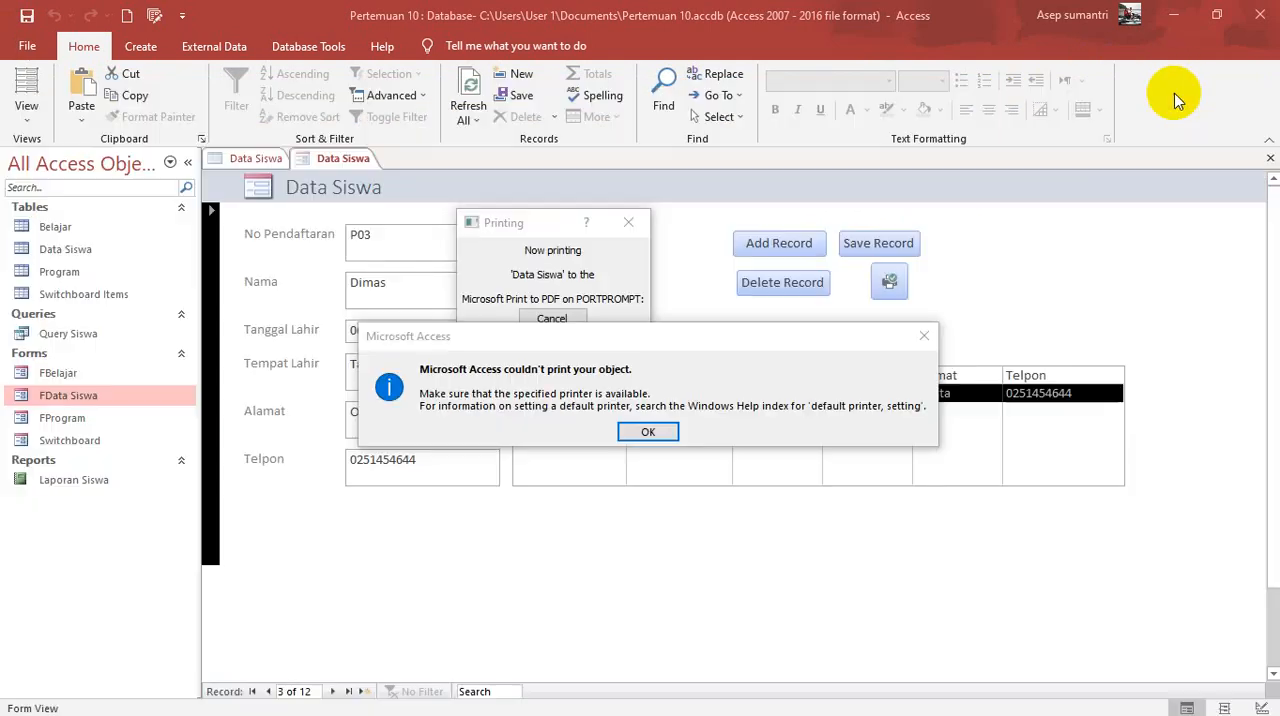
Step: Dismiss the print error and macro dialogs, and print the selected record to PDF again, replacing 2.pdf in Documents
left_click(658, 436)
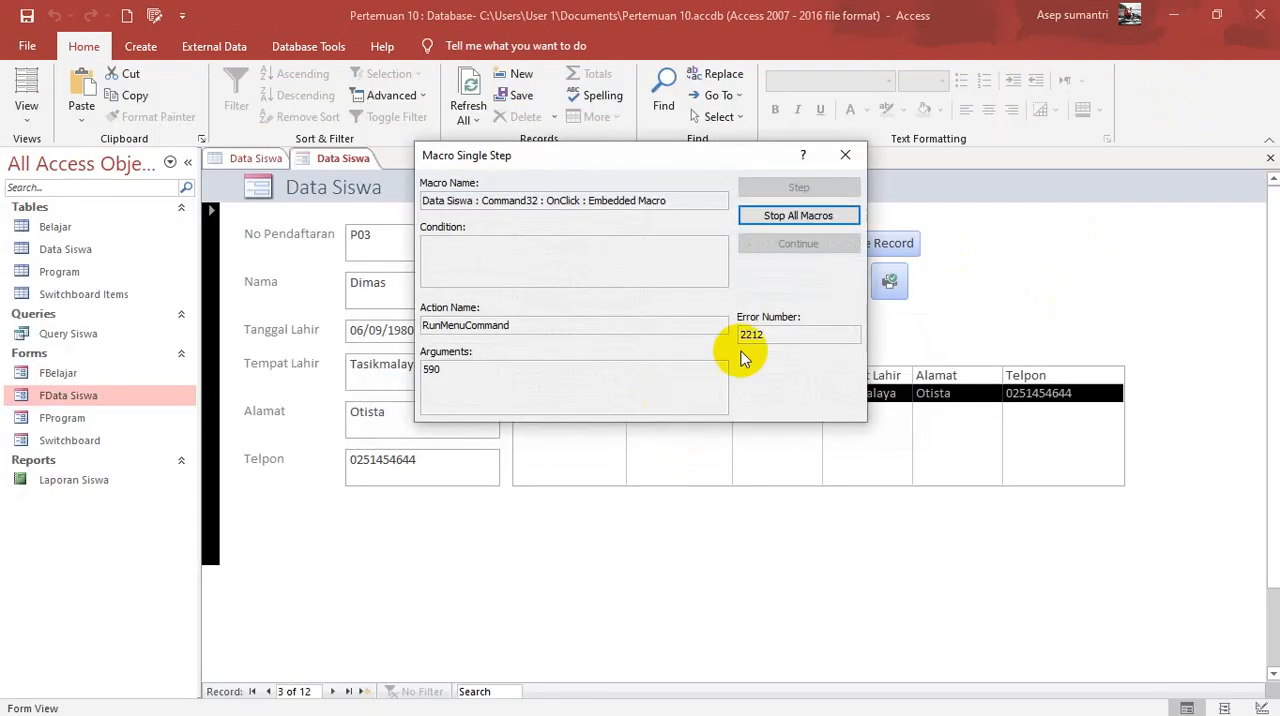
left_click(850, 140)
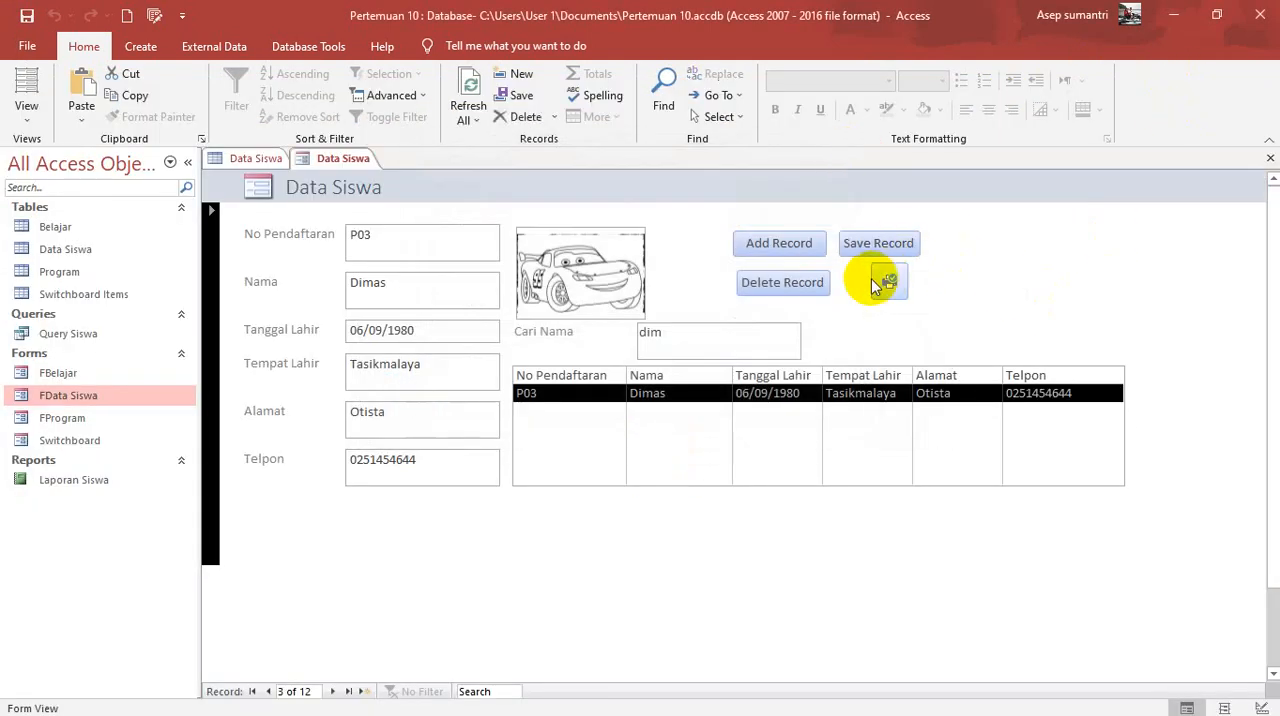
left_click(886, 279)
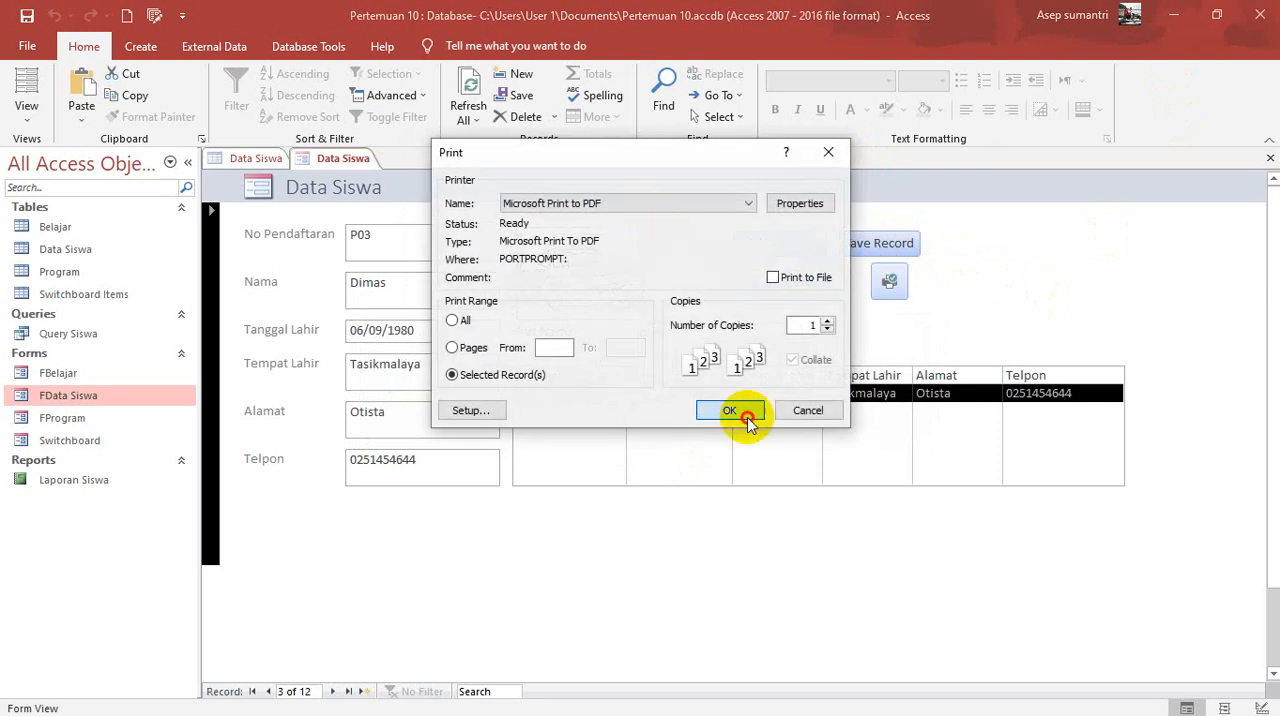
left_click(740, 490)
left_click(645, 373)
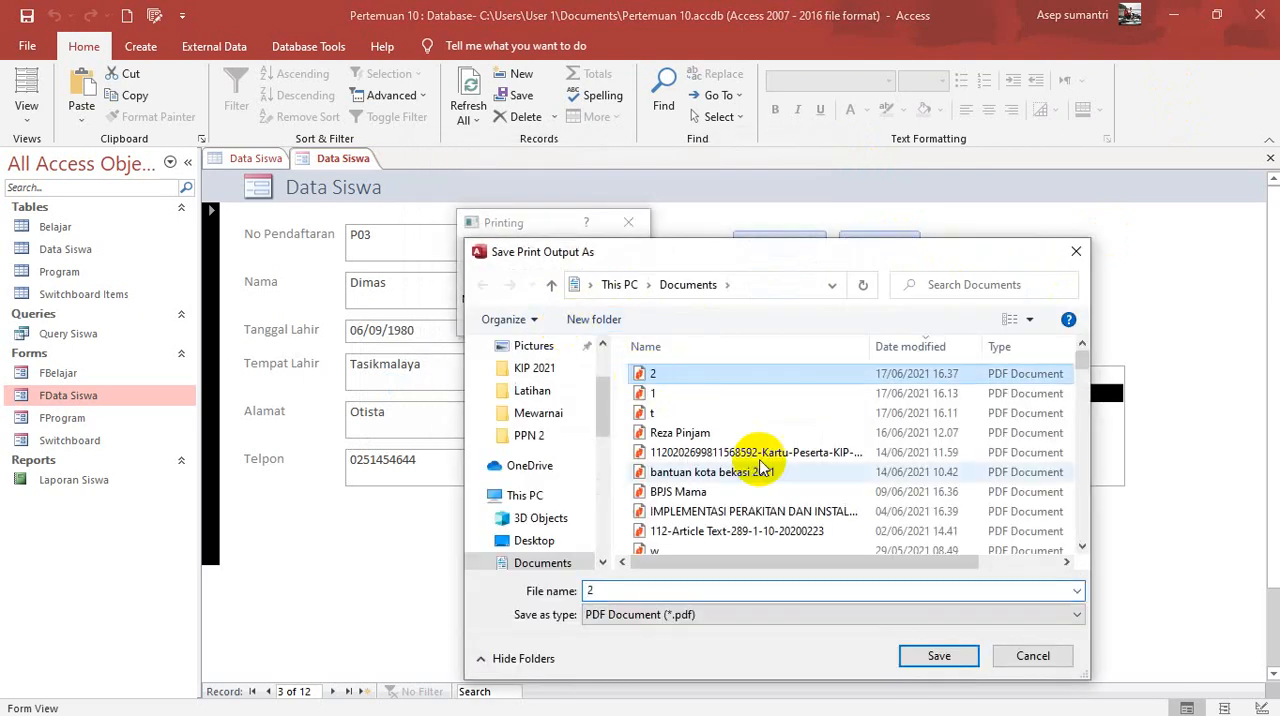
left_click(938, 656)
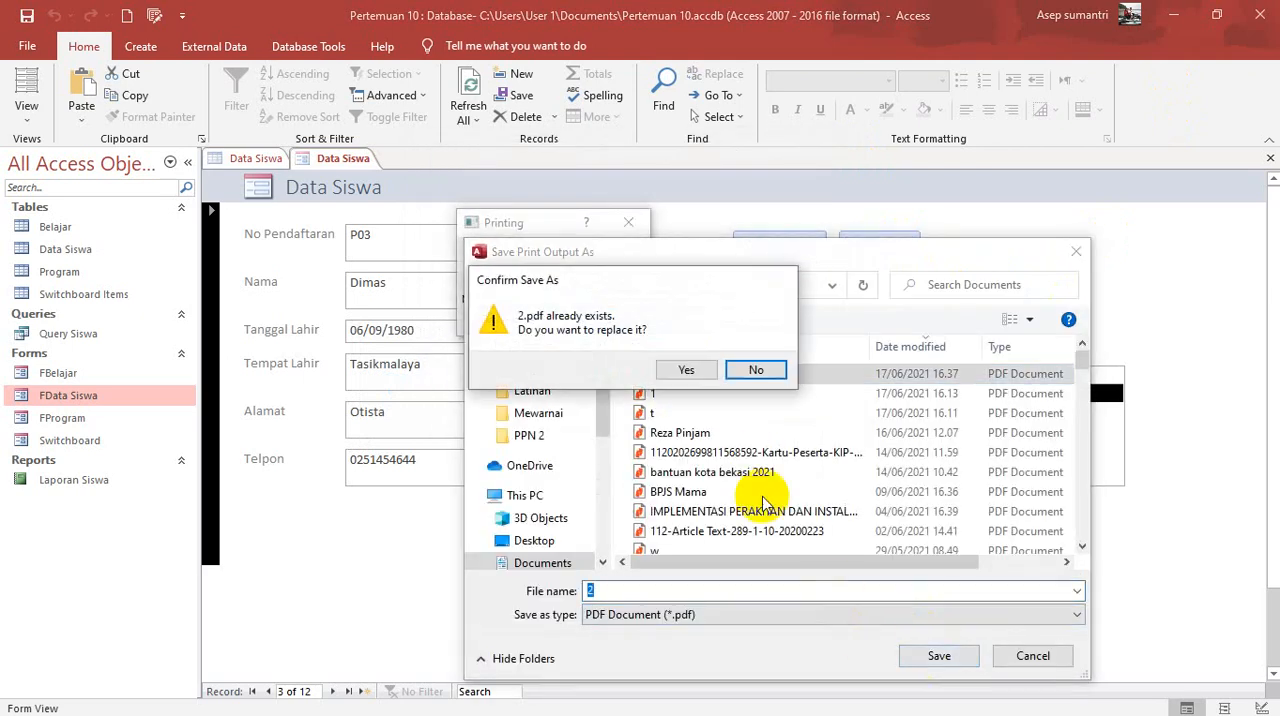
left_click(694, 370)
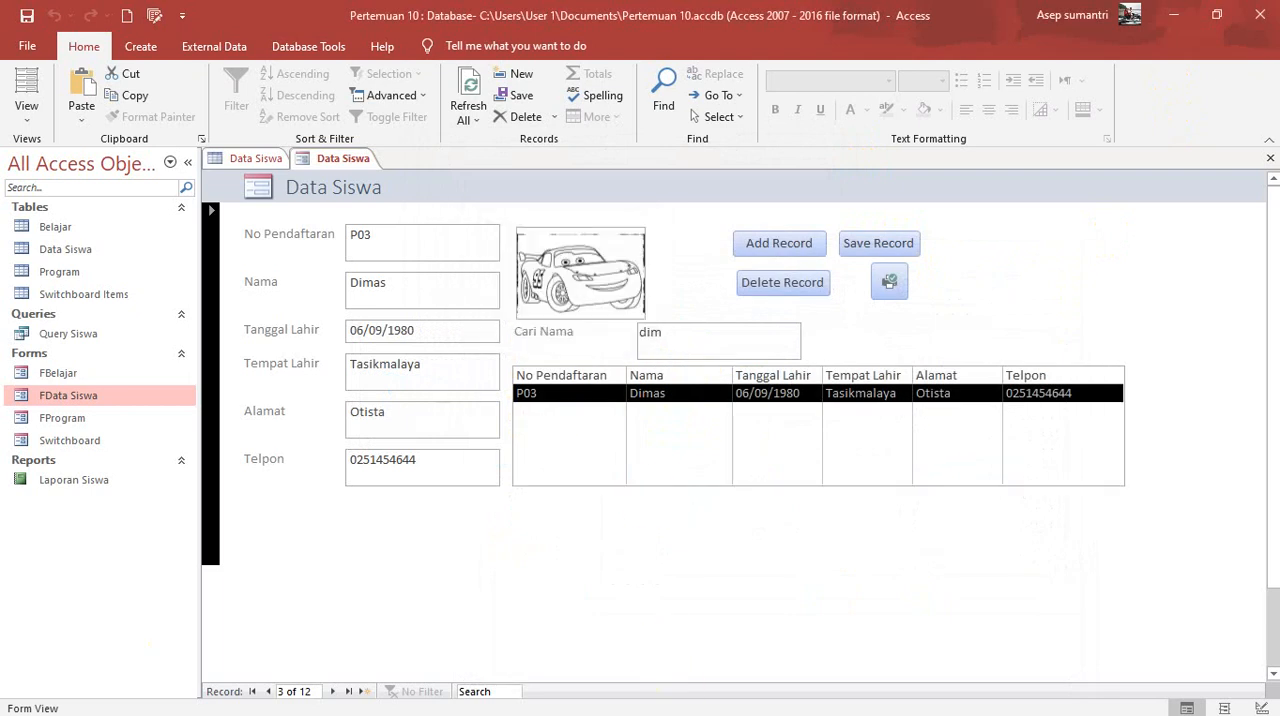
Step: Switch to File Explorer, go to the Documents folder and open 2.pdf to check the printed record
key("alt+Tab")
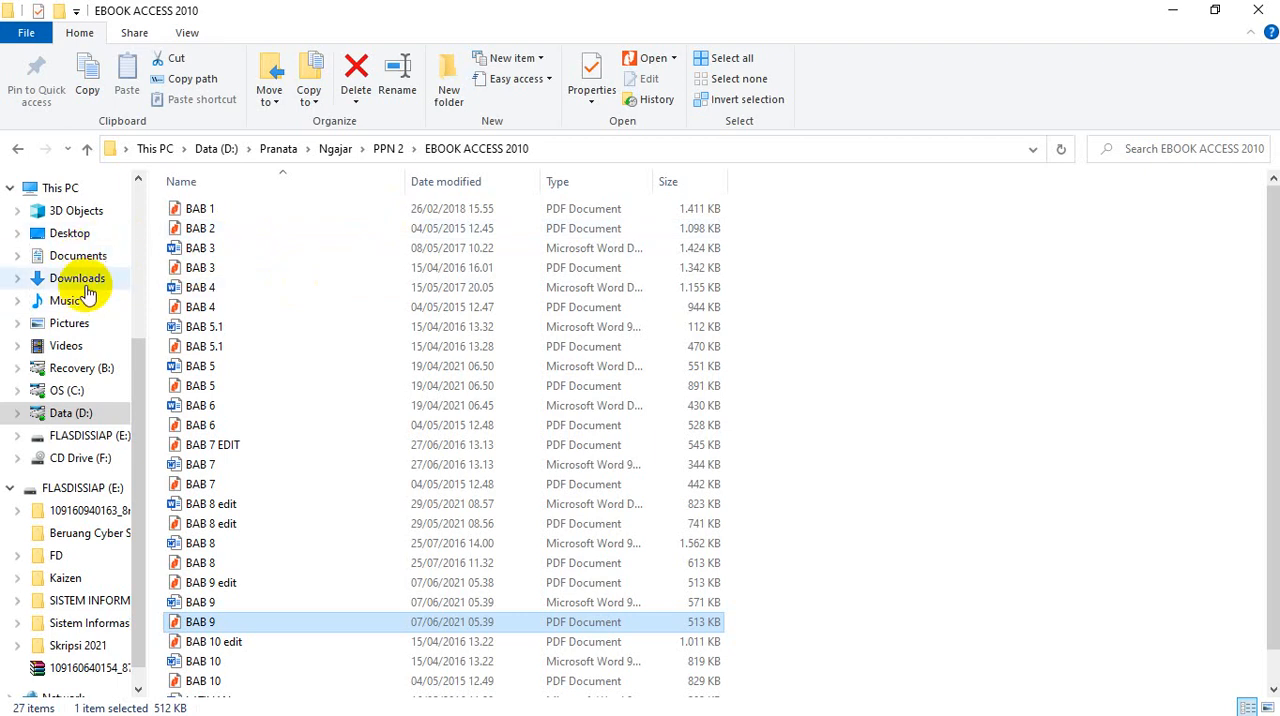
left_click(87, 282)
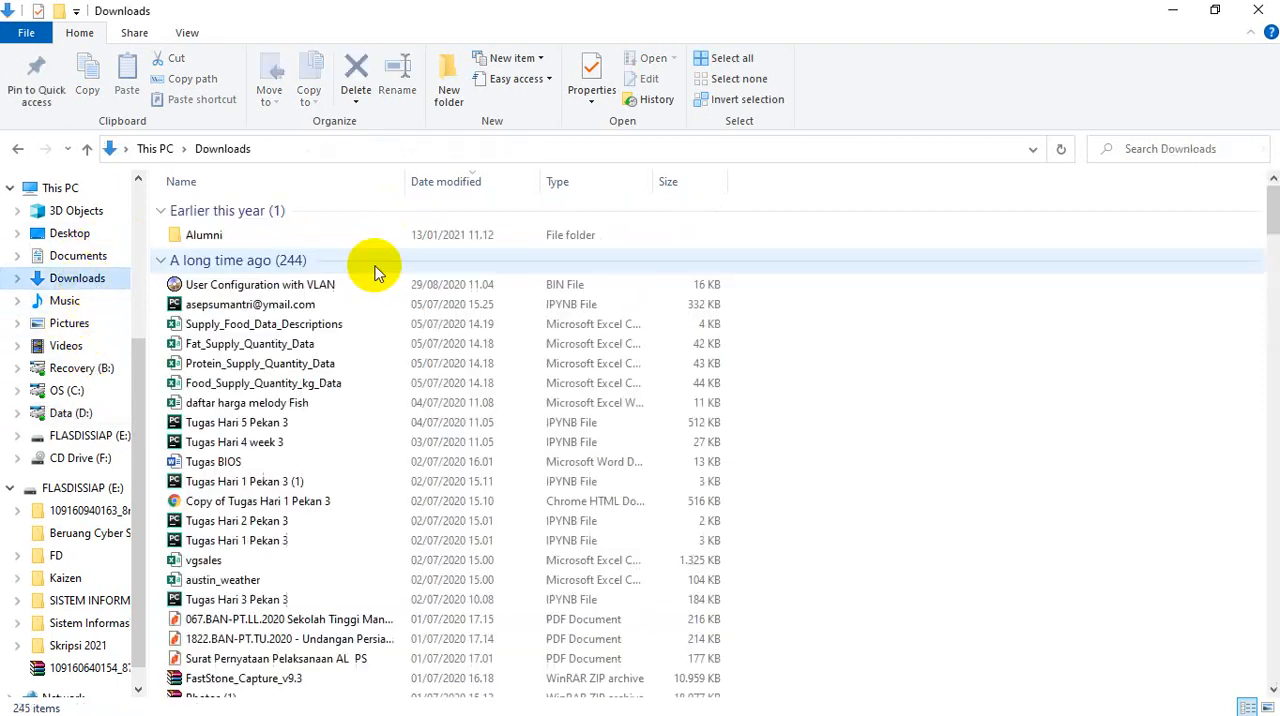
left_click(77, 255)
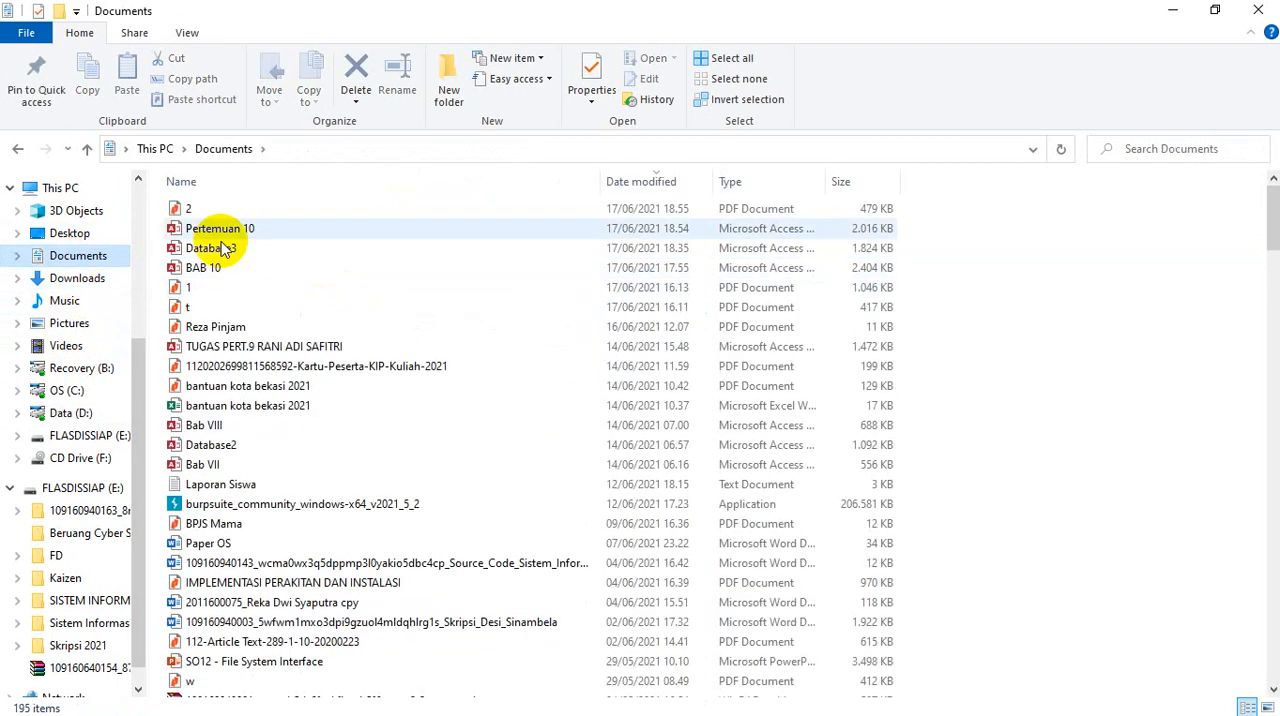
double_click(176, 205)
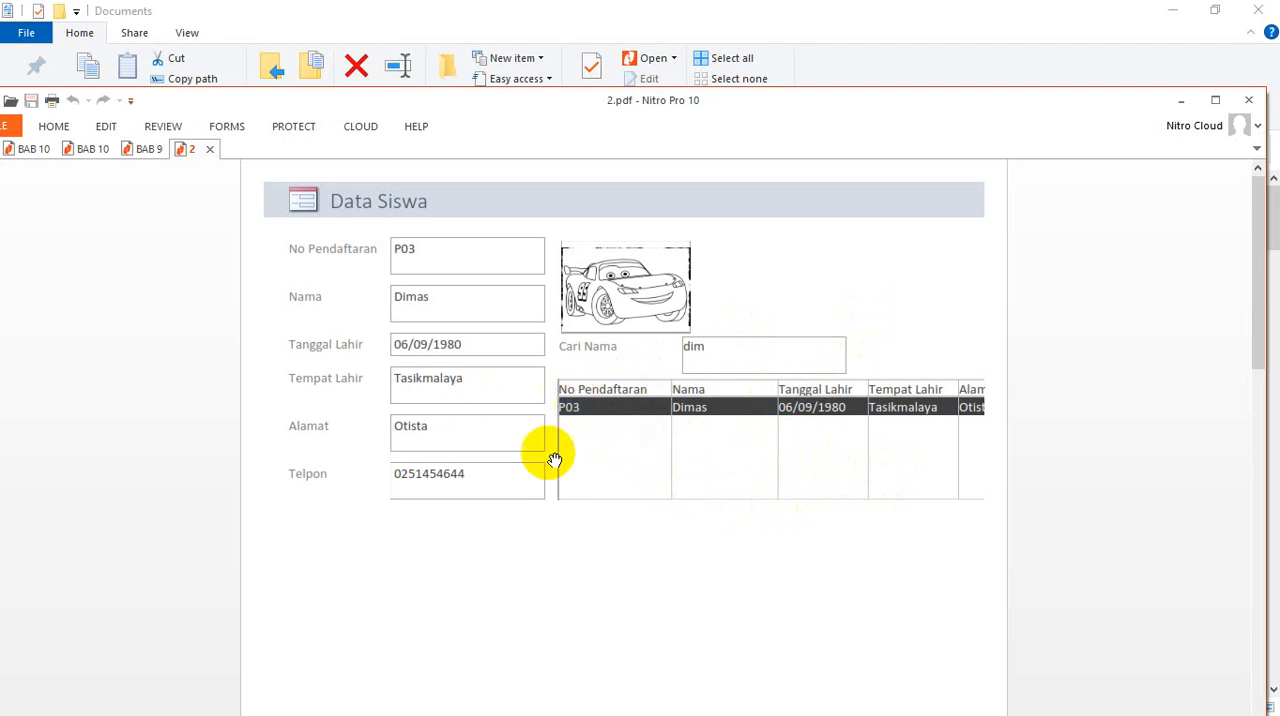
Step: Minimize the PDF and Documents windows and switch the Data Siswa form to Design View
left_click(1180, 99)
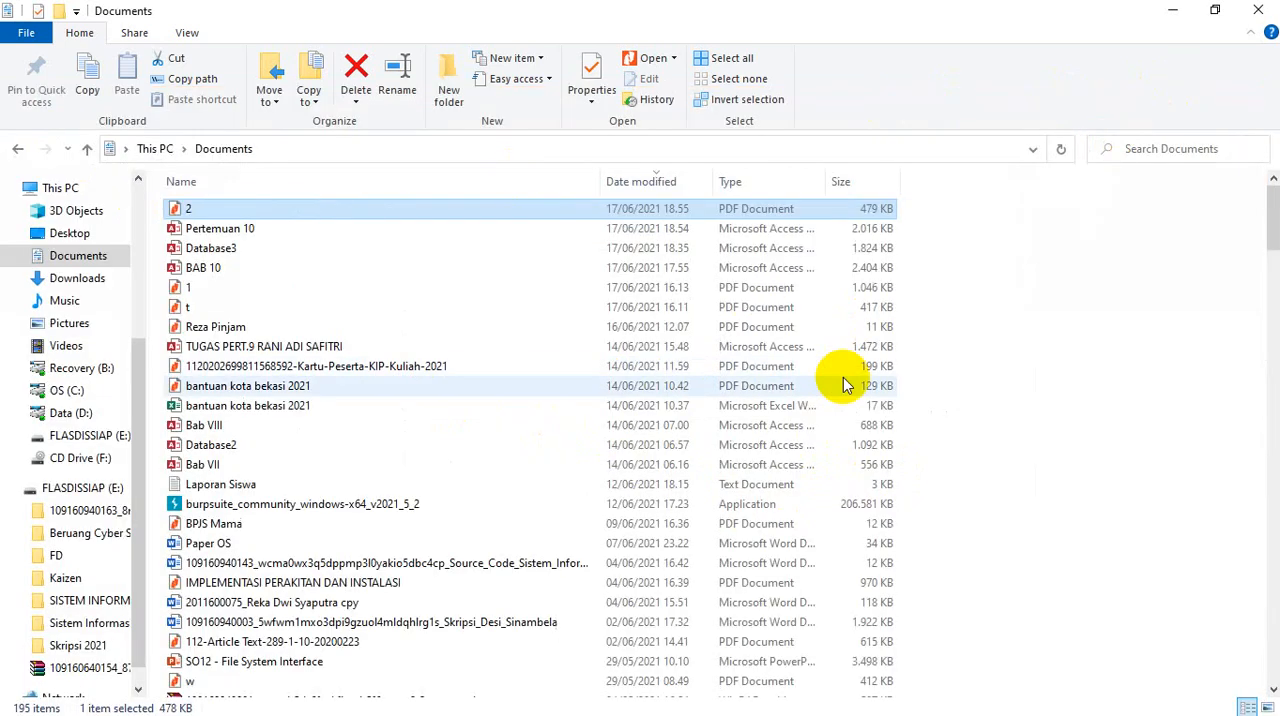
left_click(1174, 10)
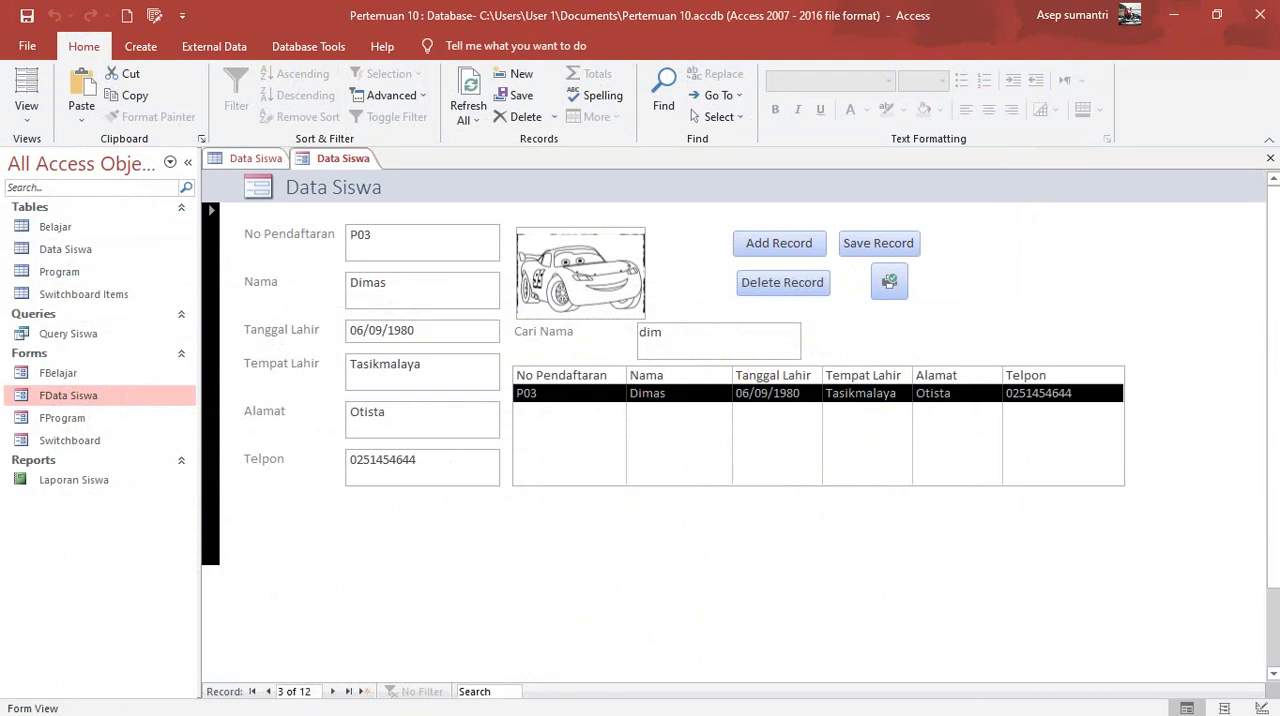
left_click(27, 108)
left_click(111, 235)
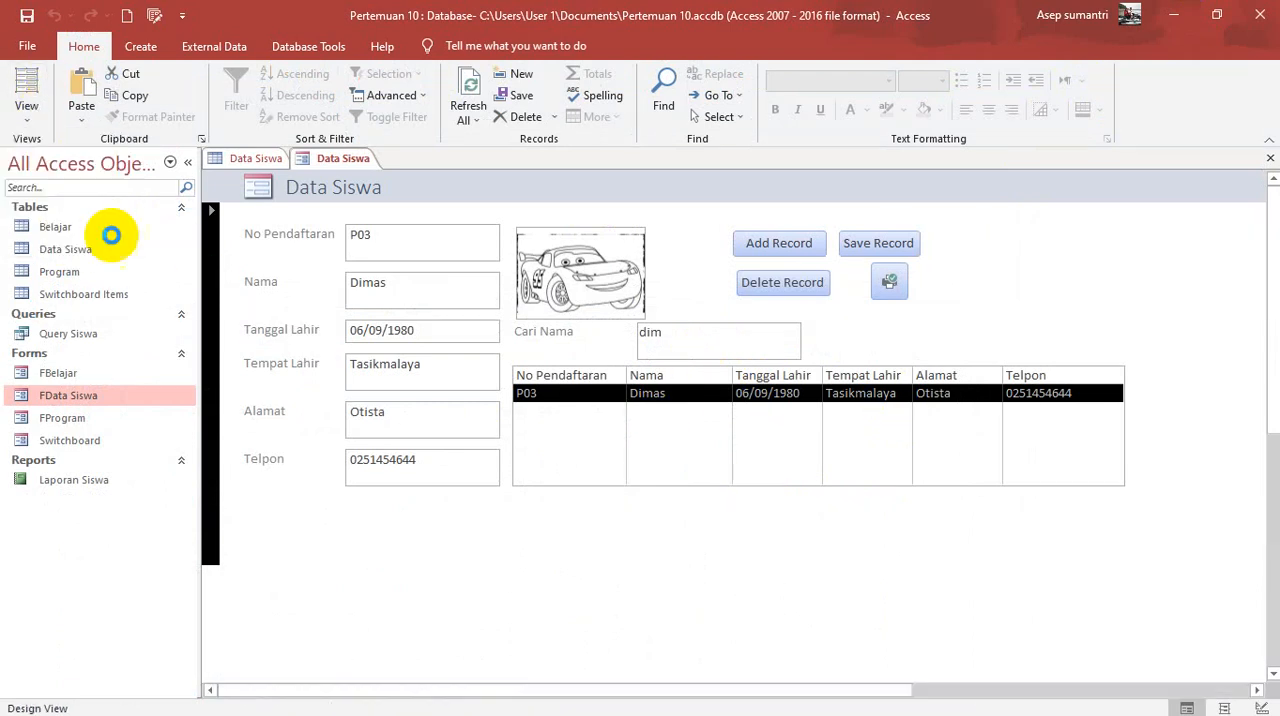
Step: Set the Display When property of the list box below Cari Nama to Screen Only
left_click(726, 466)
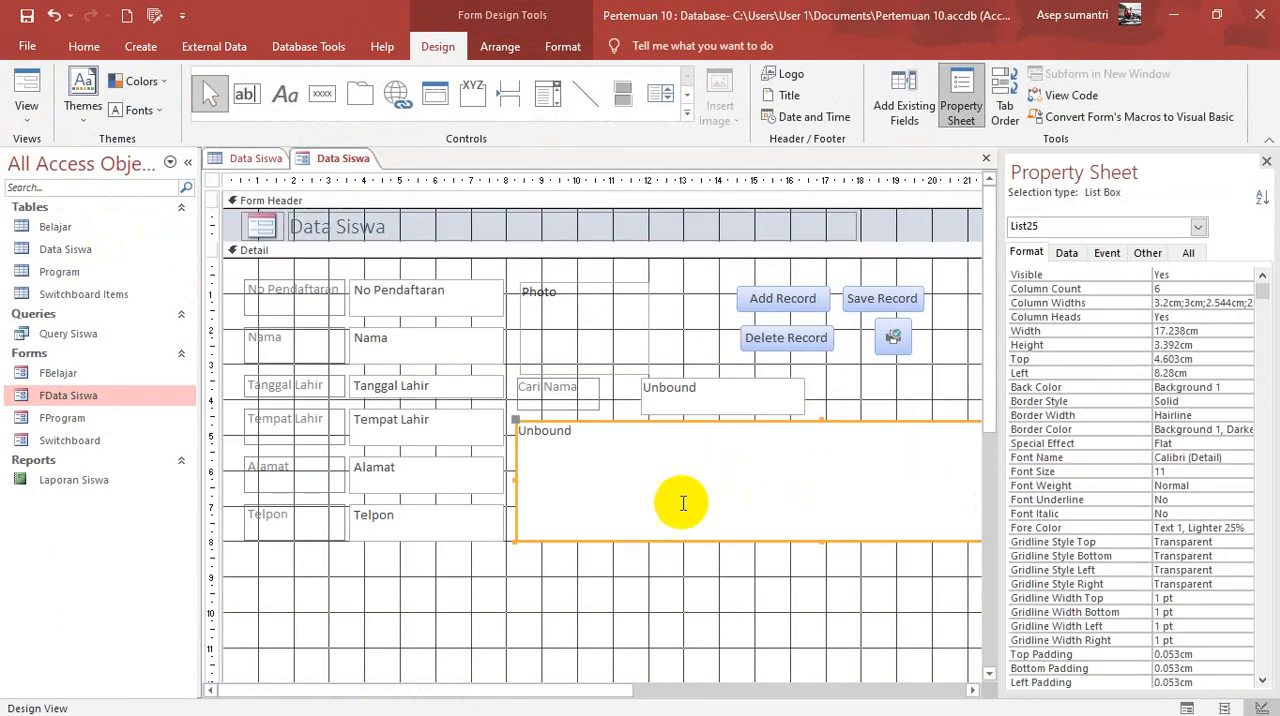
scroll(1178, 475, "down", 3)
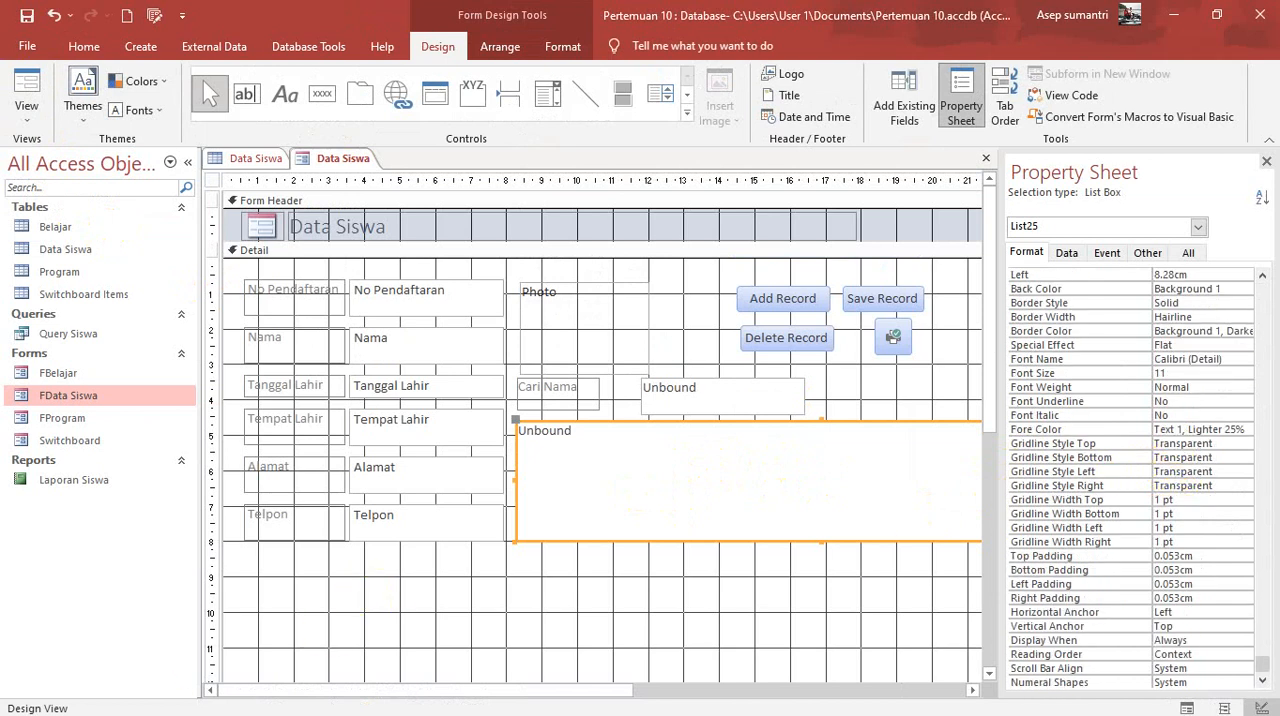
scroll(1157, 608, "up", 3)
scroll(1157, 608, "down", 3)
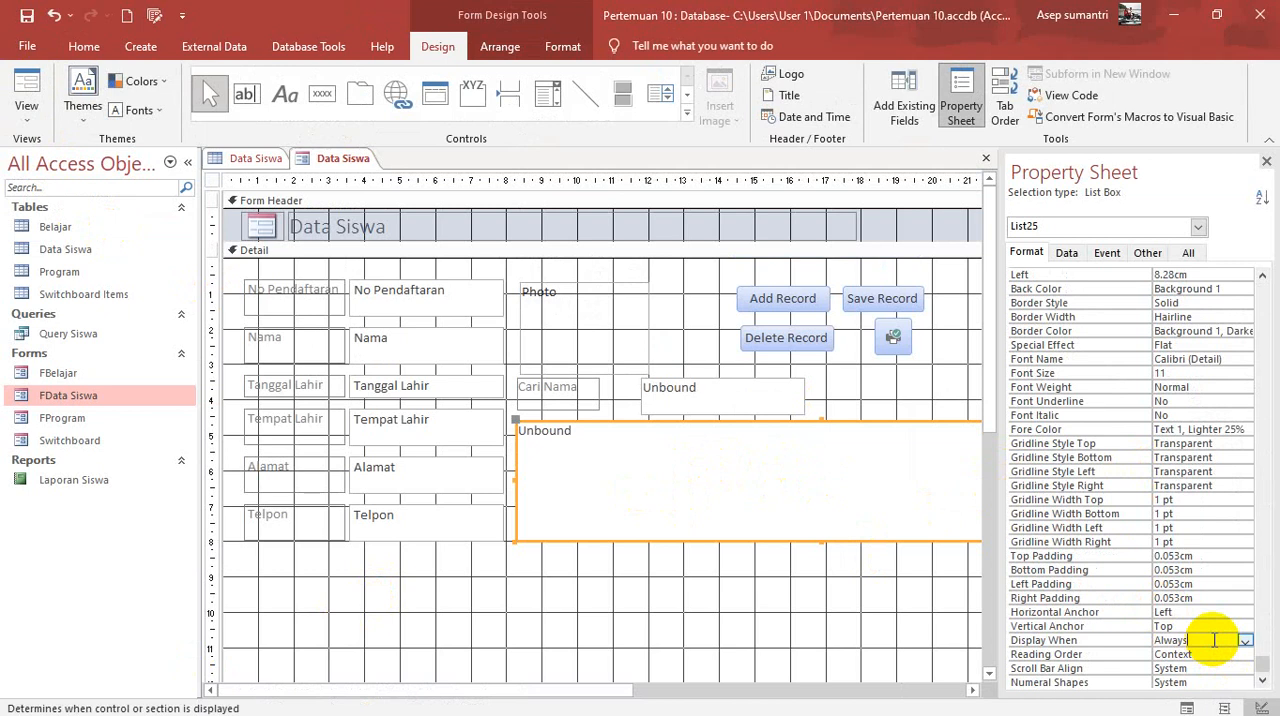
left_click(1245, 641)
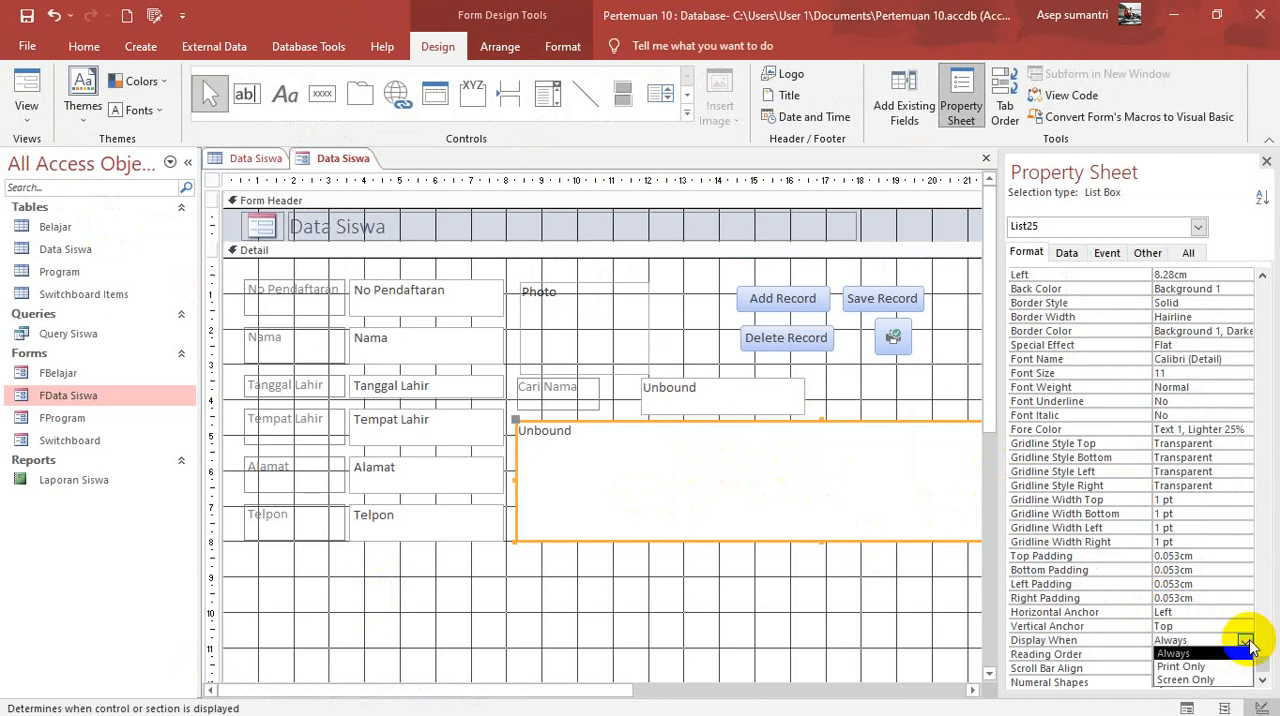
left_click(1212, 686)
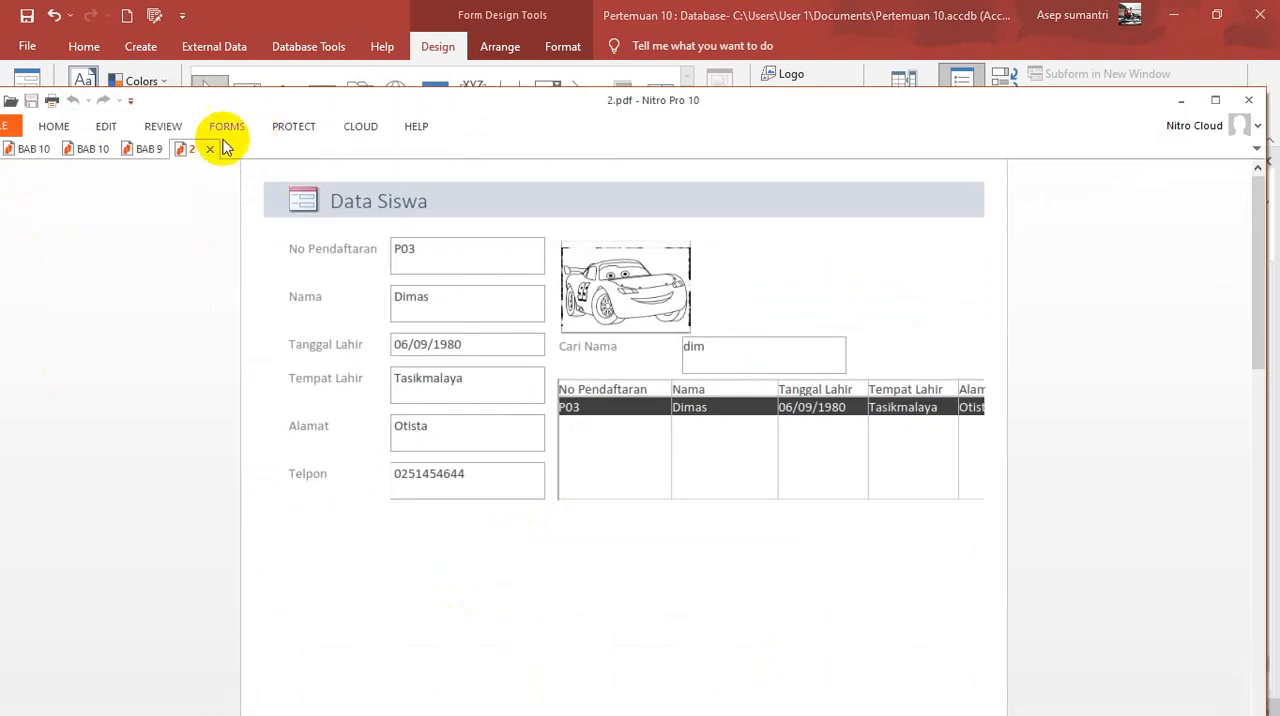
Step: Close 2.pdf in Nitro Pro, minimize its window, and return the Data Siswa form to Form View
left_click(211, 150)
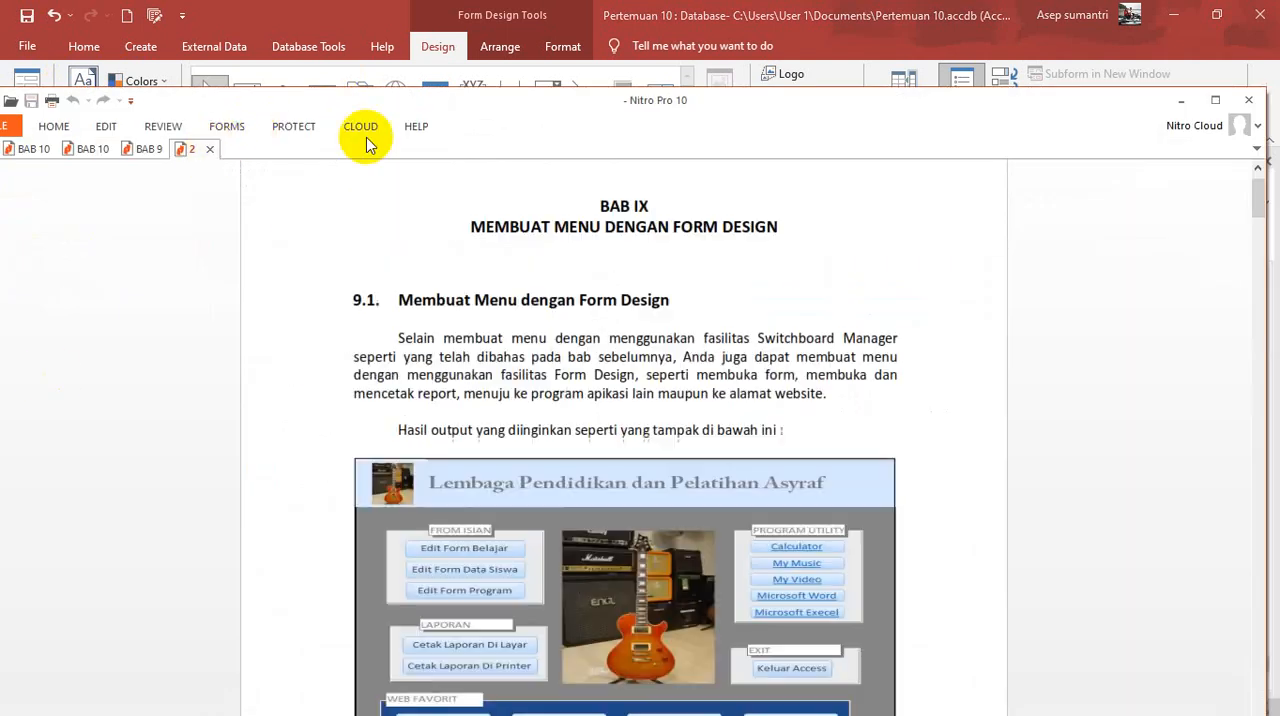
left_click(1181, 102)
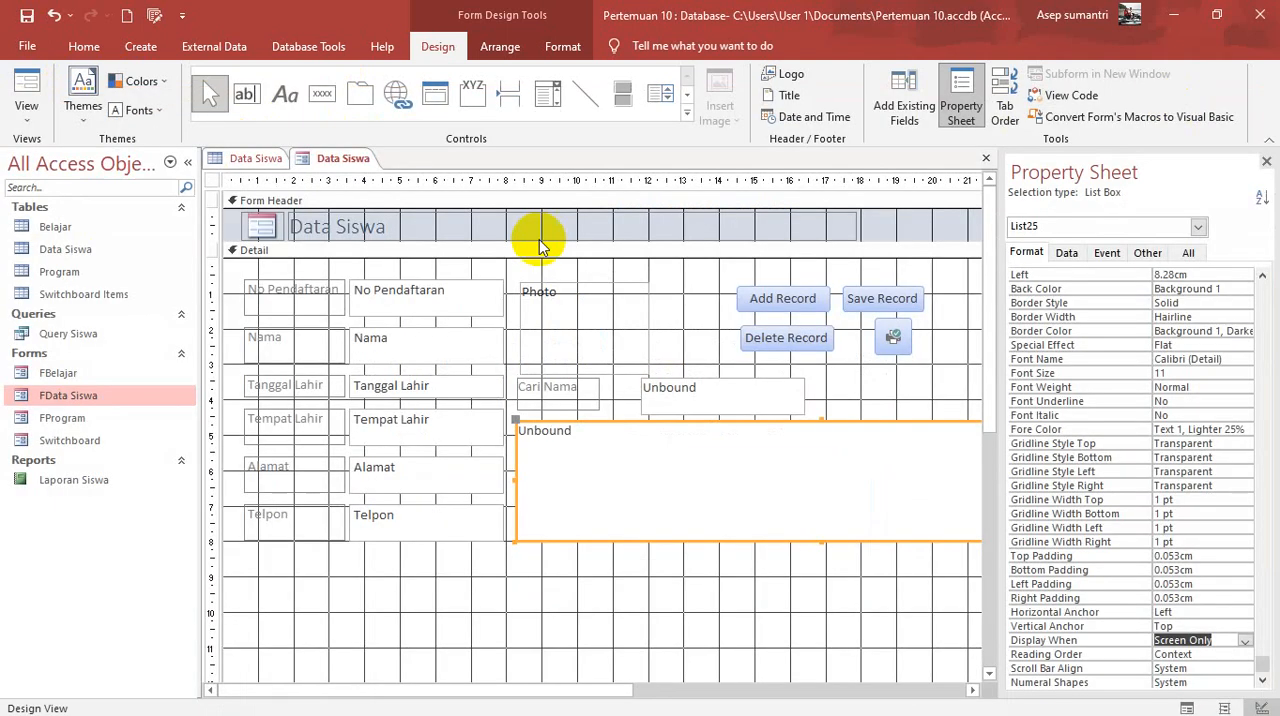
left_click(30, 116)
left_click(36, 158)
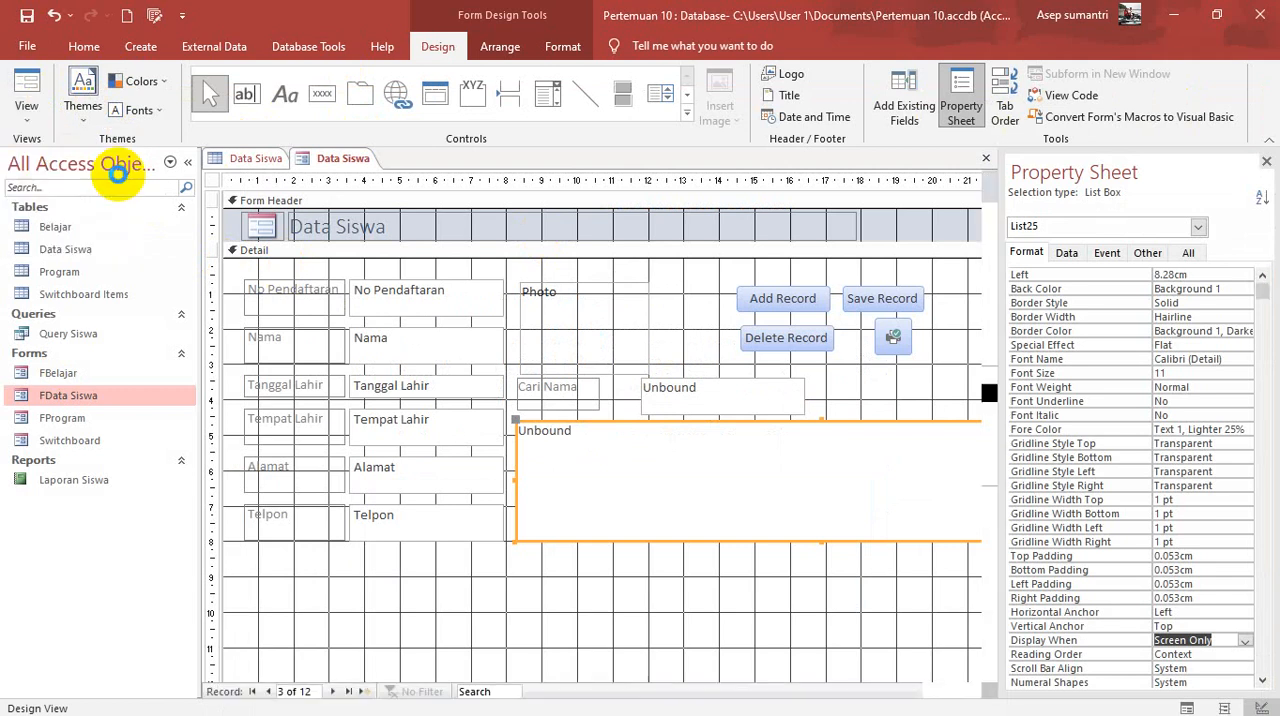
Step: Select the second student in the list box and print the record to PDF, replacing 2.pdf in Documents
left_click(646, 424)
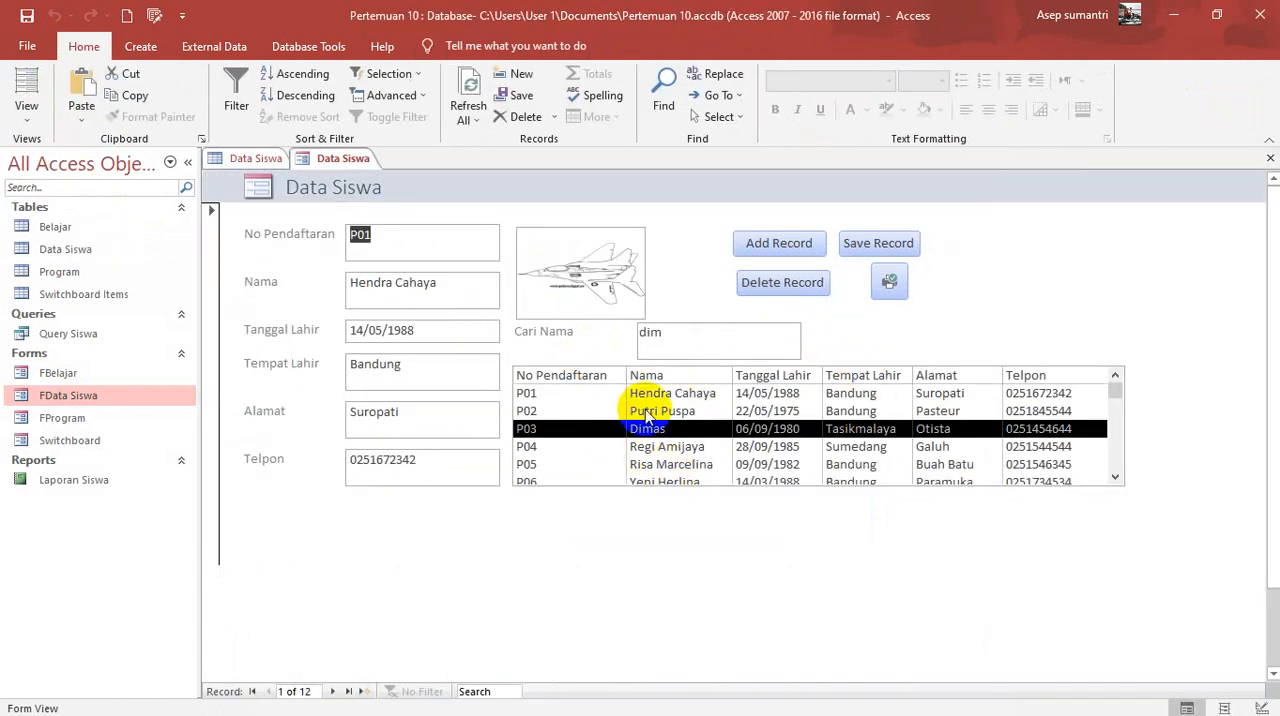
left_click(650, 415)
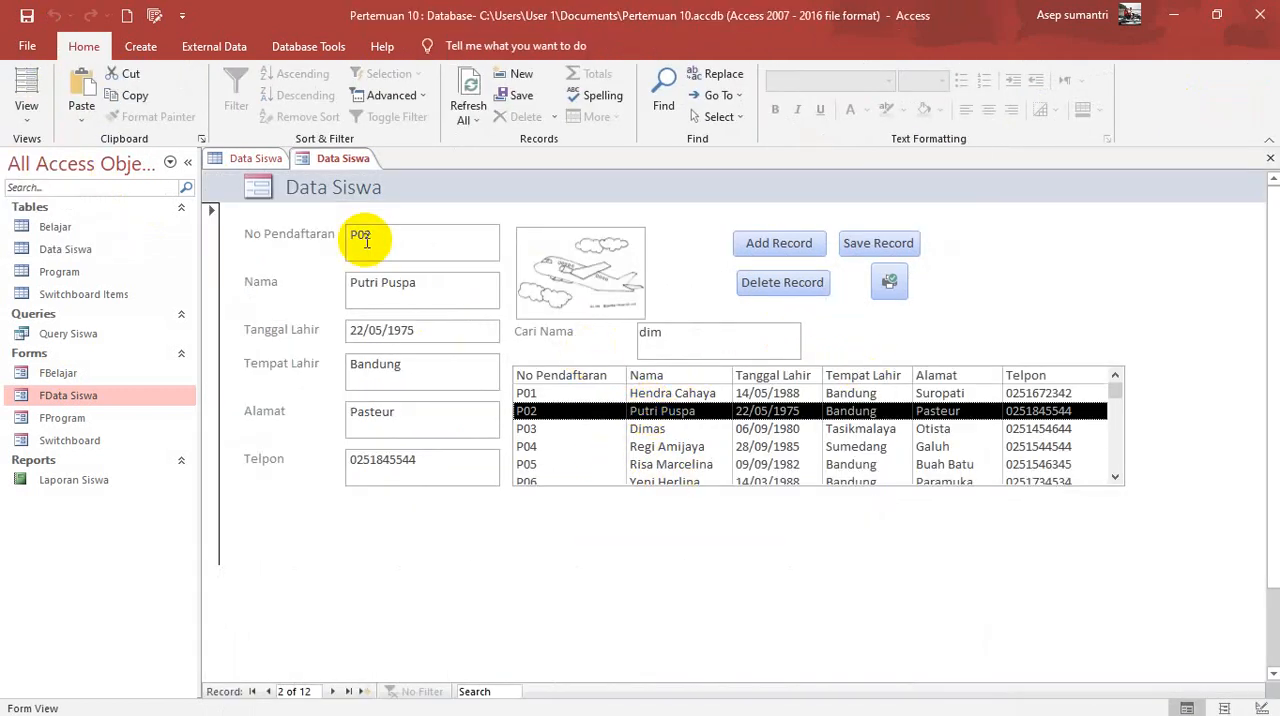
left_click(889, 281)
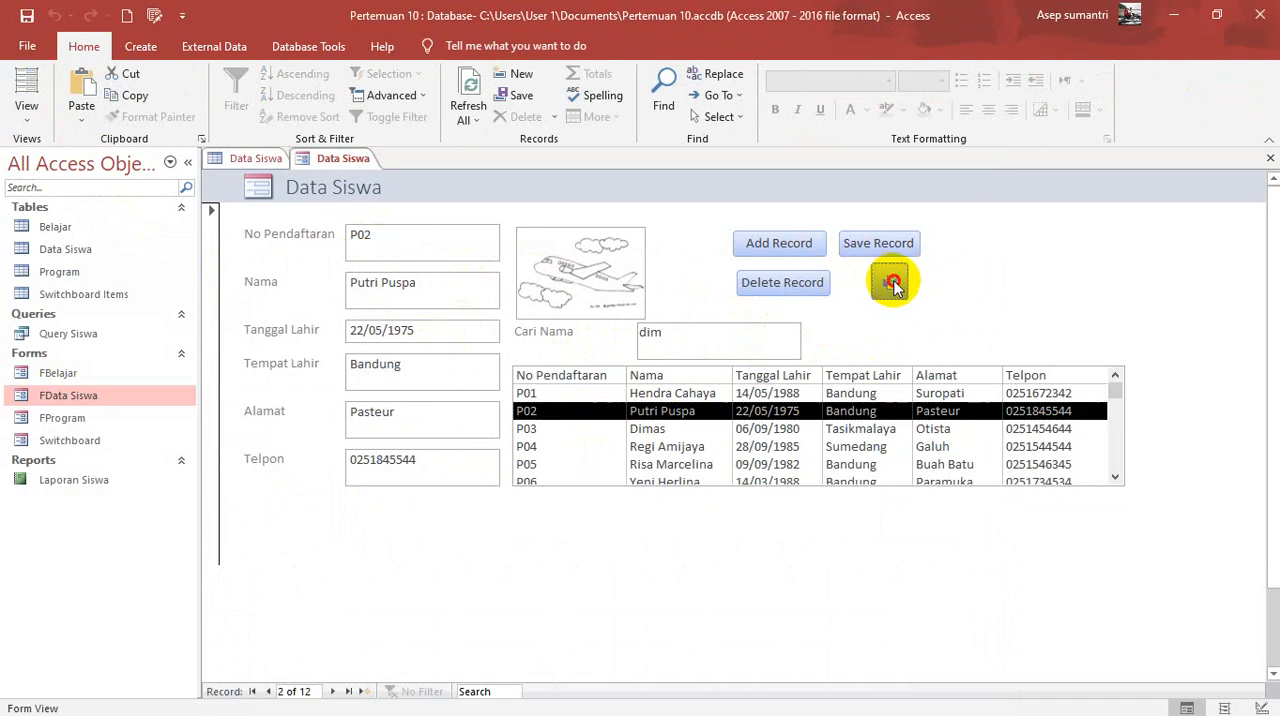
left_click(729, 410)
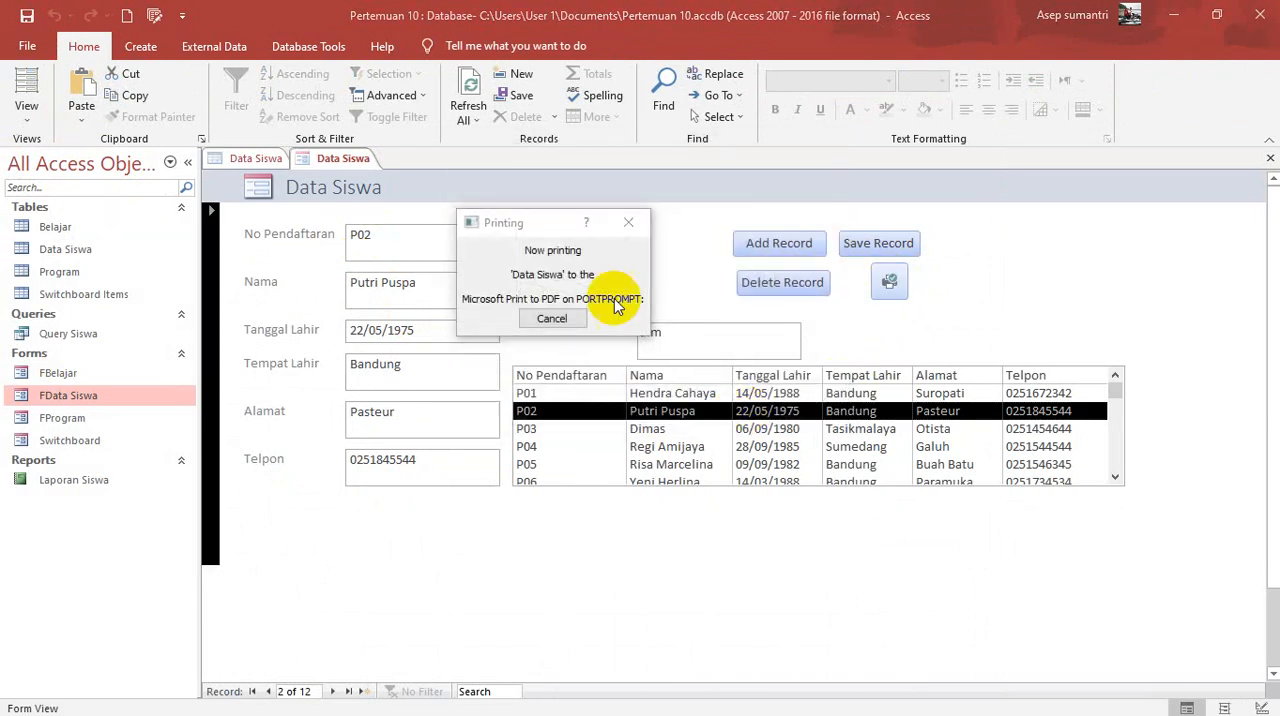
left_click(645, 374)
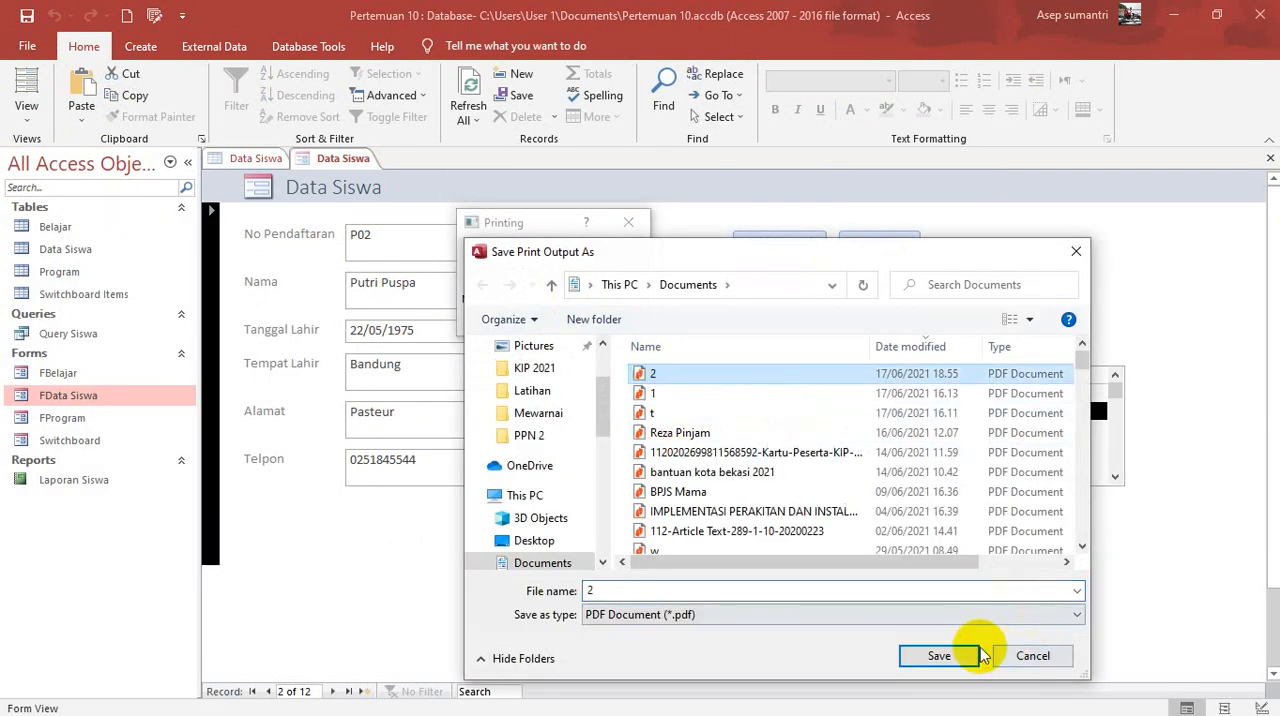
left_click(950, 658)
left_click(692, 371)
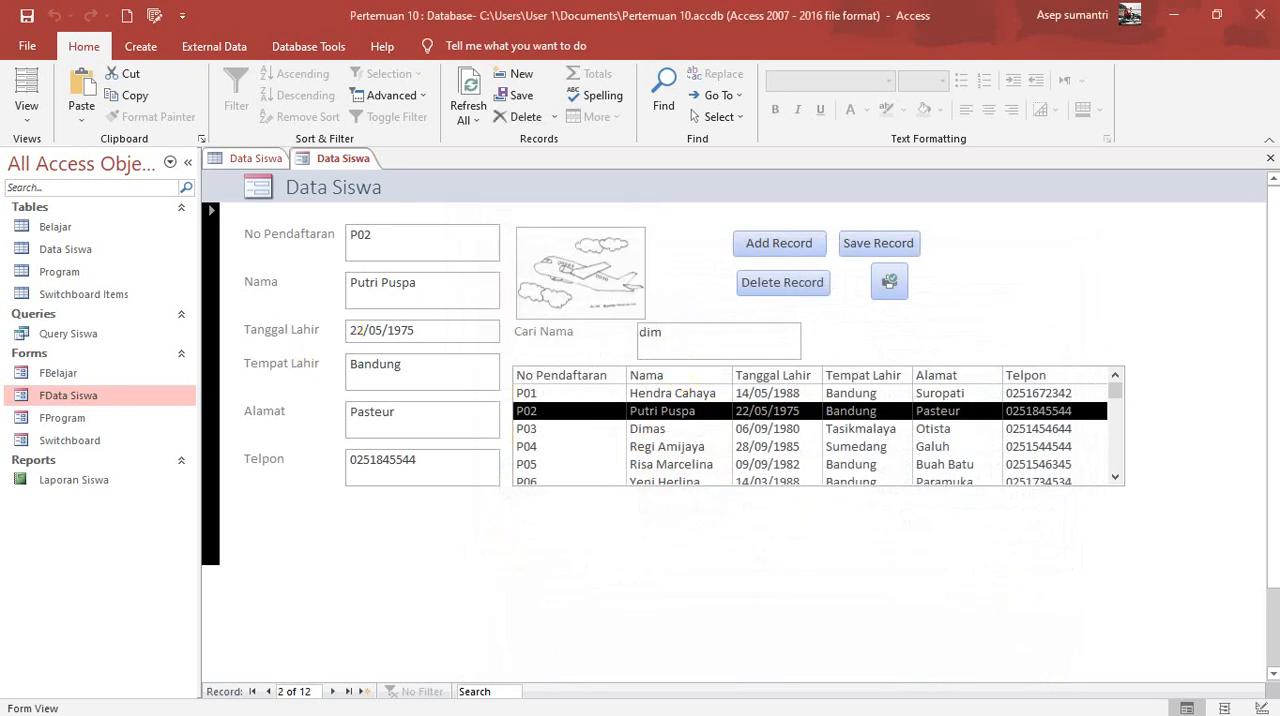
Step: Switch to 2.pdf in Nitro Pro to check the printed record, and minimize the PDF and Documents windows
key("alt+Tab")
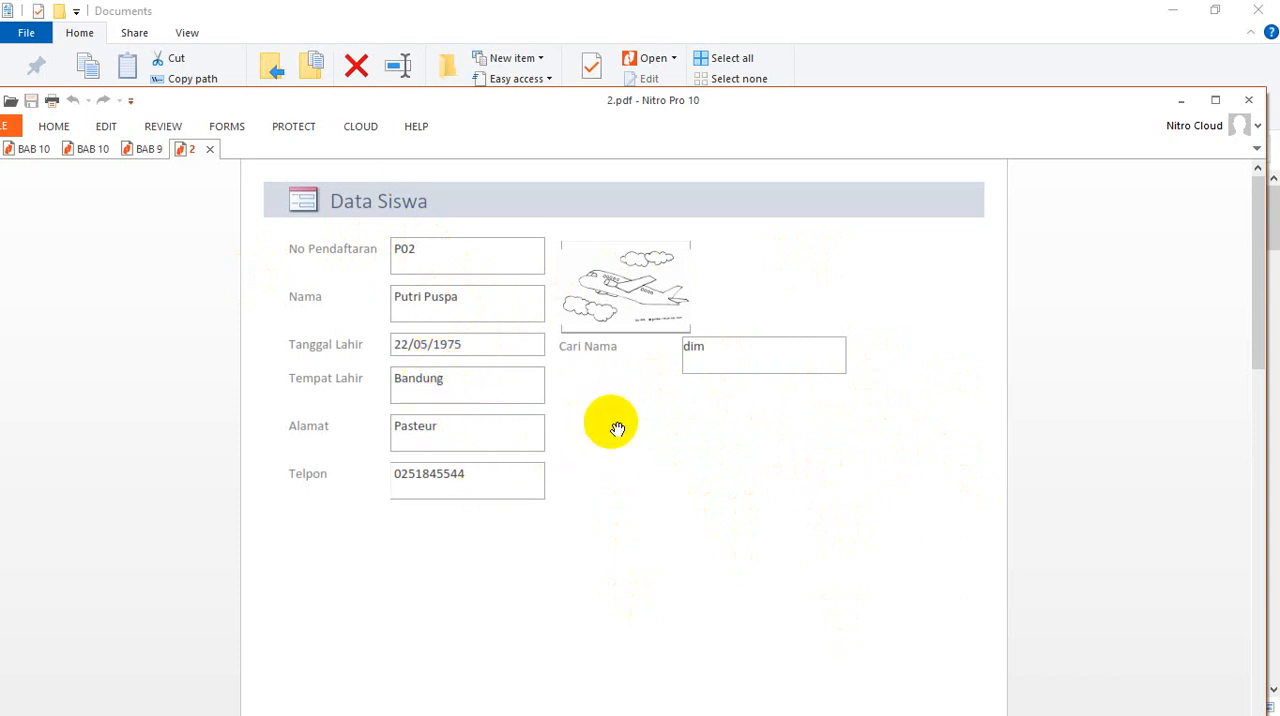
left_click(1181, 101)
left_click(1172, 10)
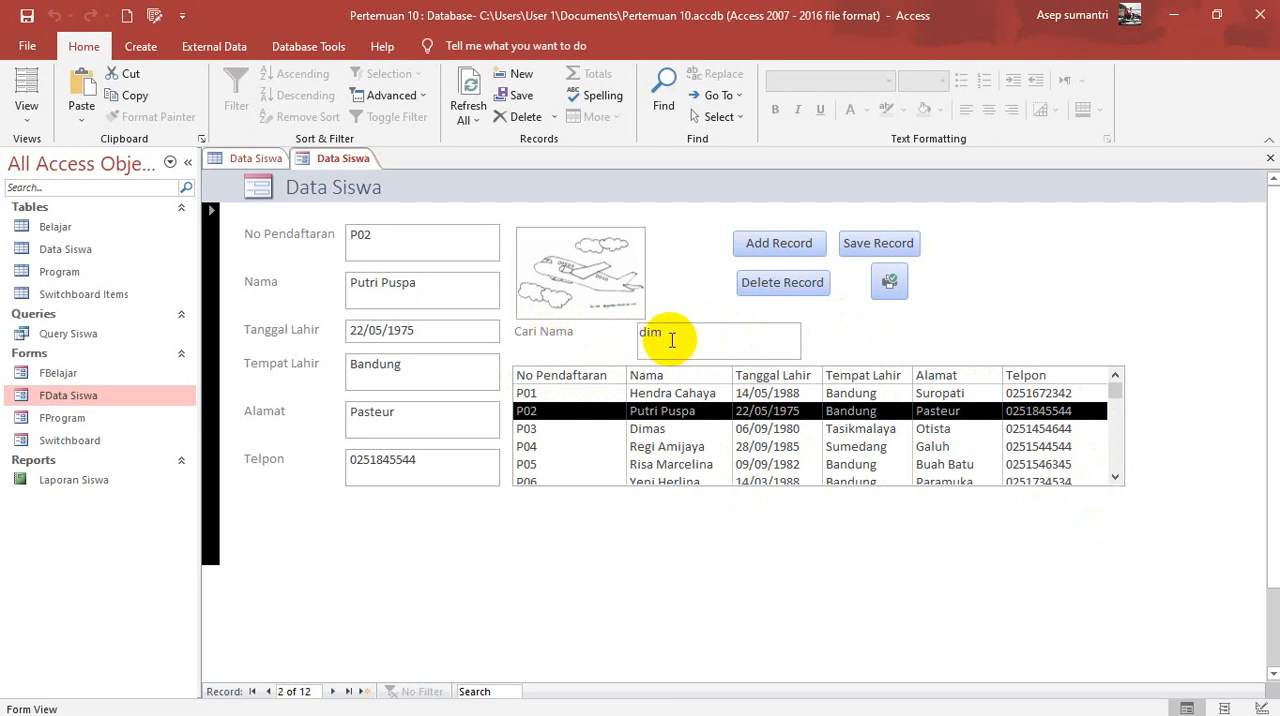
Step: Replace the Cari Nama search text with "ye" to filter the student list
key("BackSpace")
key("BackSpace")
key("BackSpace")
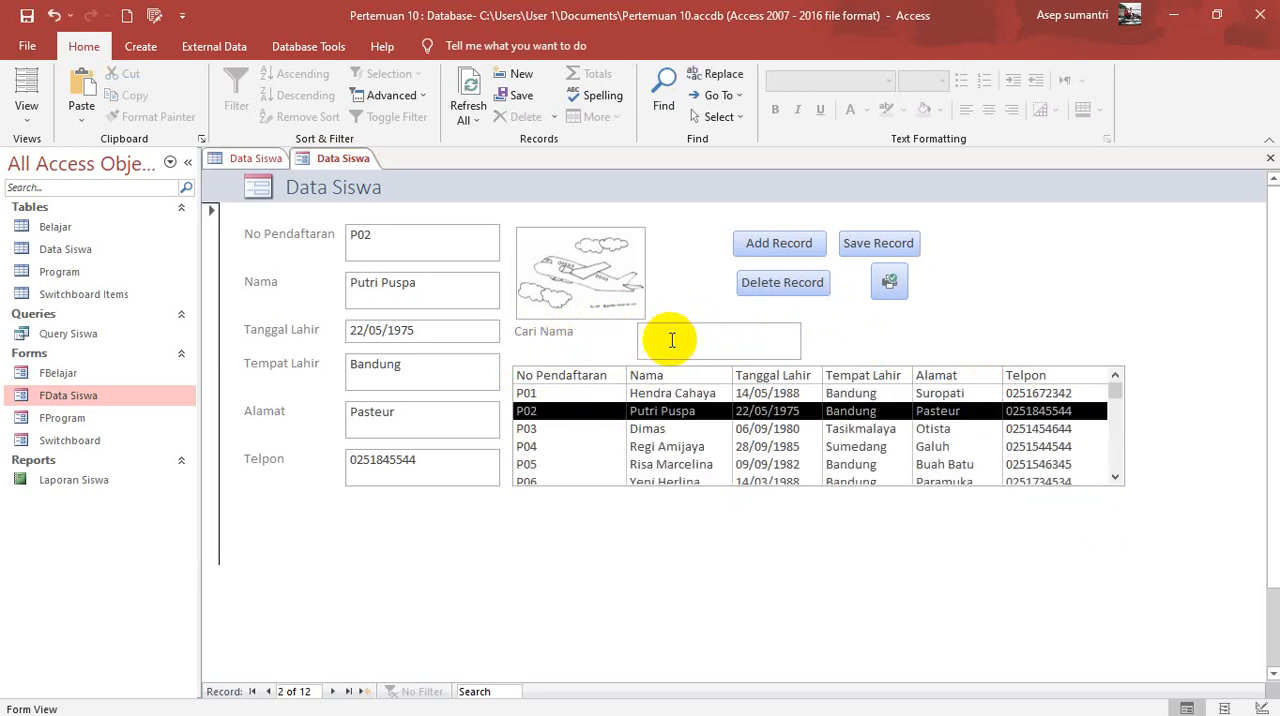
type("ye")
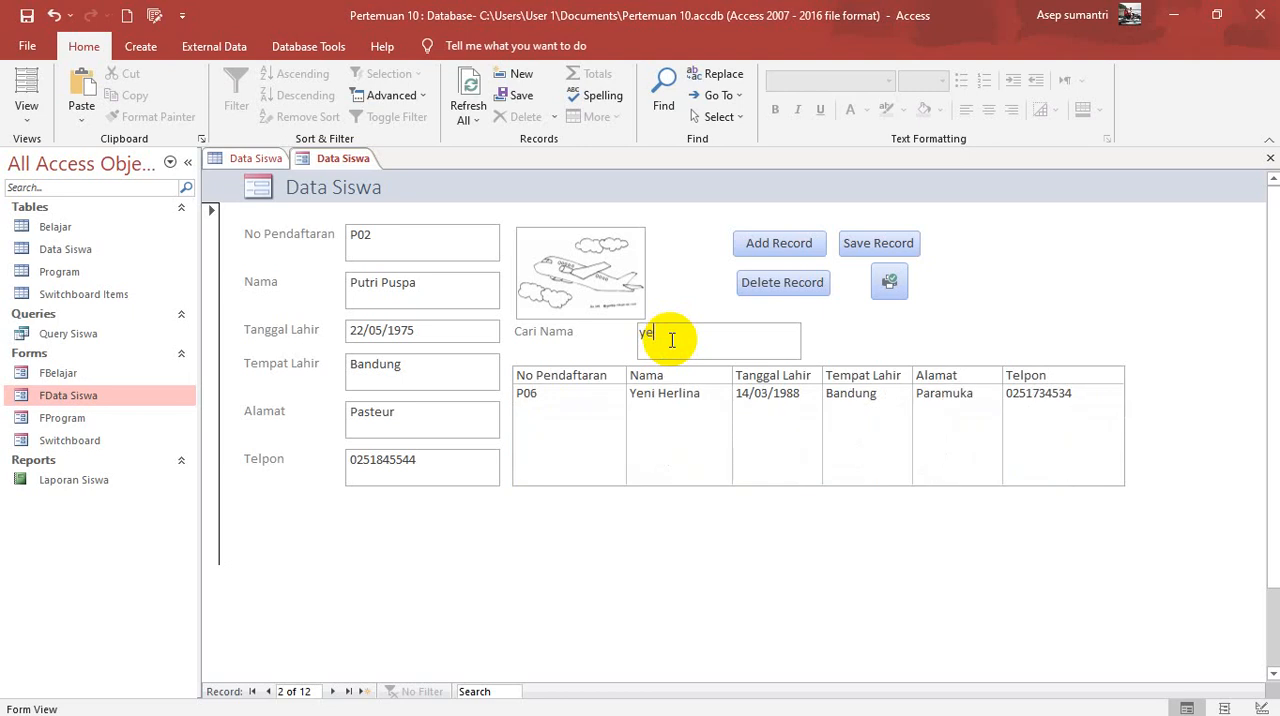